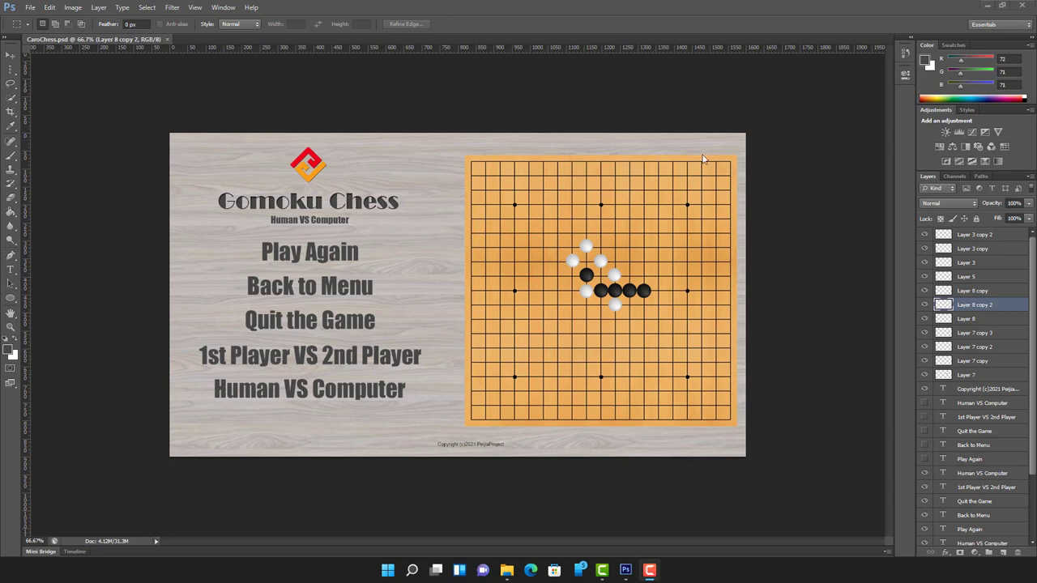
# - Minimize Photoshop so the desktop with the Sprites folder is visible
pyautogui.click(991, 5)
# - Open the Sprites folder and delete CaroChess.psd, keeping the 16 sprite images
pyautogui.doubleClick(34, 21)
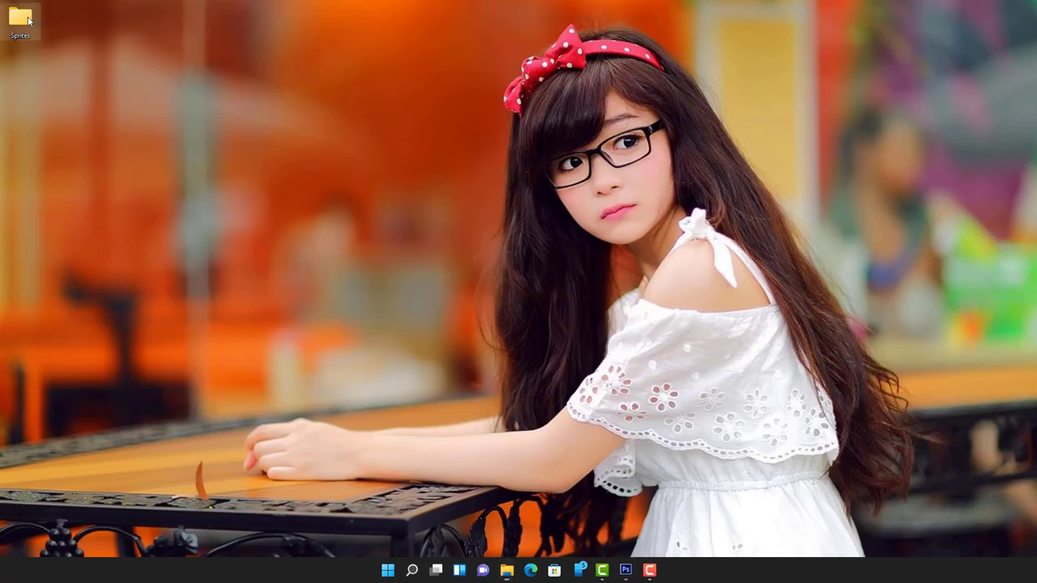
pyautogui.click(323, 206)
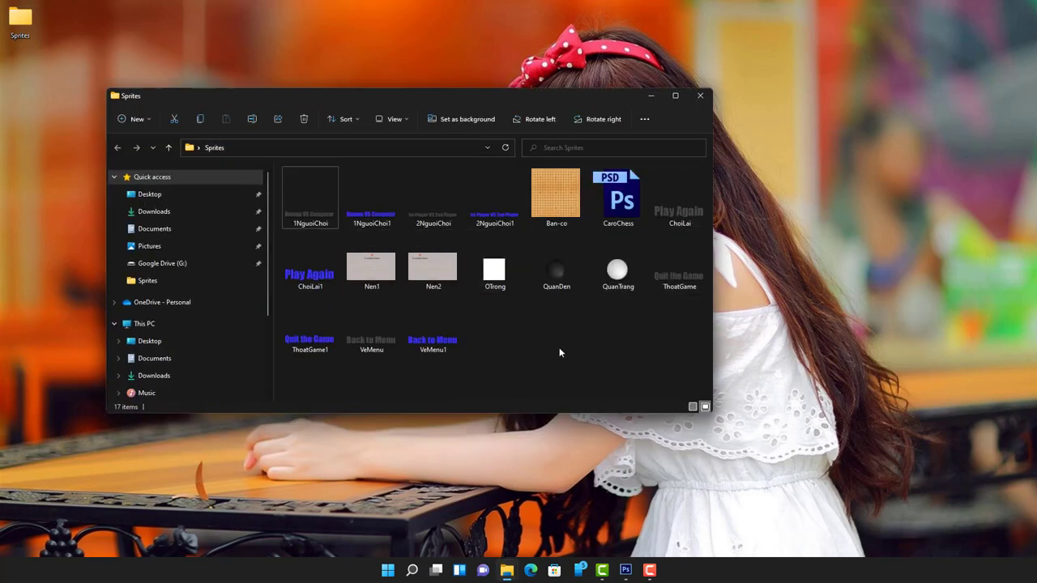
pyautogui.click(372, 198)
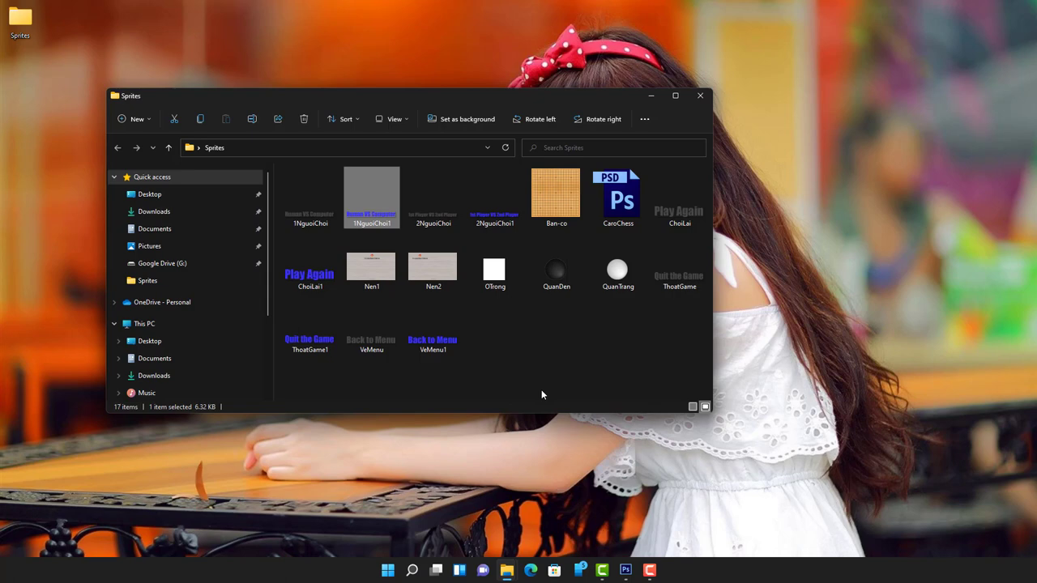
pyautogui.click(616, 198)
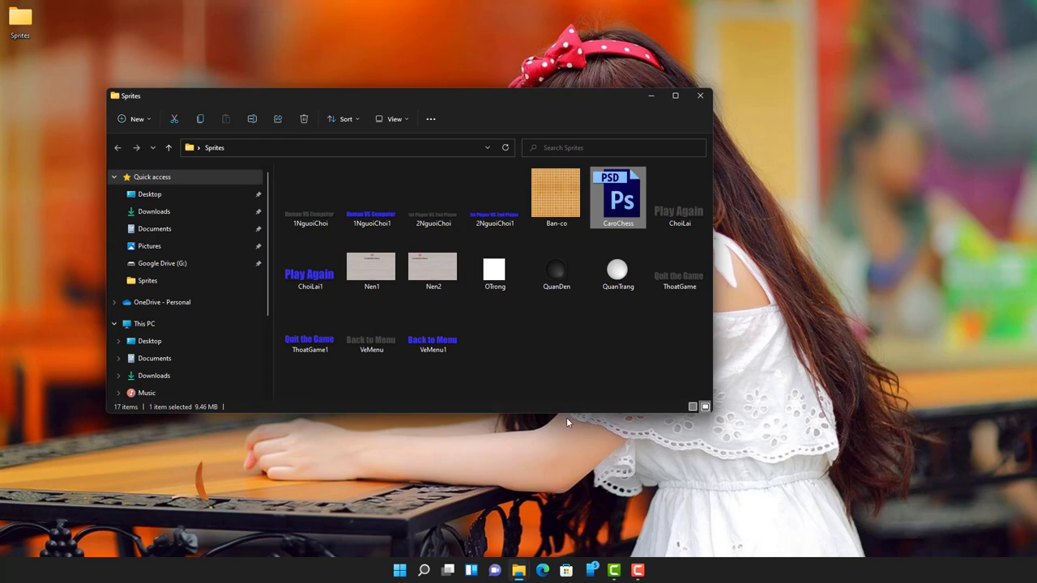
pyautogui.press('Delete')
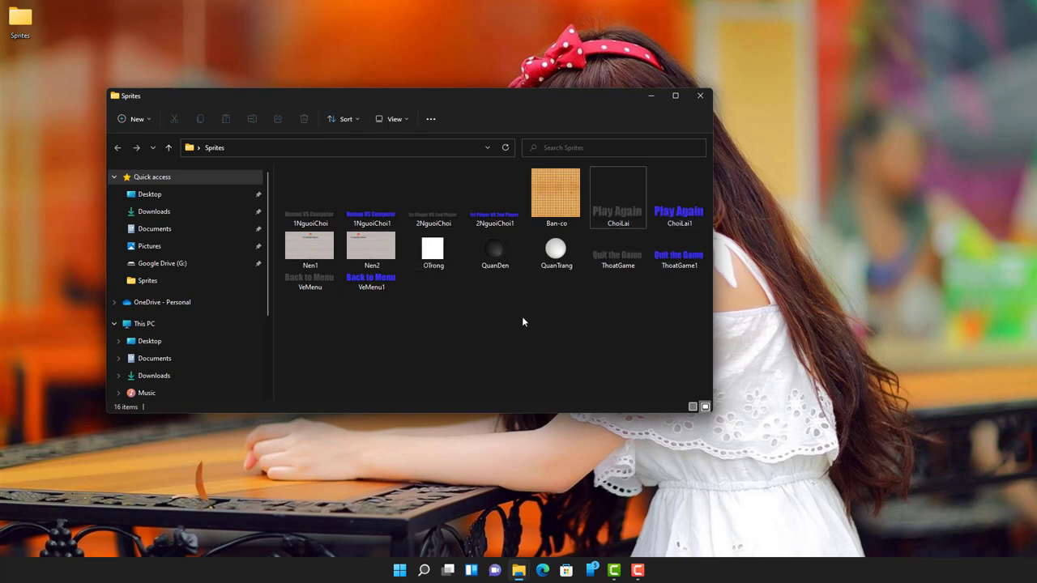
# - Launch Unity Hub from the Start menu and begin a new project
pyautogui.click(399, 571)
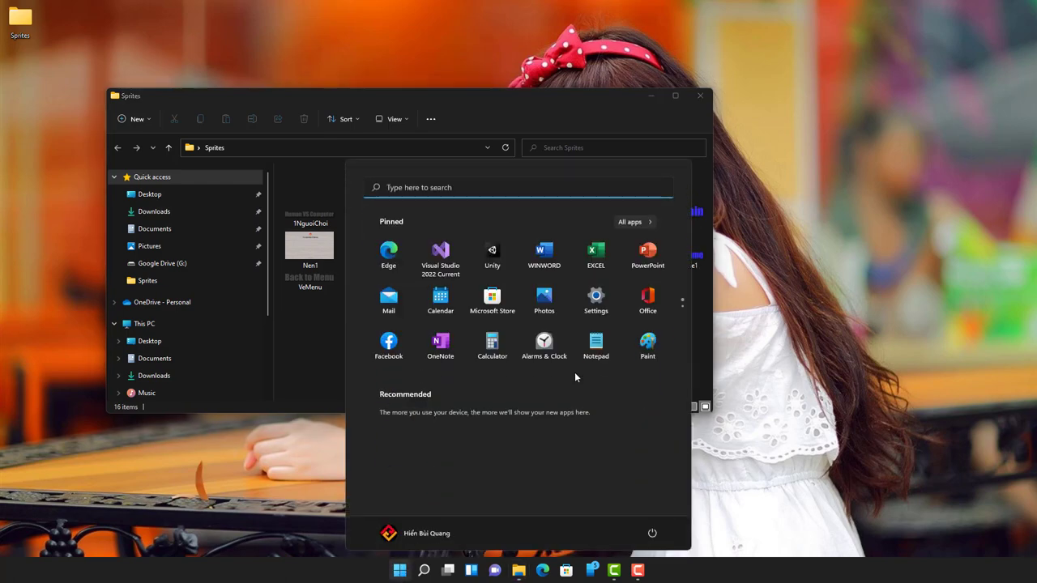
pyautogui.click(492, 251)
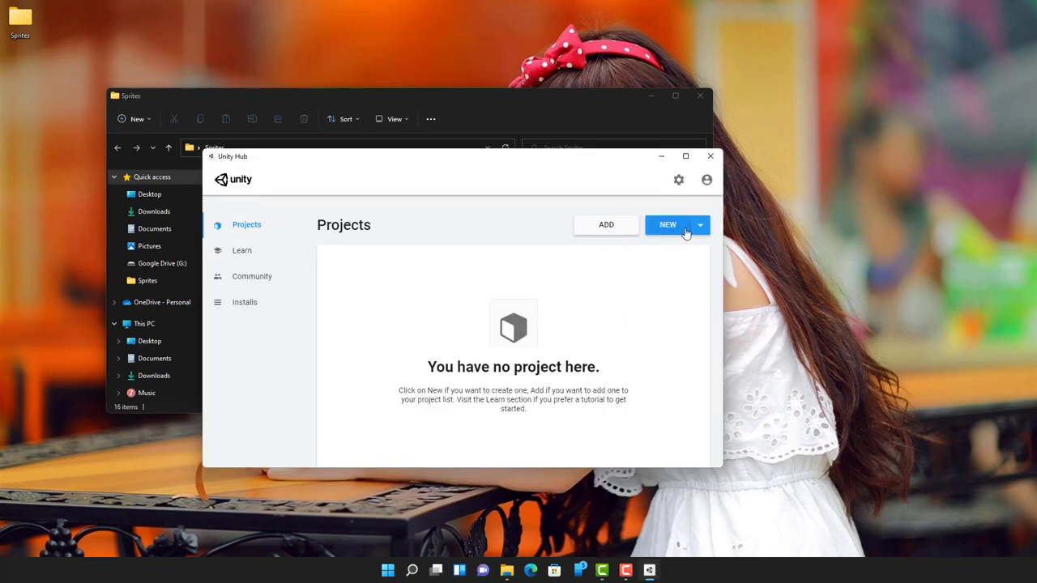
pyautogui.click(686, 233)
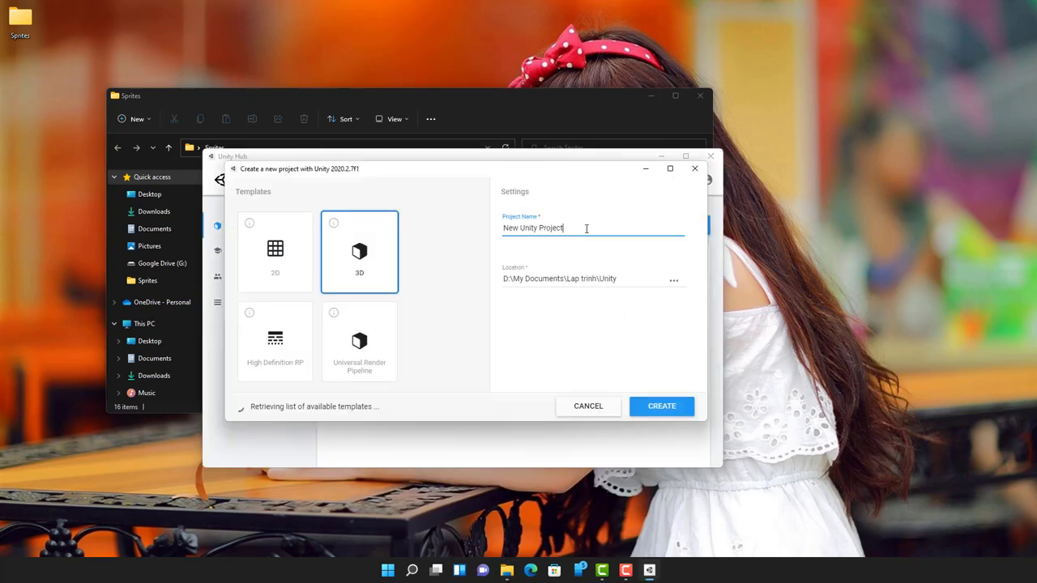
# - Choose the 2D template and name the project 'Gomoku Chess'
pyautogui.moveTo(587, 228); pyautogui.dragTo(490, 232)
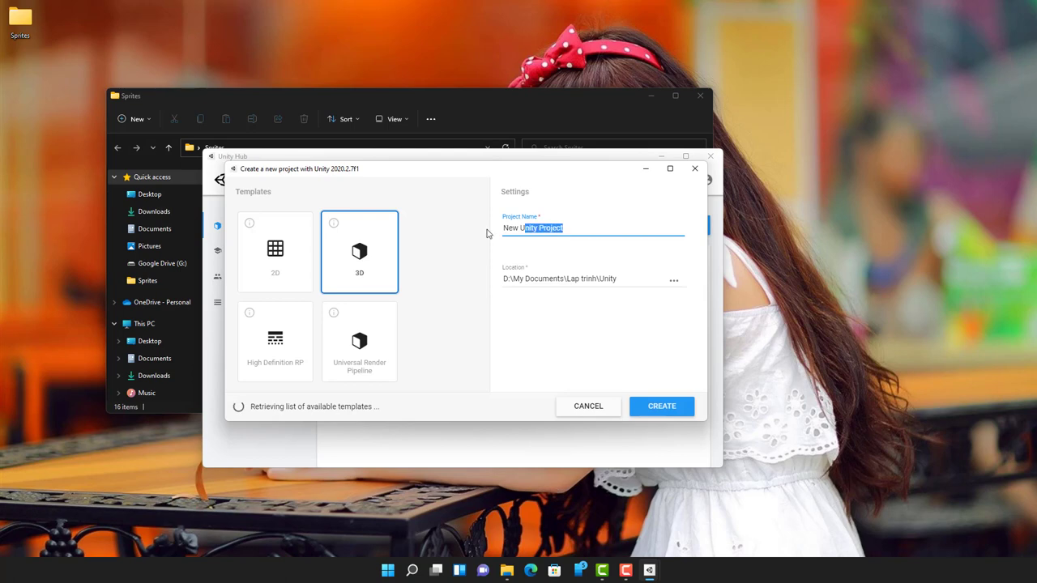
pyautogui.click(263, 265)
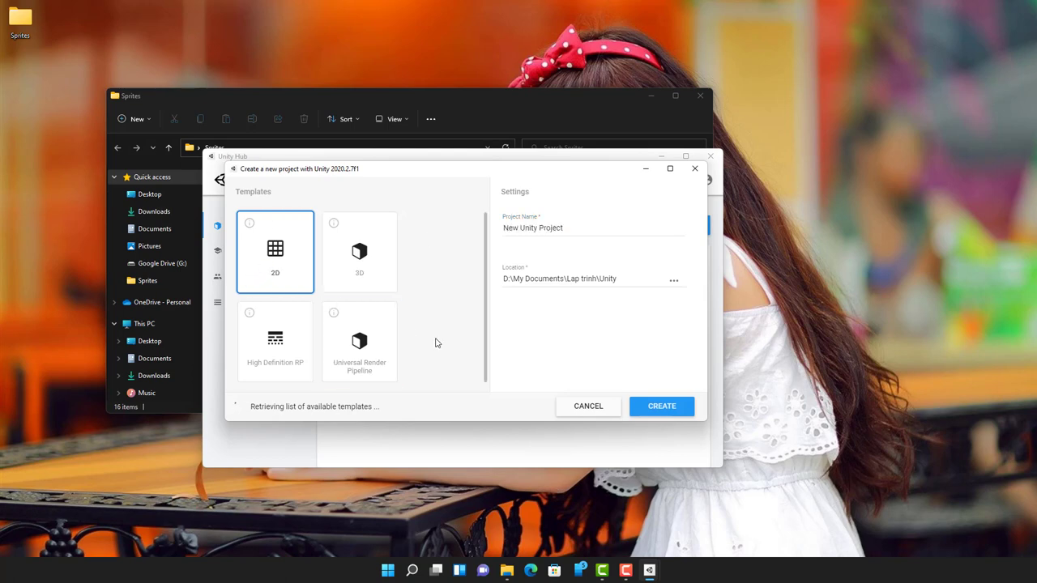
pyautogui.click(589, 227)
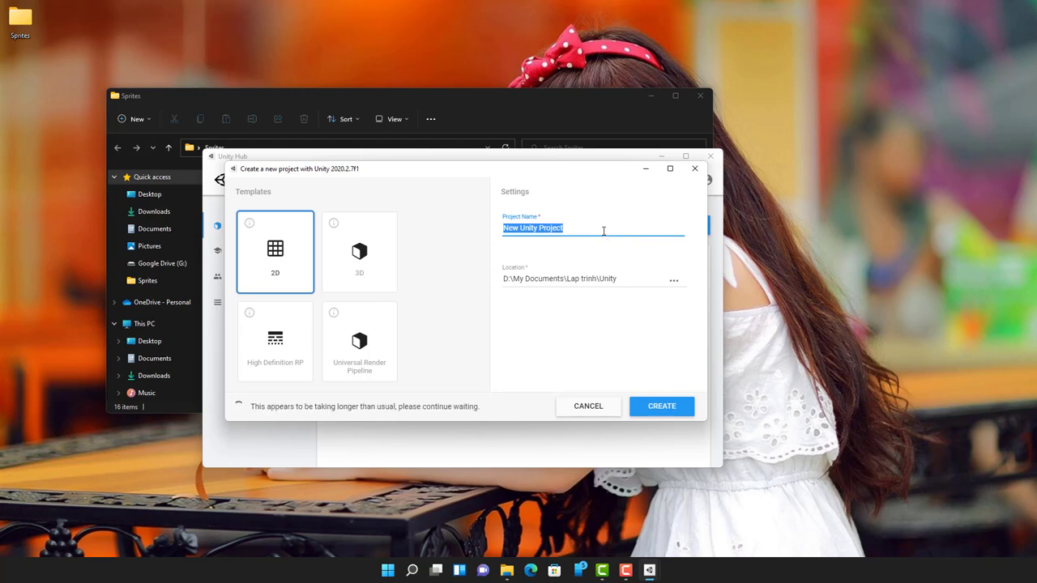
pyautogui.write('Gol')
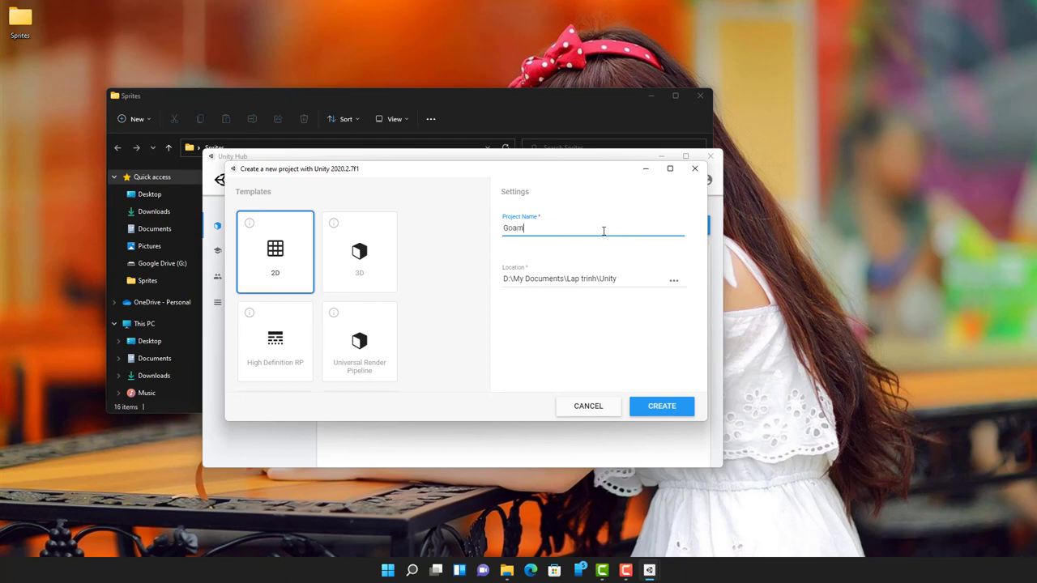
pyautogui.press('BackSpace')
pyautogui.write('moku ')
pyautogui.write('Che')
pyautogui.write('ss')
# - Create the Gomoku Chess project, then widen the Scene view by narrowing the Inspector and Hierarchy
pyautogui.click(657, 409)
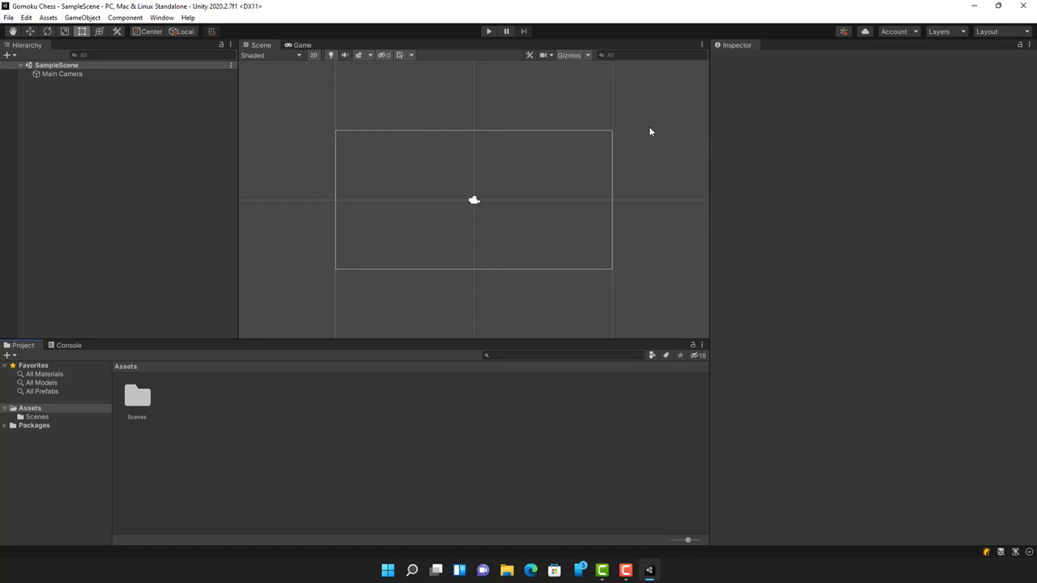
pyautogui.moveTo(710, 132); pyautogui.dragTo(814, 132)
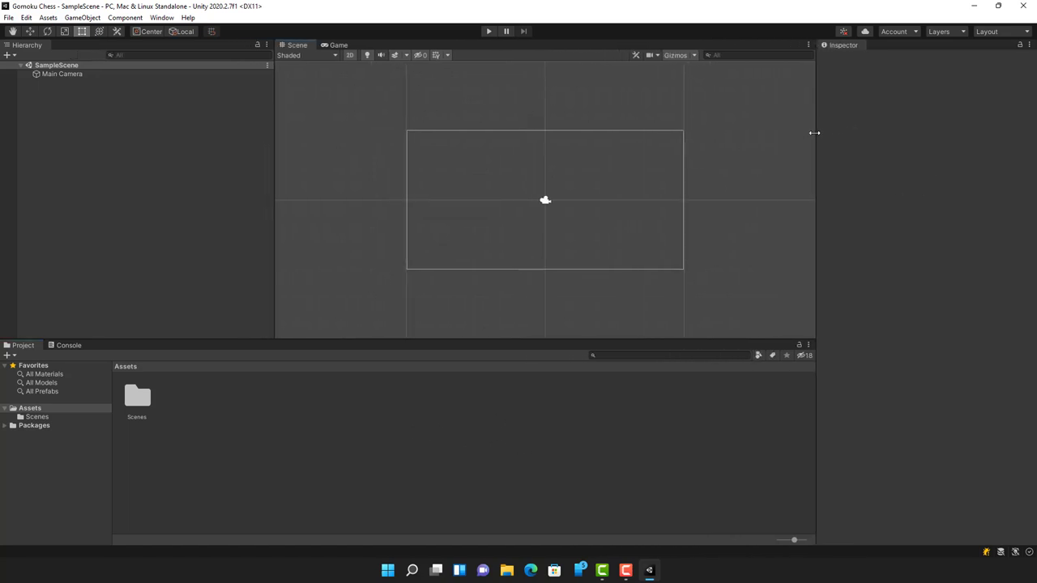
pyautogui.moveTo(274, 129); pyautogui.dragTo(219, 127)
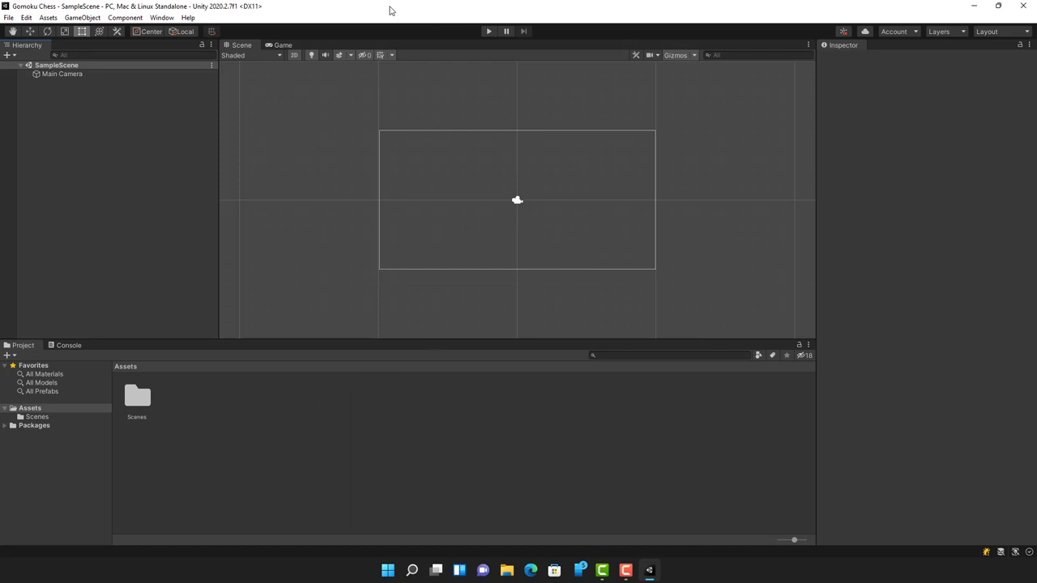
# - Drag the desktop Sprites folder into the Unity Assets panel, then maximize Unity again
pyautogui.doubleClick(390, 10)
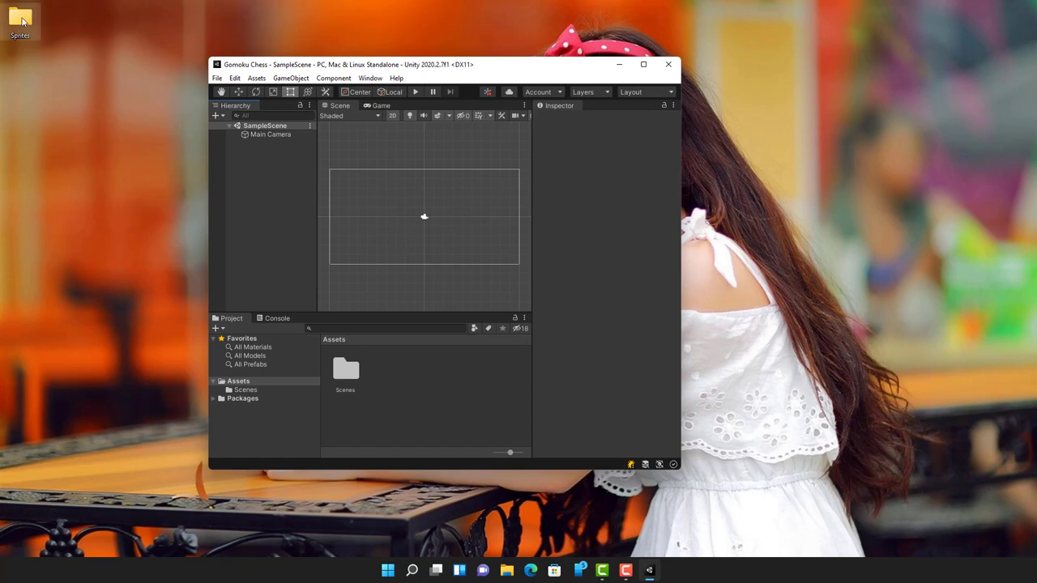
pyautogui.click(22, 22)
pyautogui.moveTo(22, 21); pyautogui.dragTo(413, 397)
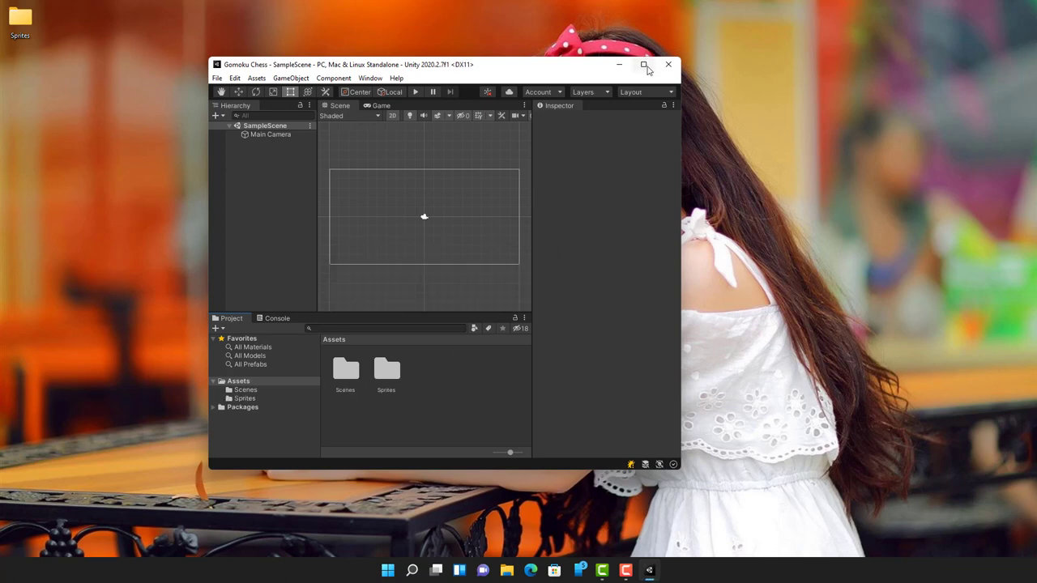
pyautogui.click(644, 65)
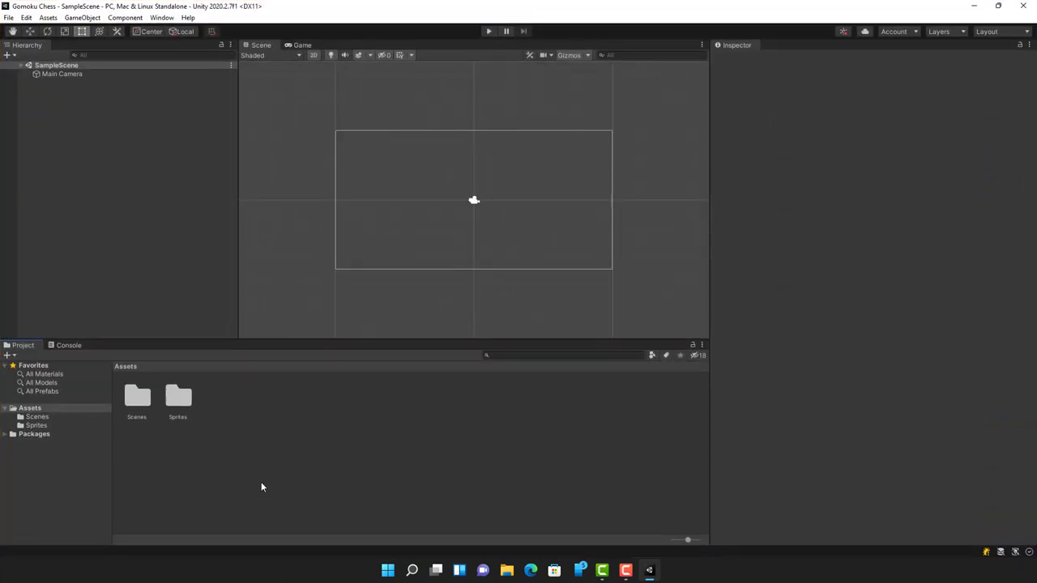
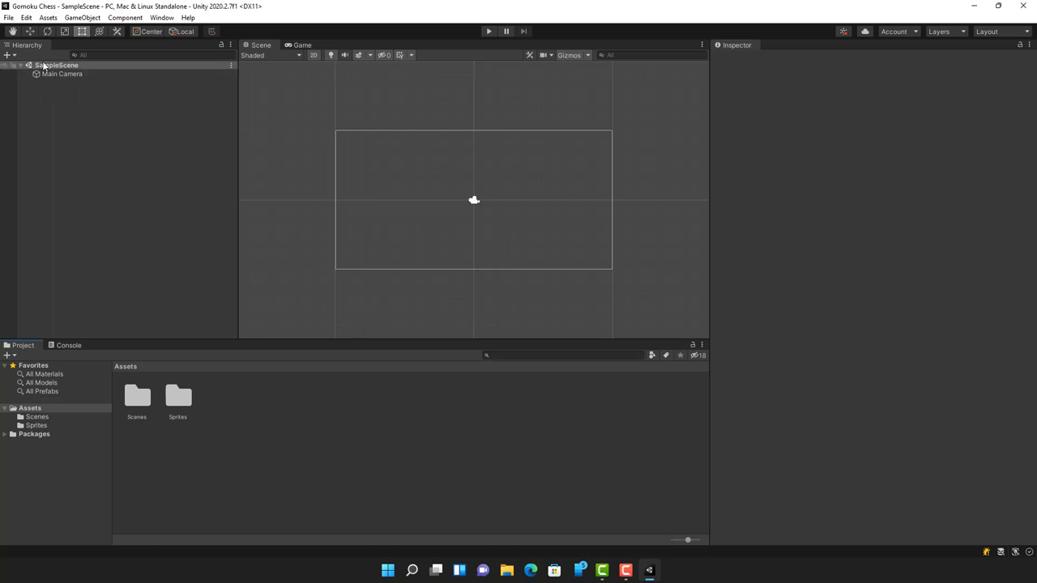
# - Rename the SampleScene asset in Assets/Scenes to ManHinhChao, ignoring the scene reload prompt
pyautogui.click(139, 402)
pyautogui.doubleClick(140, 401)
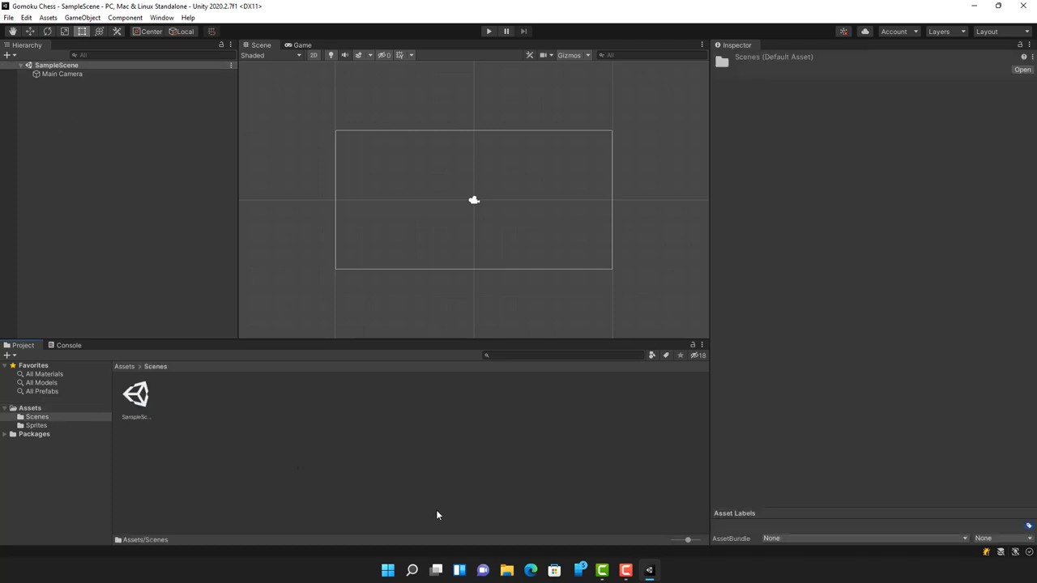
pyautogui.click(142, 422)
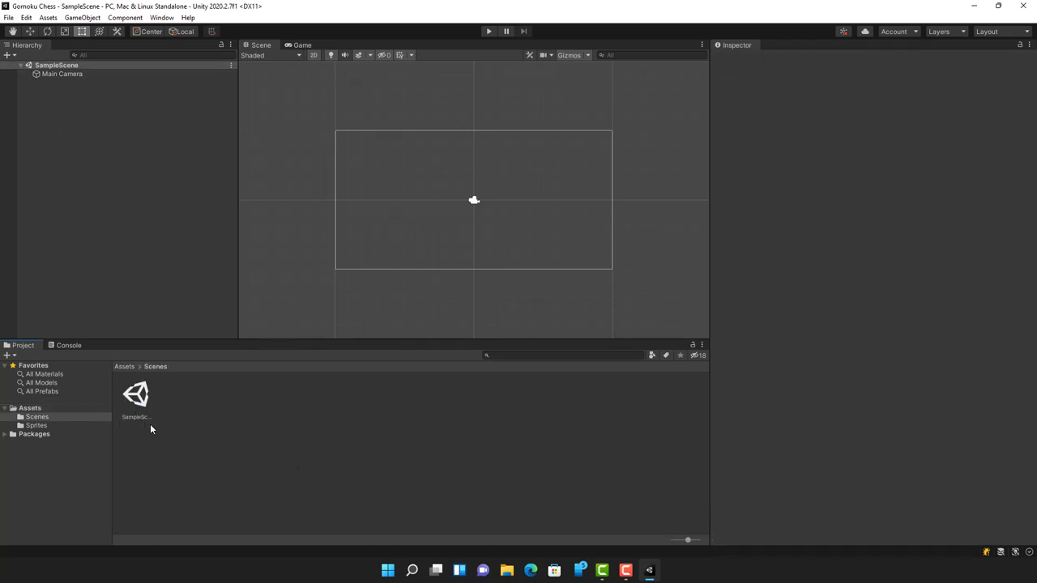
pyautogui.click(137, 409)
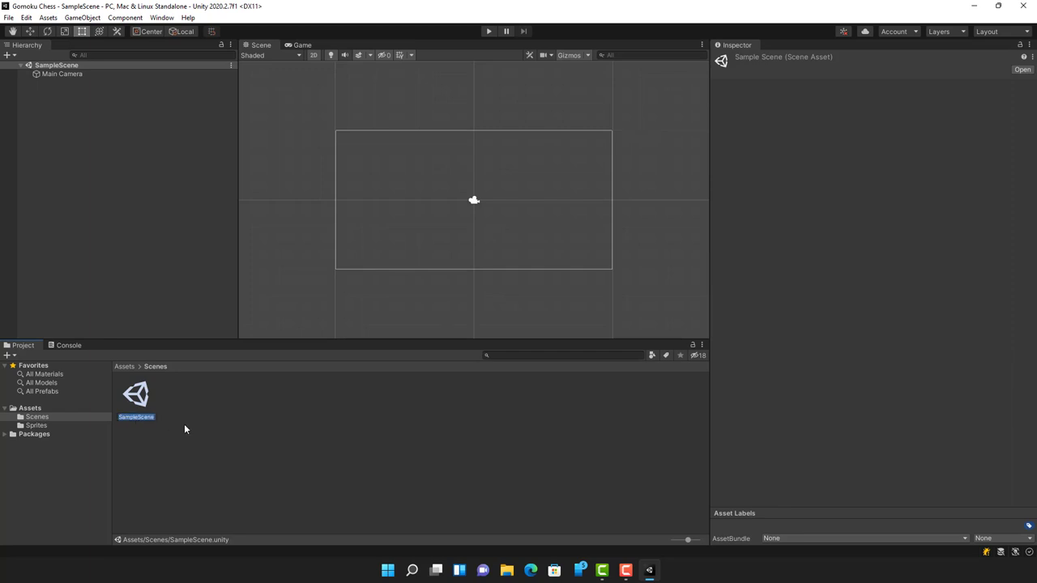
pyautogui.press('F2')
pyautogui.write('ManHin')
pyautogui.press('BackSpace')
pyautogui.press('BackSpace')
pyautogui.write('inh')
pyautogui.write('Caho')
pyautogui.press('Return')
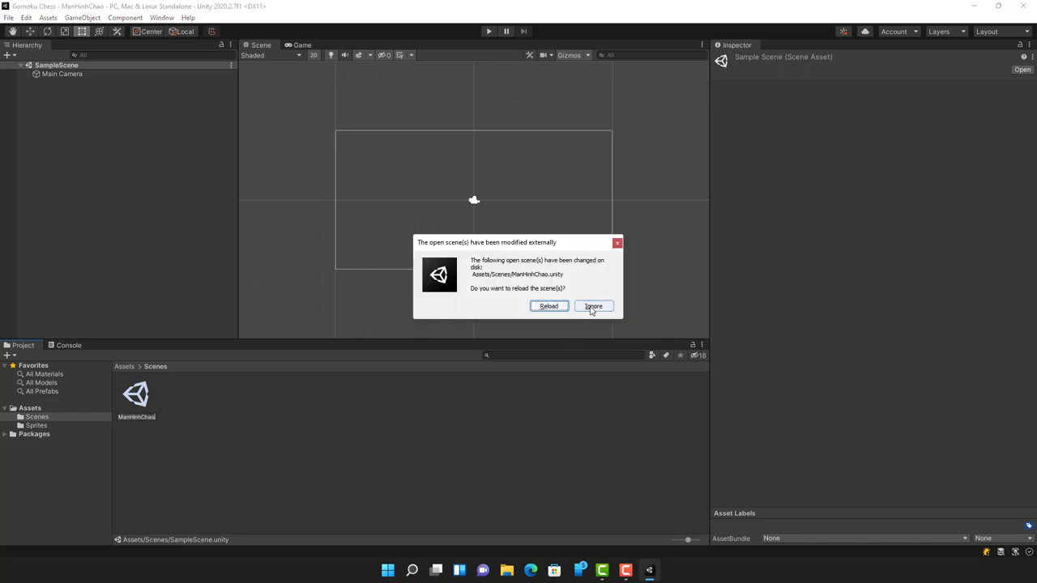
pyautogui.click(593, 307)
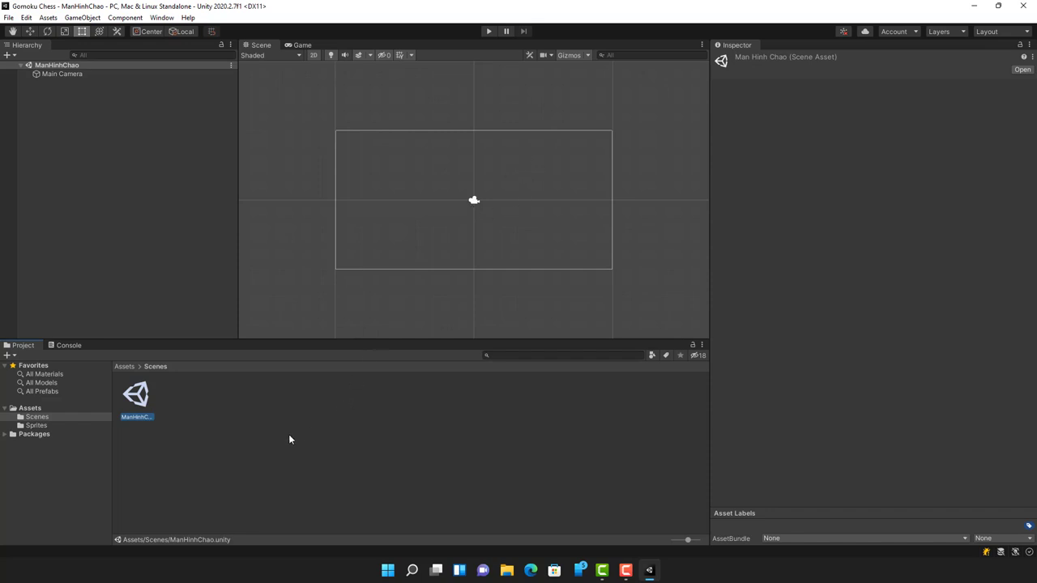
# - Create a new scene asset named ManHinhDanhMuc in Scenes and enlarge the folder's icons
pyautogui.click(270, 415)
pyautogui.rightClick(270, 415)
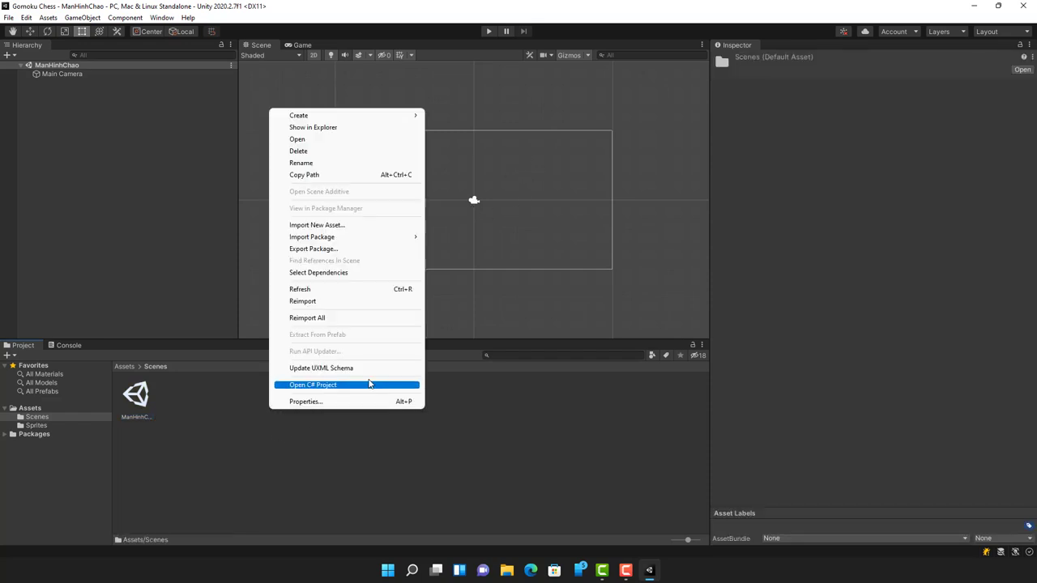
pyautogui.moveTo(381, 118)
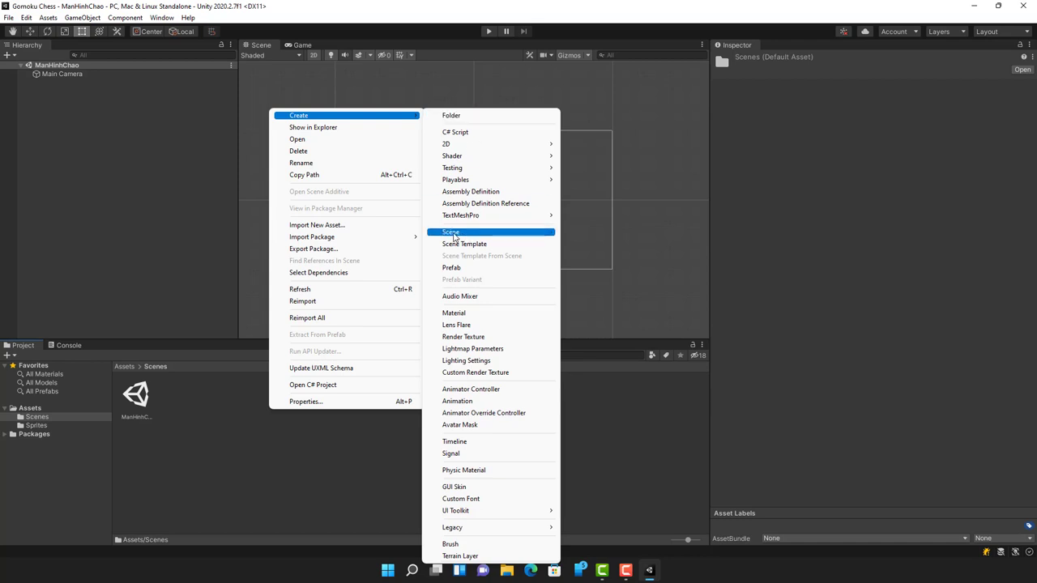
pyautogui.click(453, 235)
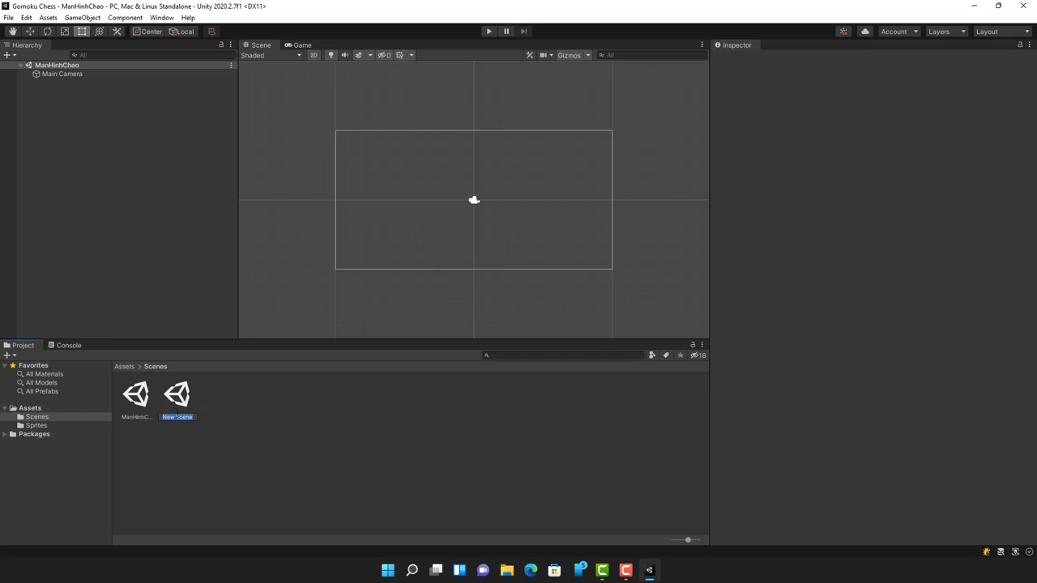
pyautogui.write('Man')
pyautogui.write('HinhD')
pyautogui.write('anhMuc')
pyautogui.press('Return')
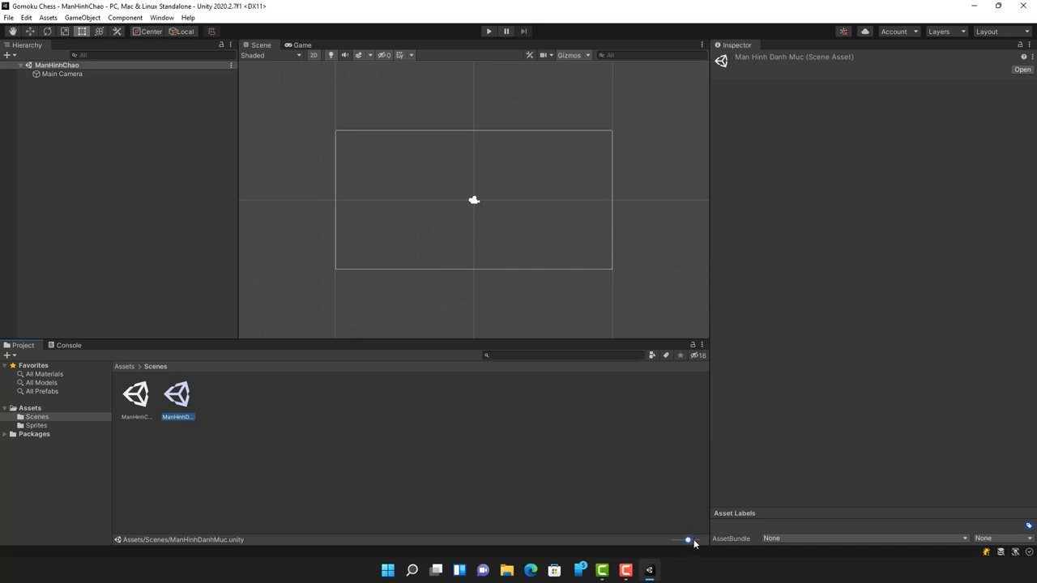
pyautogui.moveTo(687, 540); pyautogui.dragTo(698, 540)
pyautogui.click(324, 437)
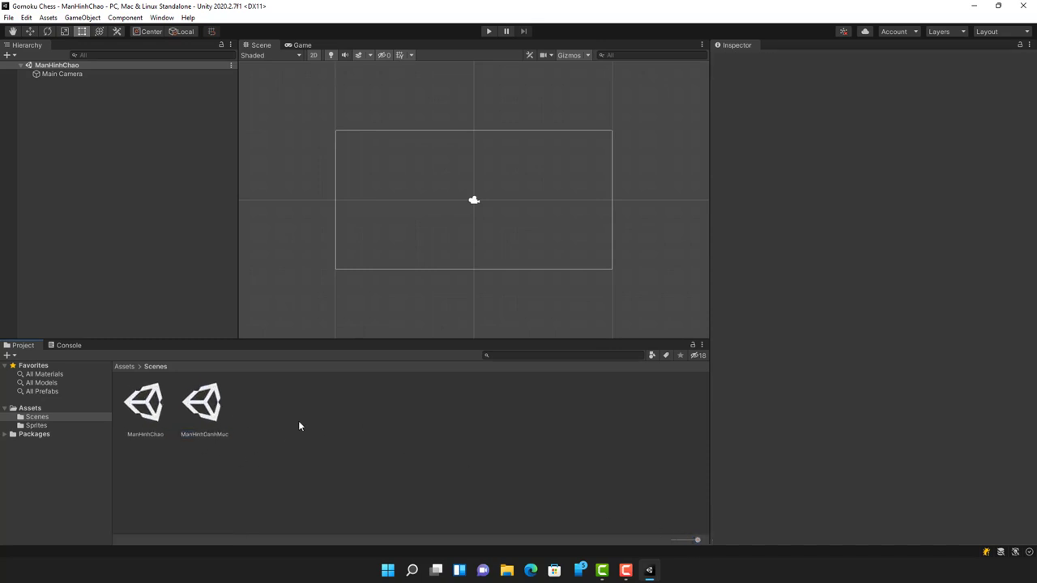
# - Create a scene asset named ManHinhTroChoi beside ManHinhChao and ManHinhDanhMuc
pyautogui.rightClick(355, 415)
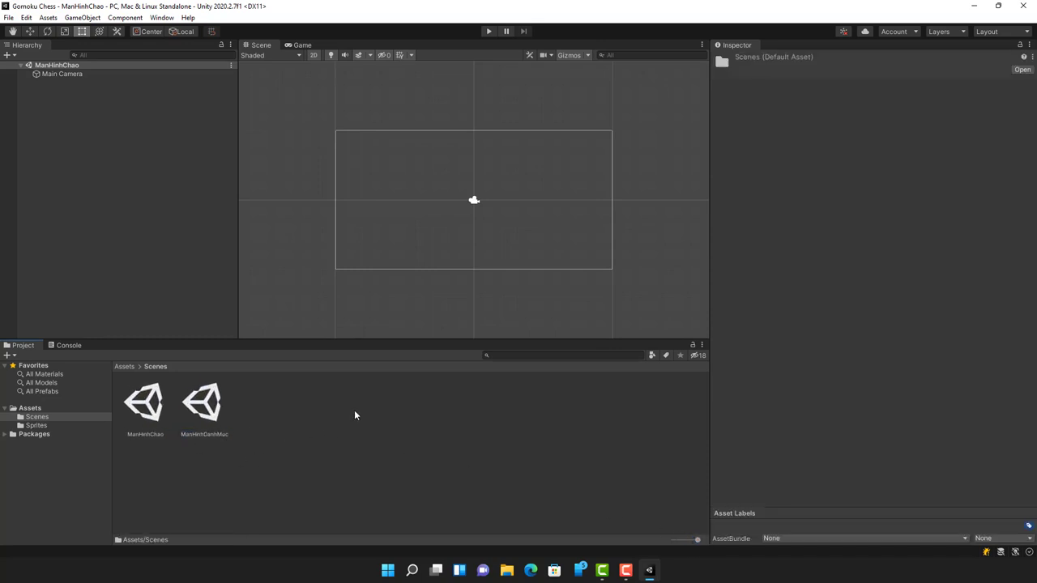
pyautogui.moveTo(486, 117)
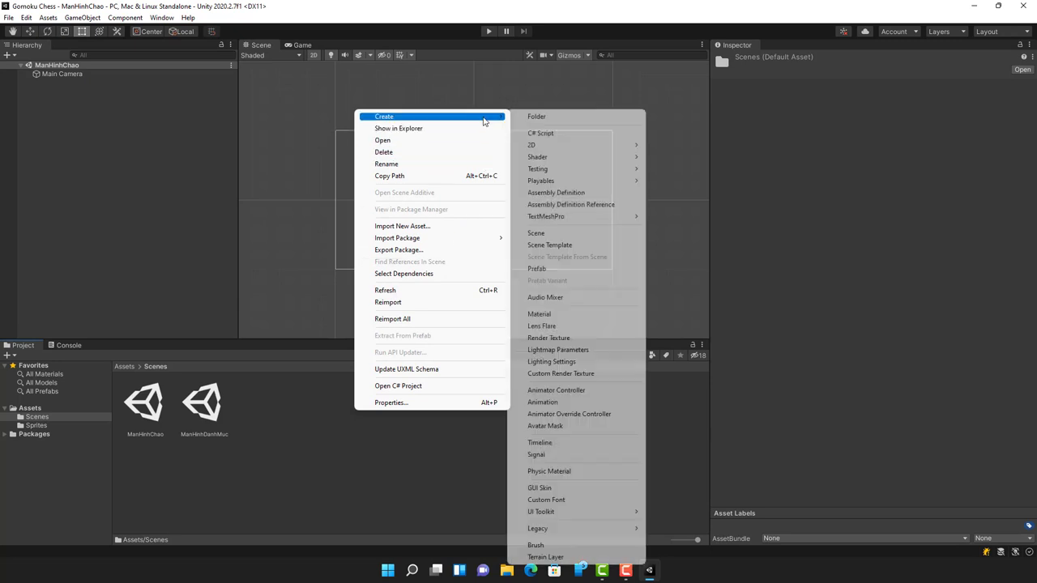
pyautogui.click(539, 234)
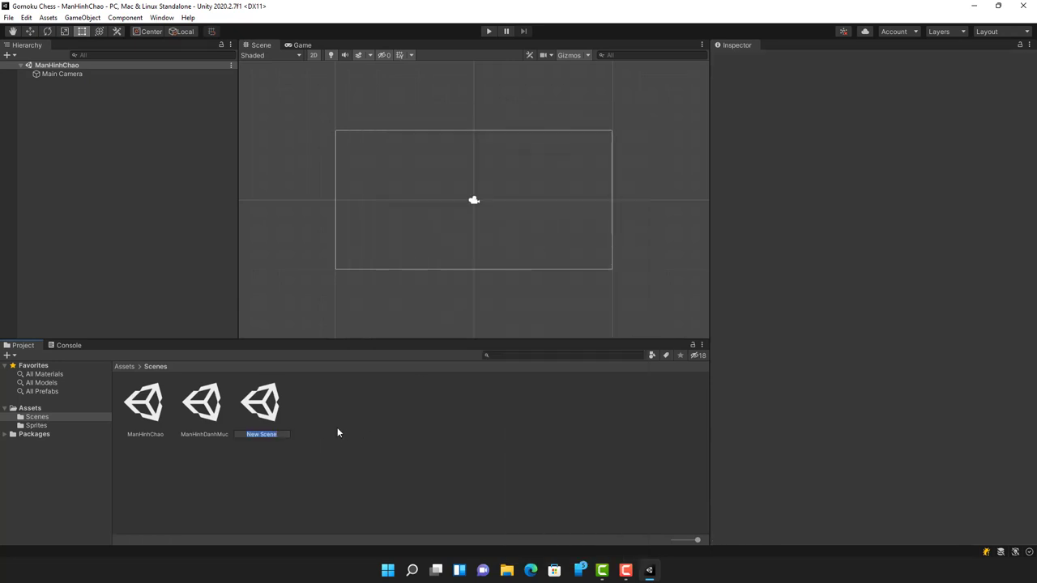
pyautogui.write('Man')
pyautogui.write('Hinh')
pyautogui.write('TroCho')
pyautogui.write('i')
pyautogui.press('Return')
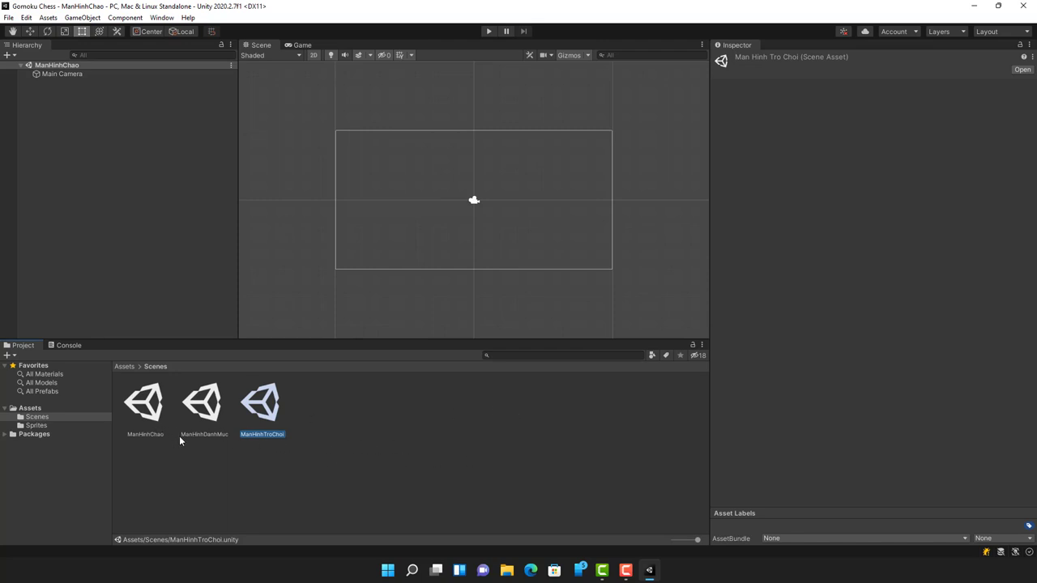
pyautogui.click(137, 415)
pyautogui.click(216, 417)
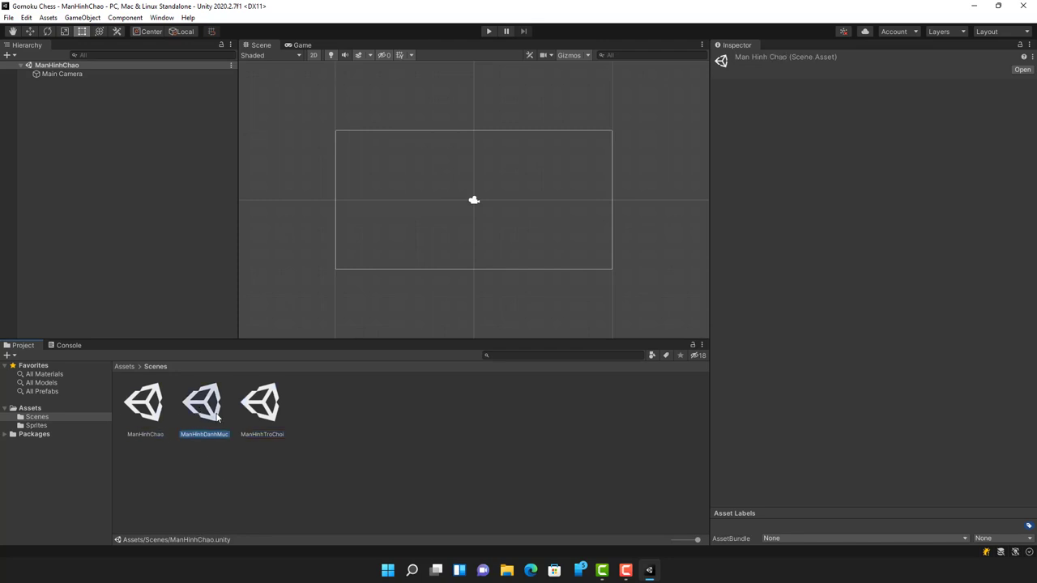
pyautogui.click(258, 414)
pyautogui.click(204, 405)
pyautogui.click(154, 406)
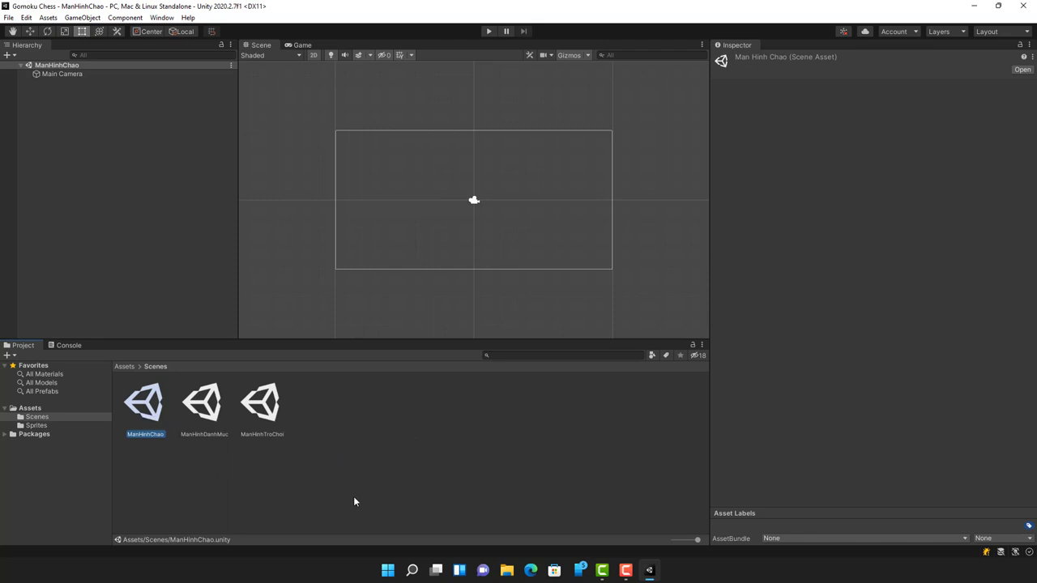
pyautogui.click(208, 415)
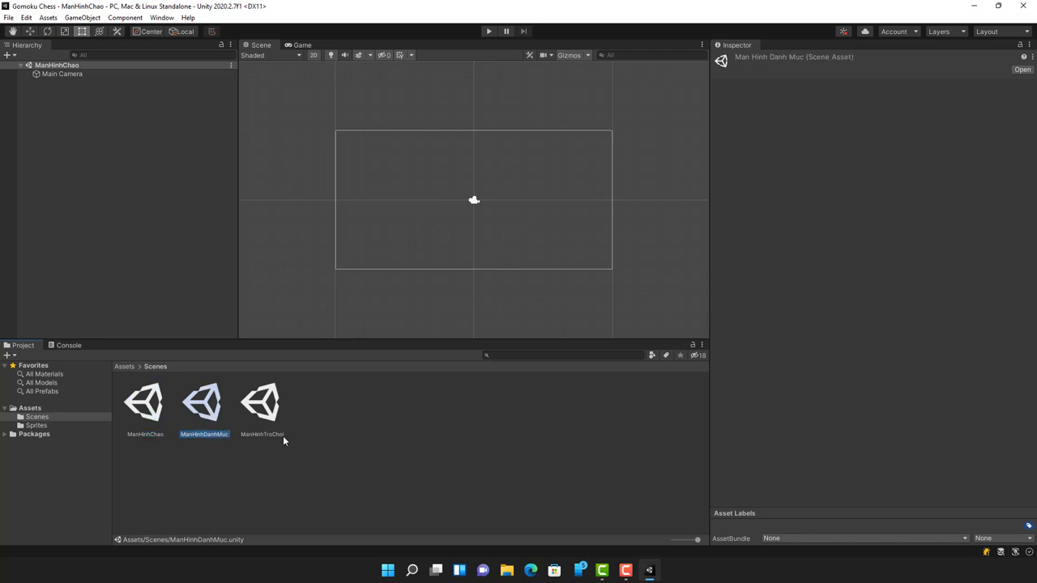
pyautogui.click(275, 430)
pyautogui.click(142, 413)
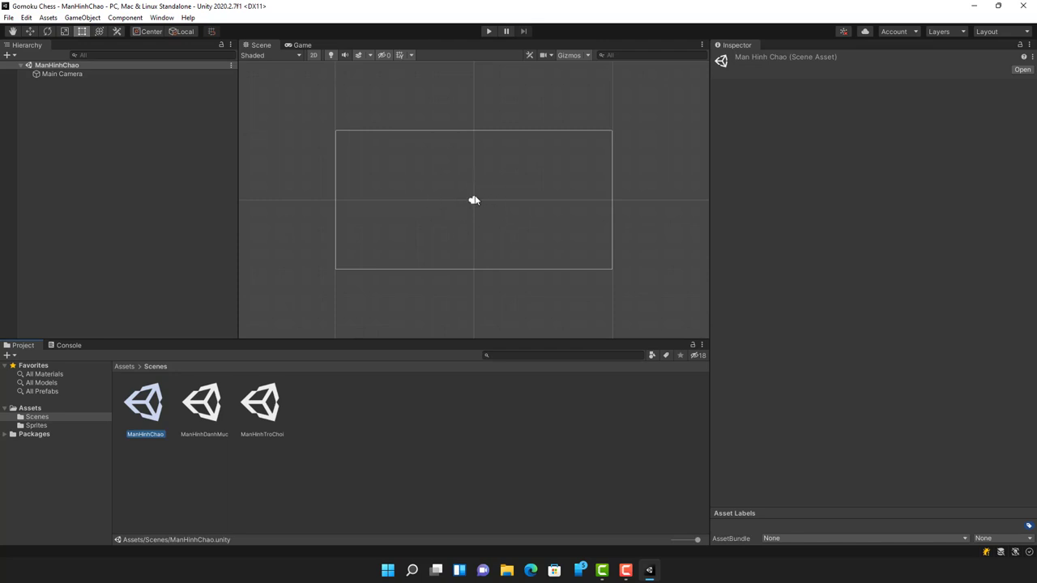
pyautogui.click(207, 407)
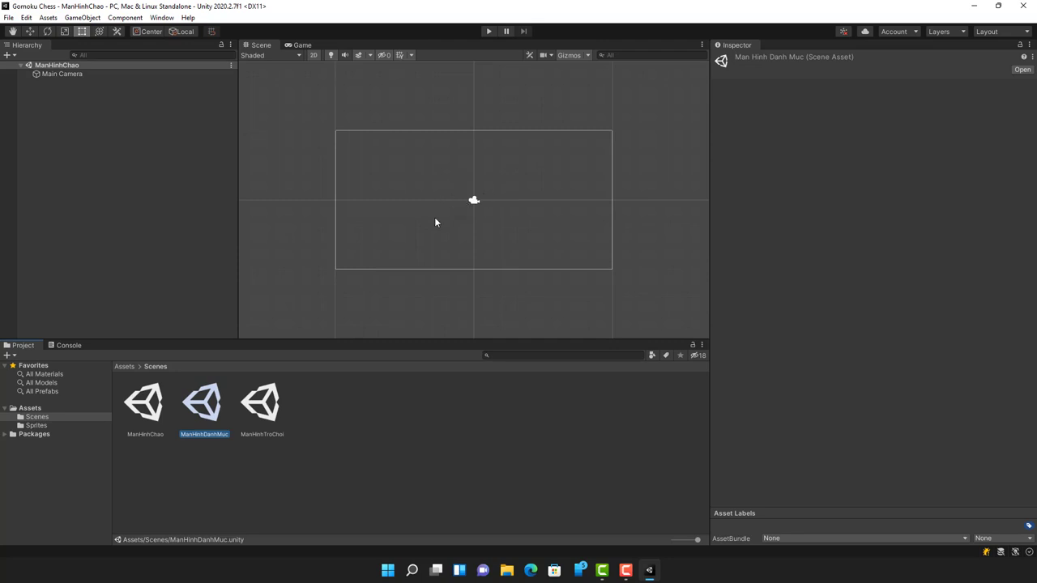
pyautogui.press('Right')
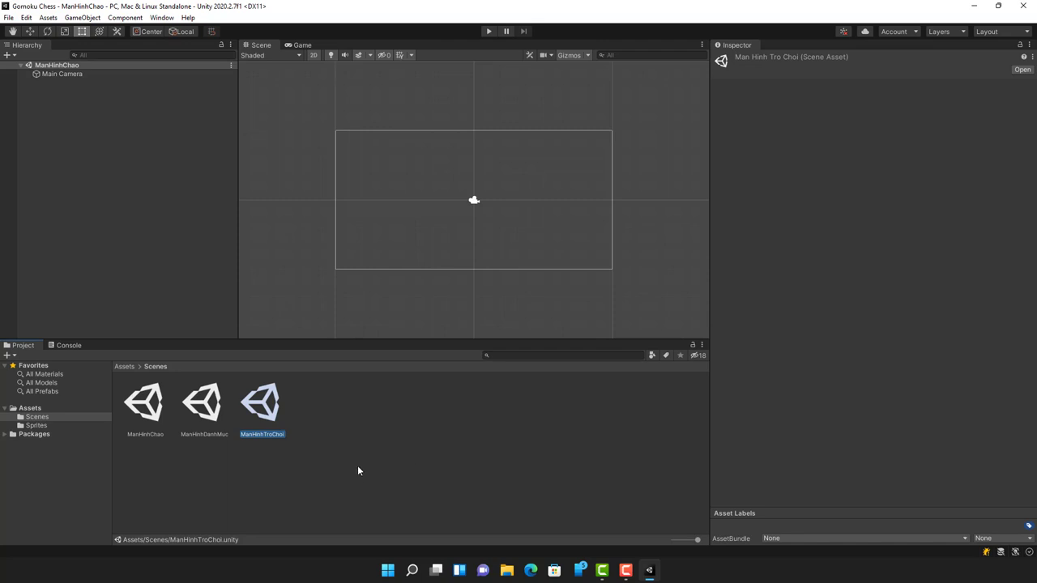
pyautogui.click(437, 468)
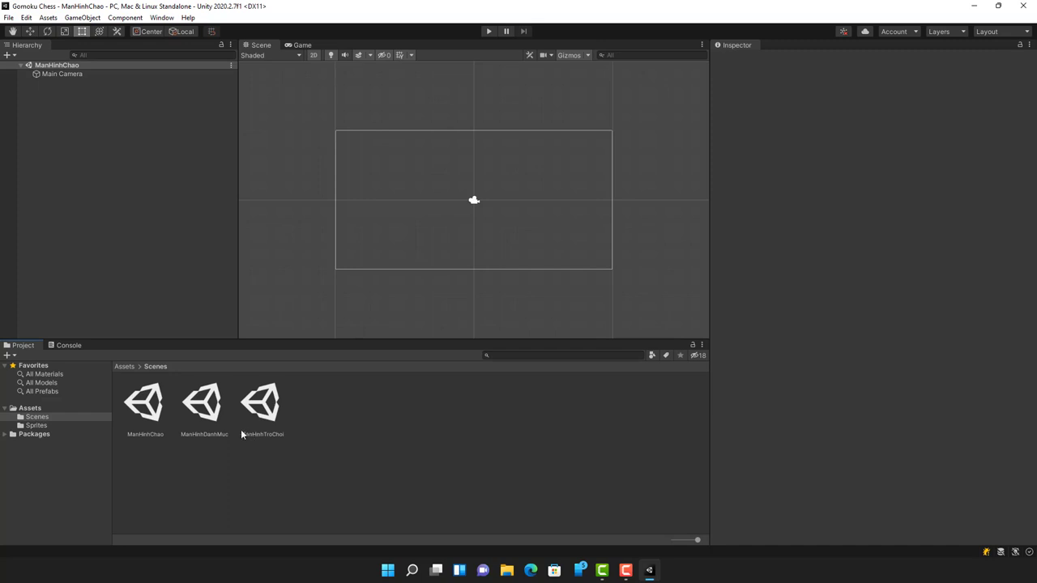
# - Open Build Settings from the File menu, showing Scenes/ManHinhChao at index 0
pyautogui.click(9, 18)
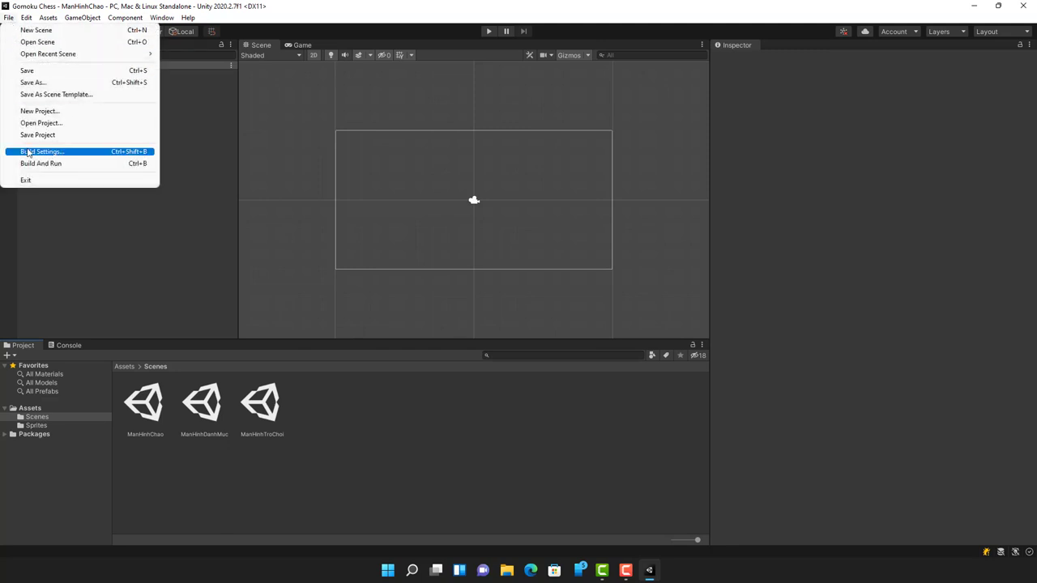
pyautogui.click(63, 154)
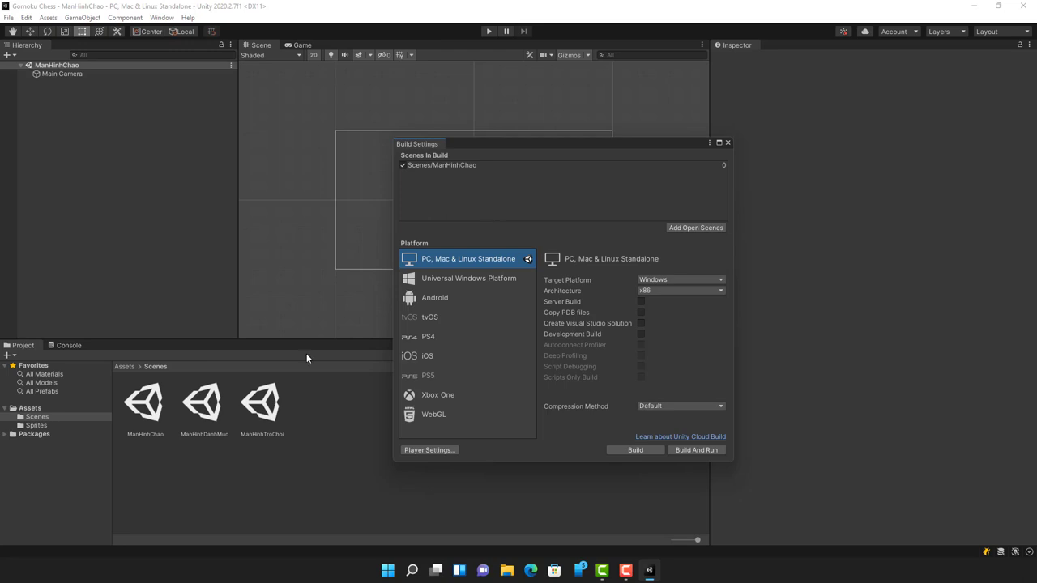
# - Open ManHinhDanhMuc, add it and ManHinhTroChoi to Scenes In Build at indices 1–2, then close
pyautogui.doubleClick(207, 411)
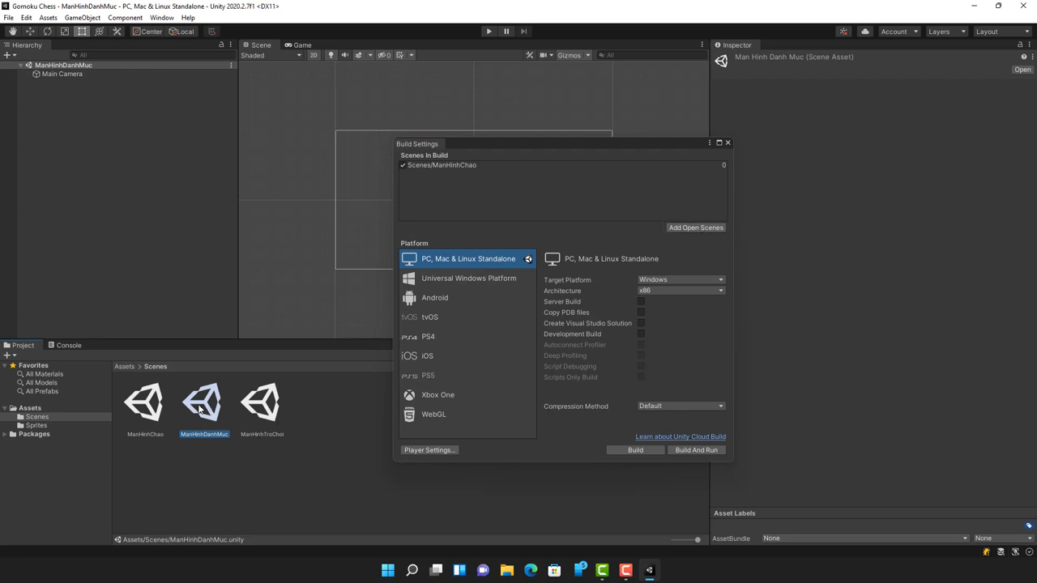
pyautogui.moveTo(204, 409); pyautogui.dragTo(496, 195)
pyautogui.moveTo(257, 401); pyautogui.dragTo(505, 201)
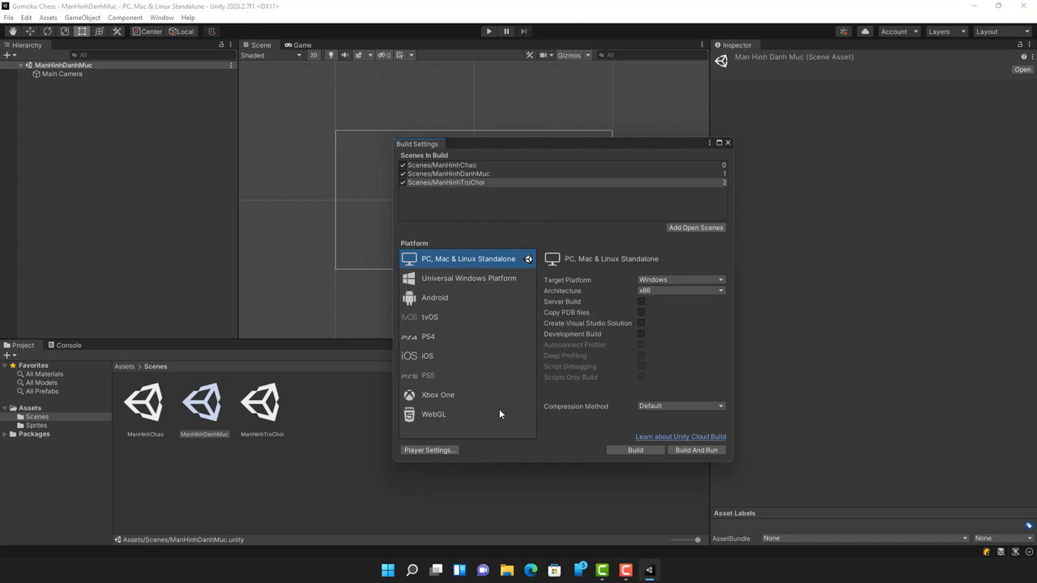
pyautogui.click(728, 143)
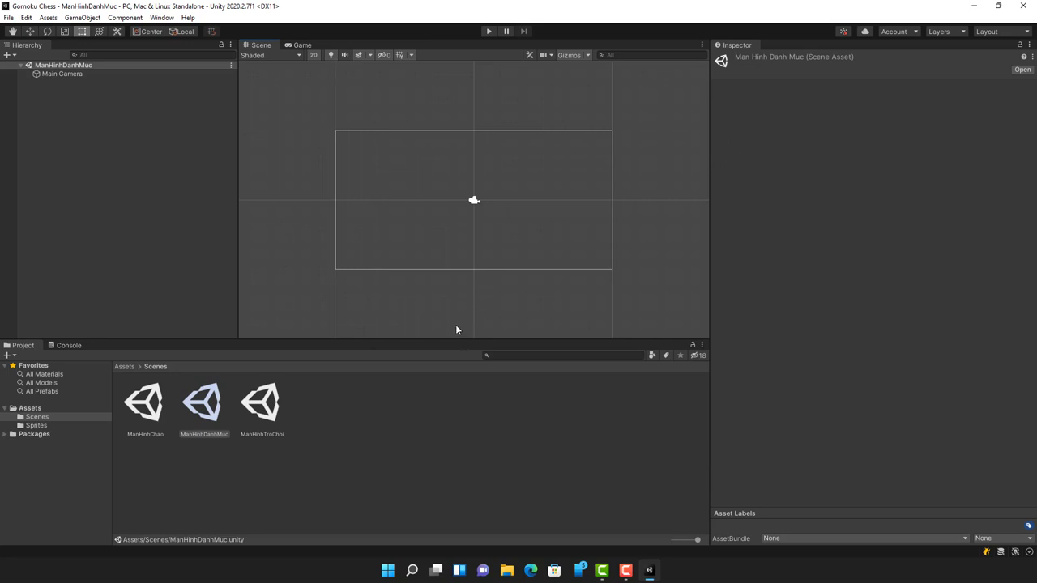
# - Open ManHinhChao and drop the Banner sprite from Sprites into the Scene view
pyautogui.click(146, 411)
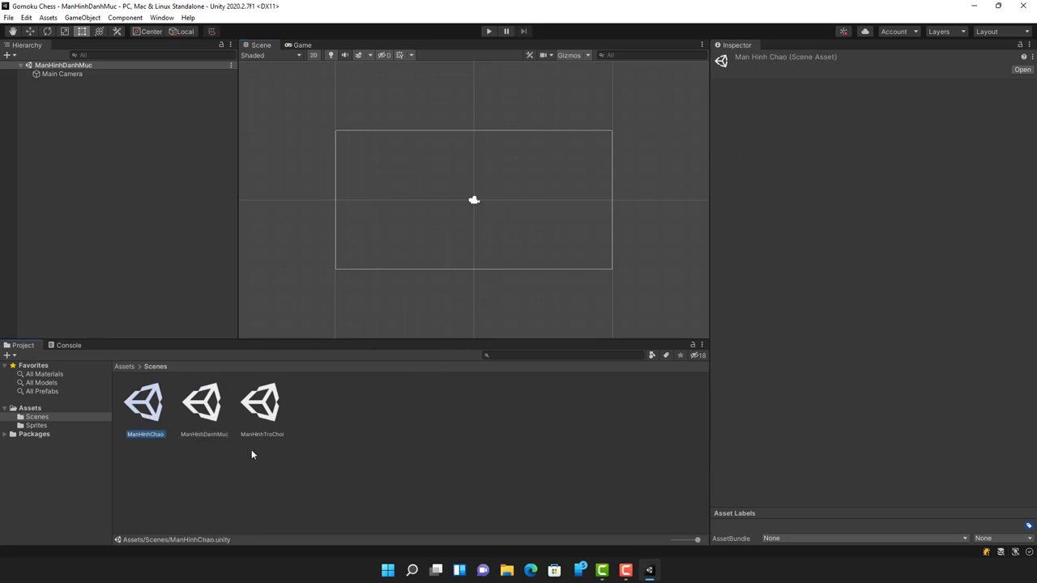
pyautogui.doubleClick(148, 409)
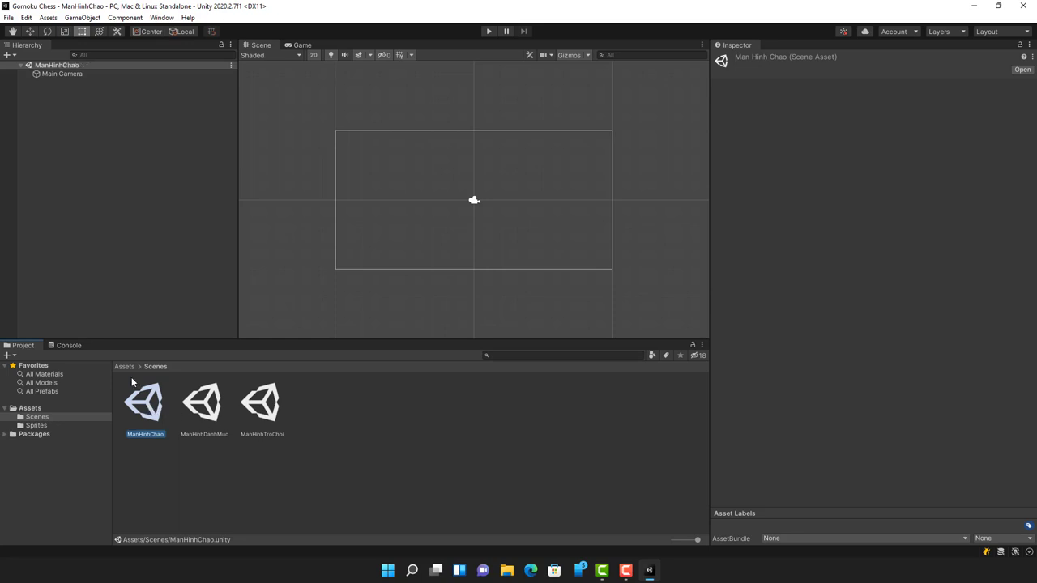
pyautogui.click(36, 425)
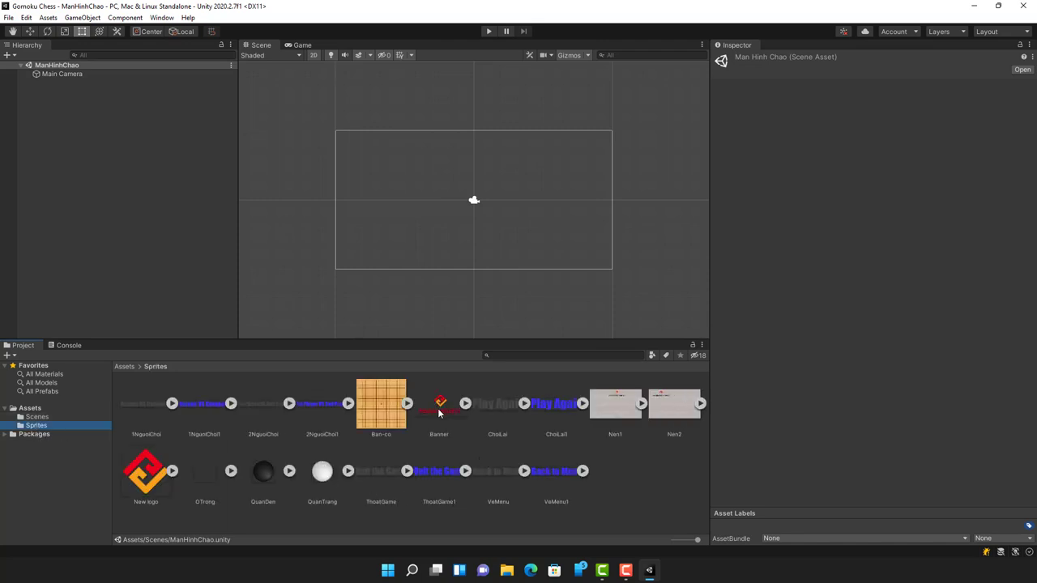
pyautogui.moveTo(438, 414); pyautogui.dragTo(474, 201)
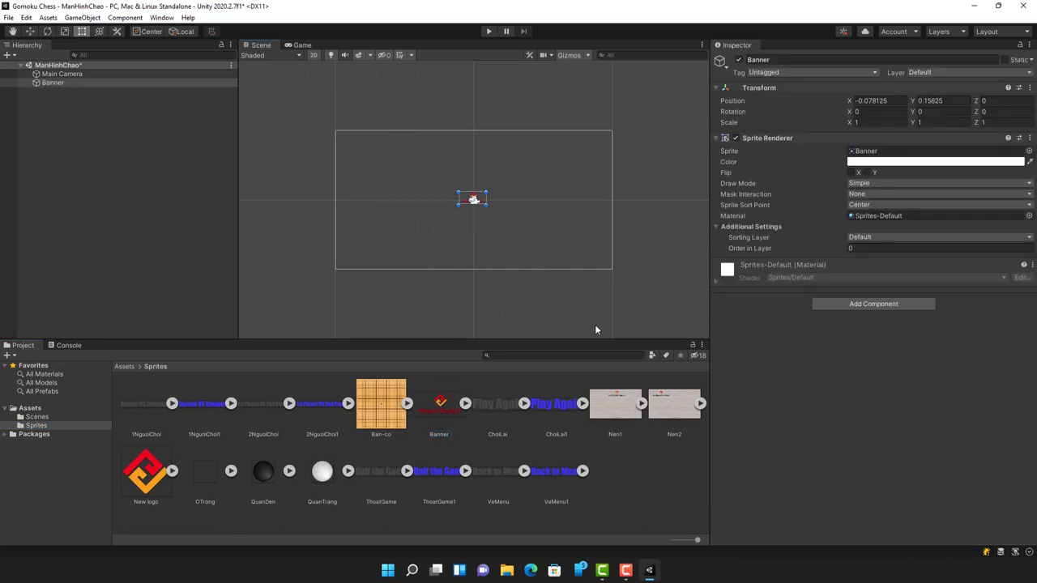
# - Set the Banner's position X and Y to 0
pyautogui.click(898, 100)
pyautogui.write('0')
pyautogui.press('Tab')
pyautogui.write('0')
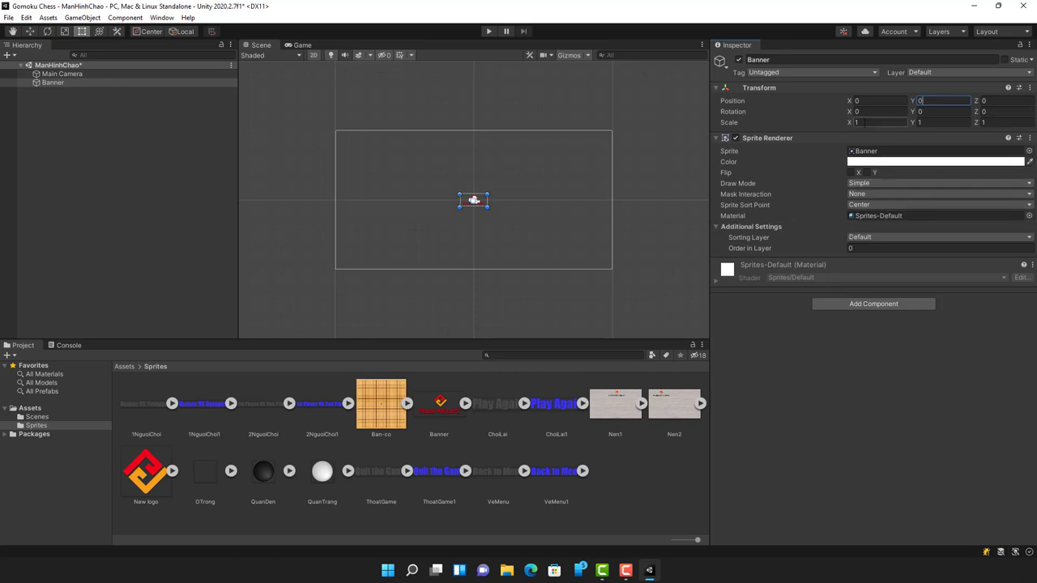
# - Scale the Banner to 2.5 in X and Y and reselect it in the Hierarchy
pyautogui.click(859, 122)
pyautogui.write('1.192.51')
pyautogui.press('Return')
pyautogui.write('2')
pyautogui.write('.5')
pyautogui.click(934, 122)
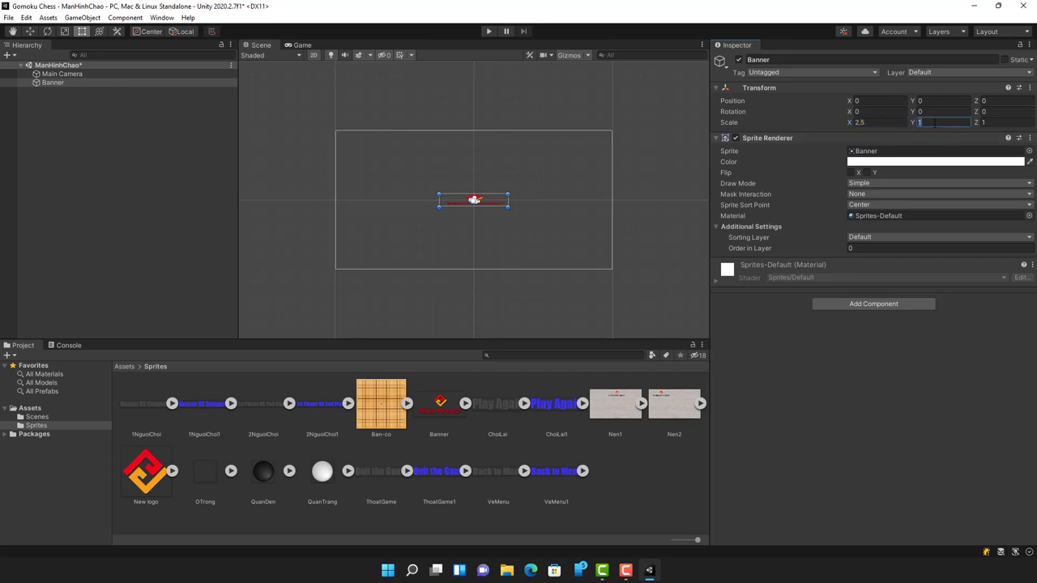
pyautogui.write('2.5')
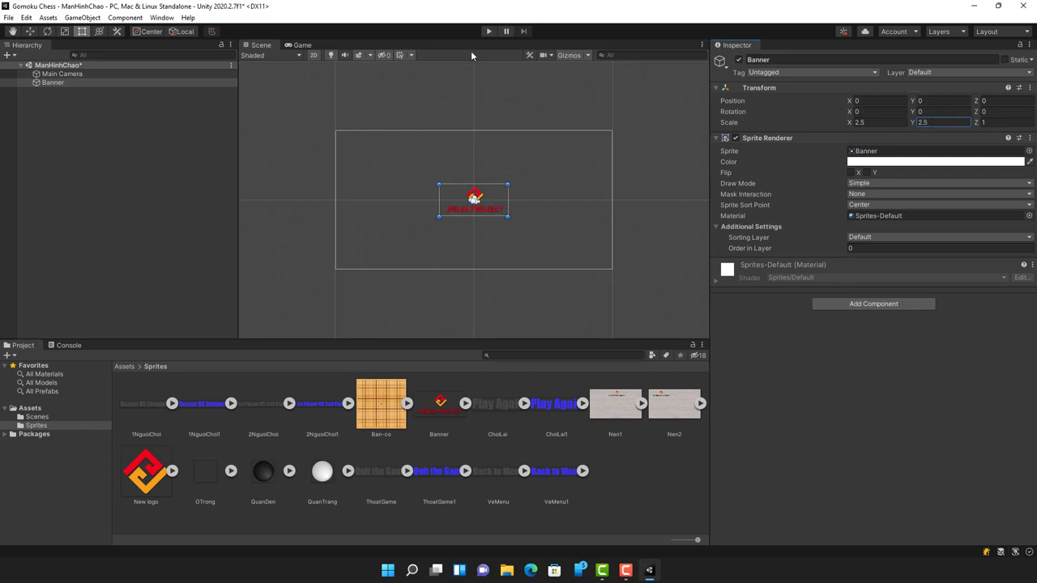
pyautogui.click(489, 31)
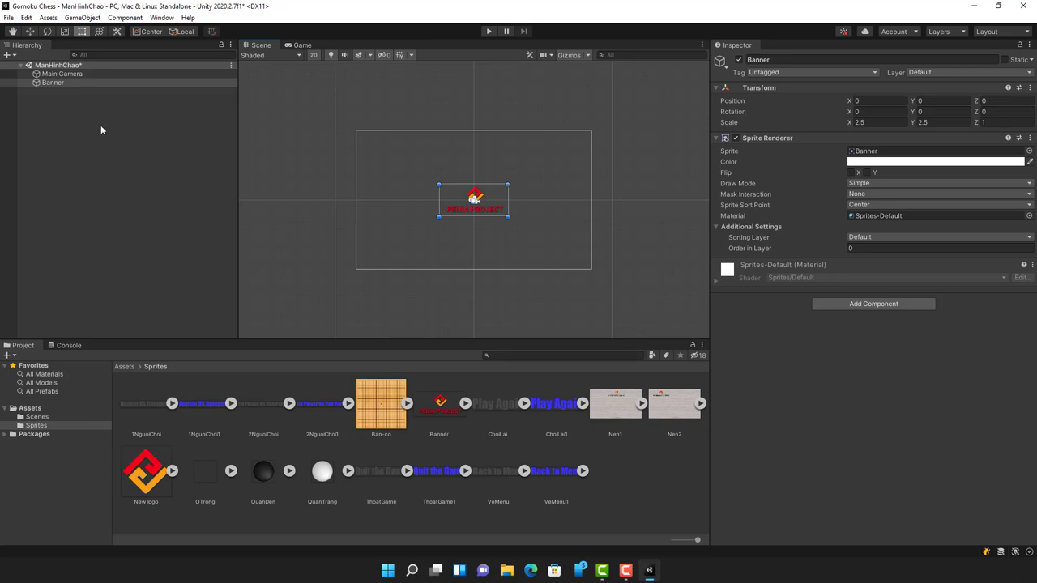
pyautogui.click(53, 83)
pyautogui.click(475, 197)
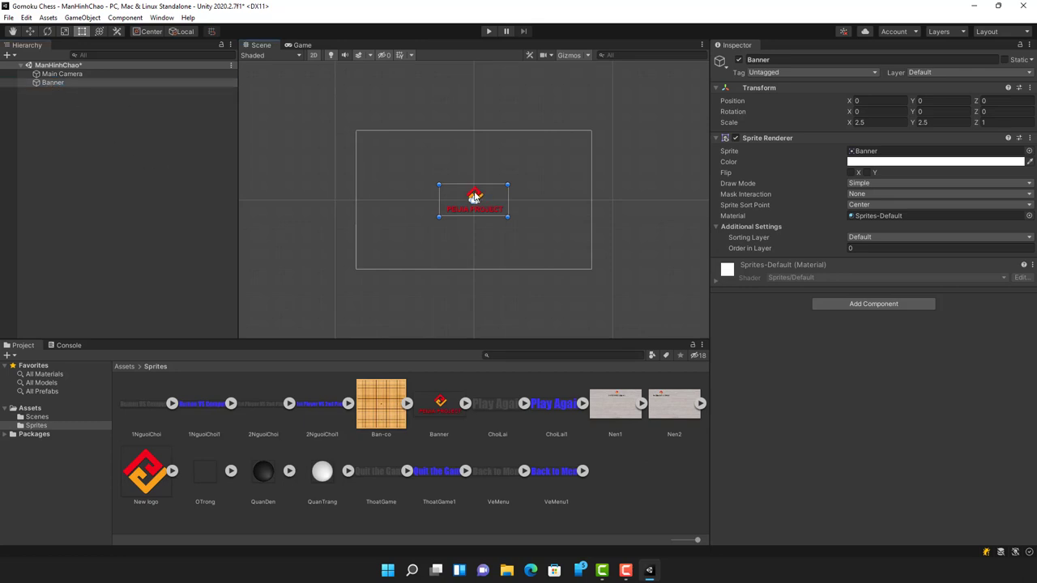
pyautogui.click(60, 82)
# - Open the Animation window via Window > Animation and reposition the panel
pyautogui.click(158, 19)
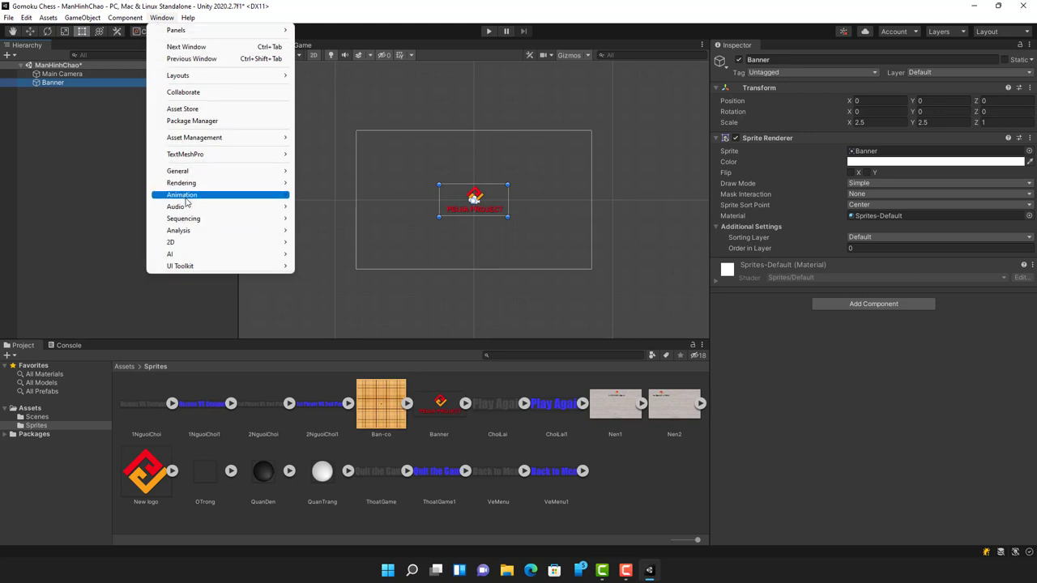
pyautogui.moveTo(183, 200)
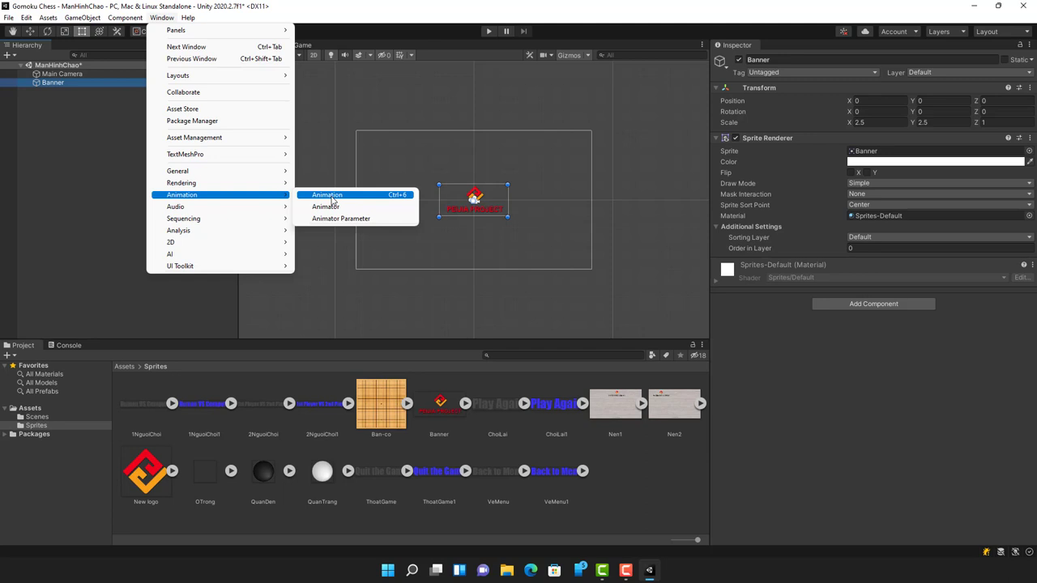
pyautogui.click(333, 199)
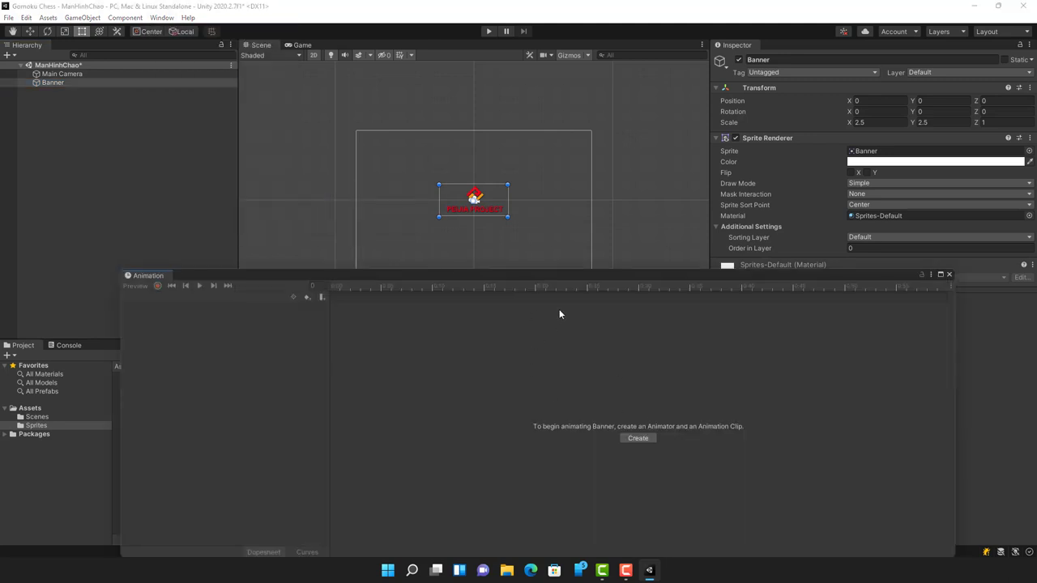
pyautogui.moveTo(575, 276); pyautogui.dragTo(532, 260)
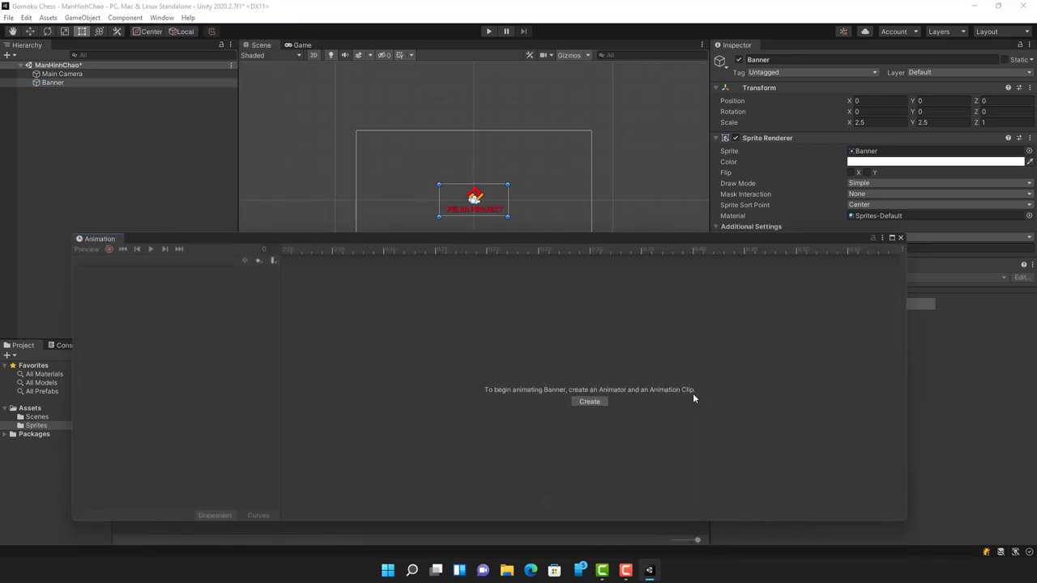
# - Start a new clip for Banner, saving into a new Sprites/Animations folder as Banner
pyautogui.click(589, 403)
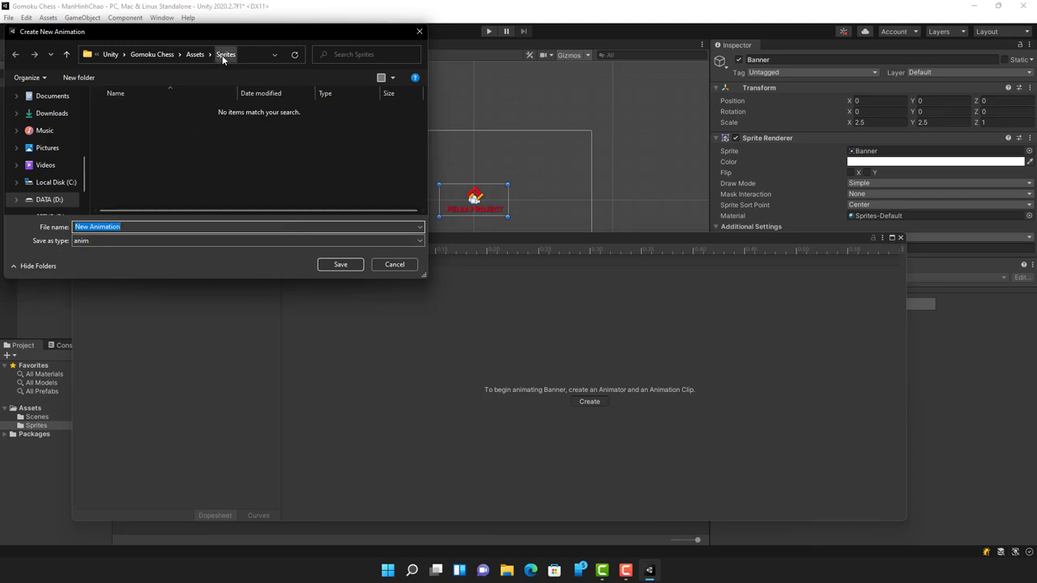
pyautogui.click(82, 78)
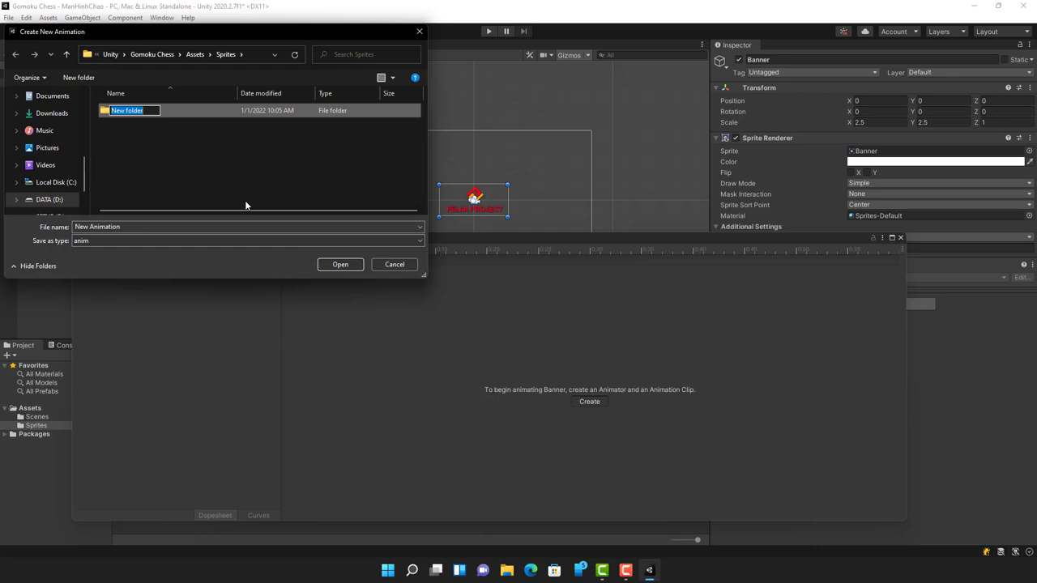
pyautogui.write('Anim')
pyautogui.write('ation')
pyautogui.write('s')
pyautogui.press('Return')
pyautogui.press('Return')
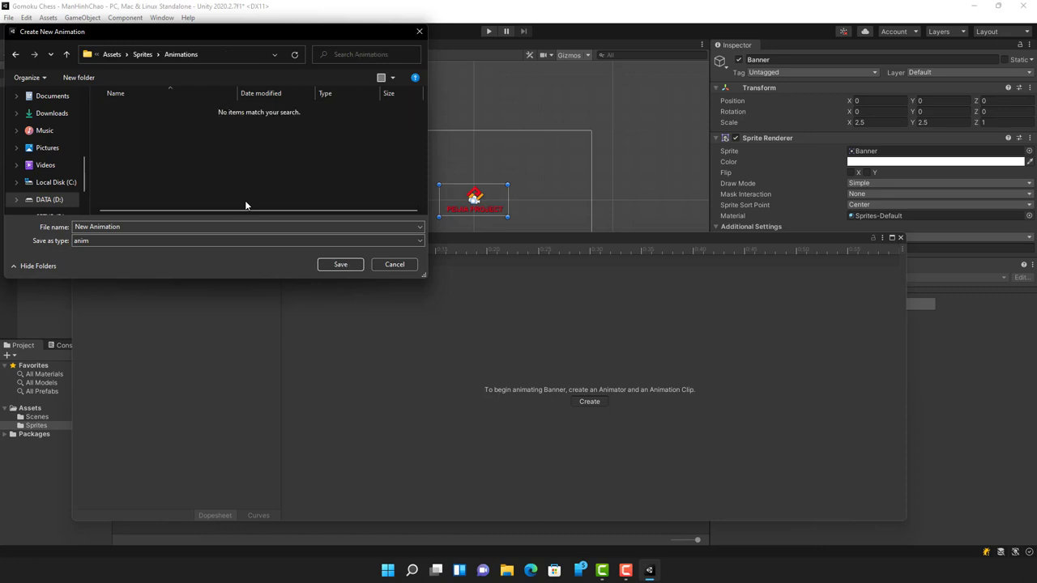
pyautogui.click(146, 227)
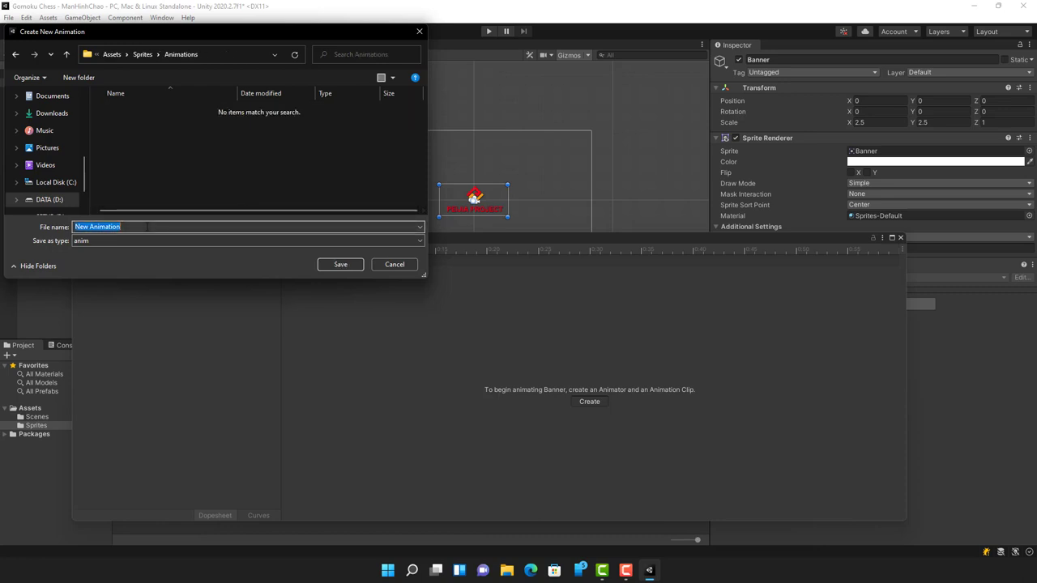
pyautogui.write('Banner')
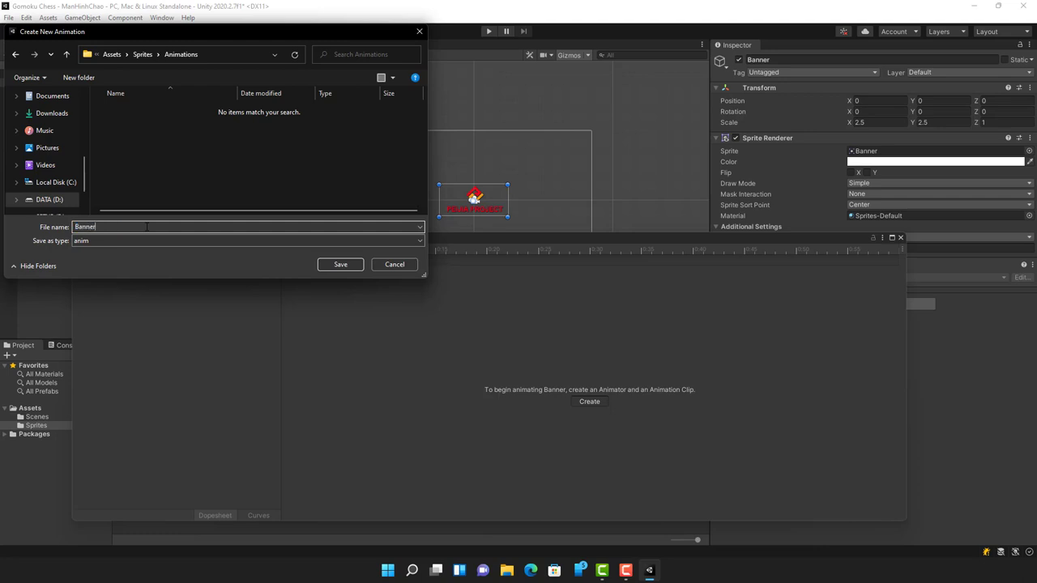
# - Save the Banner animation clip and turn on keyframe recording
pyautogui.click(334, 267)
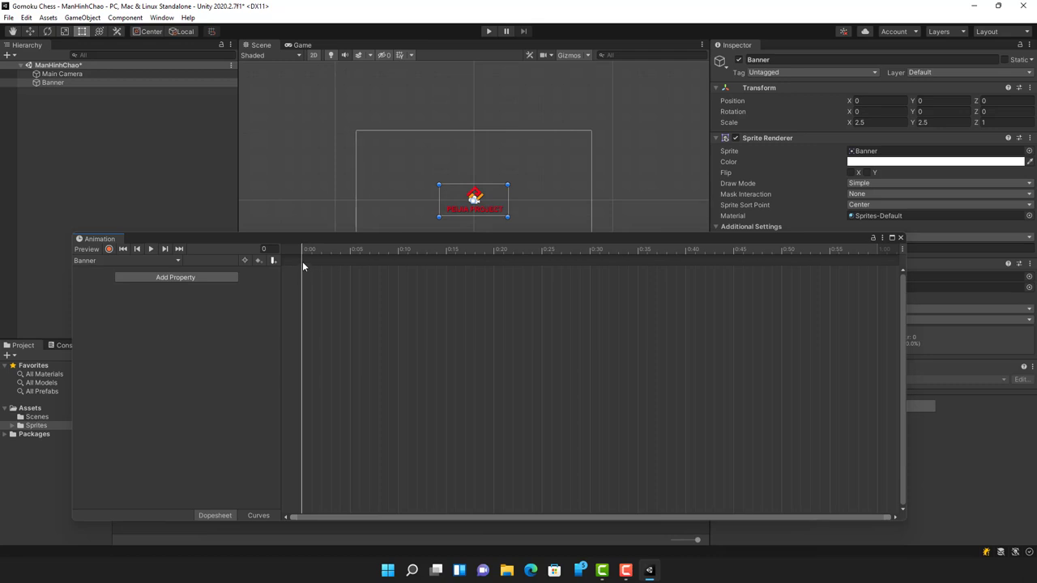
pyautogui.click(186, 278)
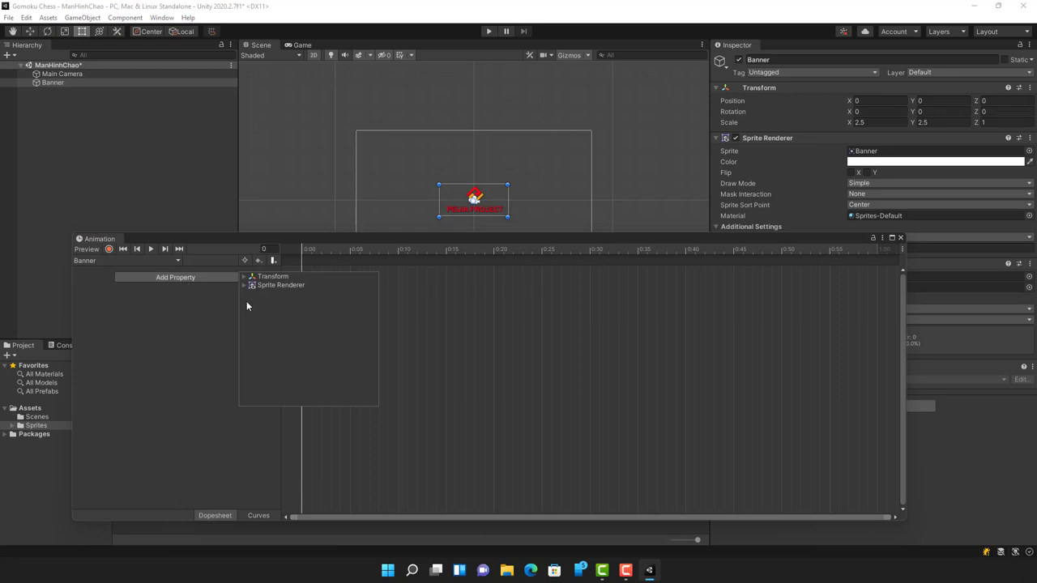
pyautogui.click(111, 251)
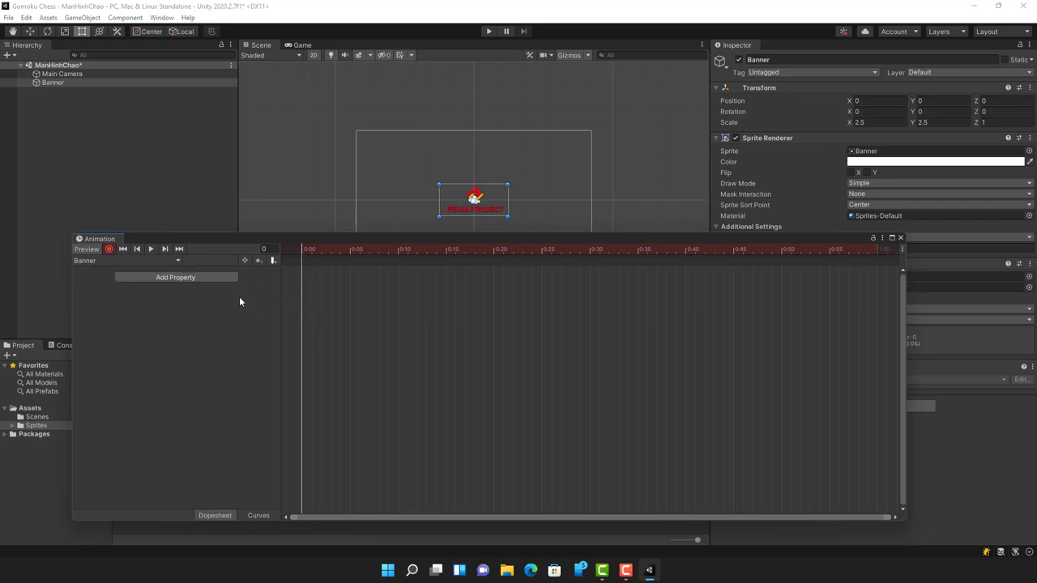
# - Add the Sprite Renderer Color property to the clip and expand its r, g, b, a channels
pyautogui.click(184, 277)
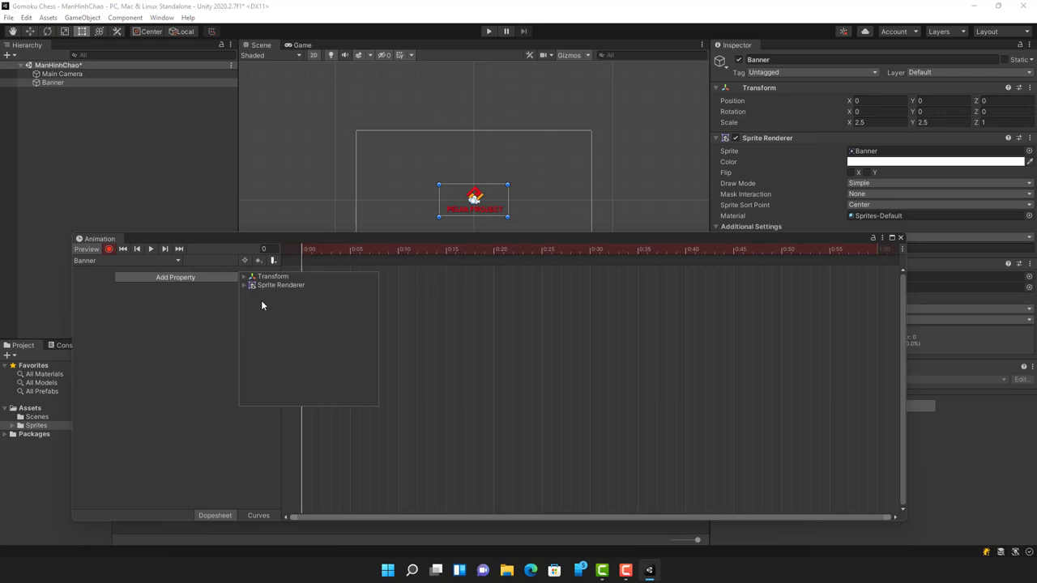
pyautogui.click(244, 286)
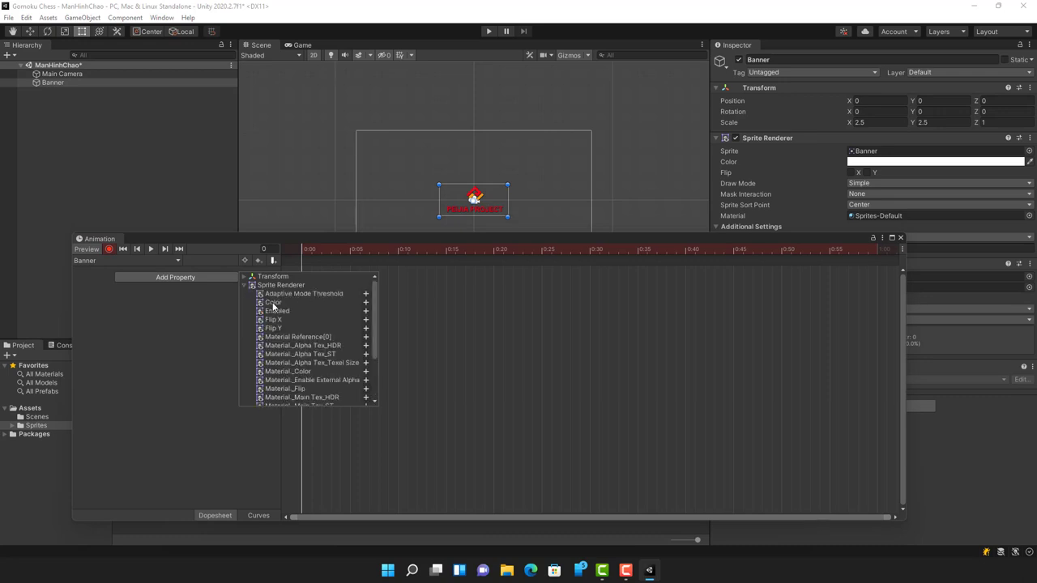
pyautogui.click(367, 303)
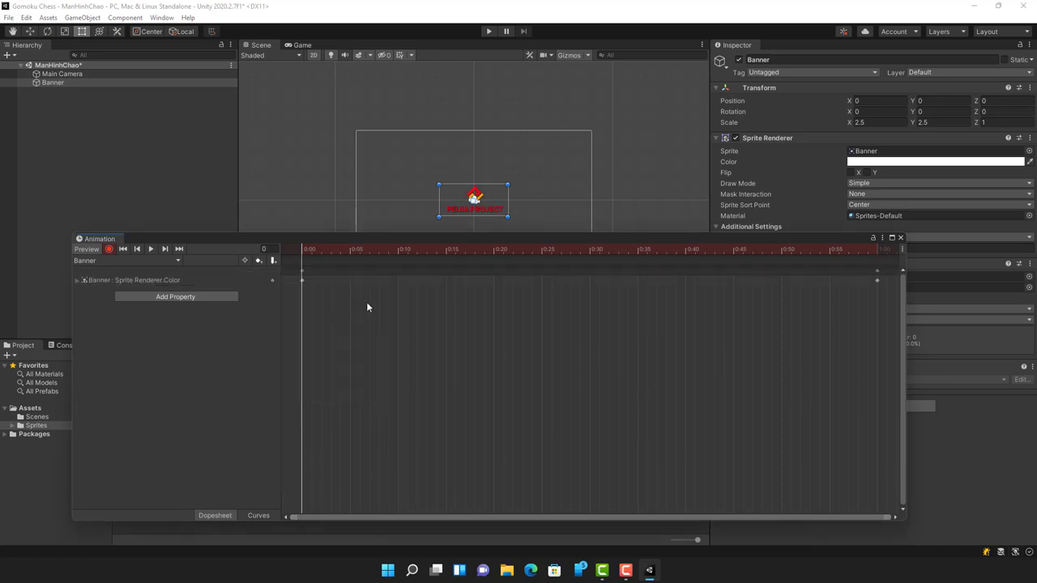
pyautogui.click(77, 280)
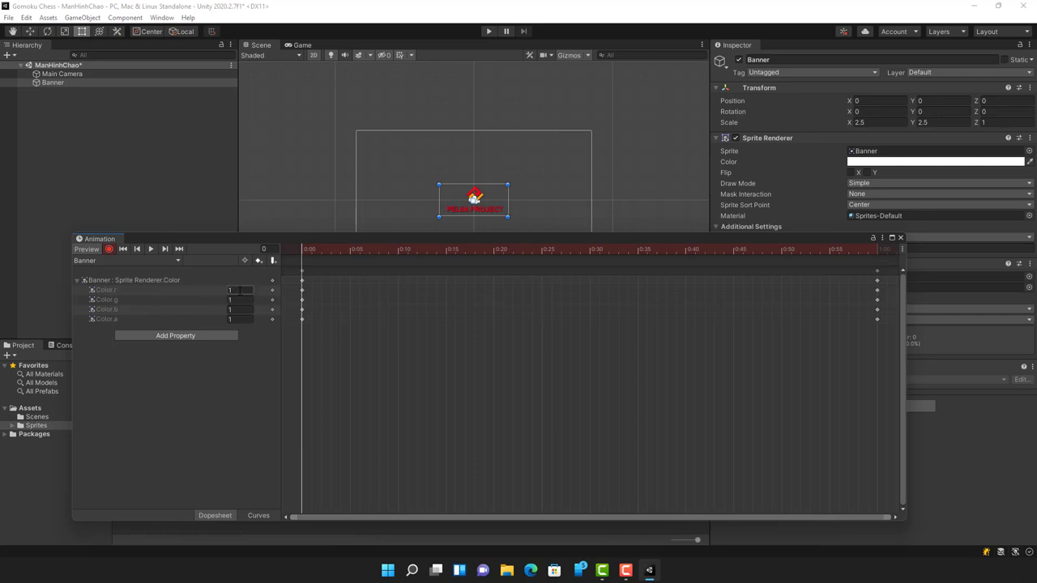
# - Set the Banner's frame-0 colour channels to 0, then scrub the playhead to preview the fade-in
pyautogui.click(240, 291)
pyautogui.write('0')
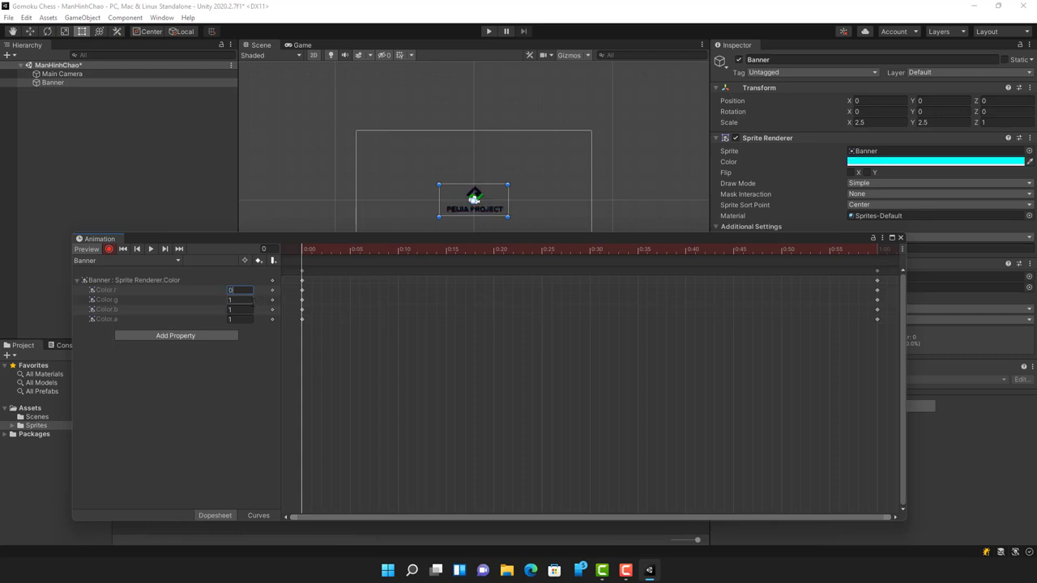
pyautogui.press('Tab')
pyautogui.press('Tab')
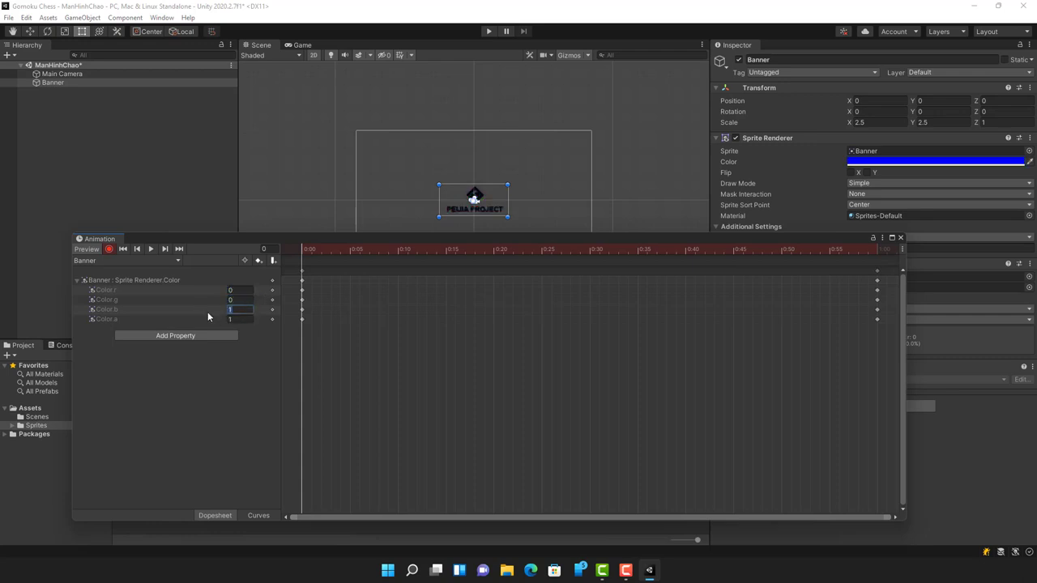
pyautogui.write('0')
pyautogui.press('Tab')
pyautogui.write('0')
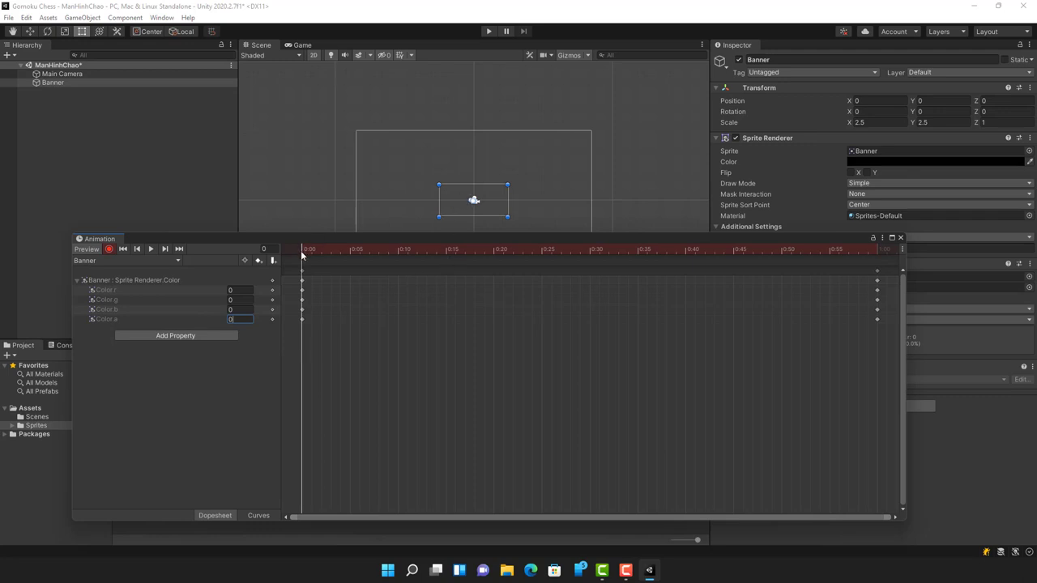
pyautogui.click(359, 251)
pyautogui.moveTo(358, 250)
pyautogui.mouseDown()
pyautogui.moveTo(846, 255)
pyautogui.moveTo(765, 253)
pyautogui.mouseUp()
# - Scrub the playhead back and forth across the fade-in up to frame 60
pyautogui.moveTo(765, 253); pyautogui.dragTo(369, 256)
pyautogui.moveTo(432, 261); pyautogui.dragTo(877, 262)
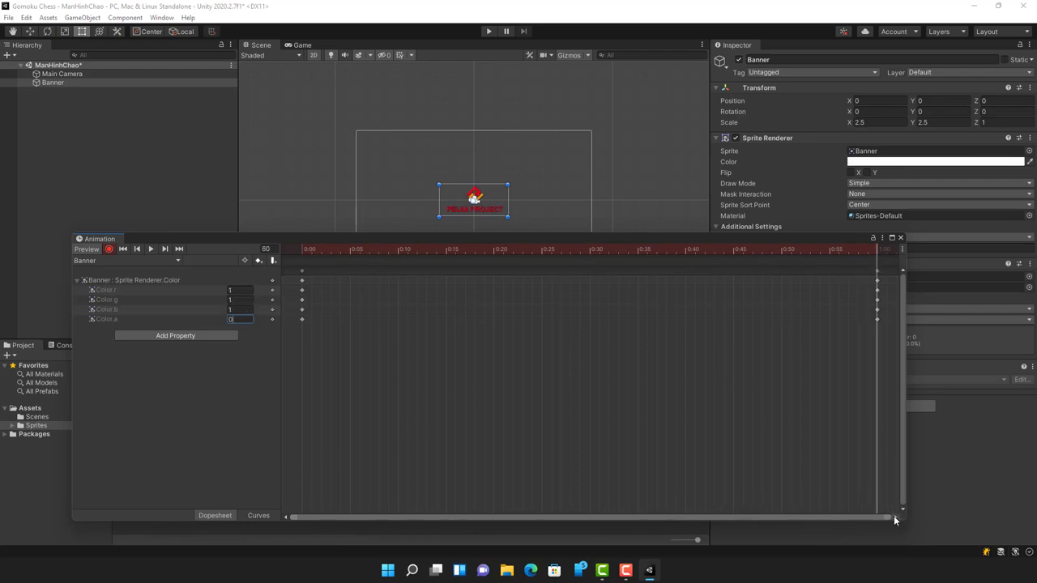
pyautogui.moveTo(894, 516); pyautogui.dragTo(896, 518)
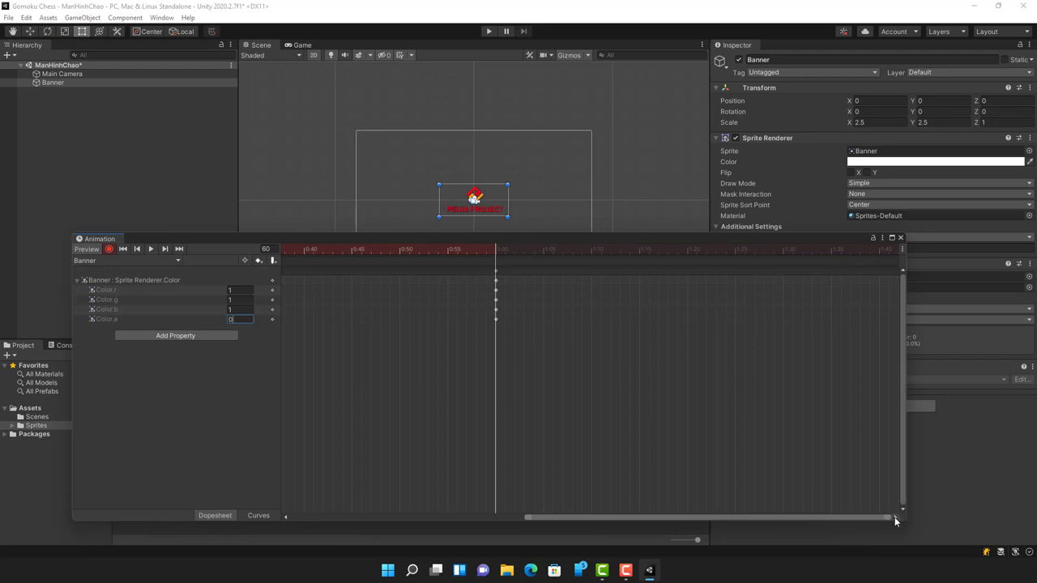
pyautogui.moveTo(894, 517); pyautogui.dragTo(895, 517)
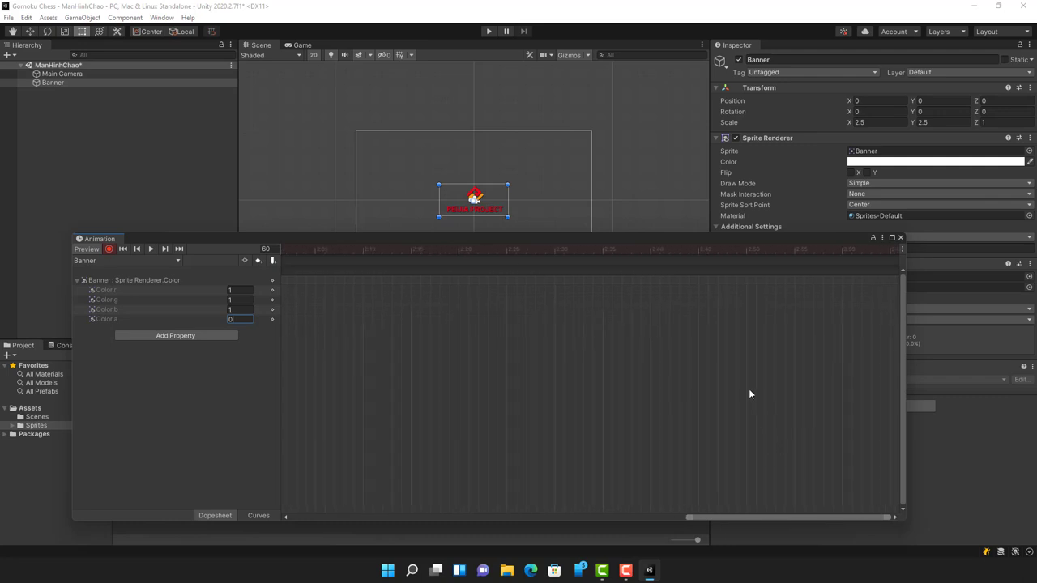
# - Zoom the dopesheet out and place the playhead at 4:00 (frame 240)
pyautogui.scroll(-2, 748, 361)
pyautogui.scroll(-2, 749, 365)
pyautogui.scroll(-2, 749, 365)
pyautogui.scroll(-3, 750, 366)
pyautogui.scroll(-2, 749, 366)
pyautogui.scroll(-2, 751, 364)
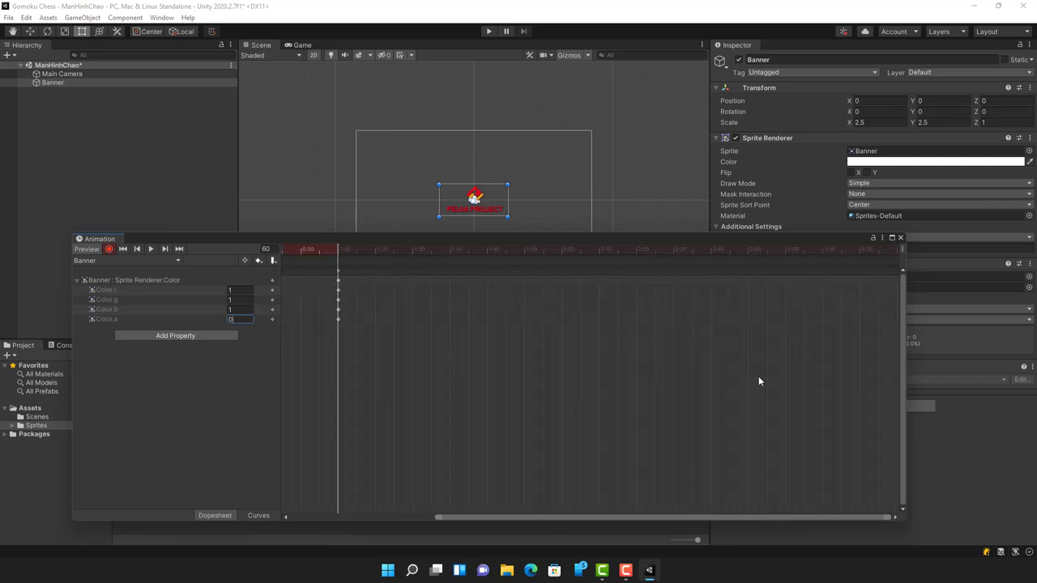
pyautogui.click(895, 520)
pyautogui.moveTo(896, 519); pyautogui.dragTo(896, 519)
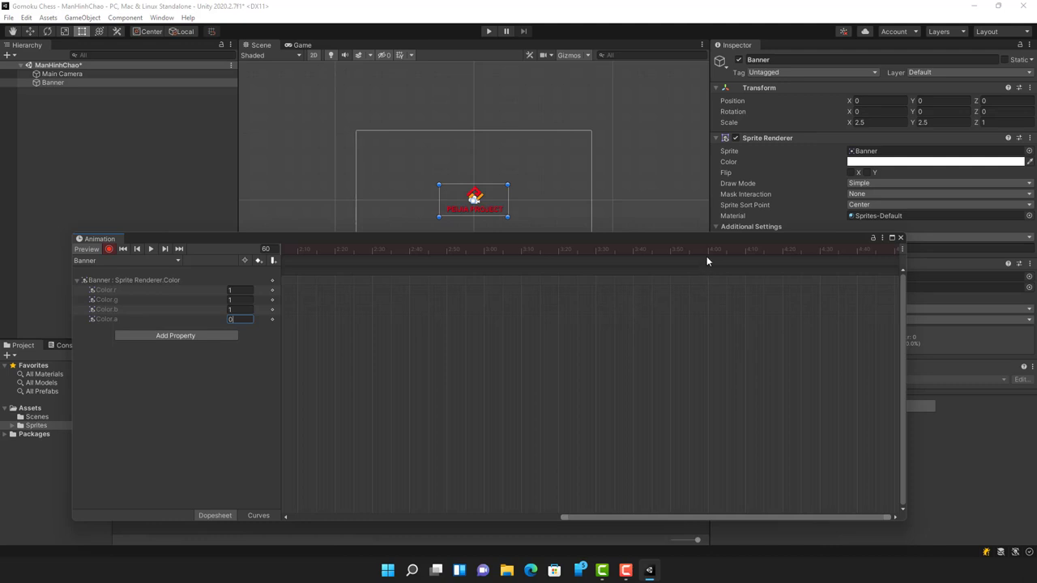
pyautogui.click(709, 253)
# - Add colour keyframes at frame 240 to hold the Banner fully visible
pyautogui.click(259, 261)
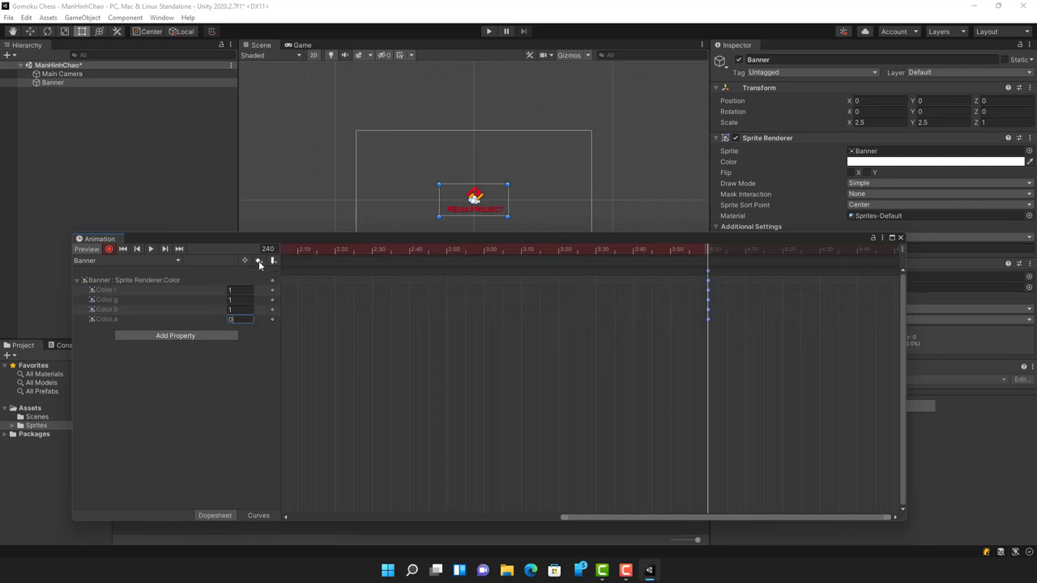
pyautogui.click(709, 320)
pyautogui.moveTo(895, 517); pyautogui.dragTo(894, 517)
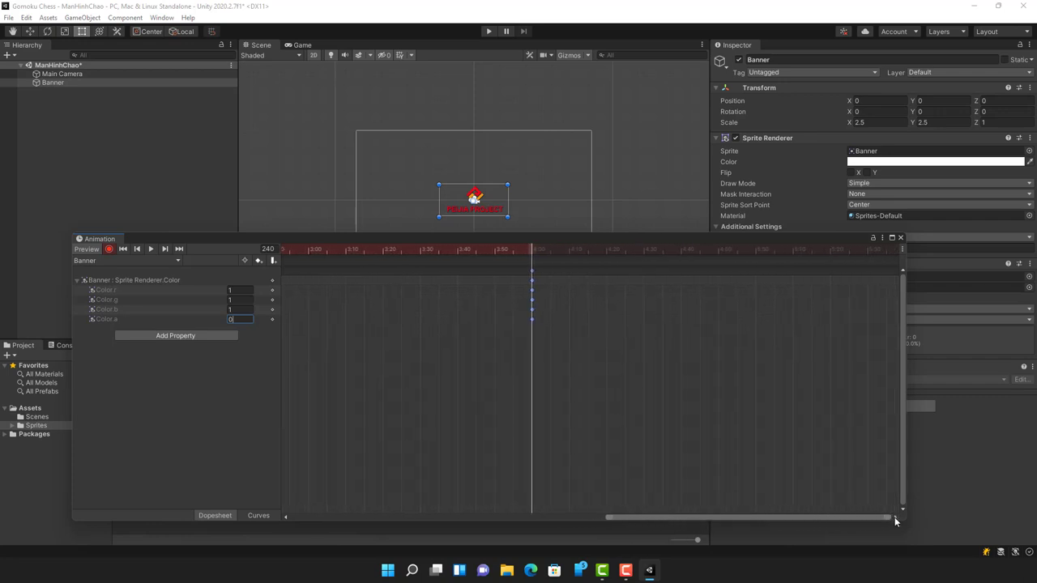
pyautogui.moveTo(895, 517); pyautogui.dragTo(895, 517)
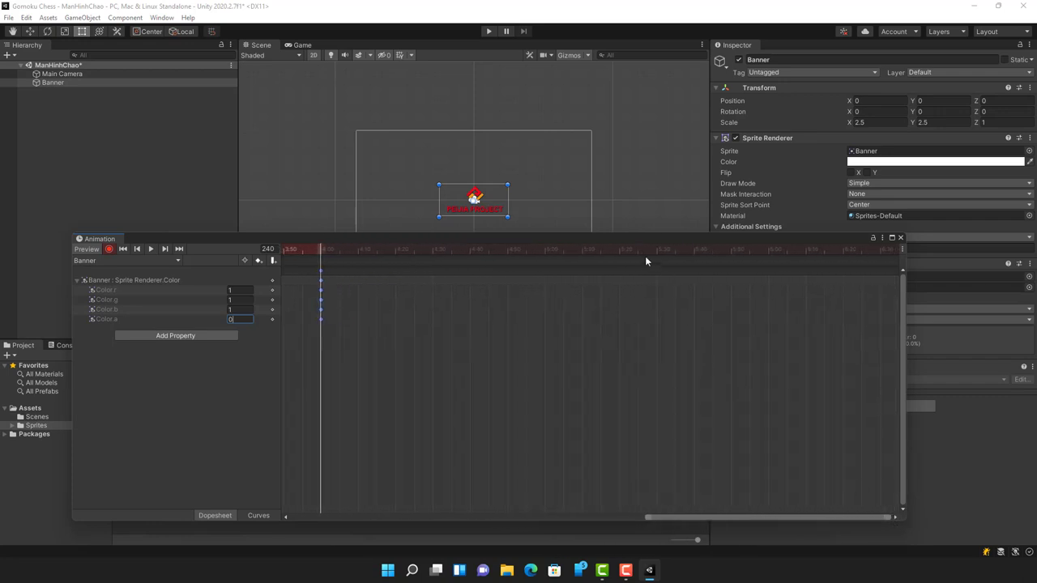
# - Add a keyframe at frame 300 with Color r, g, b and a all 0, then preview and run the scene
pyautogui.click(547, 255)
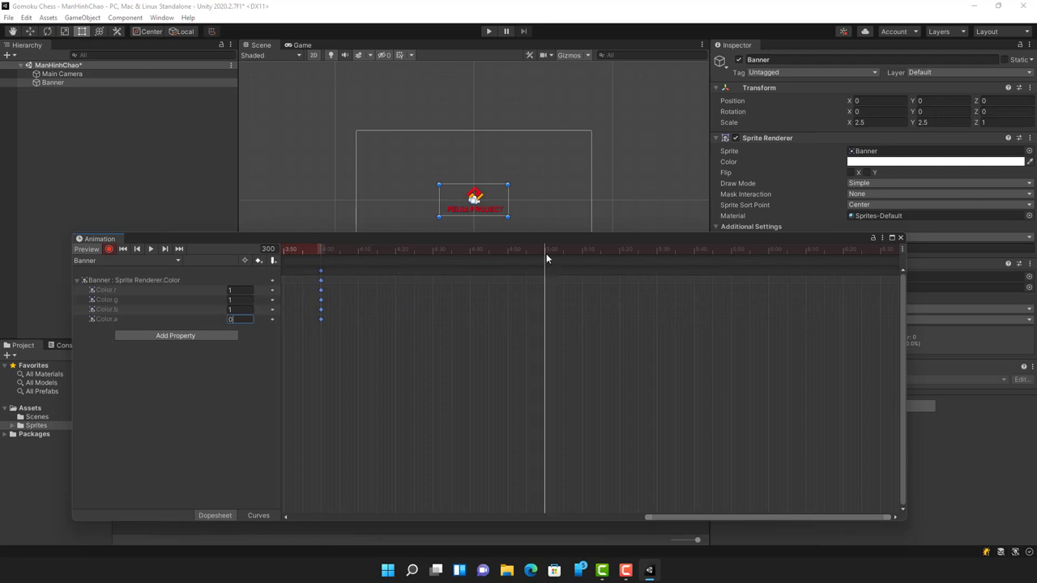
pyautogui.click(258, 261)
pyautogui.write('0')
pyautogui.press('Tab')
pyautogui.write('0')
pyautogui.press('Tab')
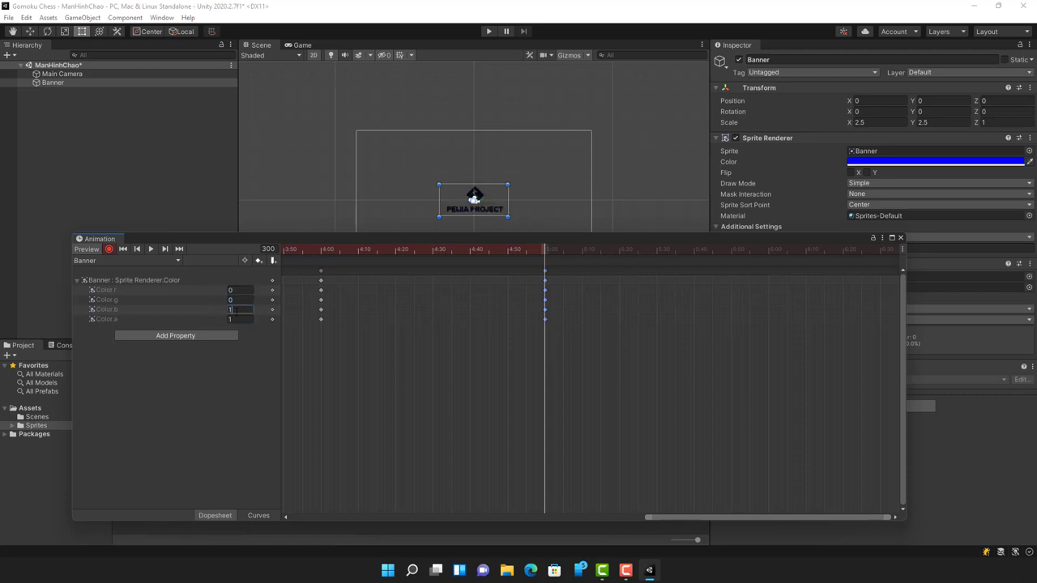
pyautogui.write('0')
pyautogui.press('Tab')
pyautogui.write('0')
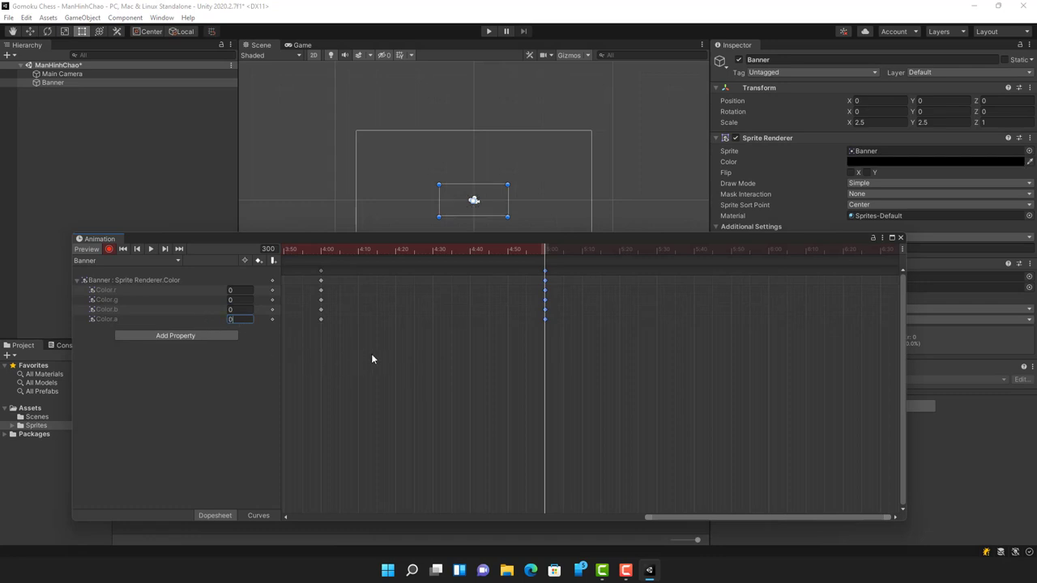
pyautogui.moveTo(555, 245); pyautogui.dragTo(173, 263)
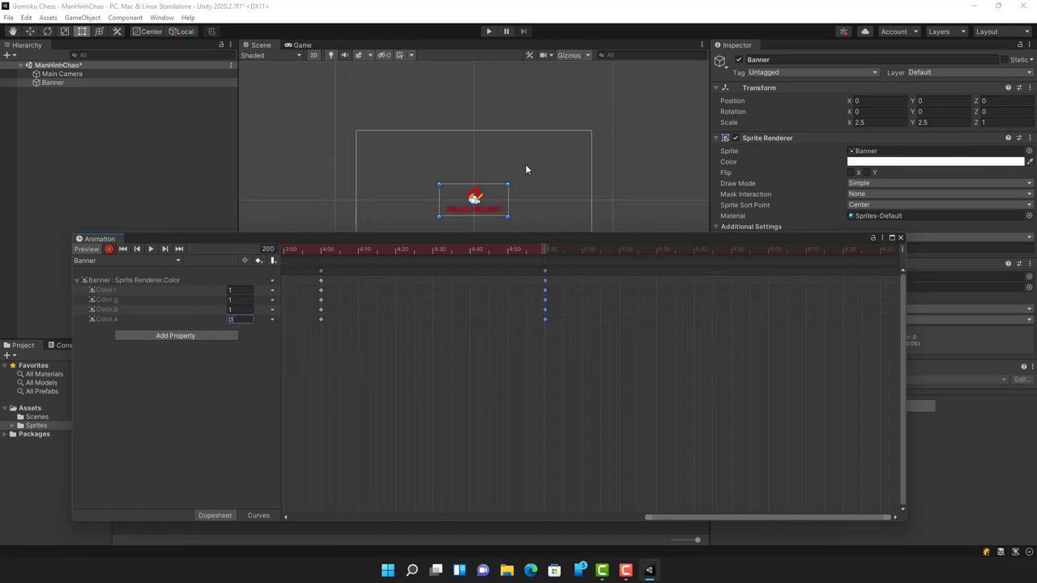
pyautogui.click(489, 31)
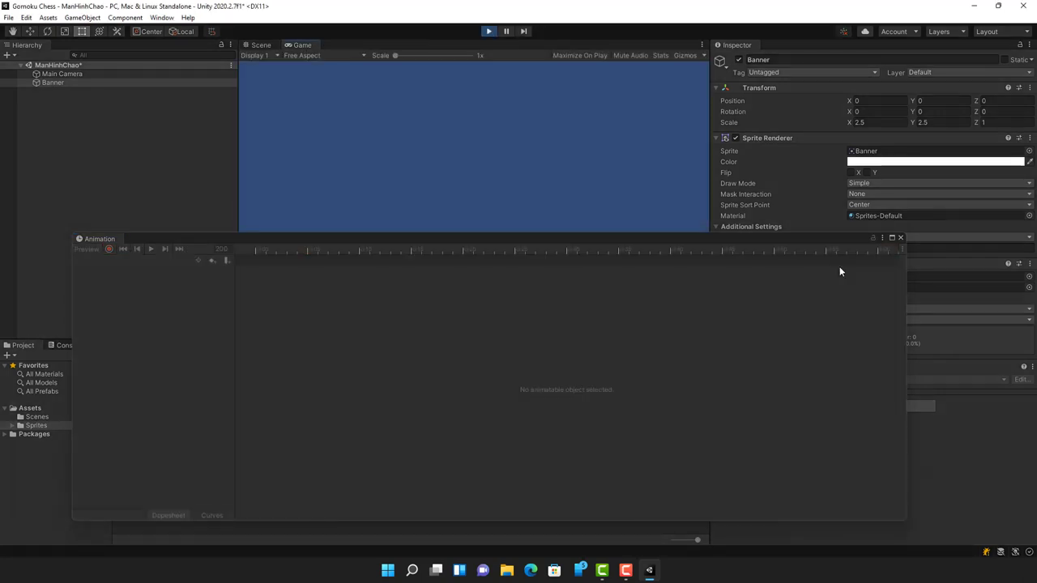
# - Play-test the banner fade twice in Play mode, then close the Animation window
pyautogui.moveTo(745, 239); pyautogui.dragTo(763, 352)
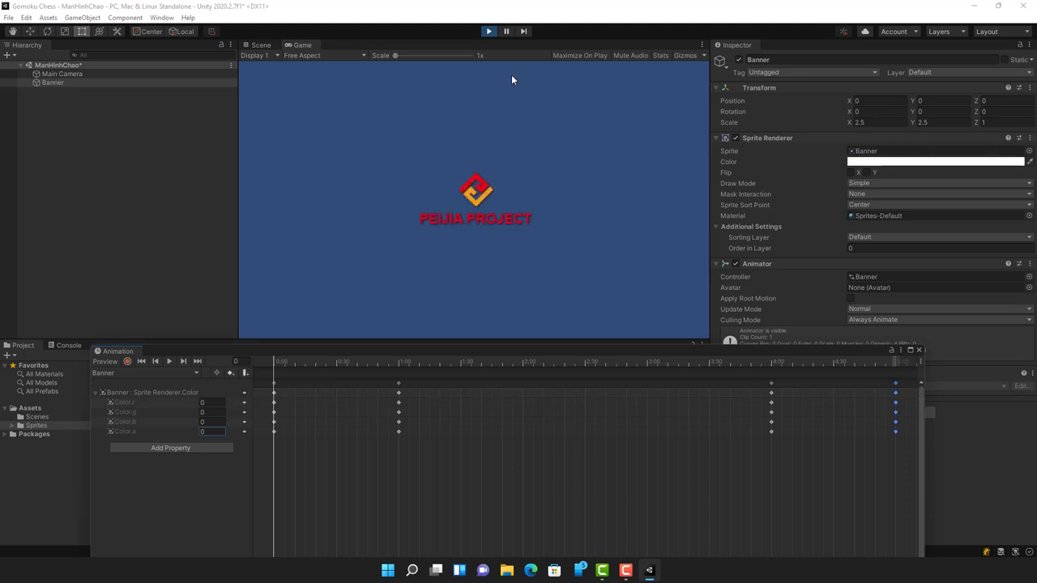
pyautogui.click(494, 32)
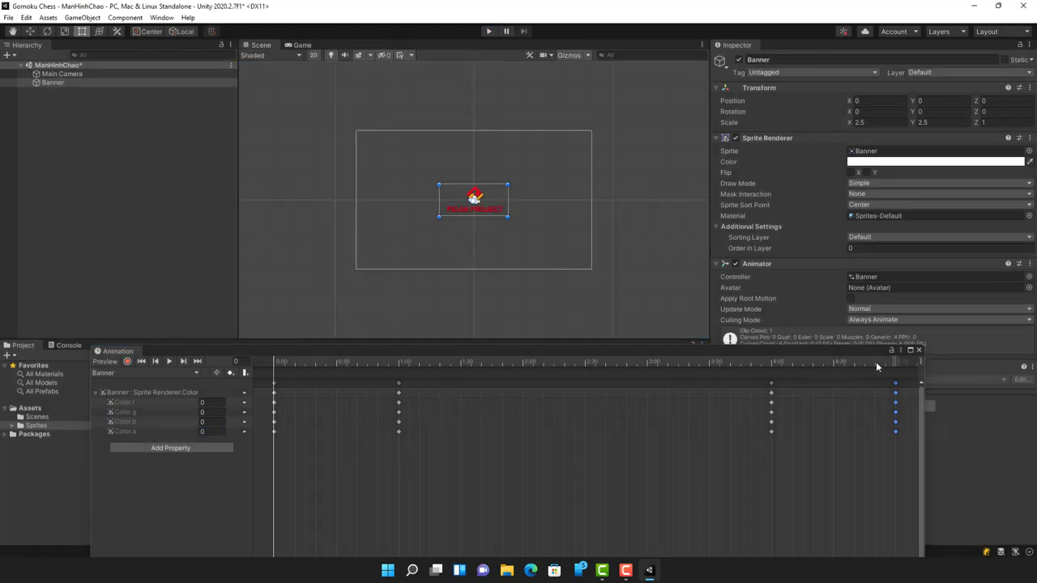
pyautogui.click(491, 32)
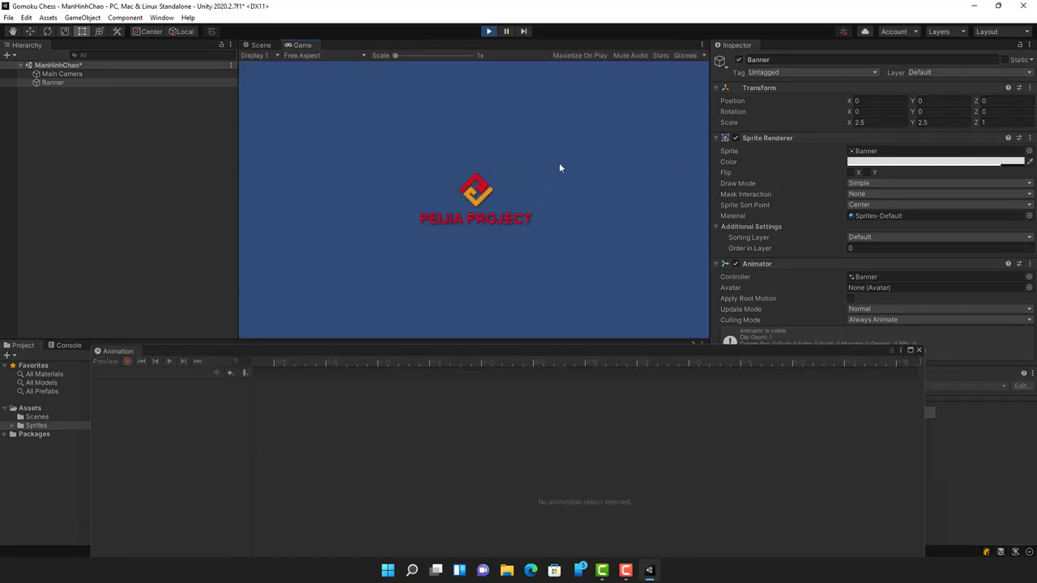
pyautogui.click(488, 34)
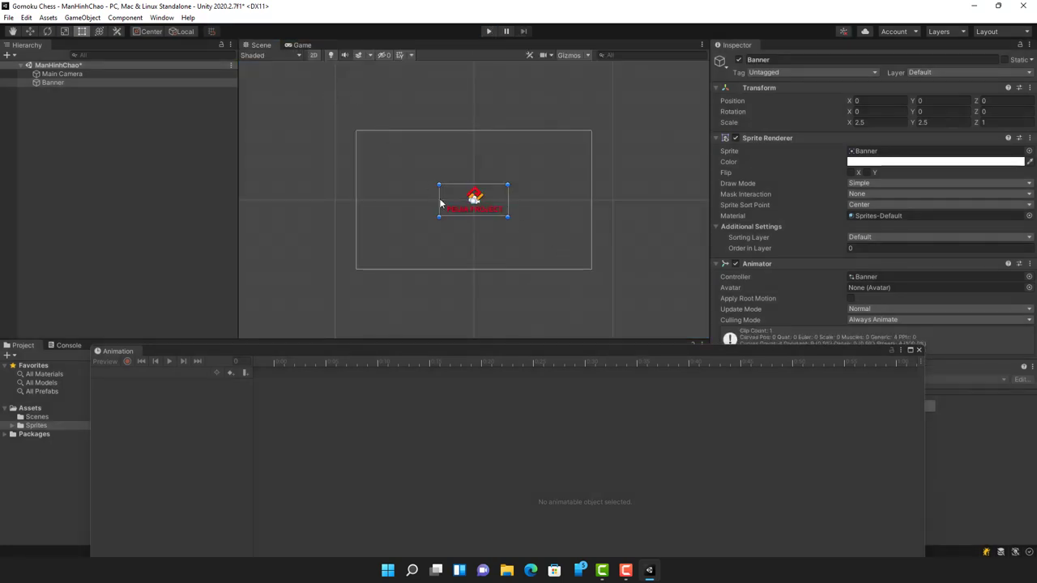
pyautogui.click(919, 351)
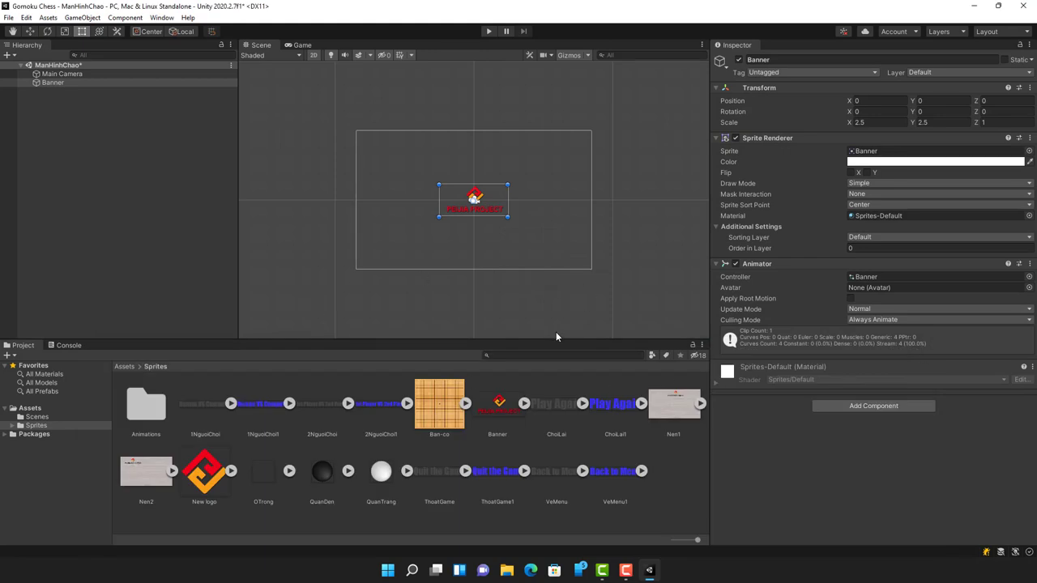
# - Set the Main Camera background to the Inspector's dark grey with the eyedropper and play-test it
pyautogui.moveTo(556, 340); pyautogui.dragTo(559, 401)
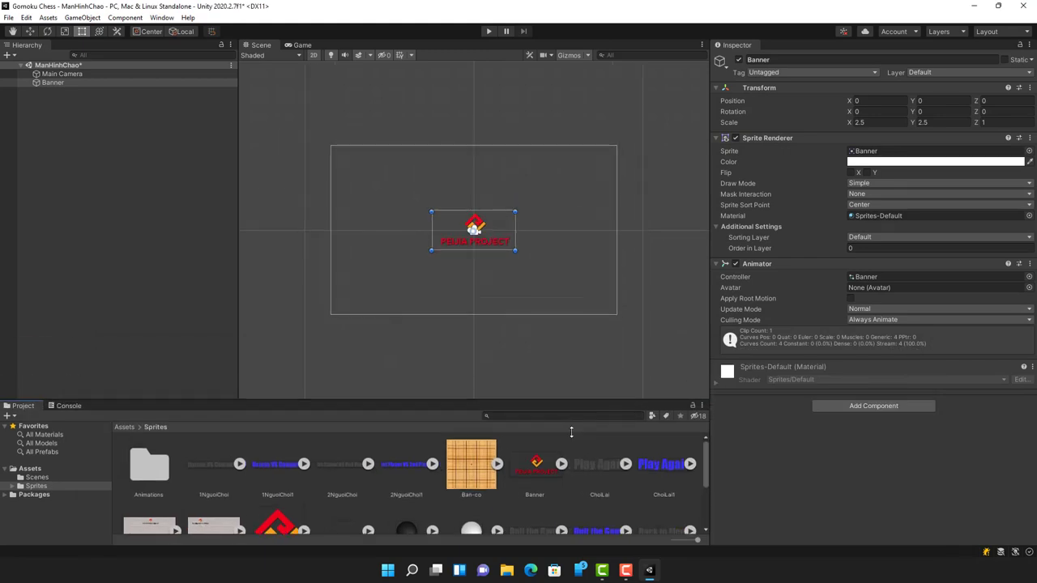
pyautogui.click(583, 242)
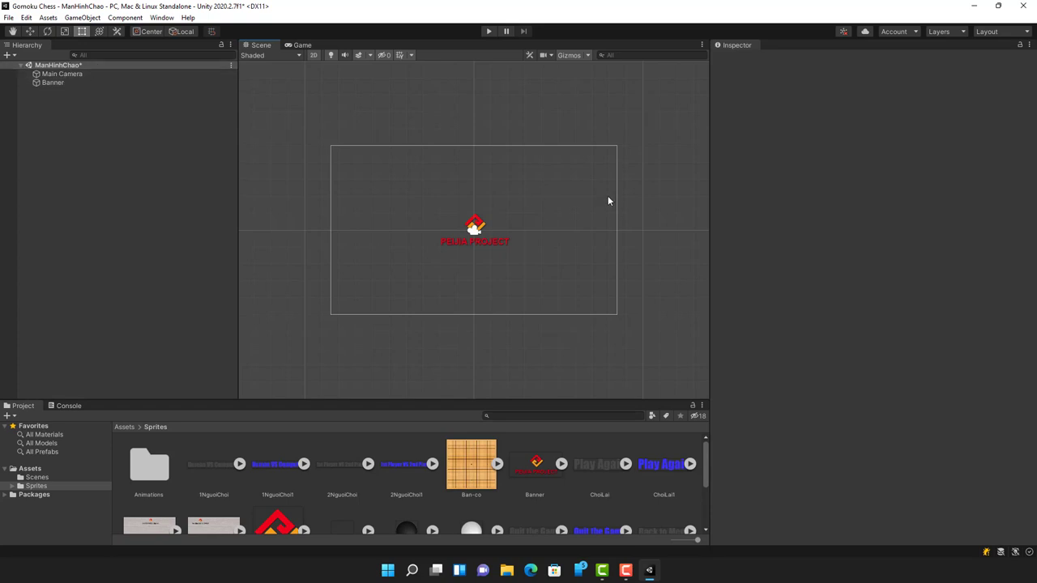
pyautogui.click(58, 74)
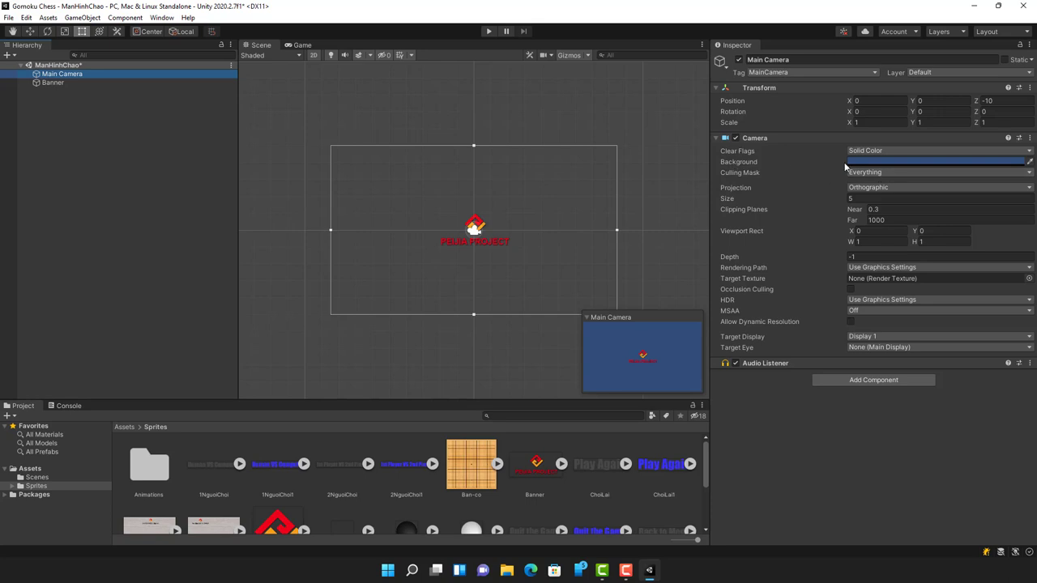
pyautogui.click(1031, 163)
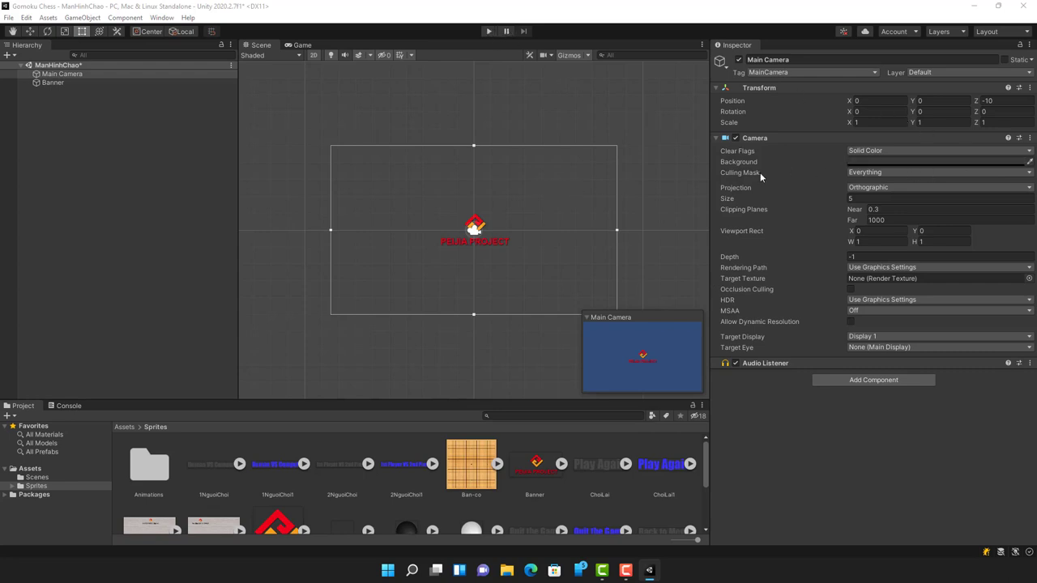
pyautogui.click(800, 168)
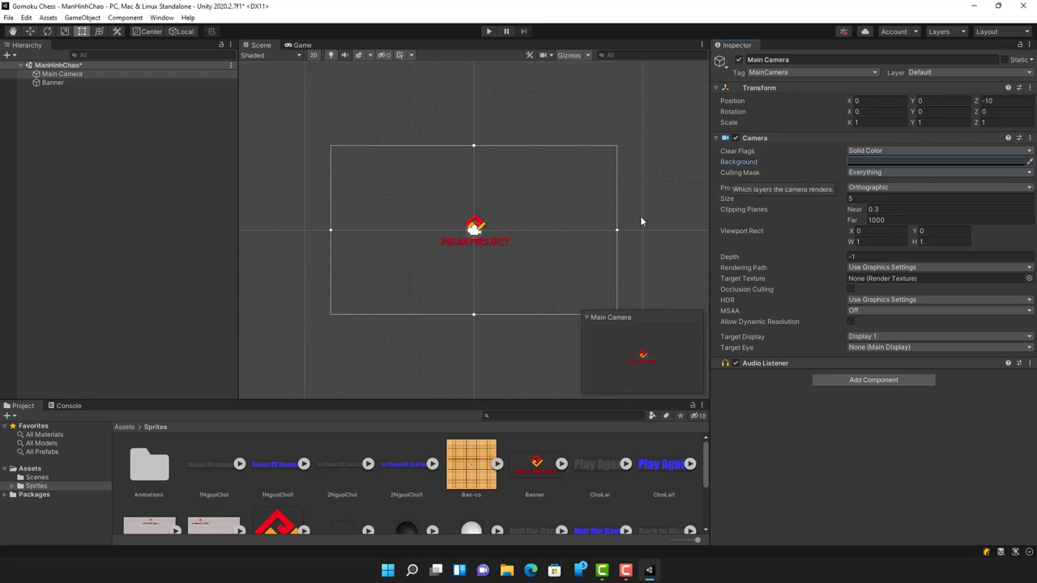
pyautogui.click(490, 32)
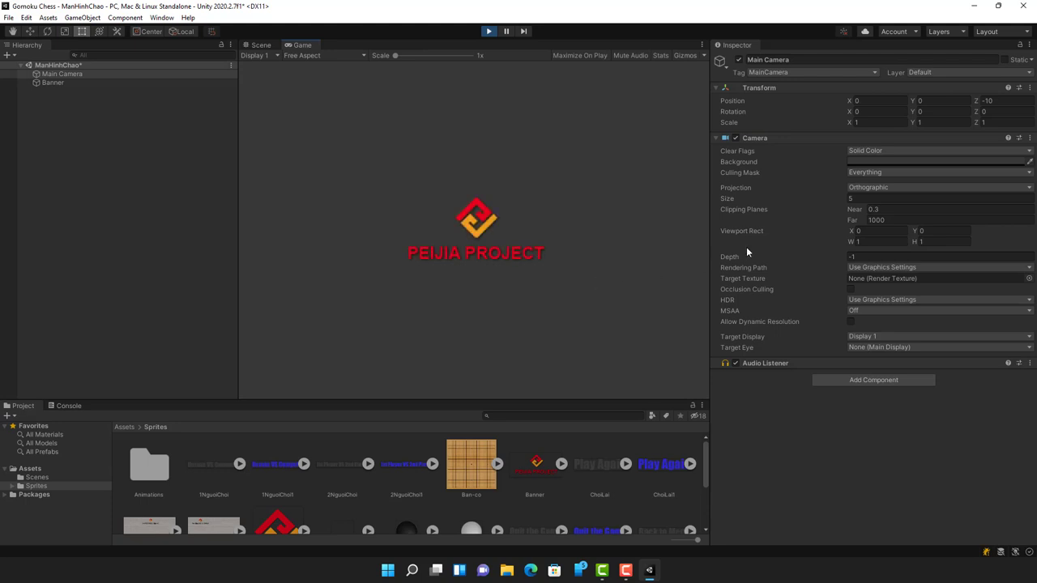
pyautogui.click(488, 31)
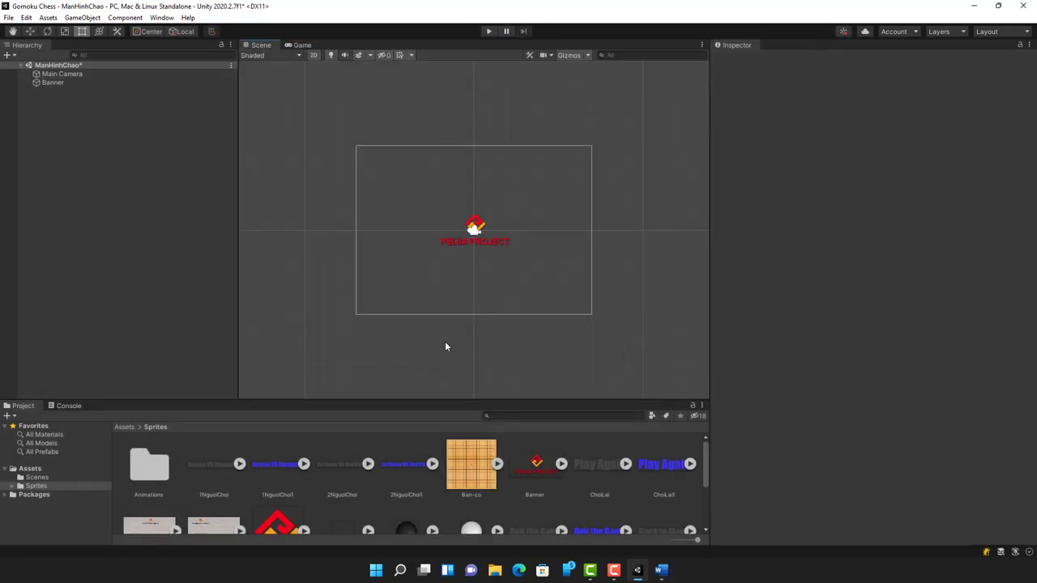
# - Look inside the Scenes folder, then go back up to Assets
pyautogui.click(36, 477)
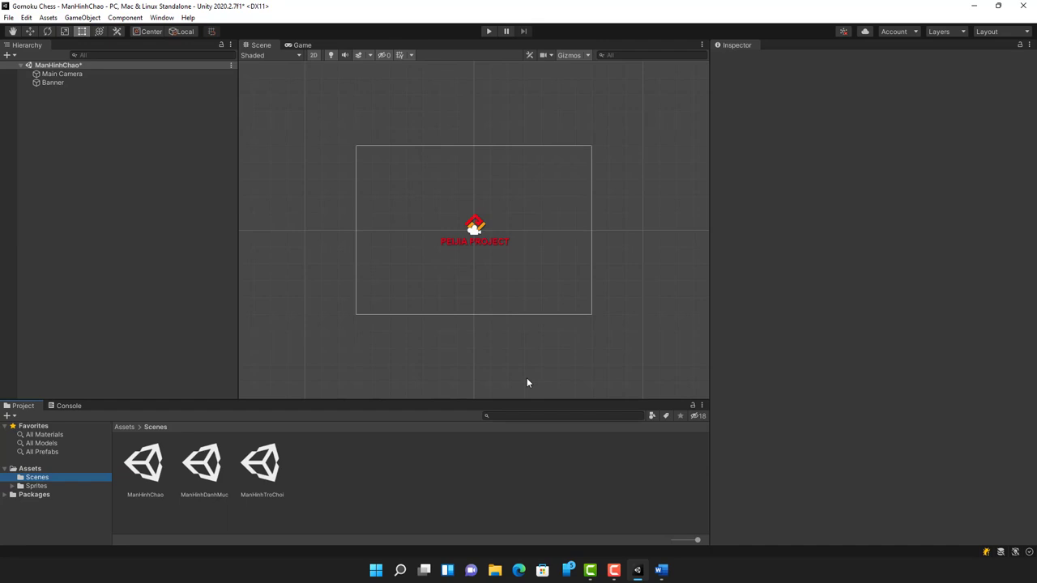
pyautogui.click(37, 469)
pyautogui.click(373, 484)
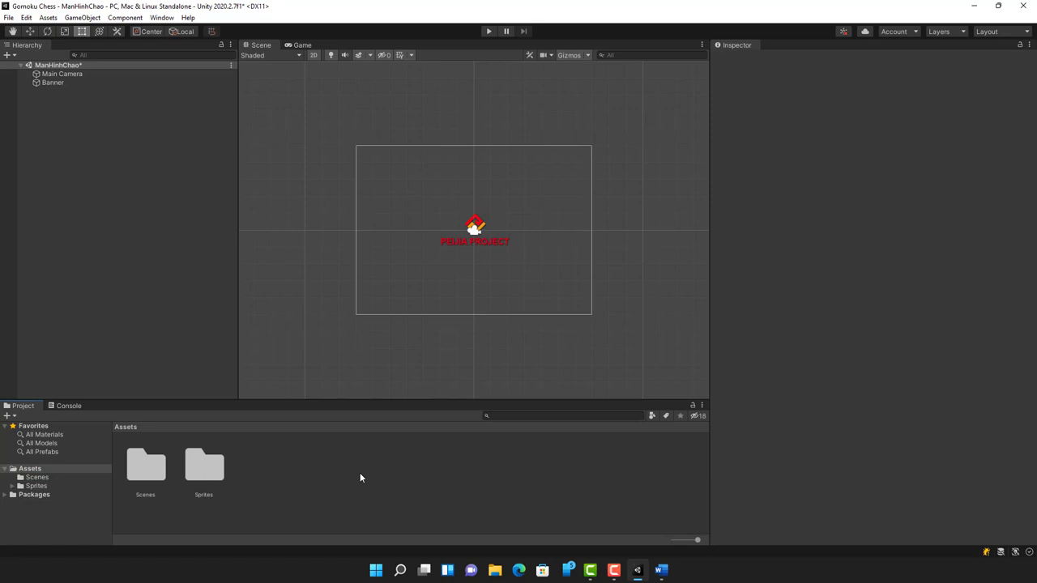
# - Create a new folder named Scripts in Assets and open it
pyautogui.rightClick(354, 475)
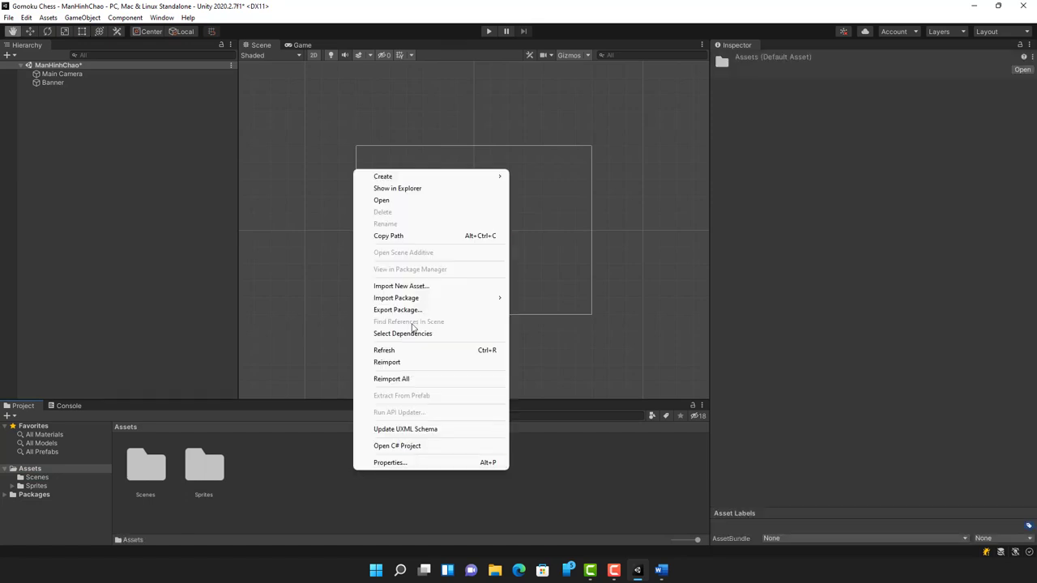
pyautogui.moveTo(480, 176)
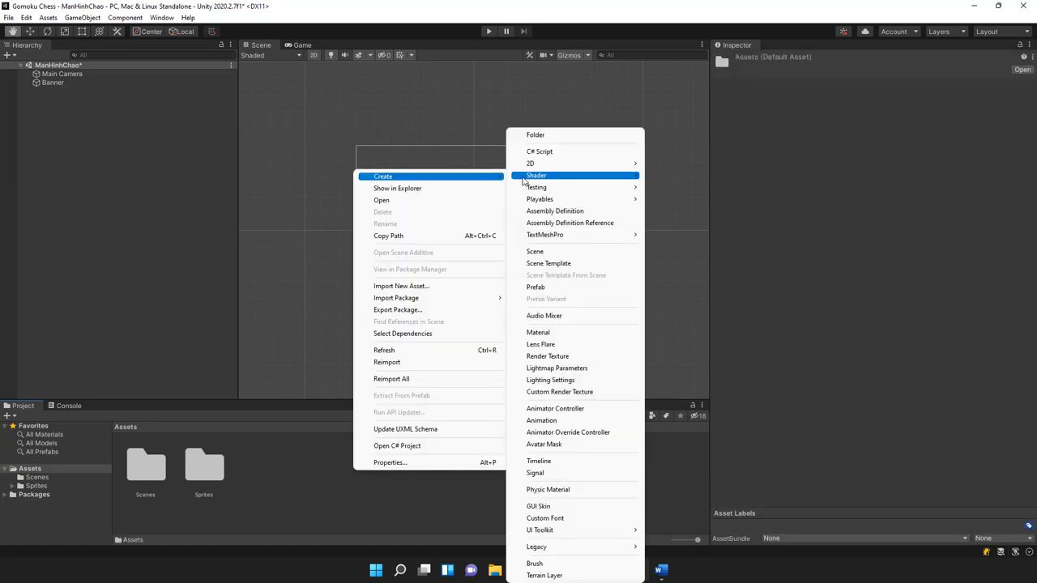
pyautogui.click(546, 138)
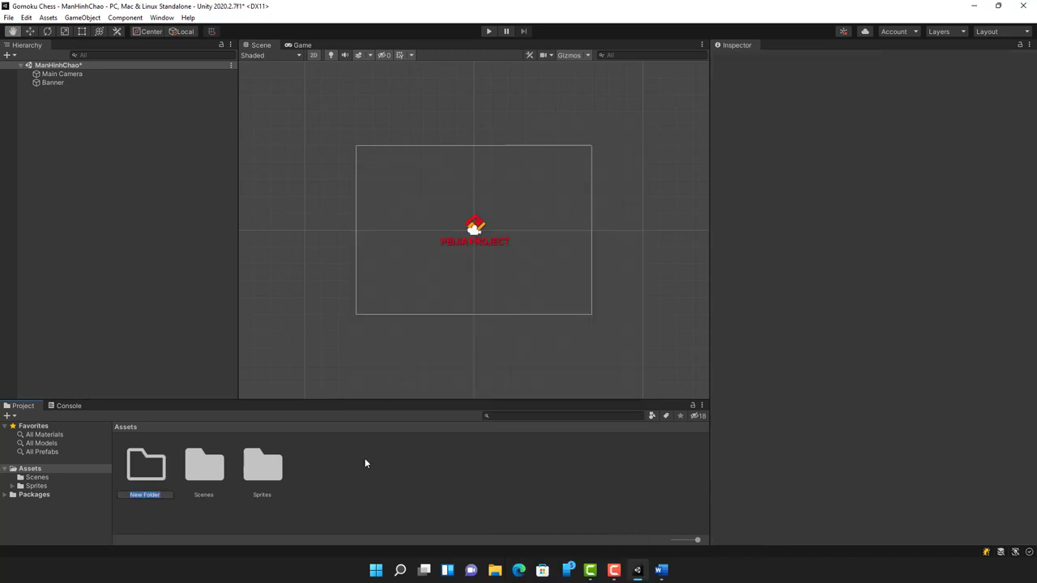
pyautogui.write('T')
pyautogui.write('ript')
pyautogui.write('s')
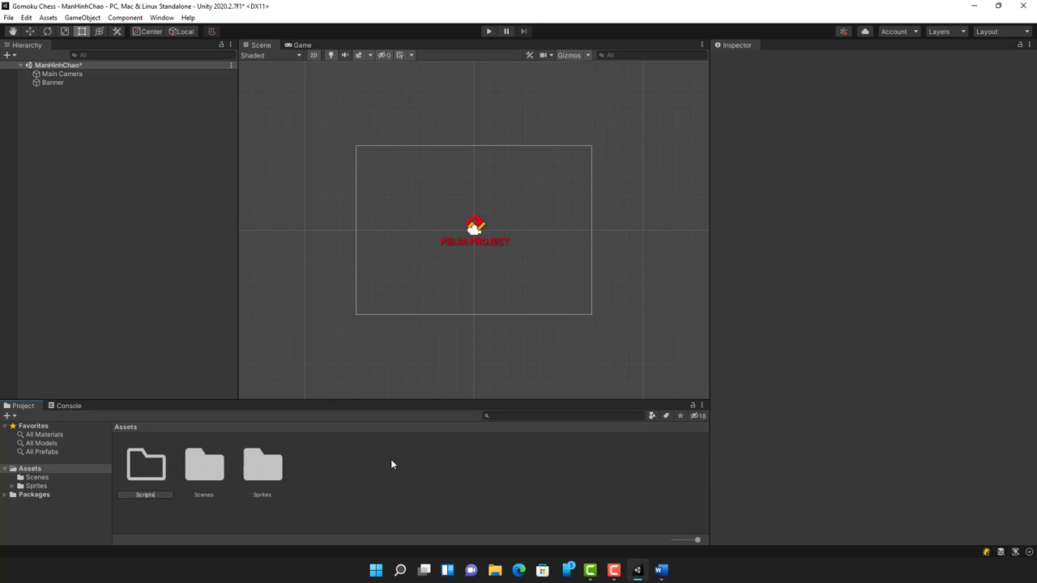
pyautogui.press('Return')
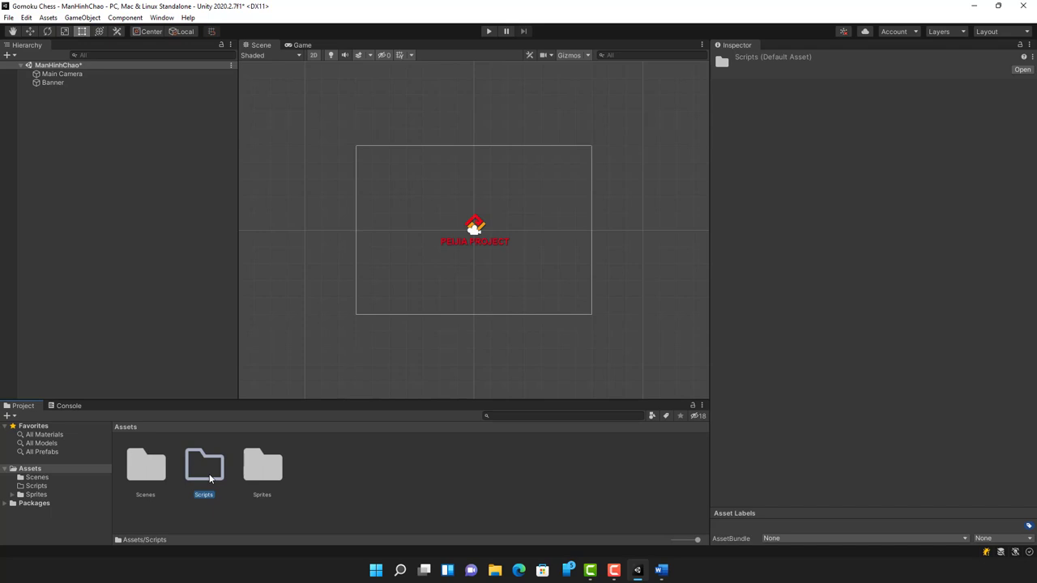
pyautogui.doubleClick(210, 478)
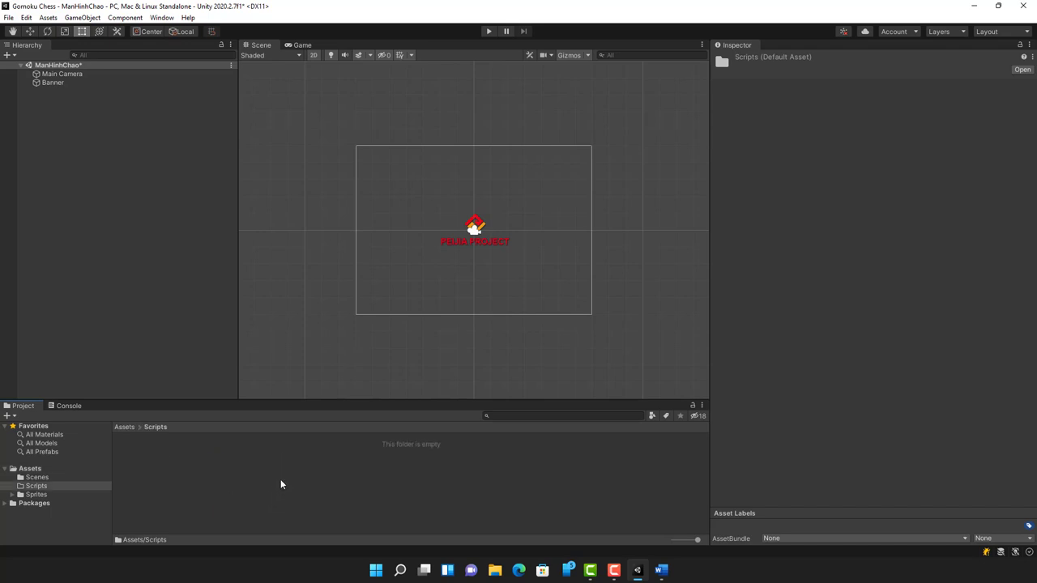
# - Create a C# script named ManHinhChao in Scripts and open it in Visual Studio
pyautogui.rightClick(288, 479)
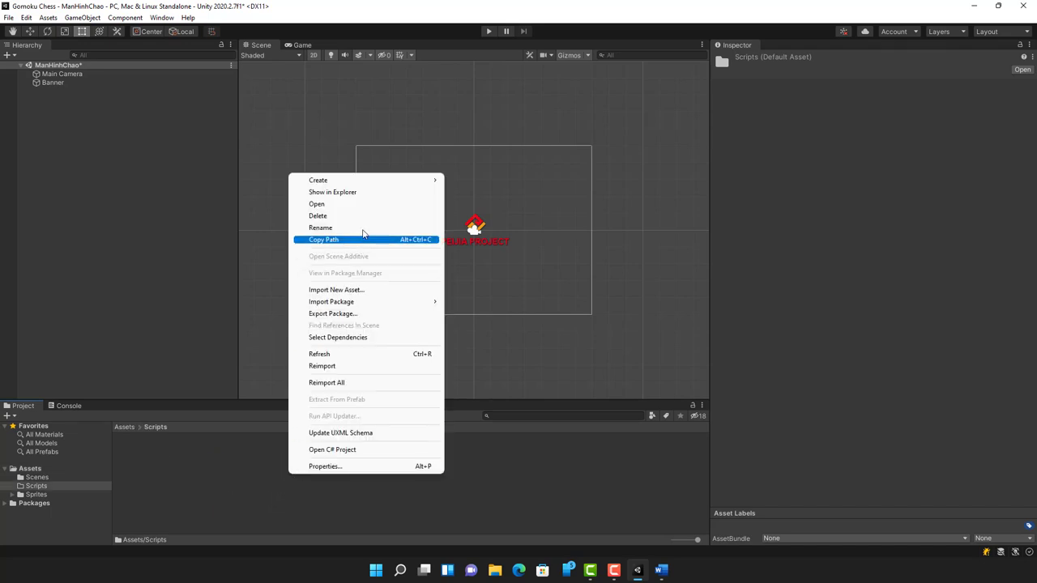
pyautogui.moveTo(403, 180)
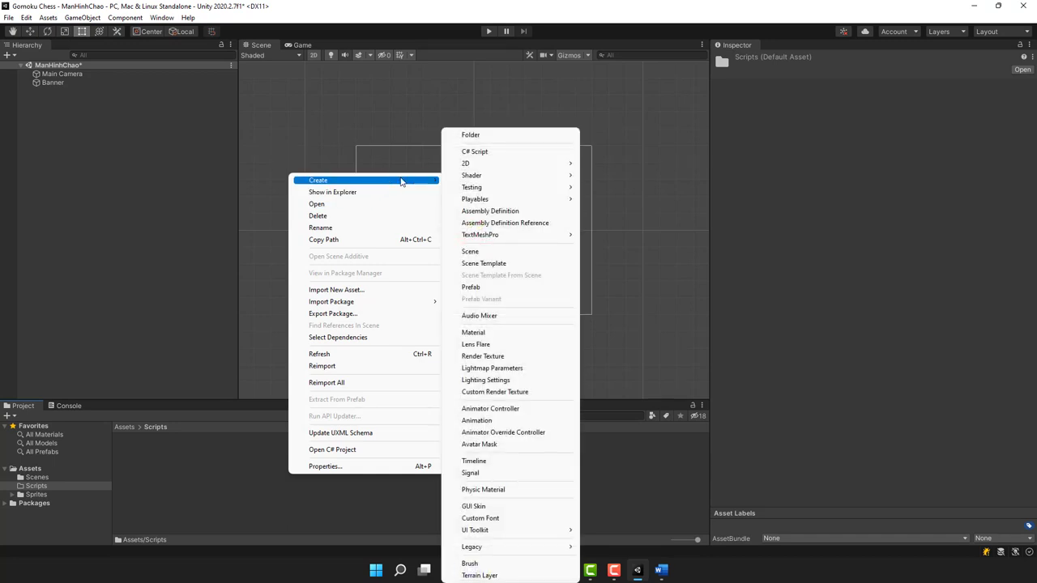
pyautogui.click(491, 154)
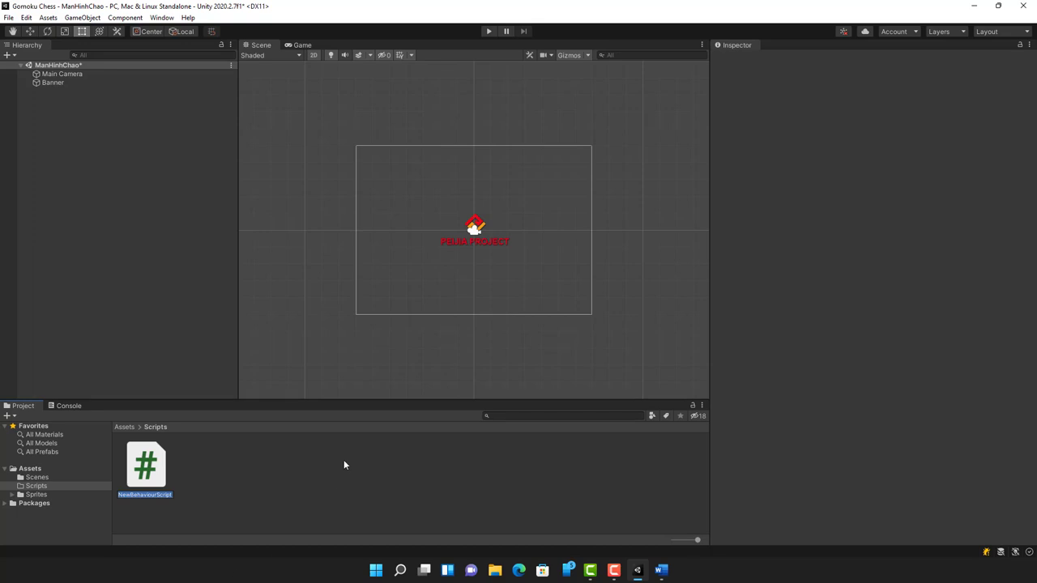
pyautogui.write('ManHinh')
pyautogui.write('Chao')
pyautogui.press('Return')
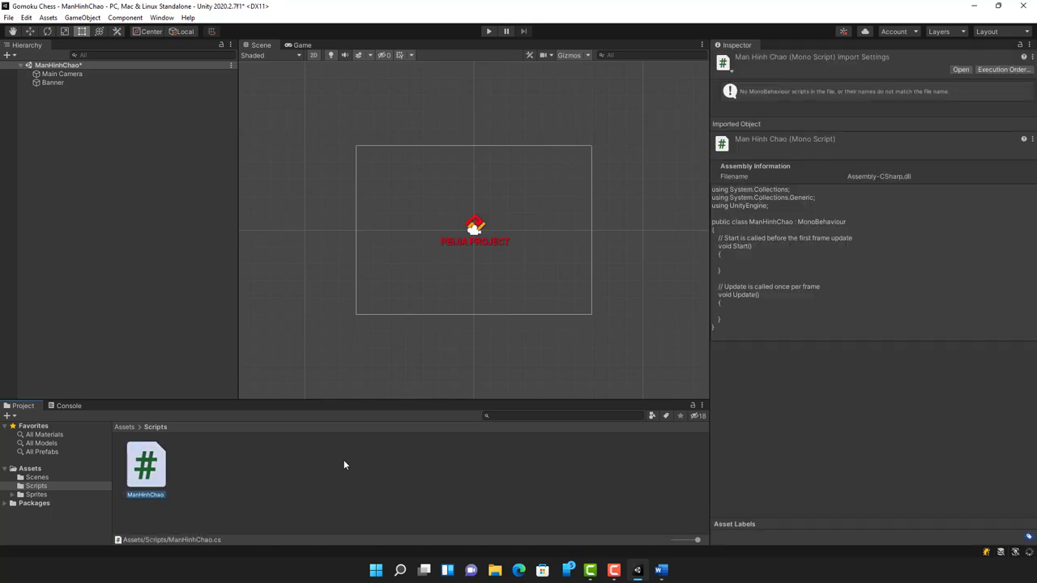
pyautogui.press('Return')
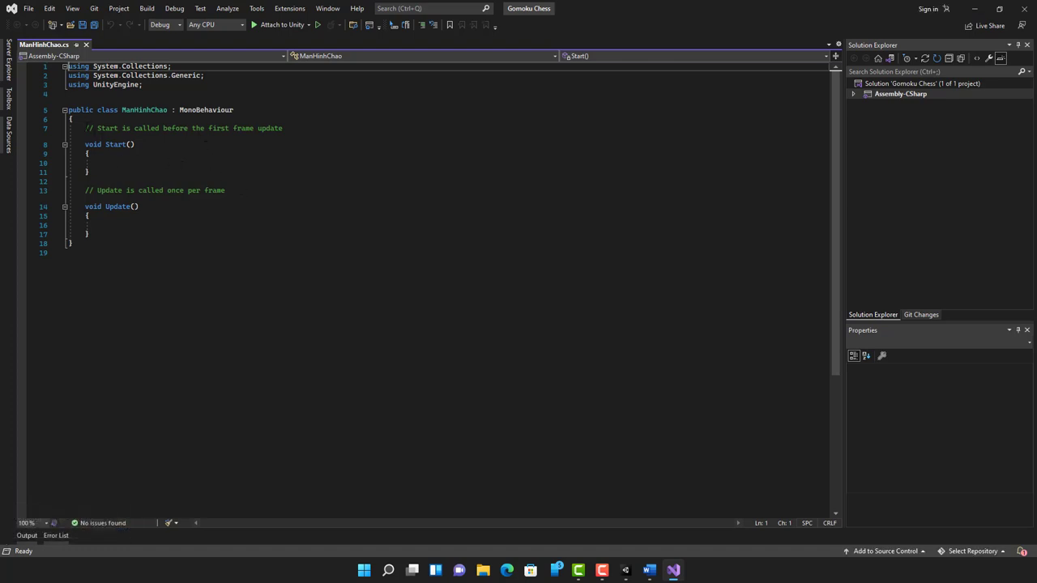
# - Delete the Start method, its comment and the leftover blank line, then return to Unity
pyautogui.moveTo(85, 128); pyautogui.dragTo(120, 170)
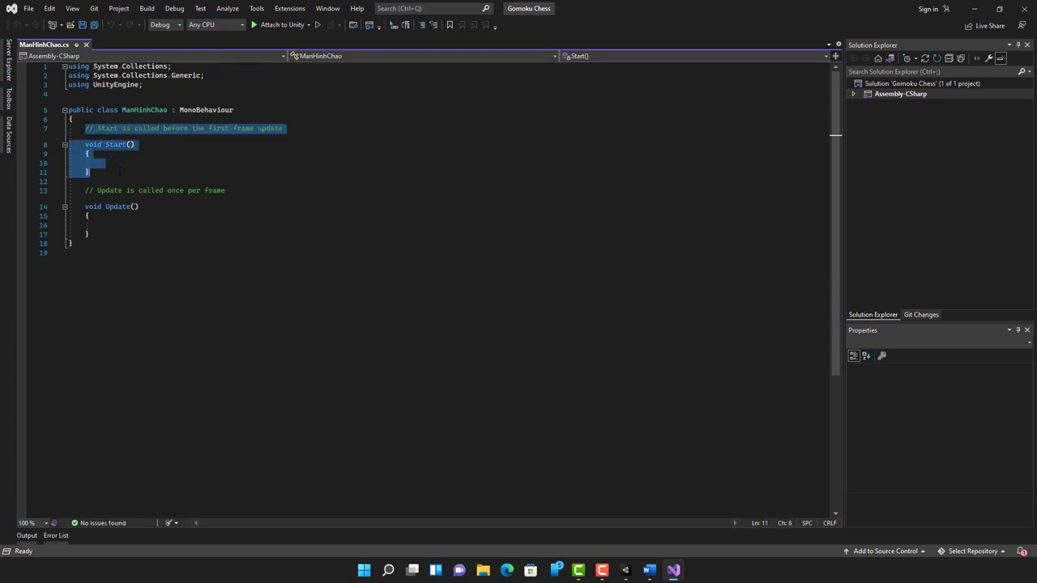
pyautogui.press('Delete')
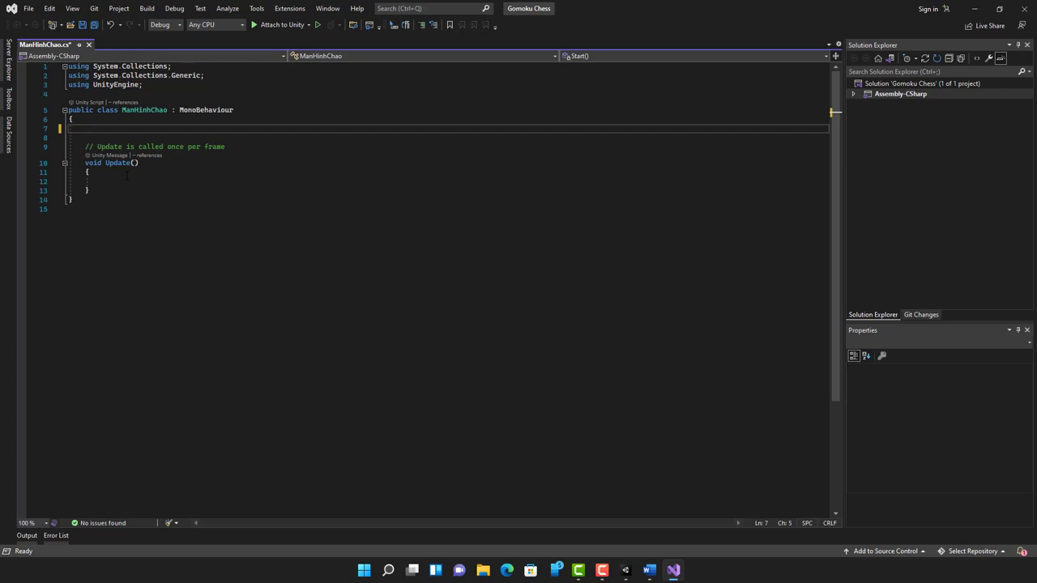
pyautogui.press('Delete')
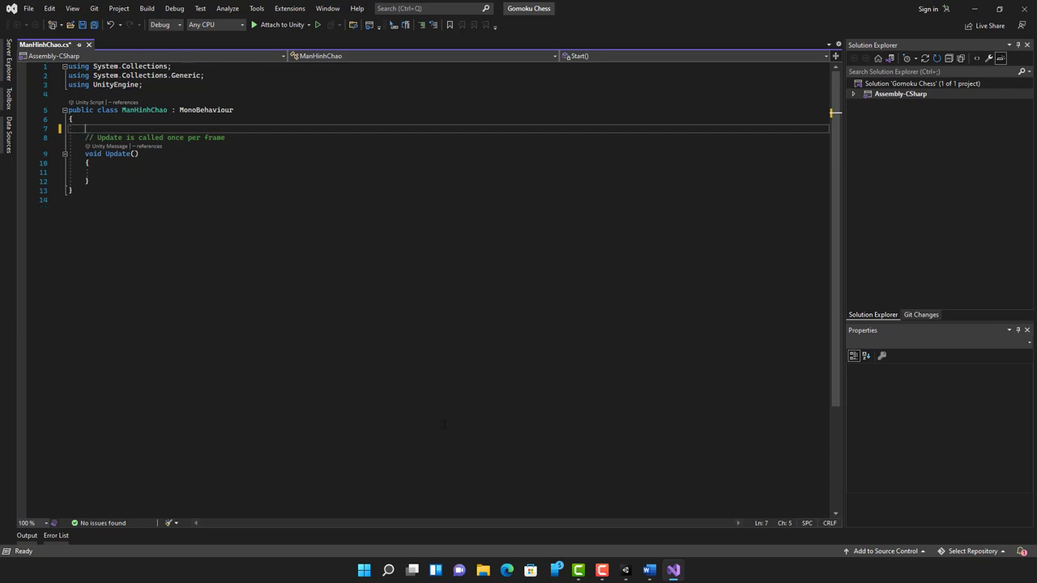
pyautogui.click(626, 570)
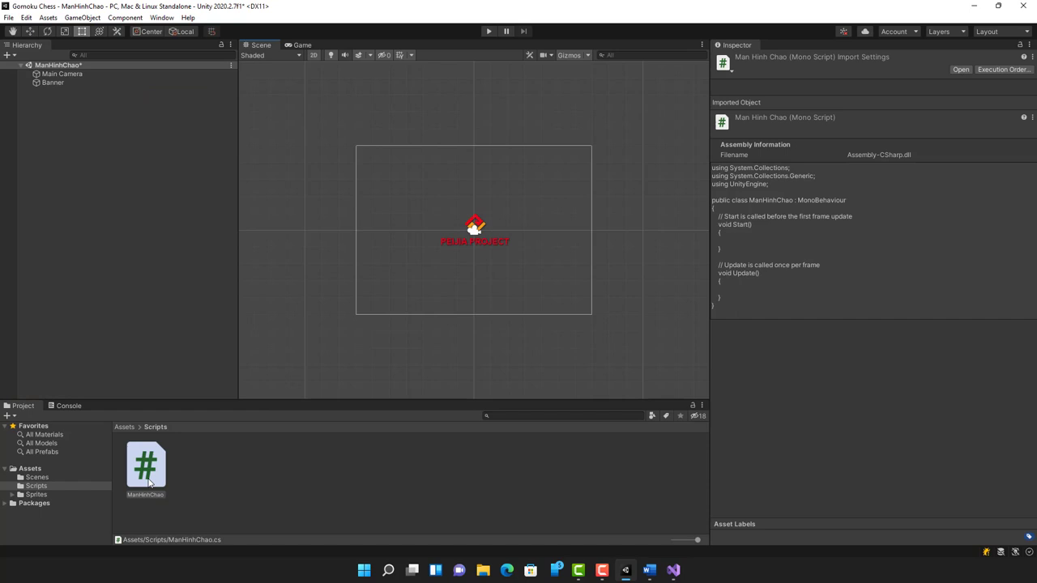
# - Check the three scenes in the Scenes folder, then switch back to Visual Studio
pyautogui.click(38, 478)
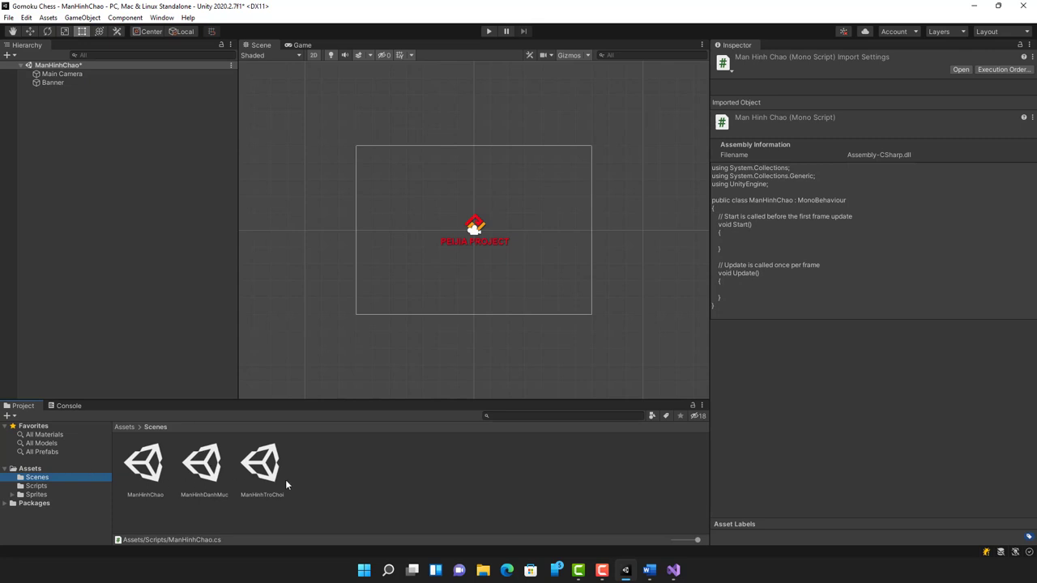
pyautogui.click(673, 569)
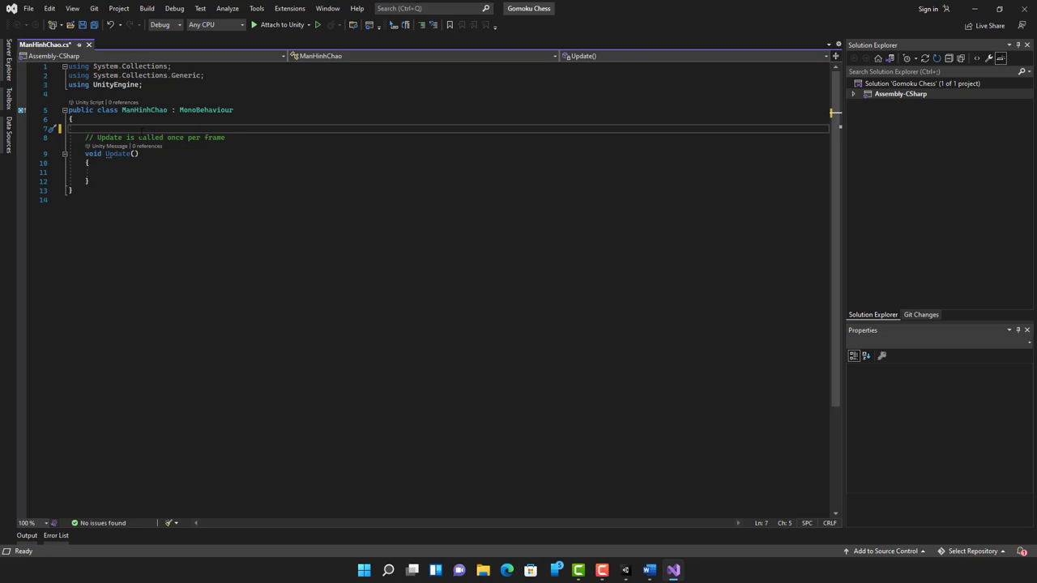
# - Add 'using UnityEngine.SceneManagement;' on line 4 of ManHinhChao.cs with IntelliSense
pyautogui.write('u')
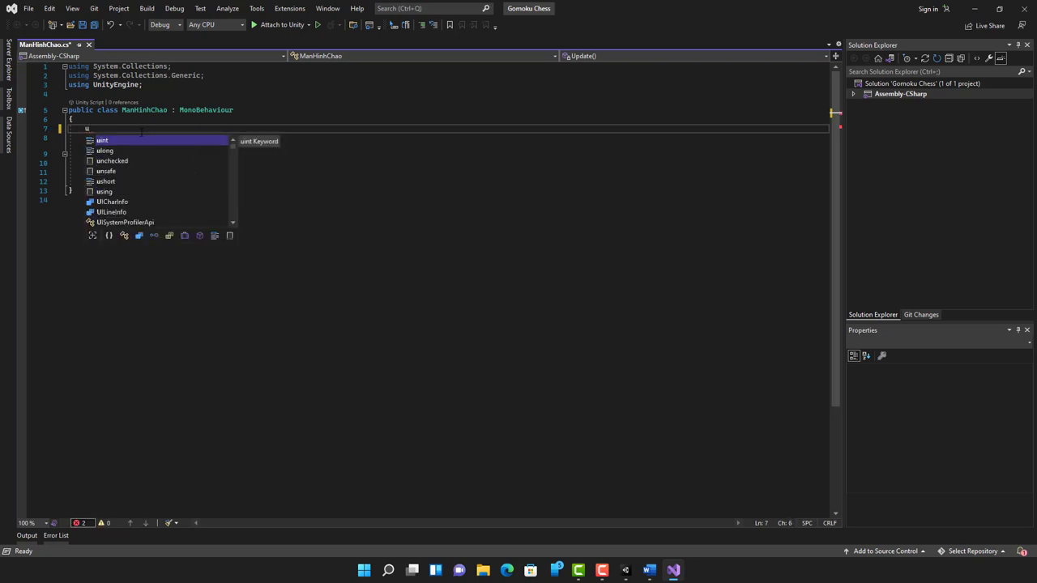
pyautogui.press('BackSpace')
pyautogui.press('BackSpace')
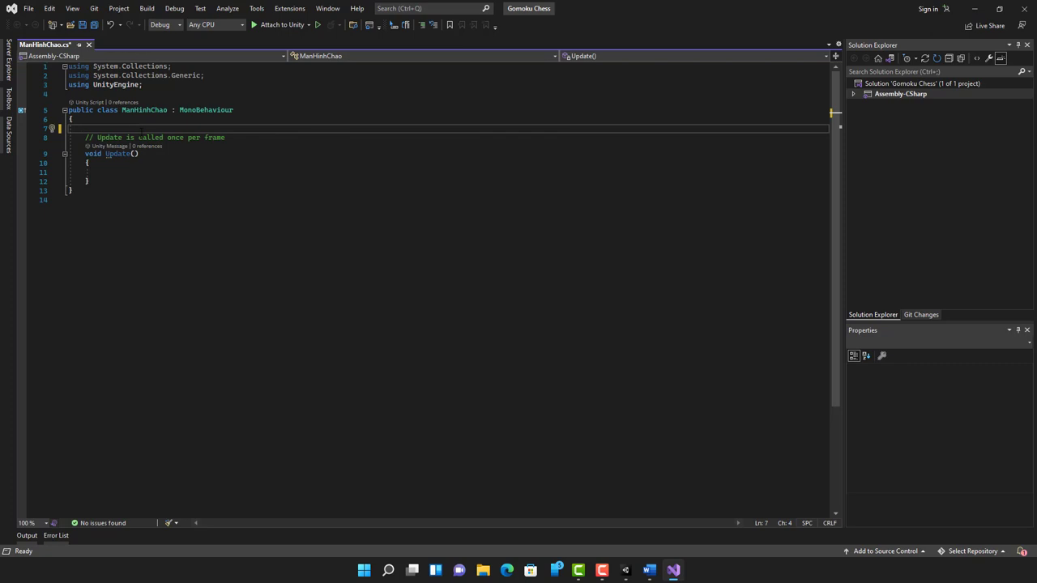
pyautogui.click(69, 94)
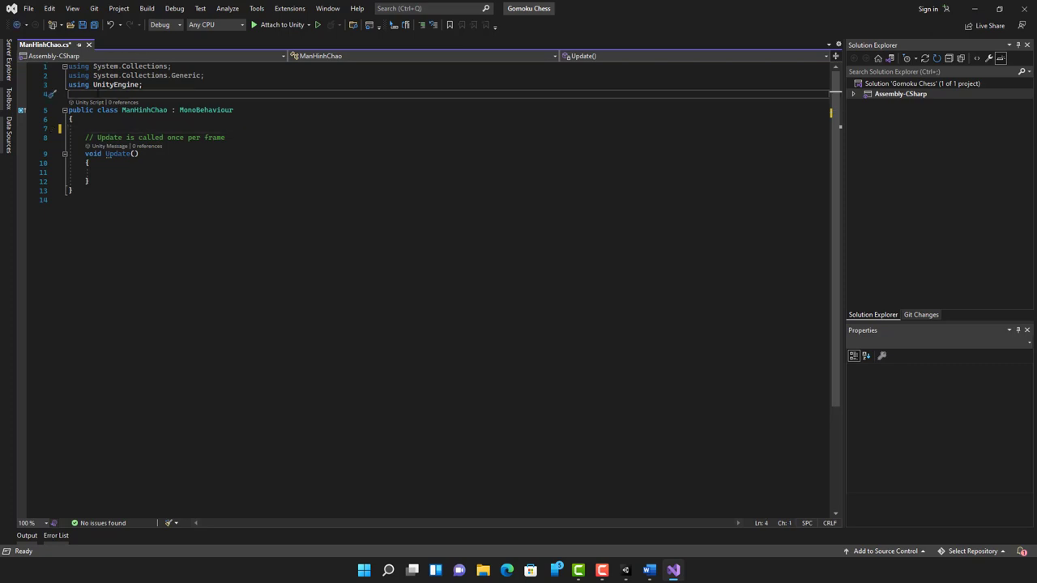
pyautogui.write('s')
pyautogui.press('BackSpace')
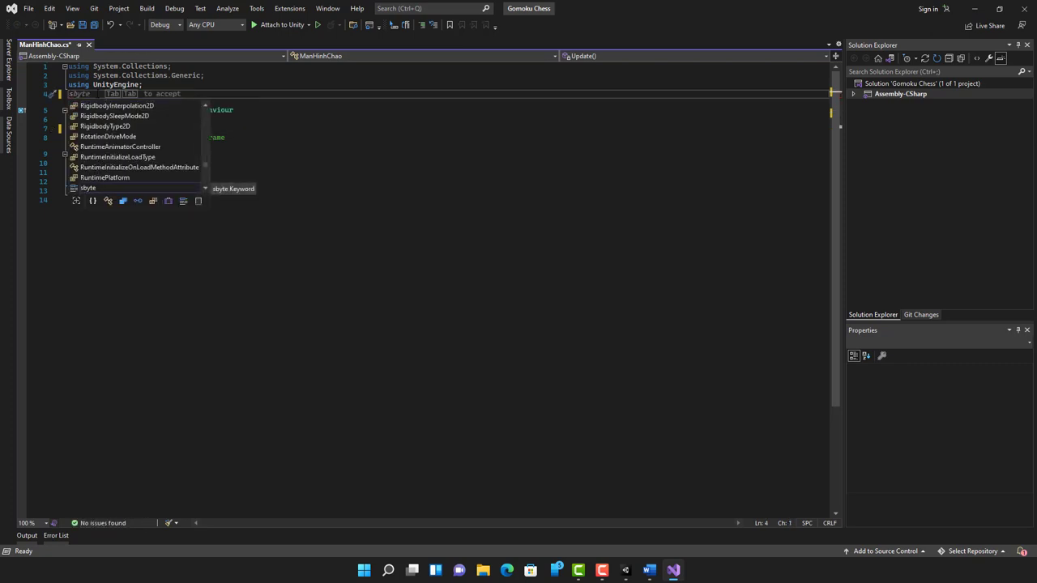
pyautogui.write('using ')
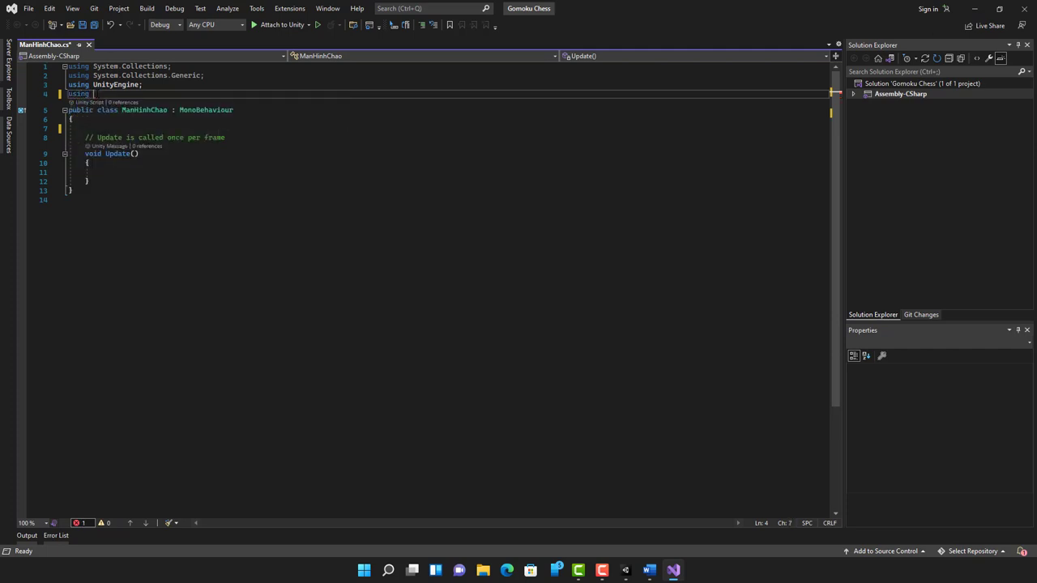
pyautogui.write('Uni')
pyautogui.press('Down')
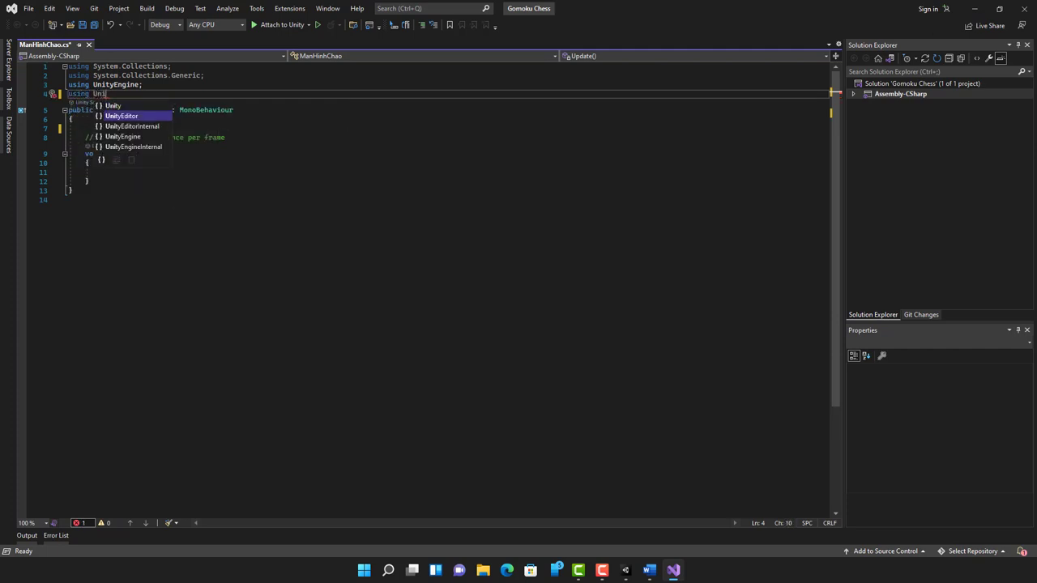
pyautogui.press('Down')
pyautogui.press('Down')
pyautogui.press('Tab')
pyautogui.write('.')
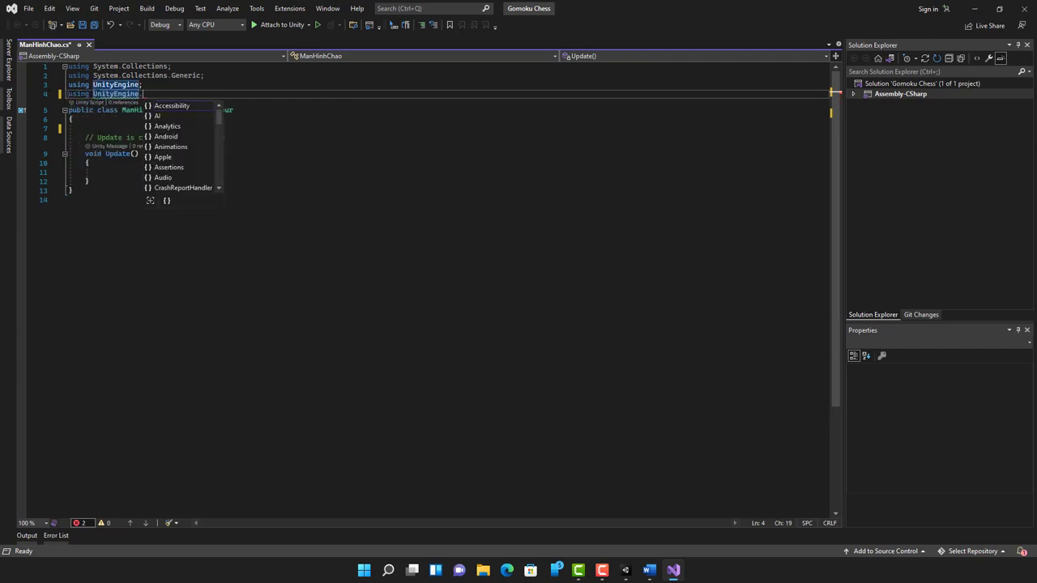
pyautogui.write('S')
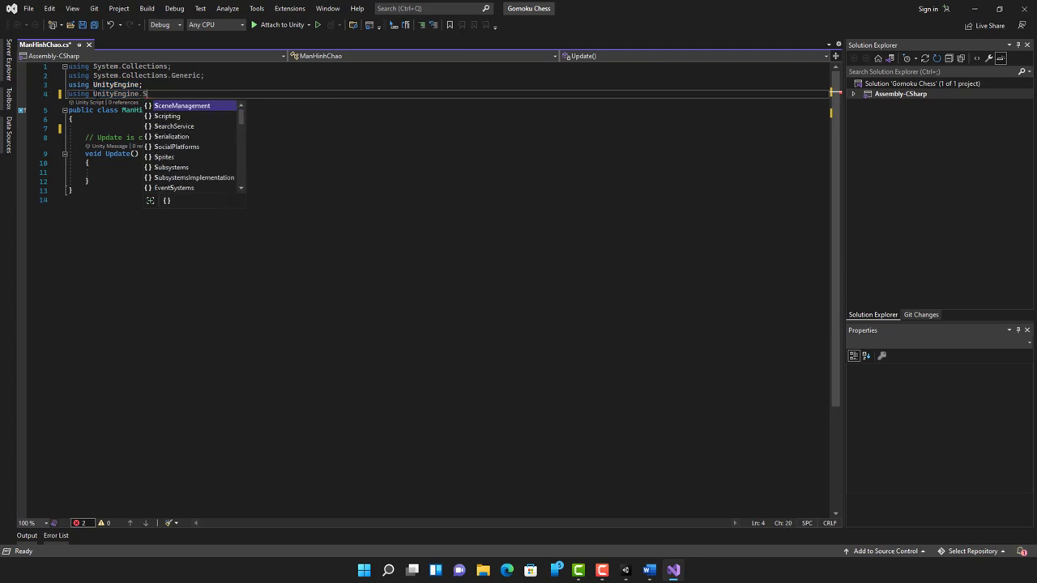
pyautogui.write(';')
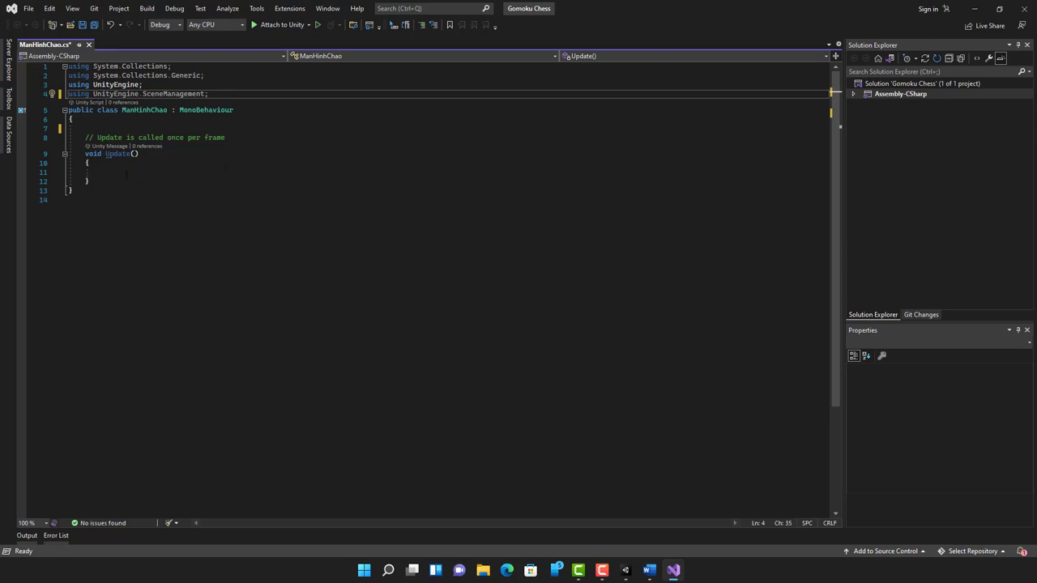
pyautogui.click(126, 173)
# - Replace the Update comment on line 7 with 'private float ThoiGianCho = 5.0f;'
pyautogui.click(162, 128)
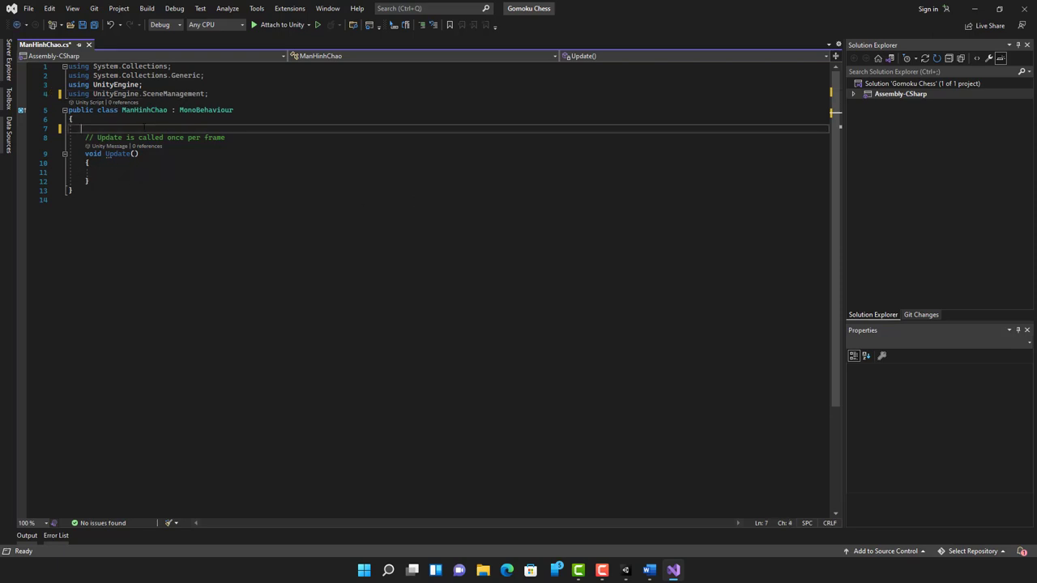
pyautogui.moveTo(225, 137); pyautogui.dragTo(73, 128)
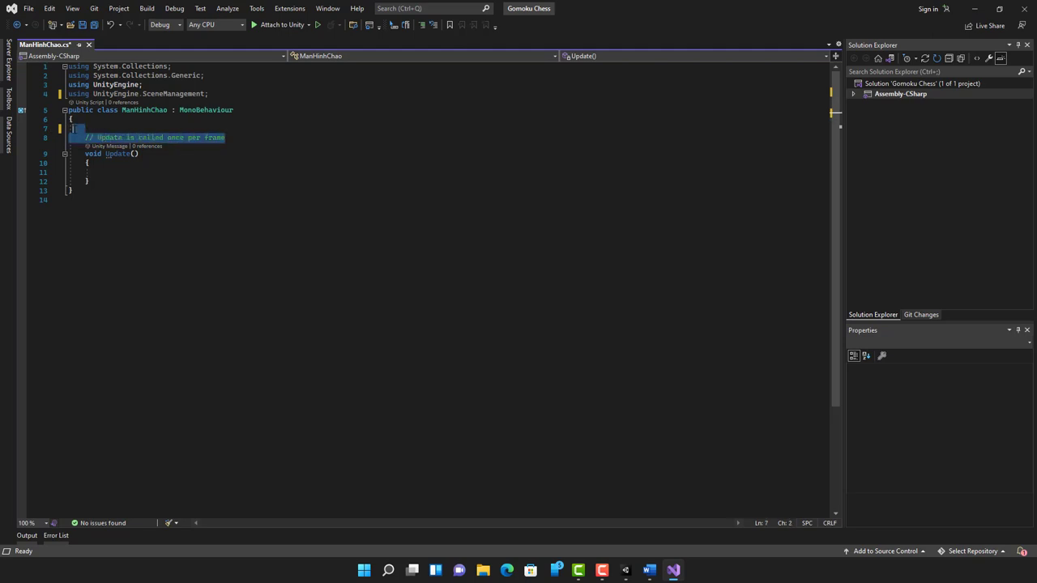
pyautogui.press('Delete')
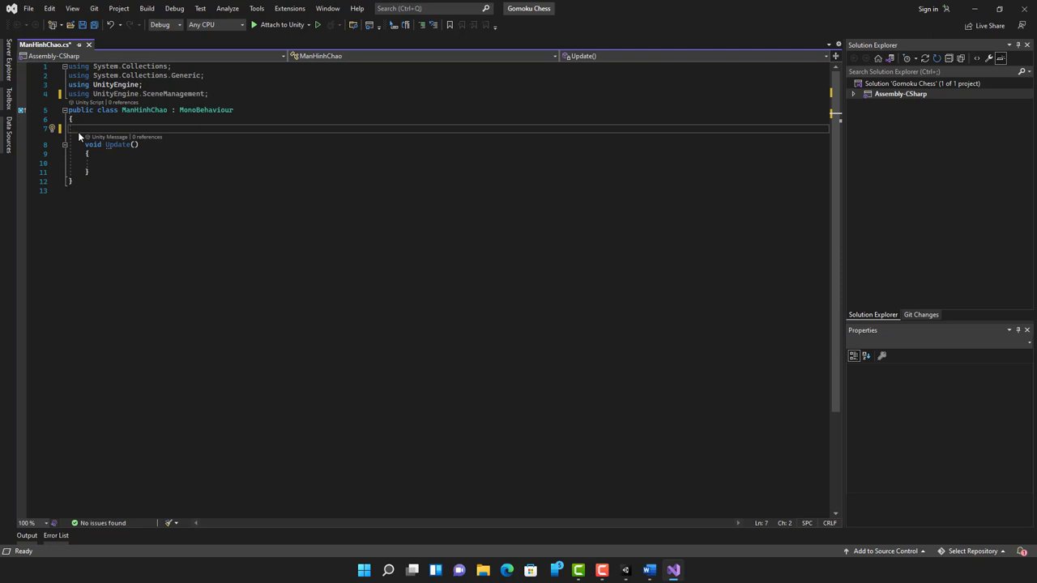
pyautogui.write('private')
pyautogui.write(' fla')
pyautogui.press('BackSpace')
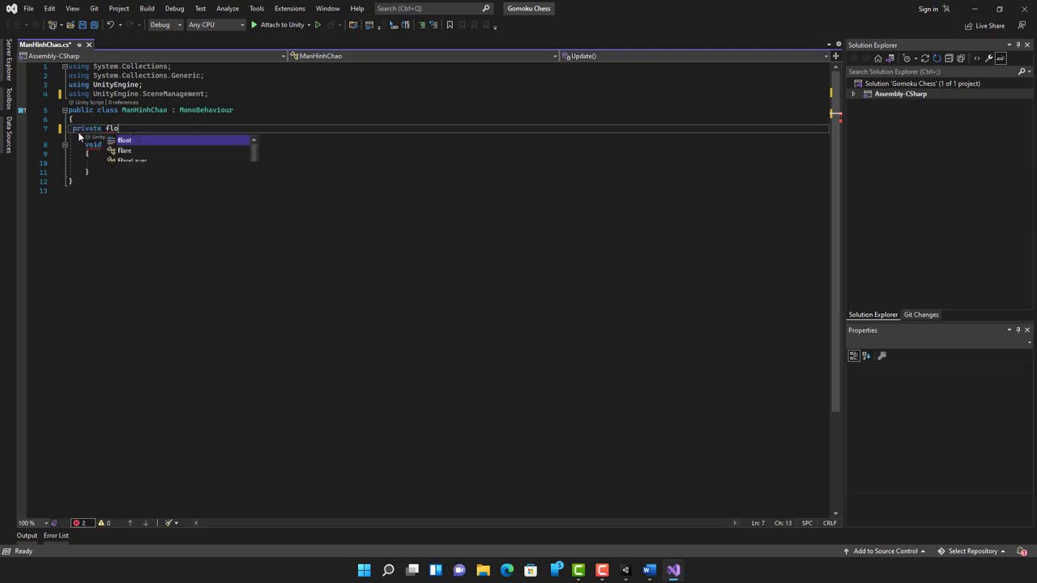
pyautogui.write('o')
pyautogui.press('Tab')
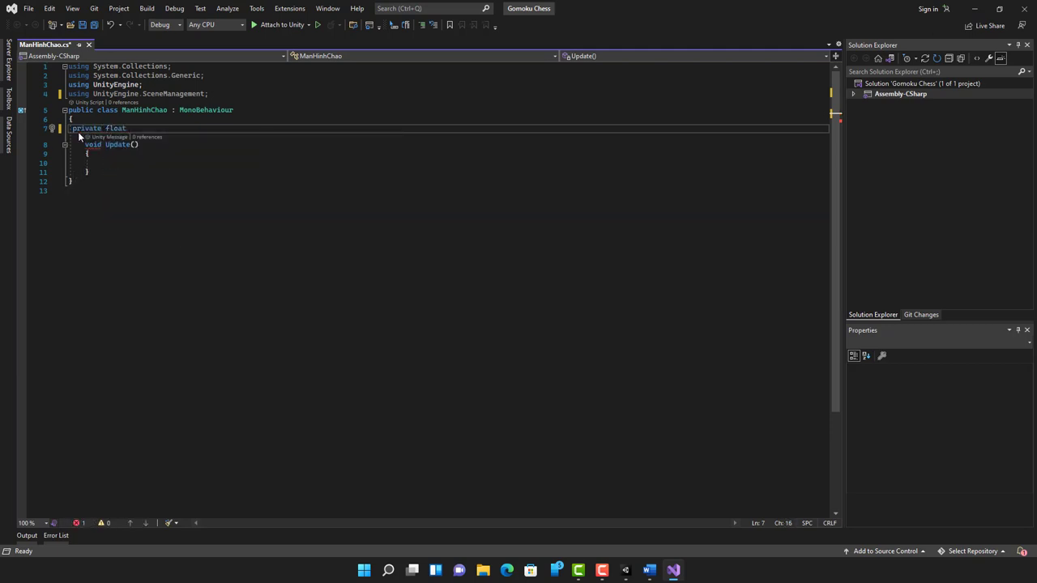
pyautogui.write('ThoiGi')
pyautogui.write('anCho ')
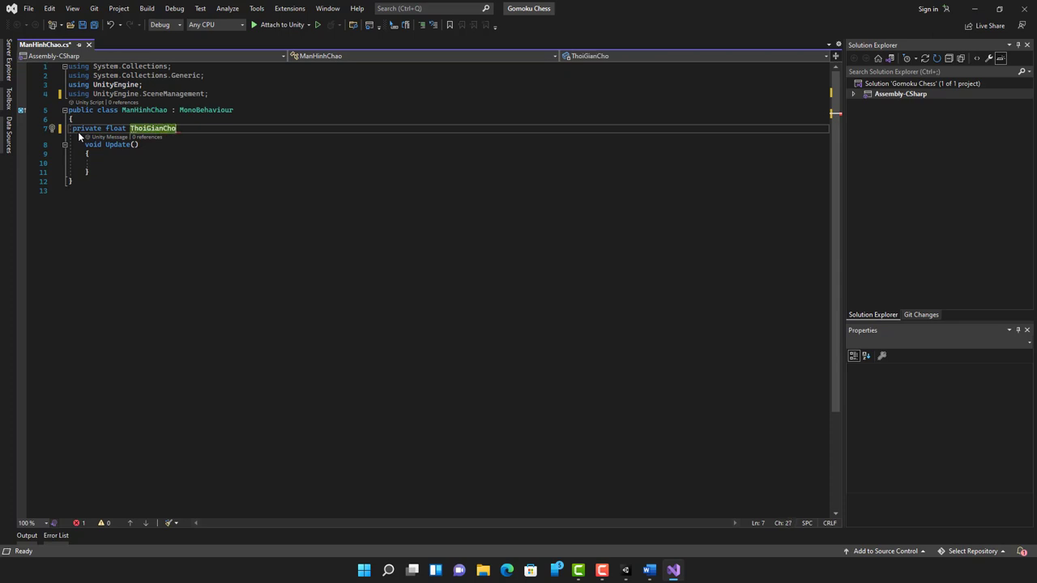
pyautogui.write('= ')
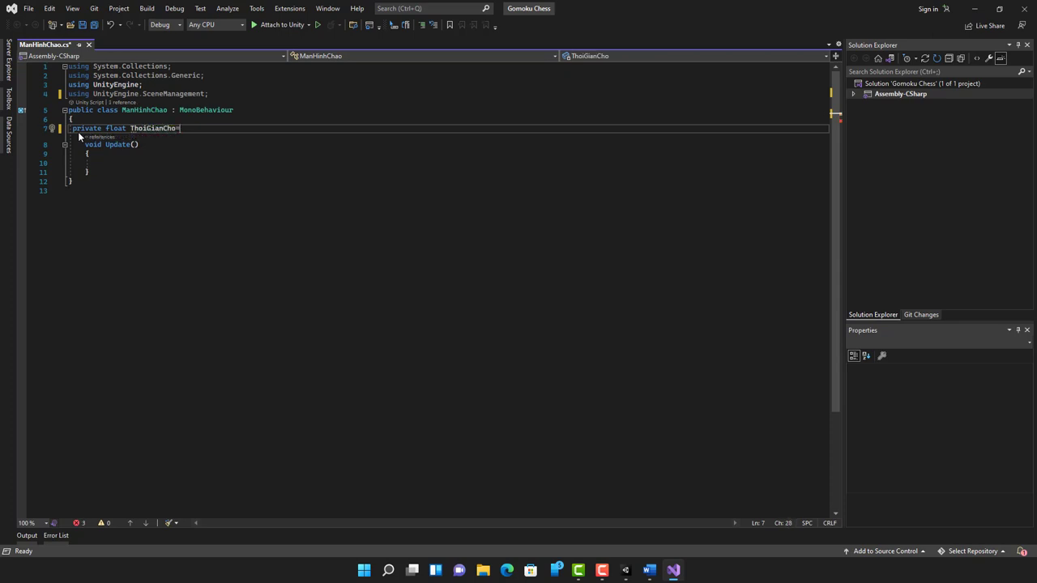
pyautogui.write('5.0')
pyautogui.write('f;')
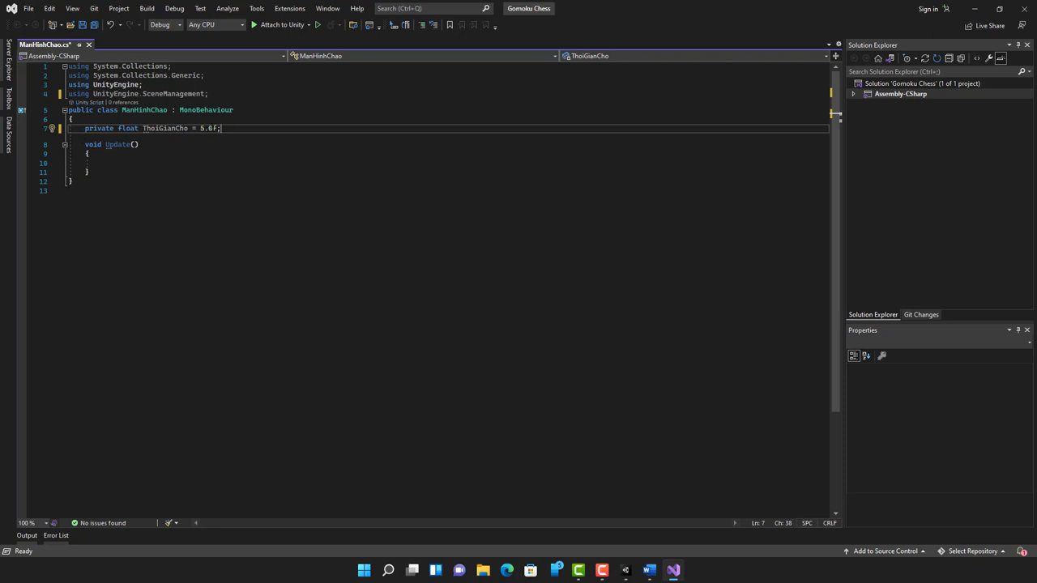
pyautogui.click(205, 128)
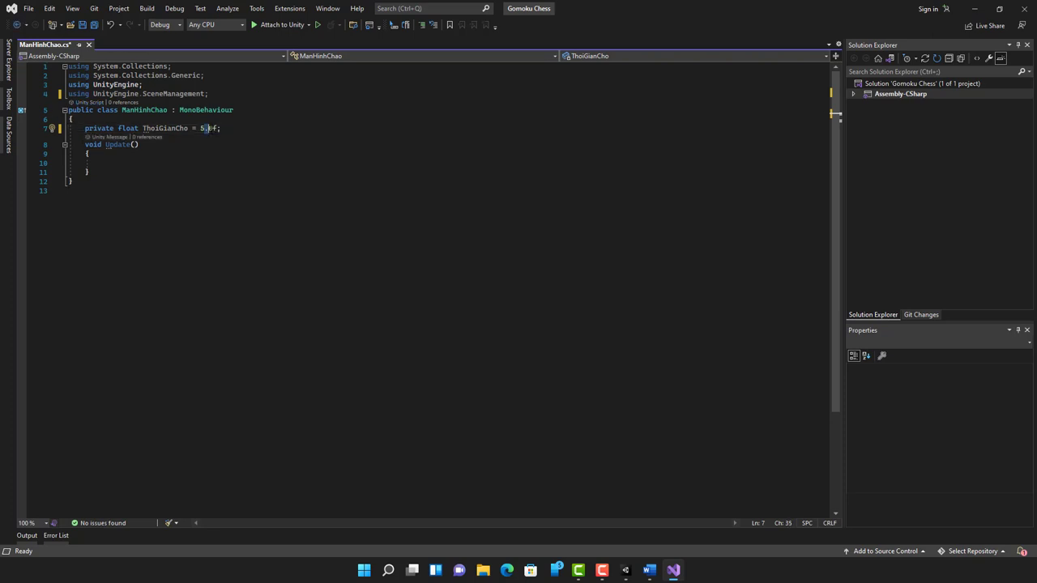
pyautogui.moveTo(206, 128); pyautogui.dragTo(211, 128)
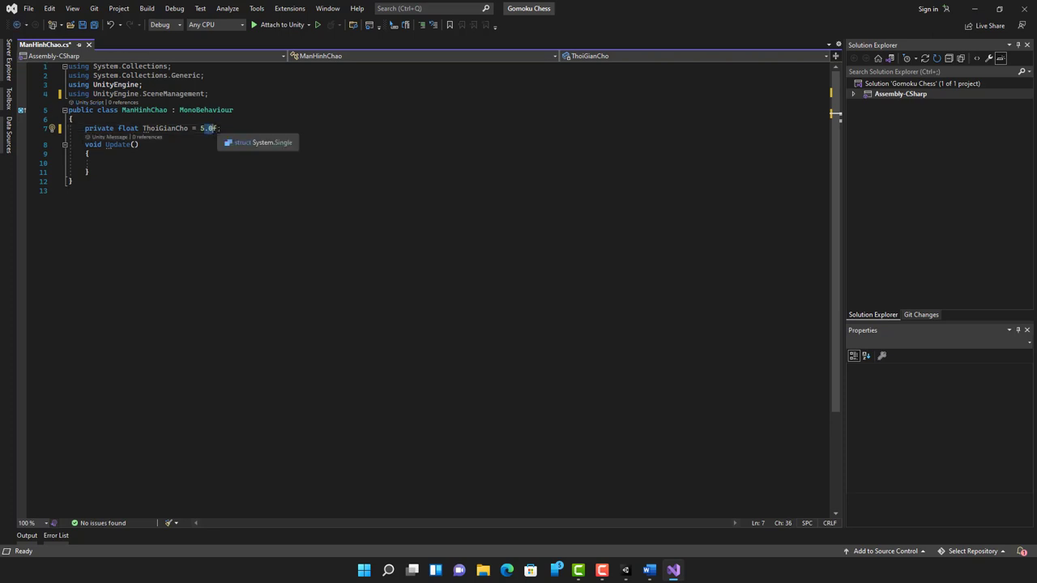
pyautogui.click(213, 128)
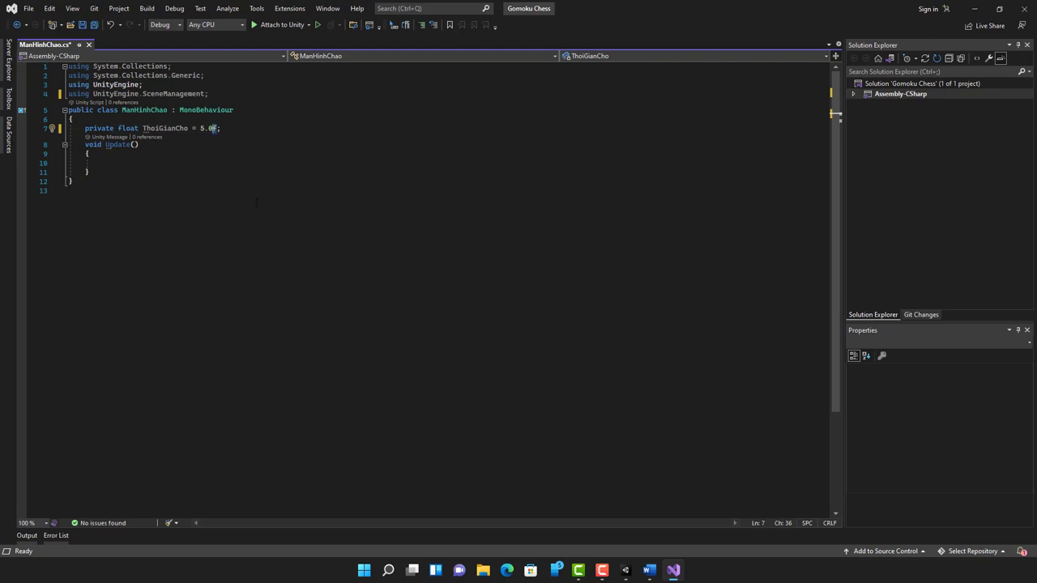
pyautogui.click(132, 163)
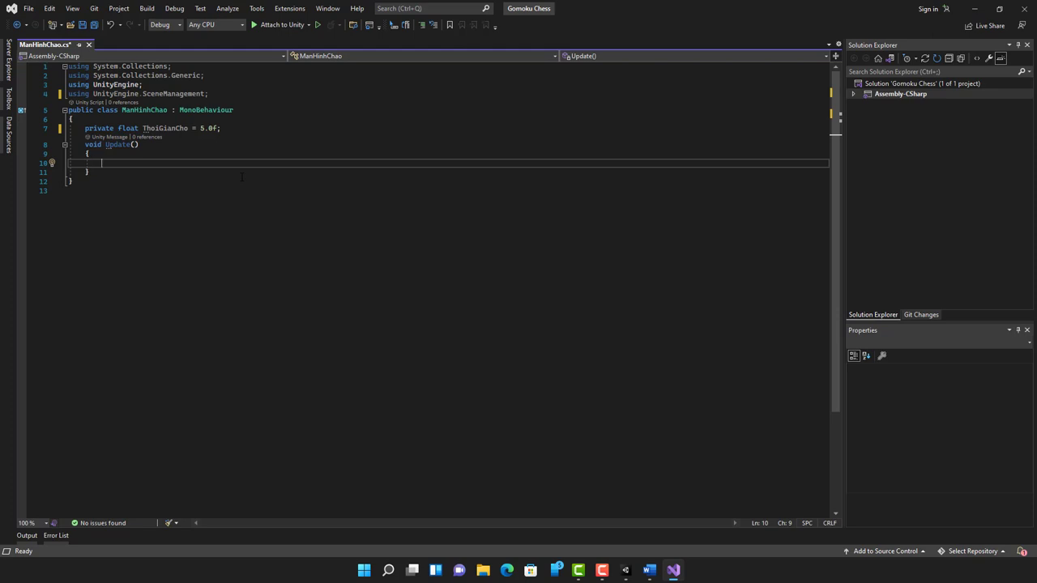
# - In Update, add the comment '// Nếu mà hết thời gian 5 giây thì gọi màn hình ManHinhDanhMuc'
pyautogui.write('//')
pyautogui.write('Nế')
pyautogui.write('u mà hết t')
pyautogui.write('hời gian ')
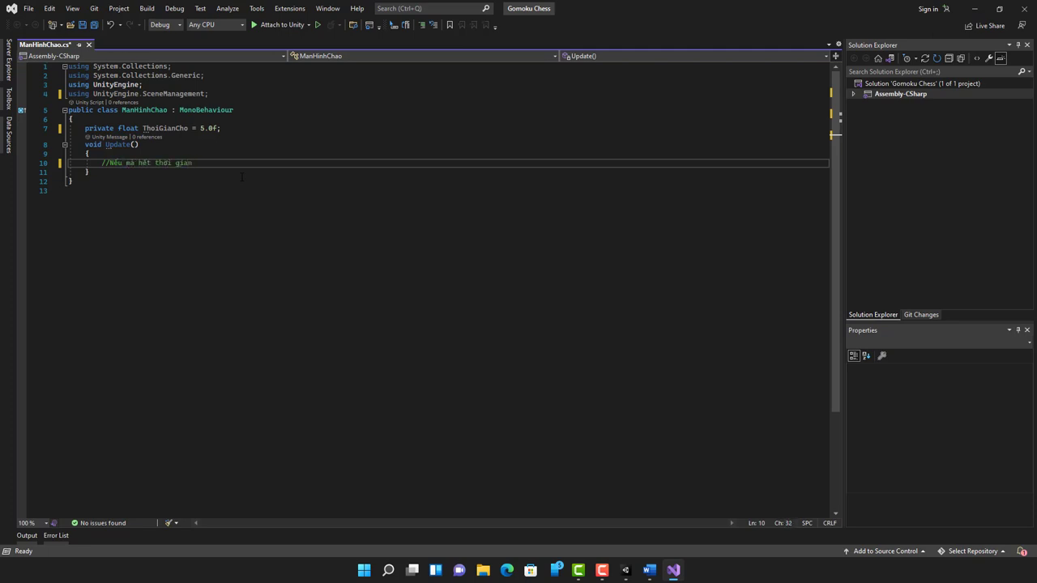
pyautogui.write('5 giây thì ')
pyautogui.write('gọi màn hìn')
pyautogui.write('h')
pyautogui.click(626, 570)
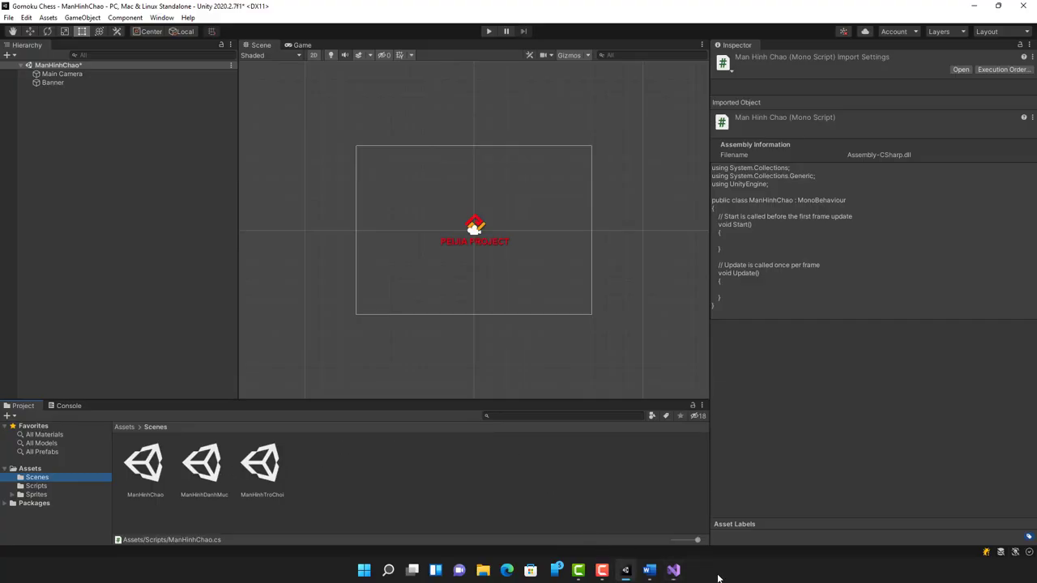
pyautogui.click(674, 570)
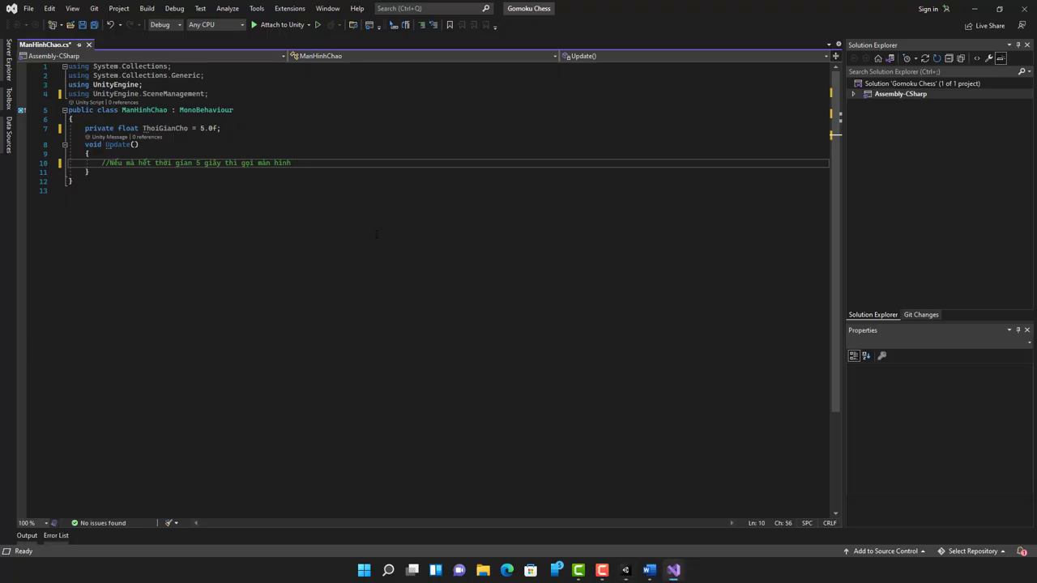
pyautogui.write('ManHinh')
pyautogui.write('DanhMuc')
# - Below the comment, write SceneManager.LoadScene("ManHinhDanhMuc"); using IntelliSense
pyautogui.press('Return')
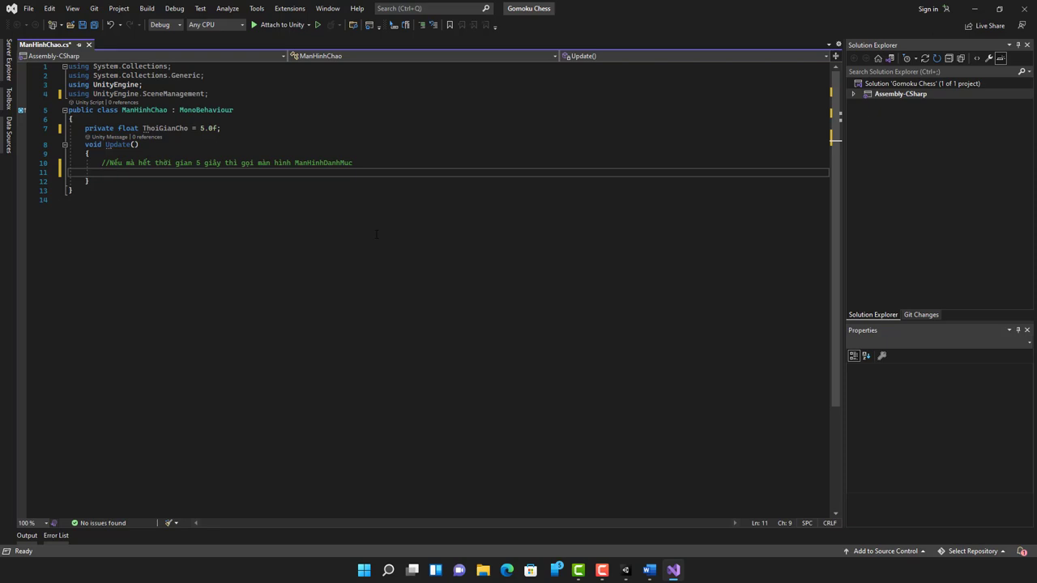
pyautogui.write('S')
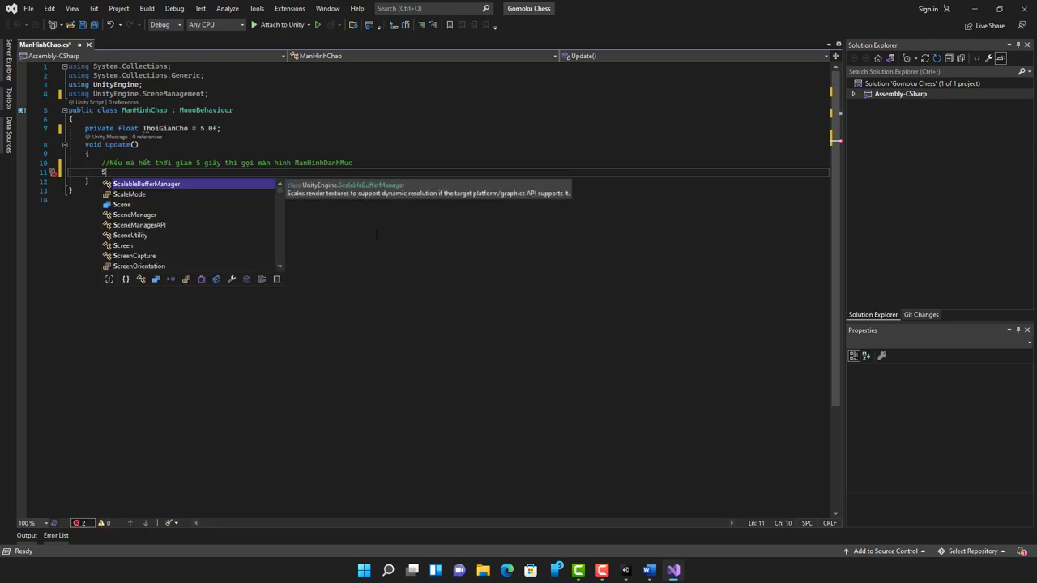
pyautogui.write('c')
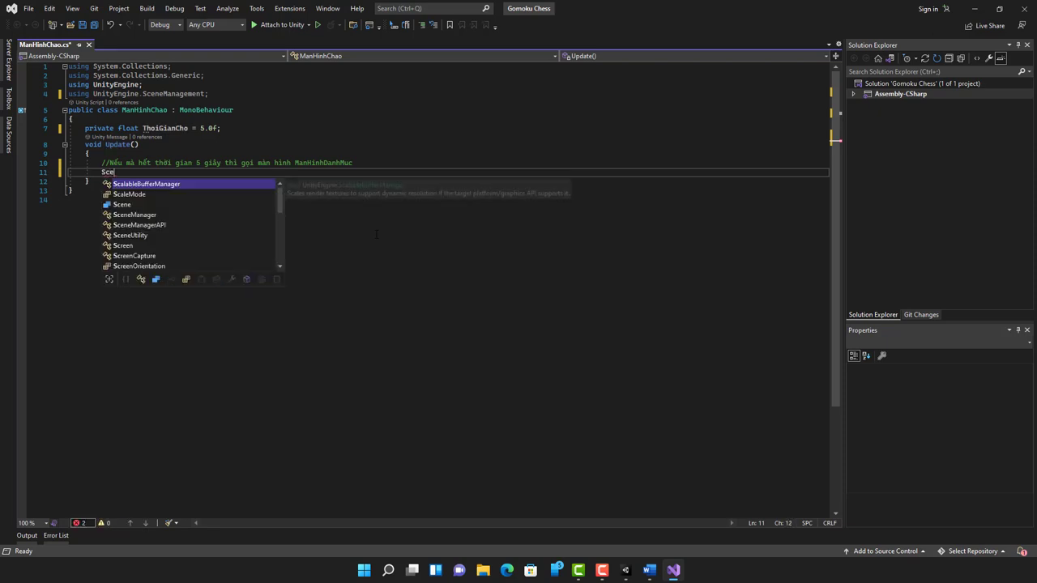
pyautogui.write('e')
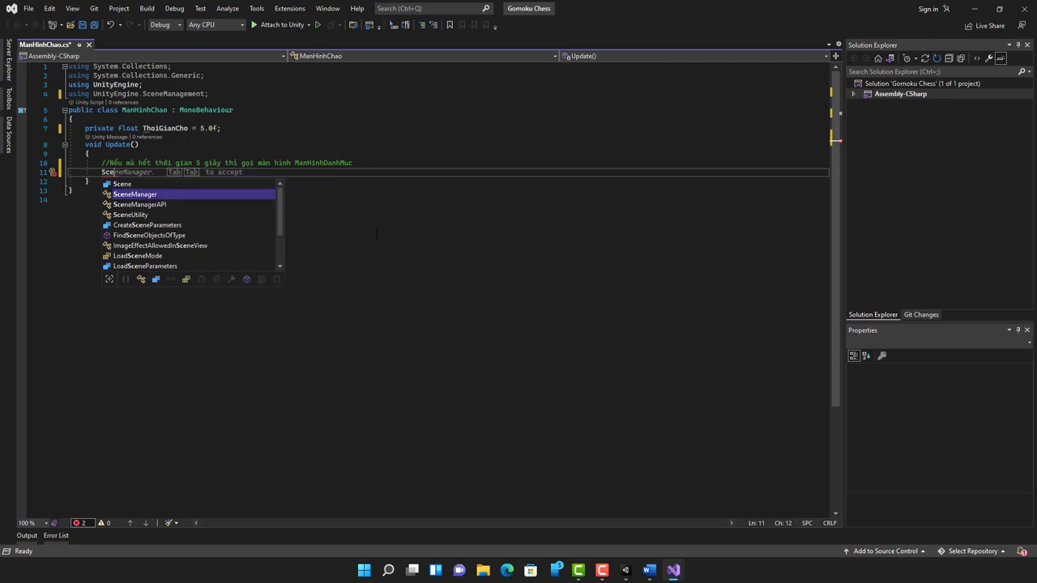
pyautogui.press('Tab')
pyautogui.press('Tab')
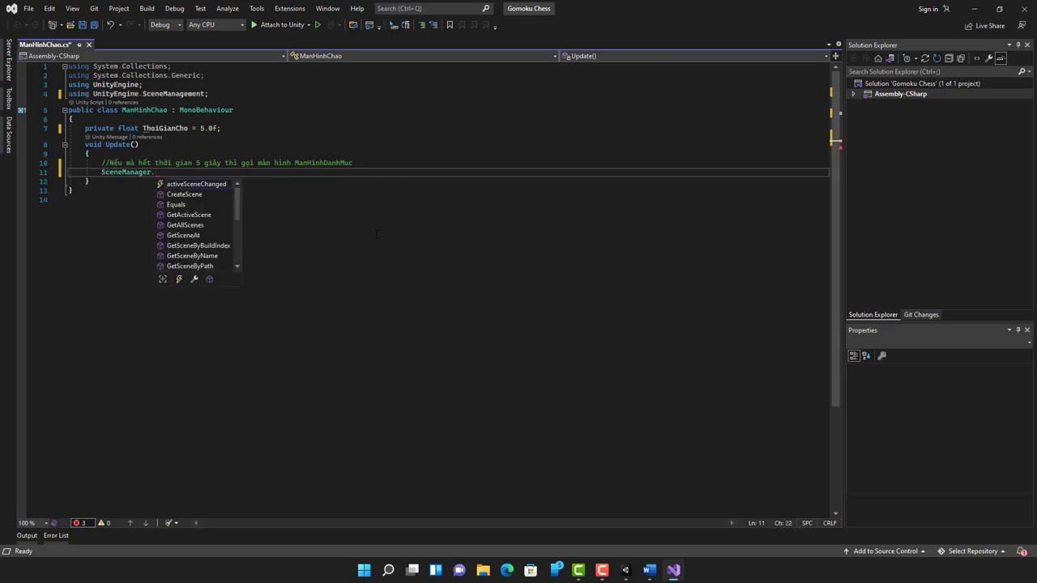
pyautogui.write('Loa')
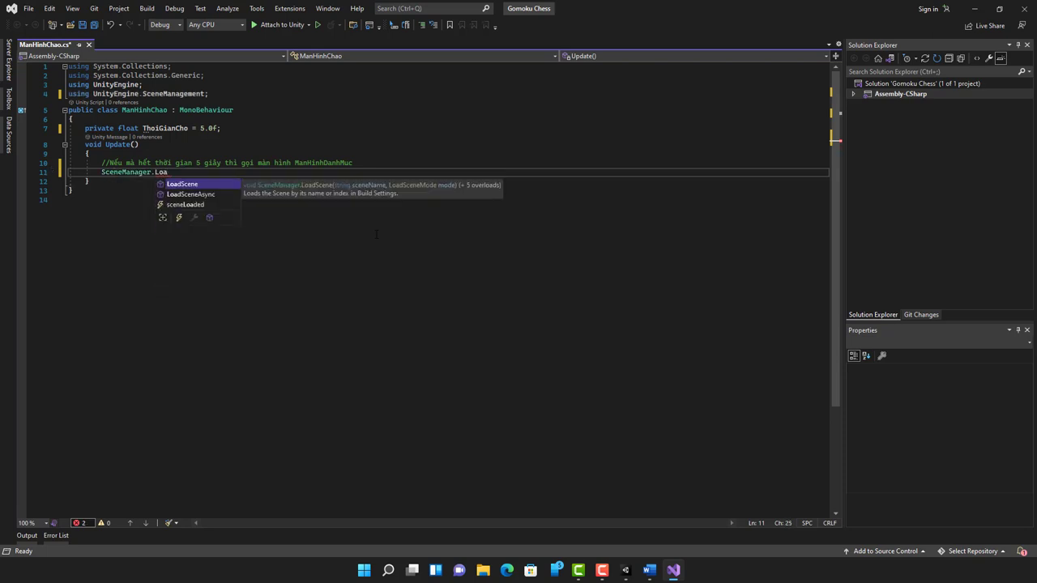
pyautogui.press('Tab')
pyautogui.write('(')
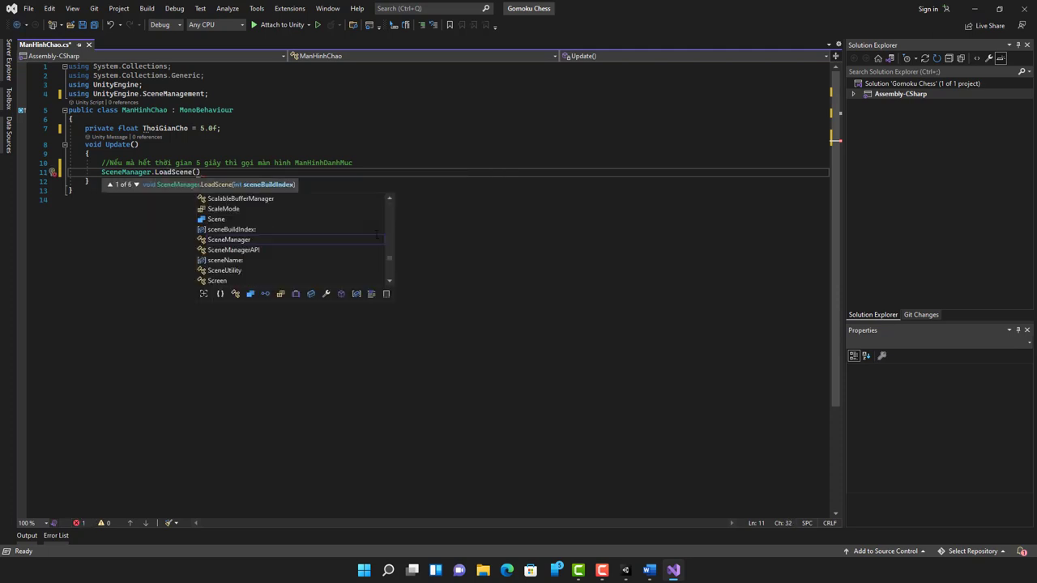
pyautogui.write('"')
pyautogui.write('ManHinhD')
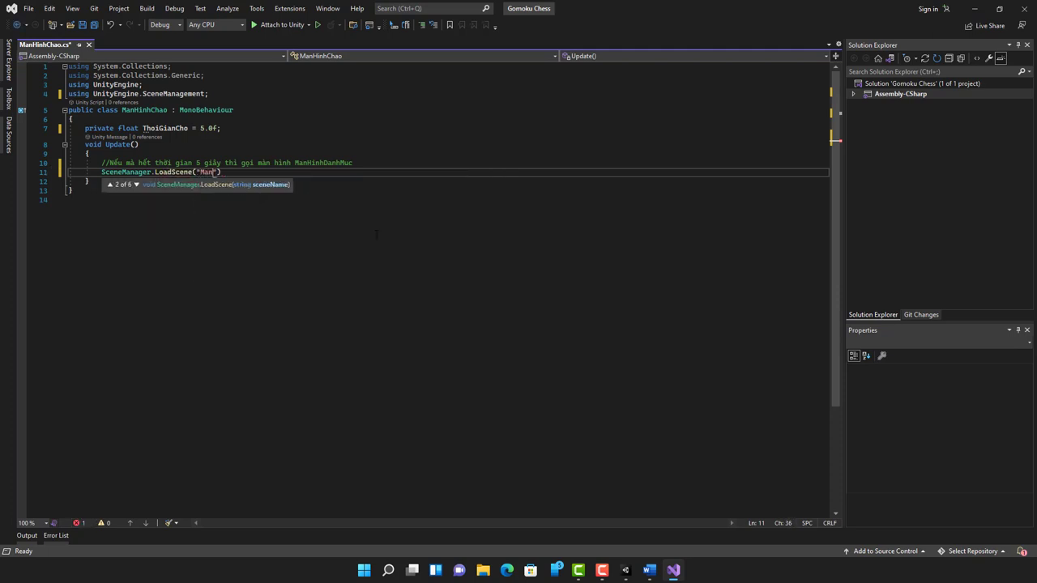
pyautogui.write('anhMuc')
pyautogui.write('");')
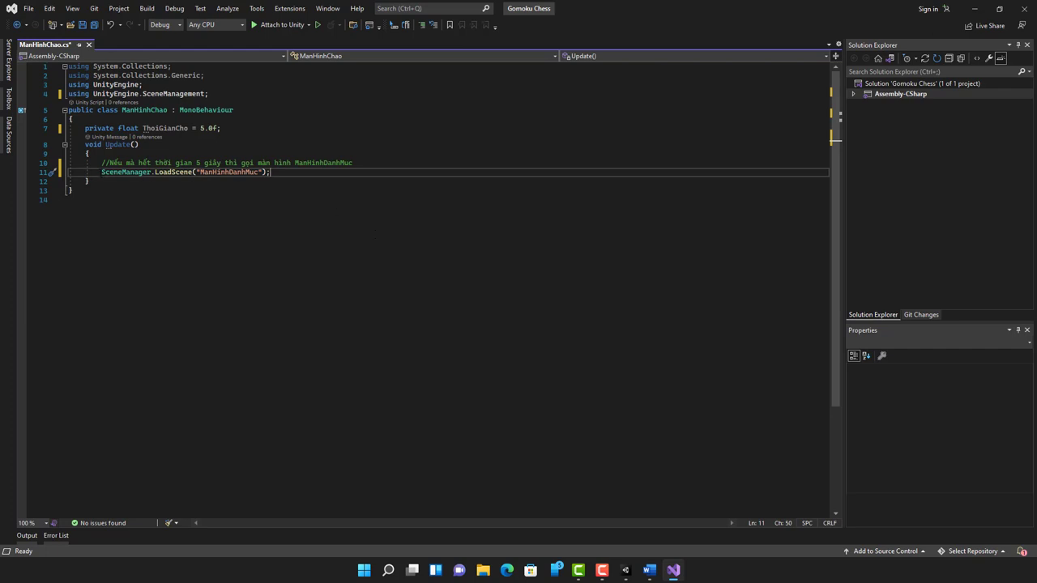
# - Wrap the comment and LoadScene call in an 'if (ThoiGianCho <= 0.0f) {' block
pyautogui.moveTo(101, 172); pyautogui.dragTo(282, 175)
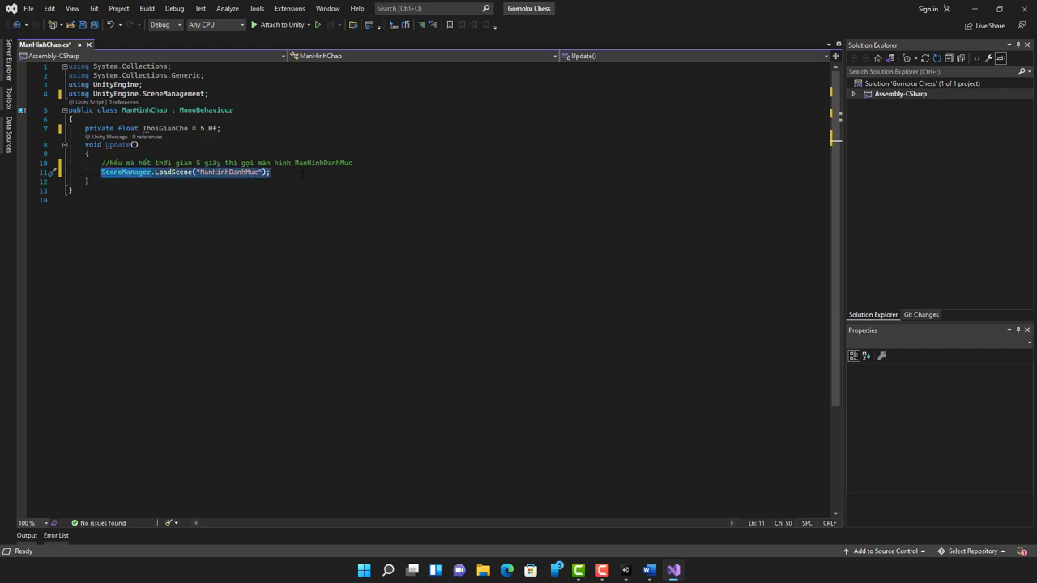
pyautogui.click(368, 163)
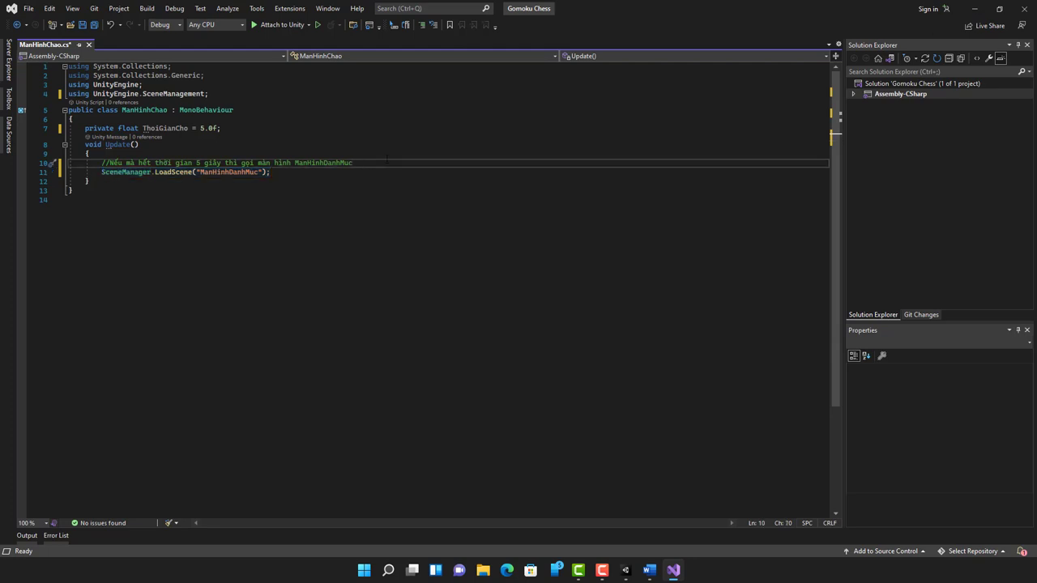
pyautogui.hotkey('ctrl', 'Return')
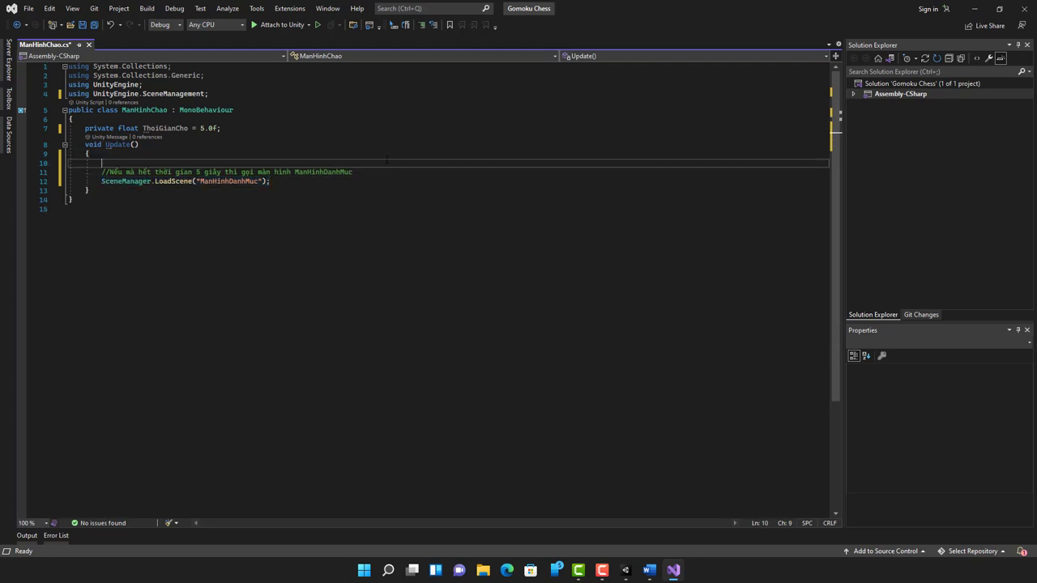
pyautogui.write('i')
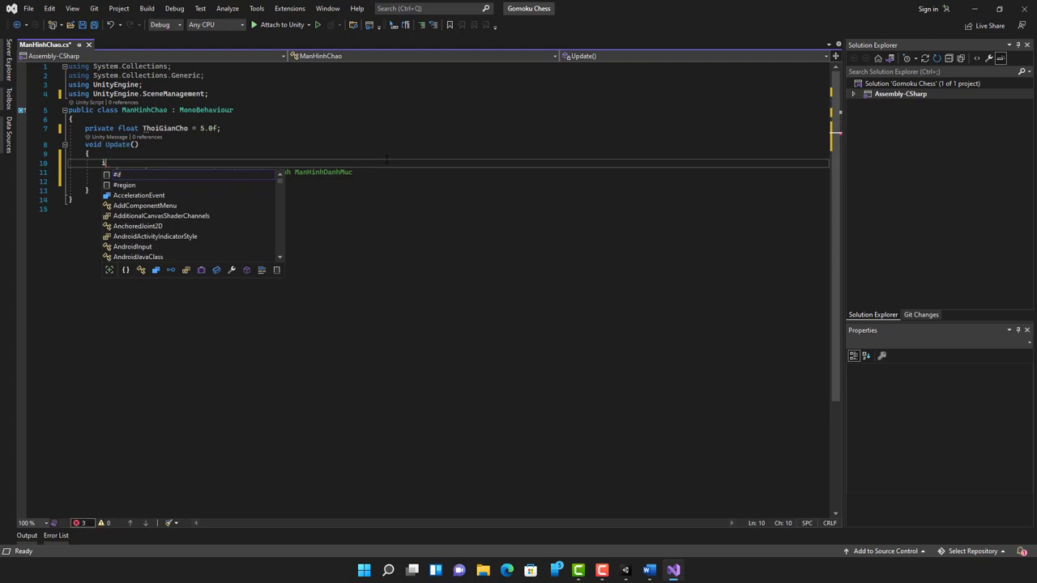
pyautogui.write('f(')
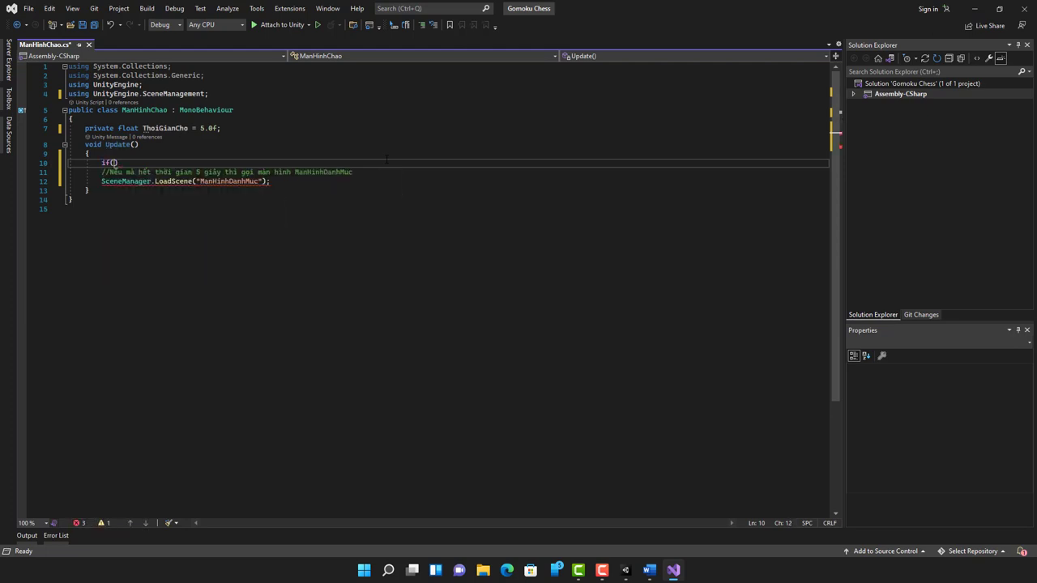
pyautogui.write('Thoi')
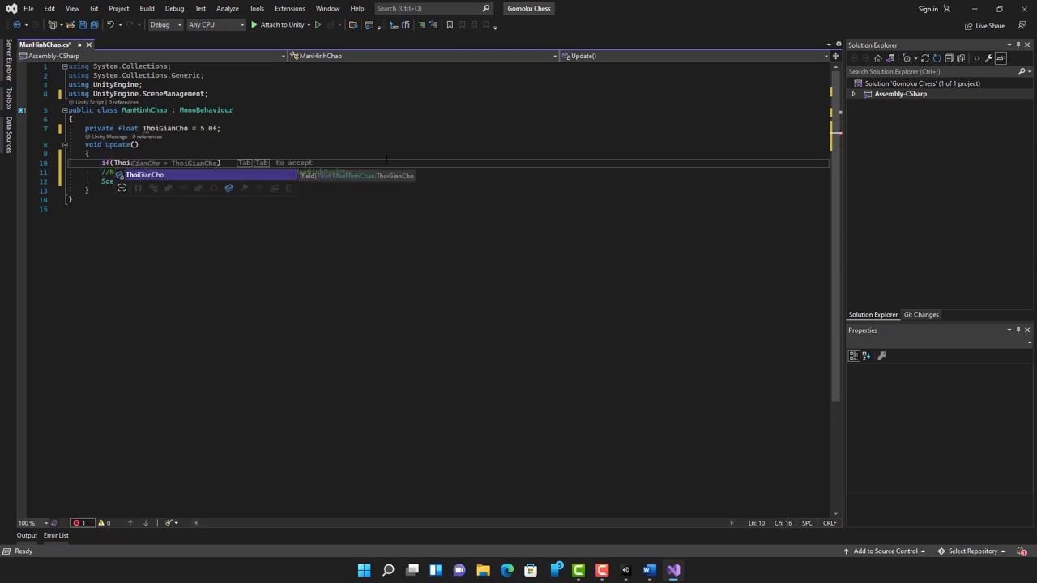
pyautogui.press('Tab')
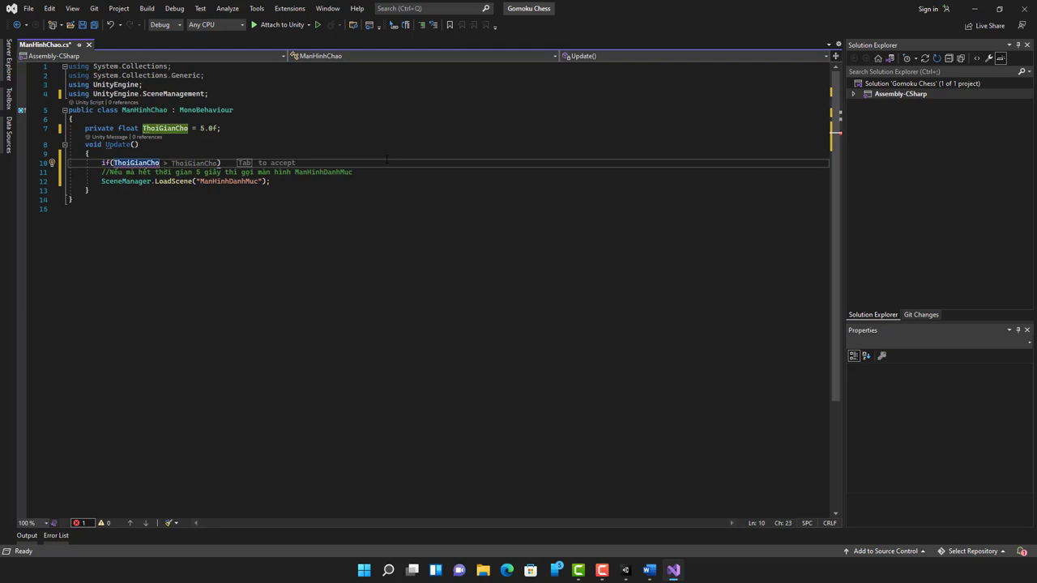
pyautogui.write('<')
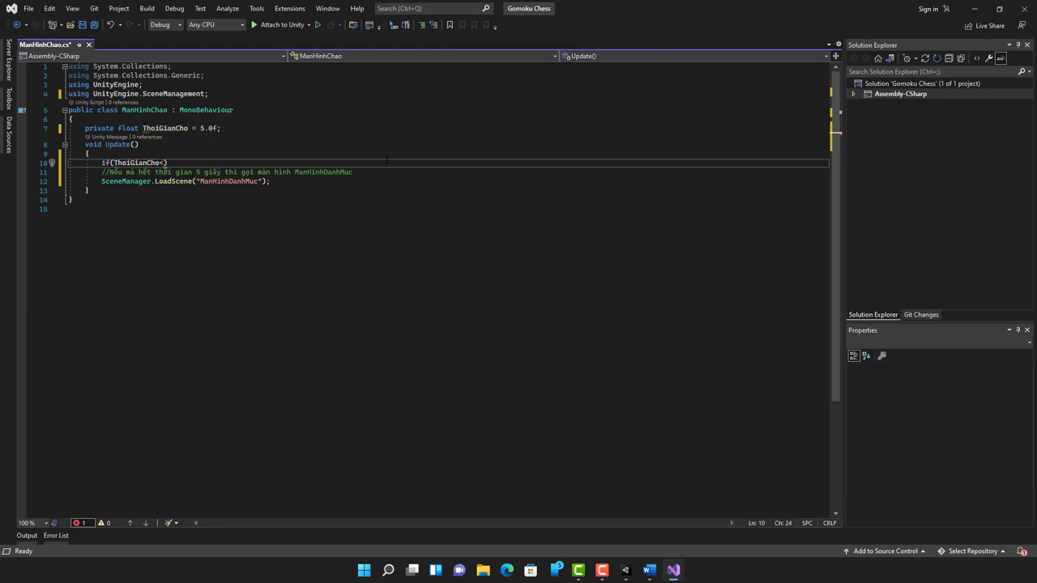
pyautogui.write('= 0.0')
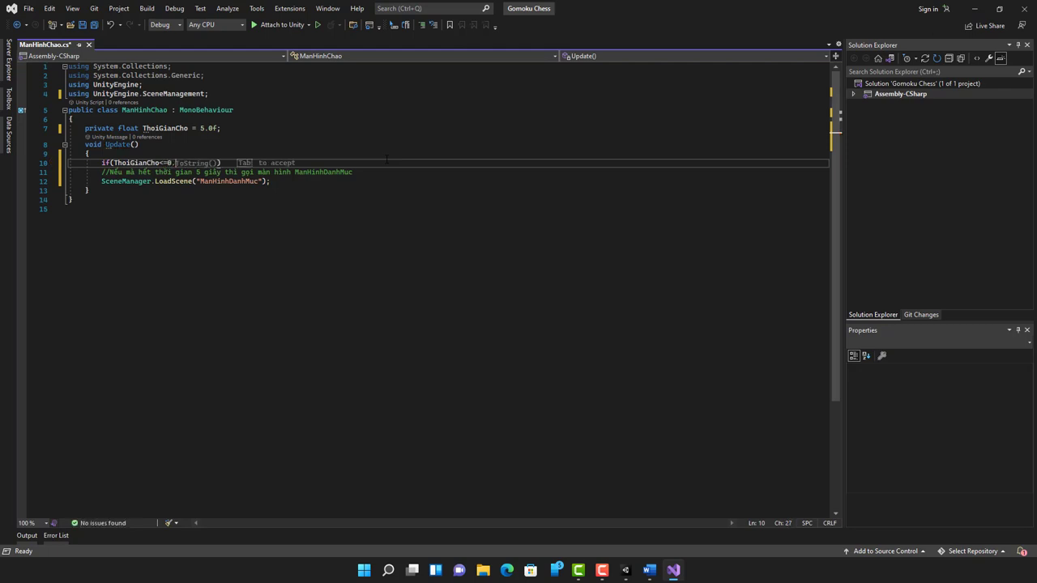
pyautogui.write('f')
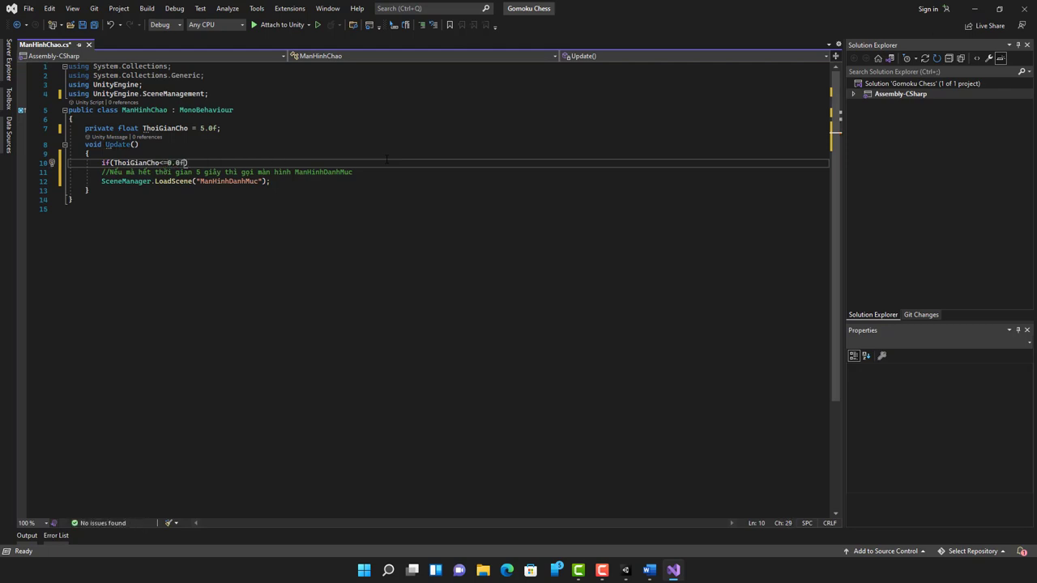
pyautogui.write(') {')
pyautogui.press('Down')
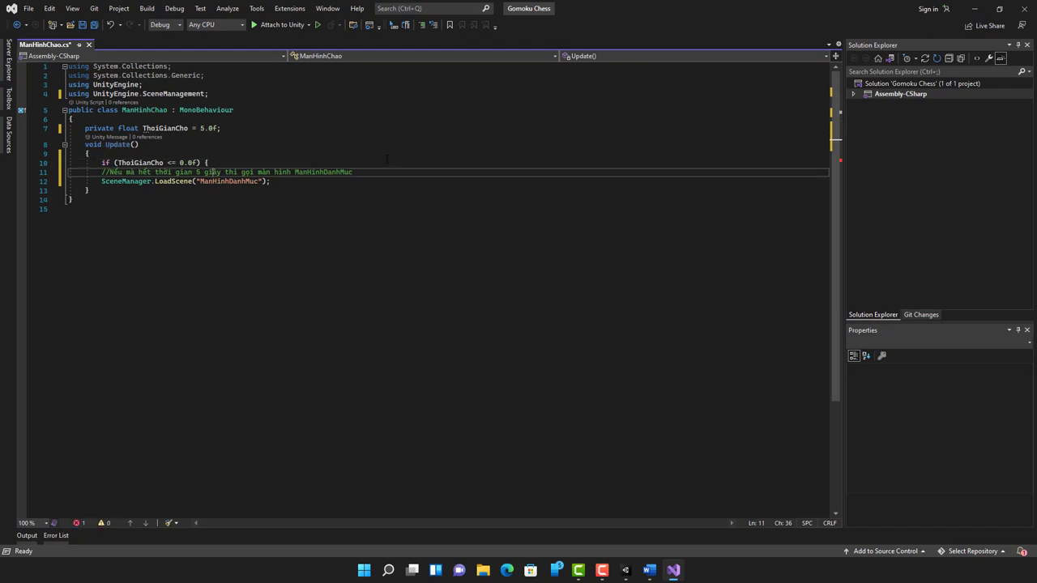
pyautogui.press('Down')
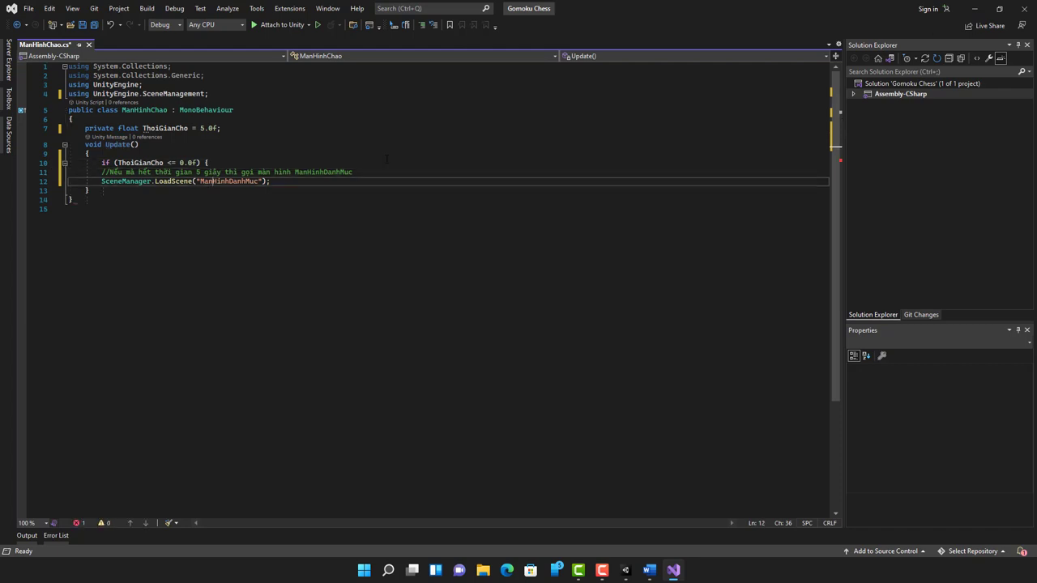
pyautogui.press('End')
pyautogui.press('Return')
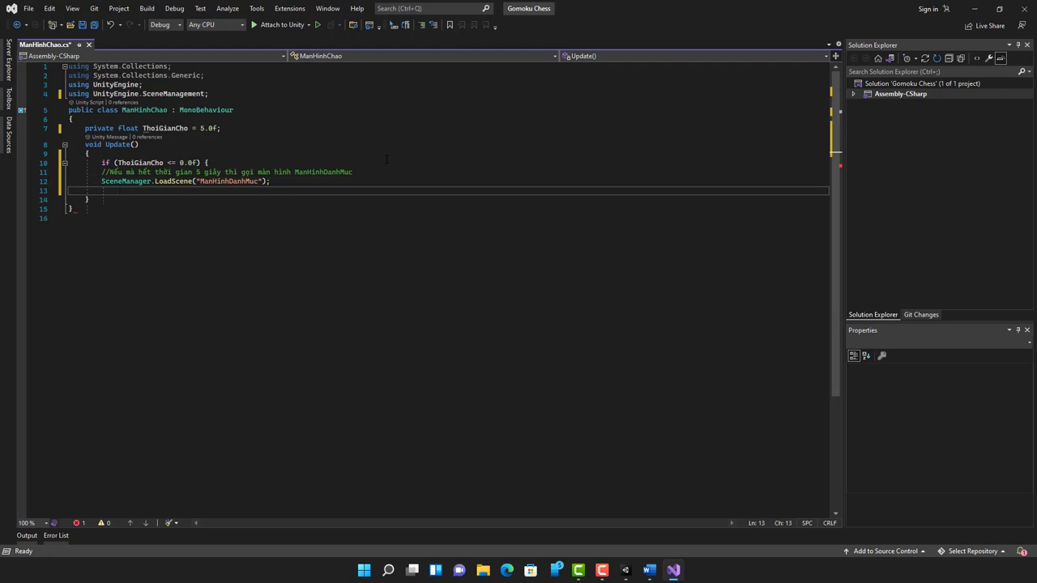
# - Close the if block and add an else branch with 'ThoiGianCho -= Time.deltaTime;'
pyautogui.write('}')
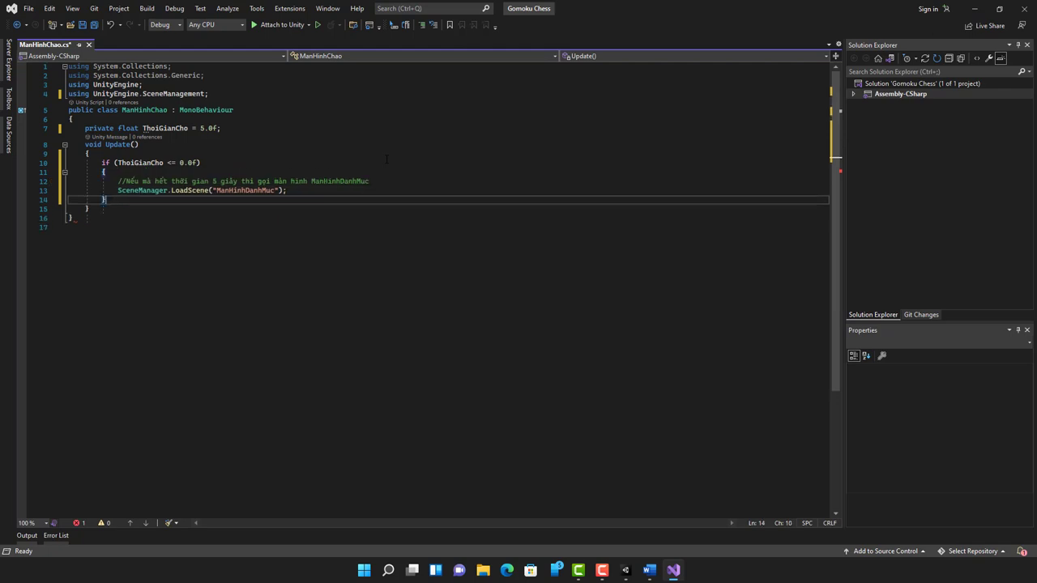
pyautogui.press('Return')
pyautogui.write('else')
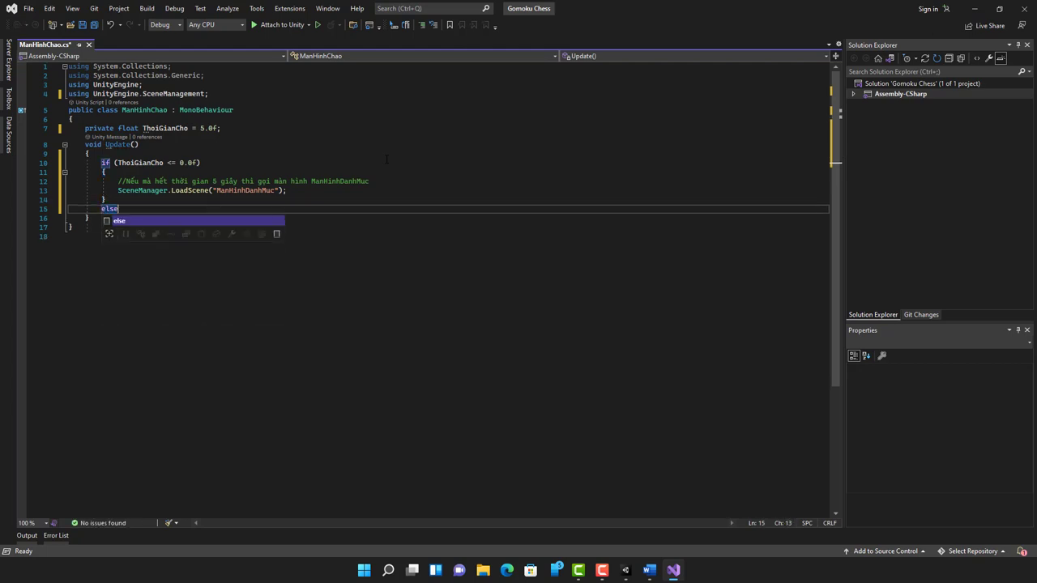
pyautogui.press('Escape')
pyautogui.press('Return')
pyautogui.write('{')
pyautogui.press('Return')
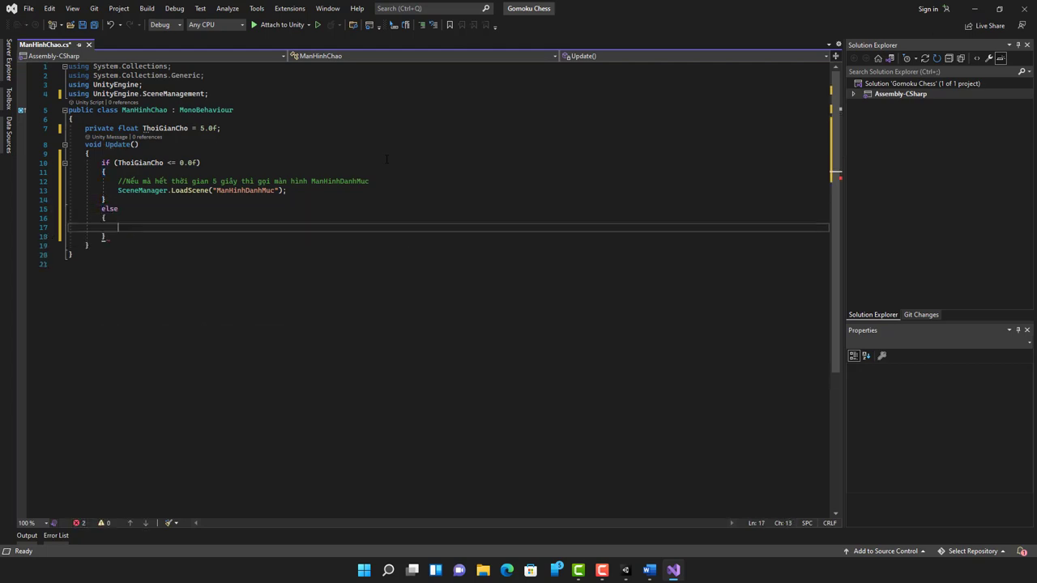
pyautogui.write('Thoi')
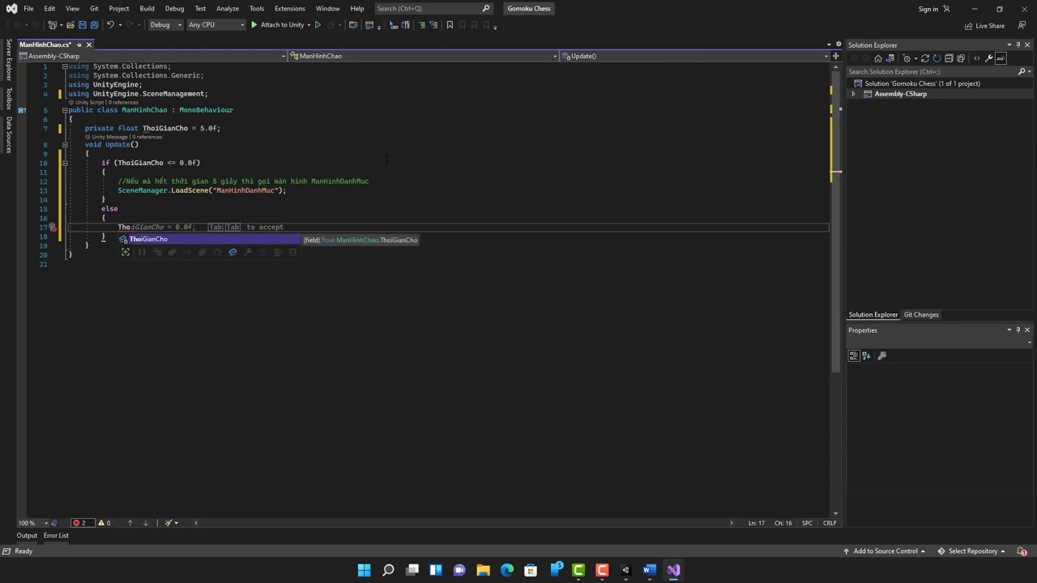
pyautogui.press('Tab')
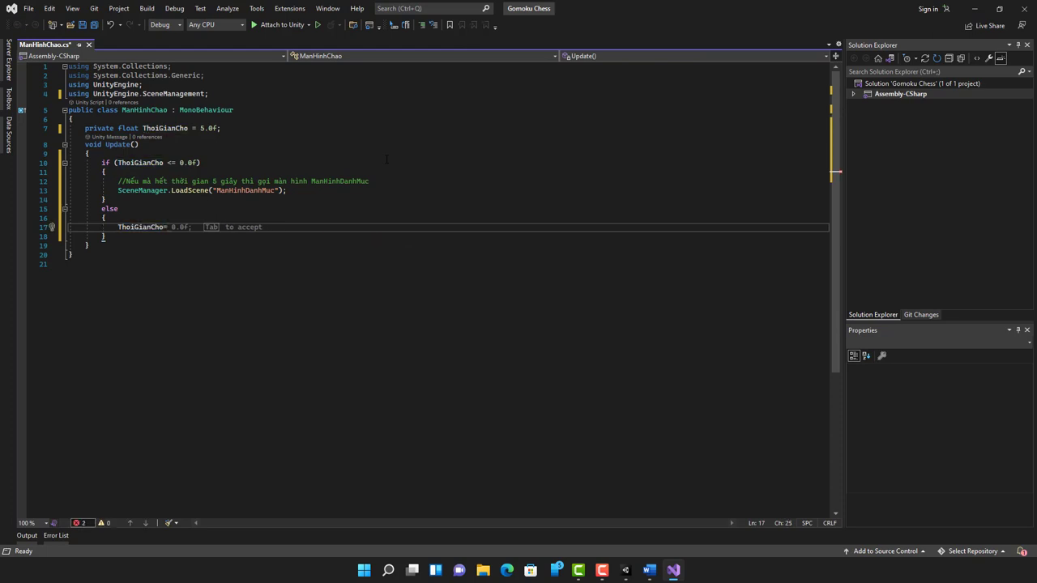
pyautogui.write('-')
pyautogui.write('=')
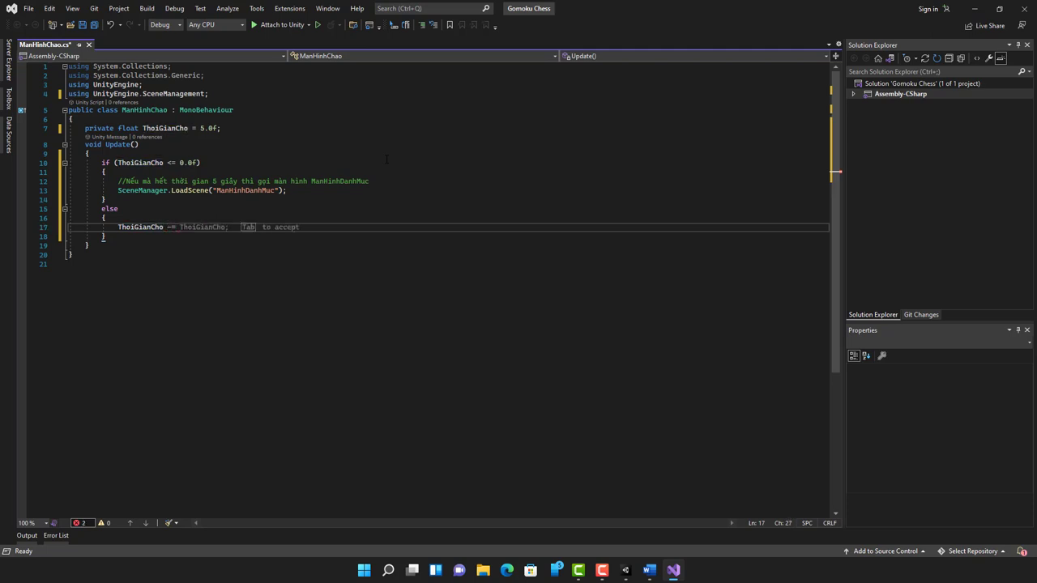
pyautogui.hotkey('ctrl', 'space')
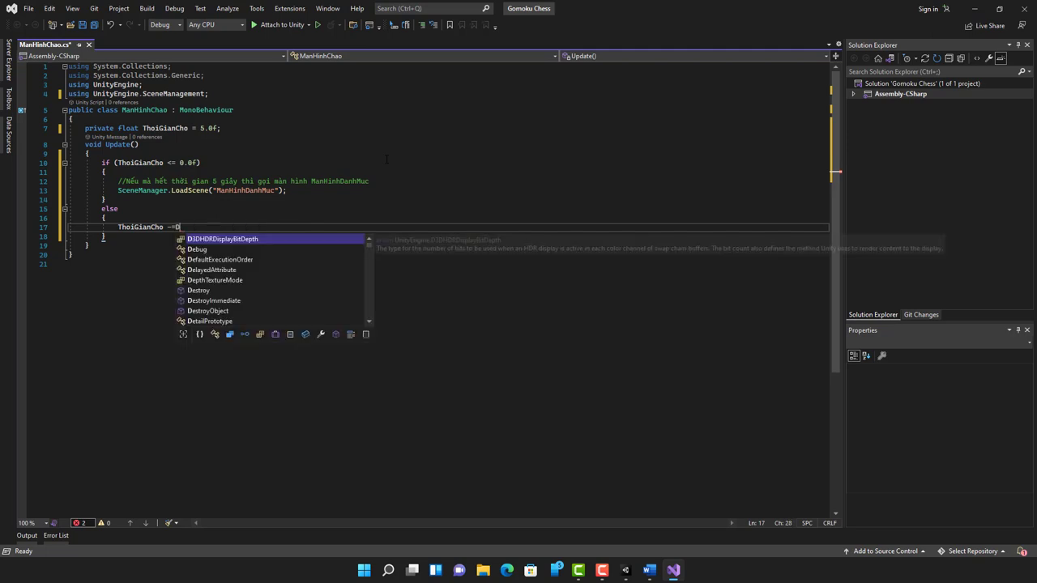
pyautogui.write('Tim')
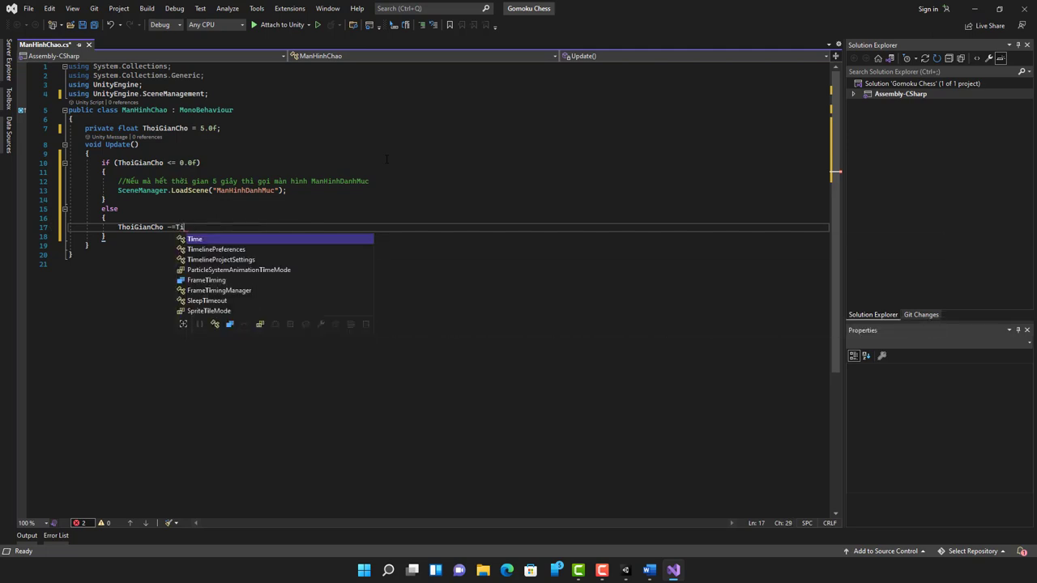
pyautogui.press('Tab')
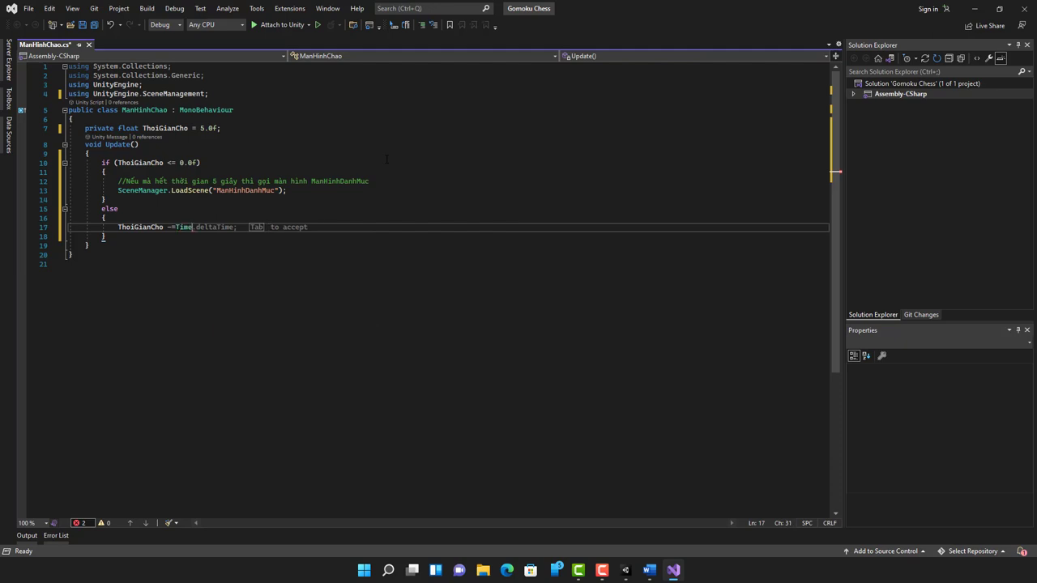
pyautogui.press('Tab')
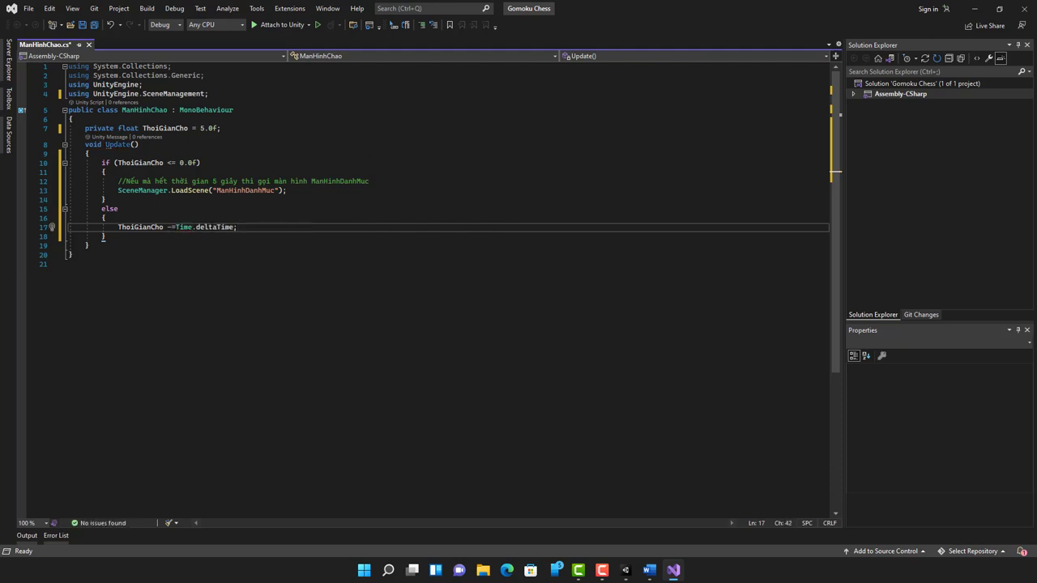
# - Correct the -= operator in the ThoiGianCho decrement line
pyautogui.click(171, 227)
pyautogui.press('BackSpace')
pyautogui.press('Right')
pyautogui.write('ThoiGi')
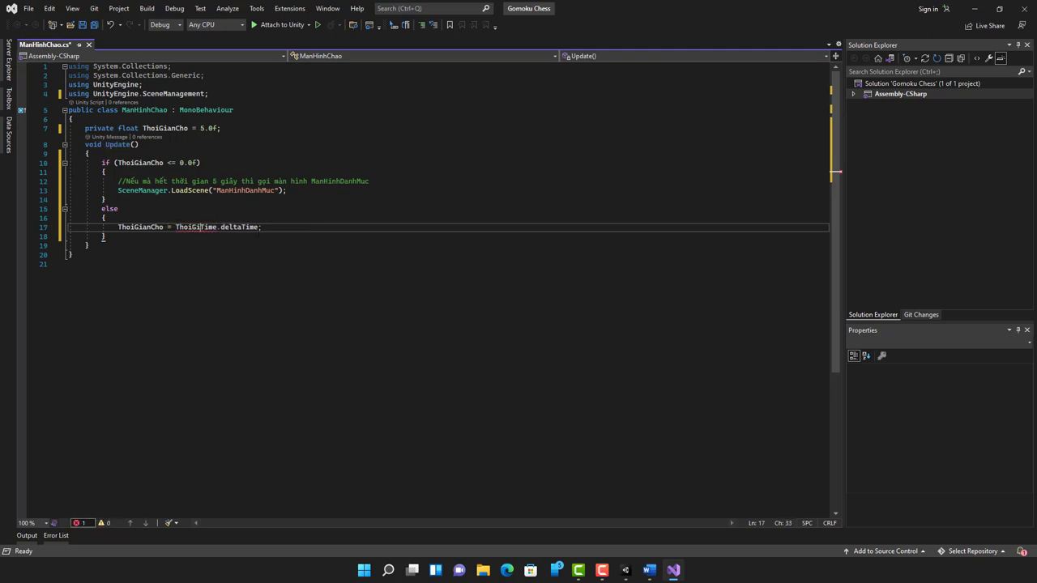
pyautogui.write('anCho -')
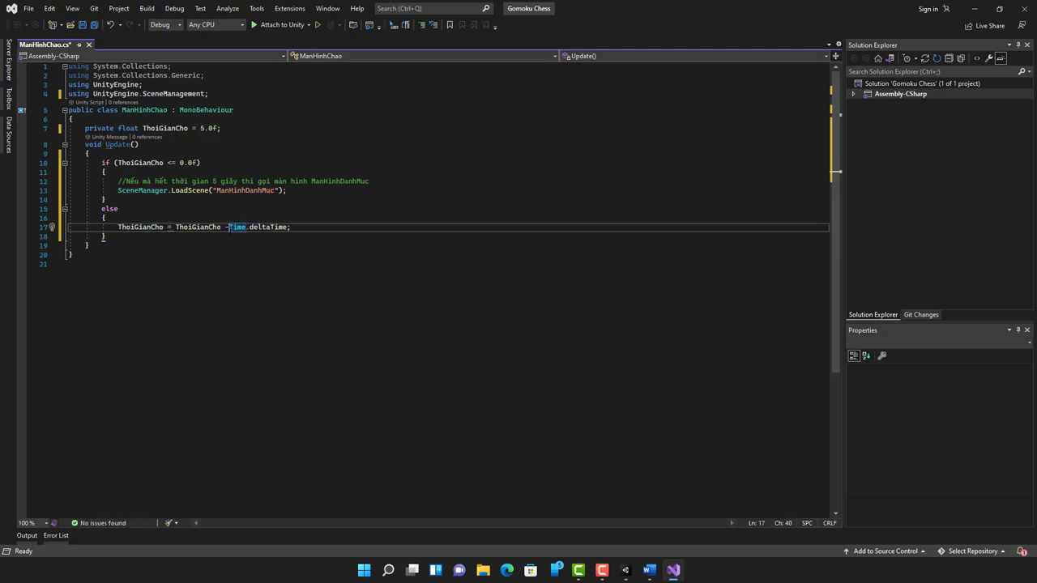
pyautogui.moveTo(230, 227); pyautogui.dragTo(175, 227)
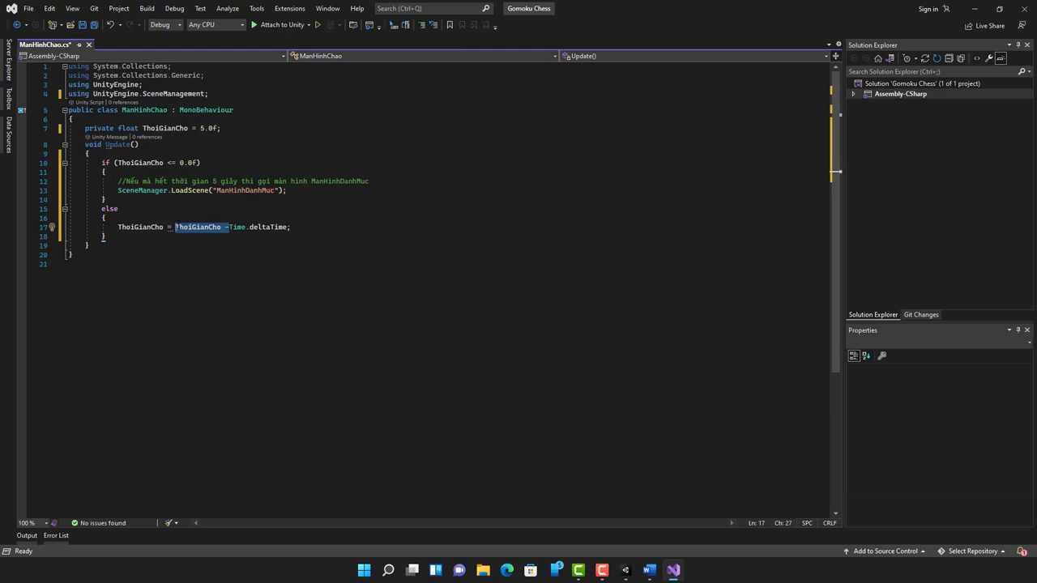
pyautogui.press('BackSpace')
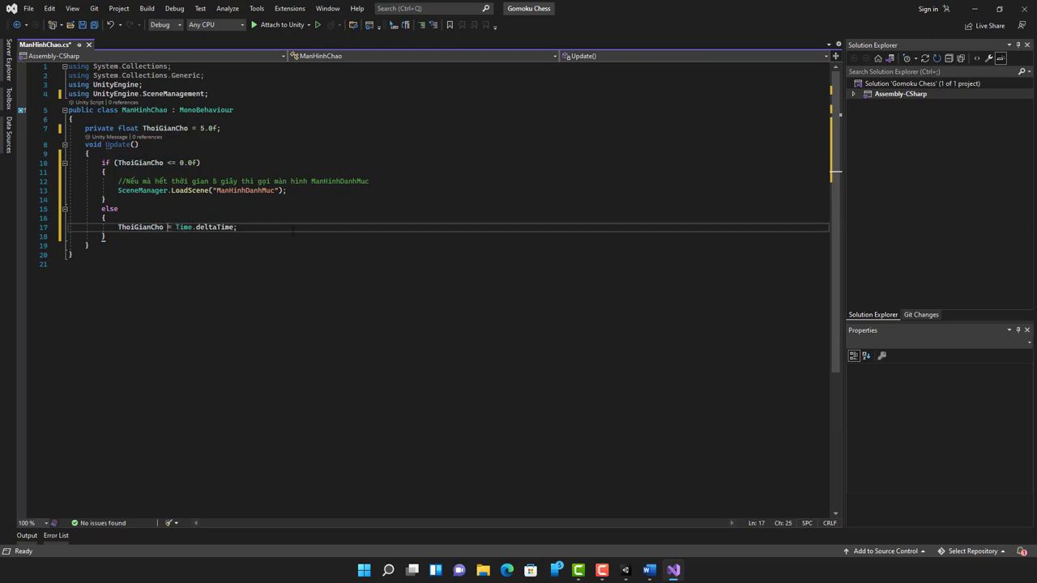
pyautogui.write('-')
# - Save ManHinhChao.cs as Unicode and return to Unity
pyautogui.hotkey('ctrl', 's')
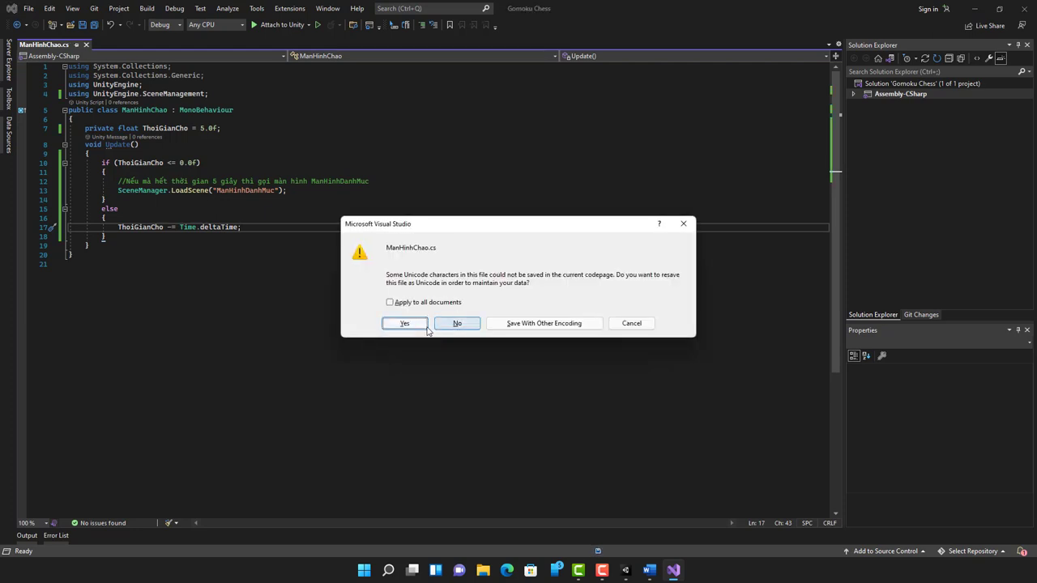
pyautogui.click(397, 323)
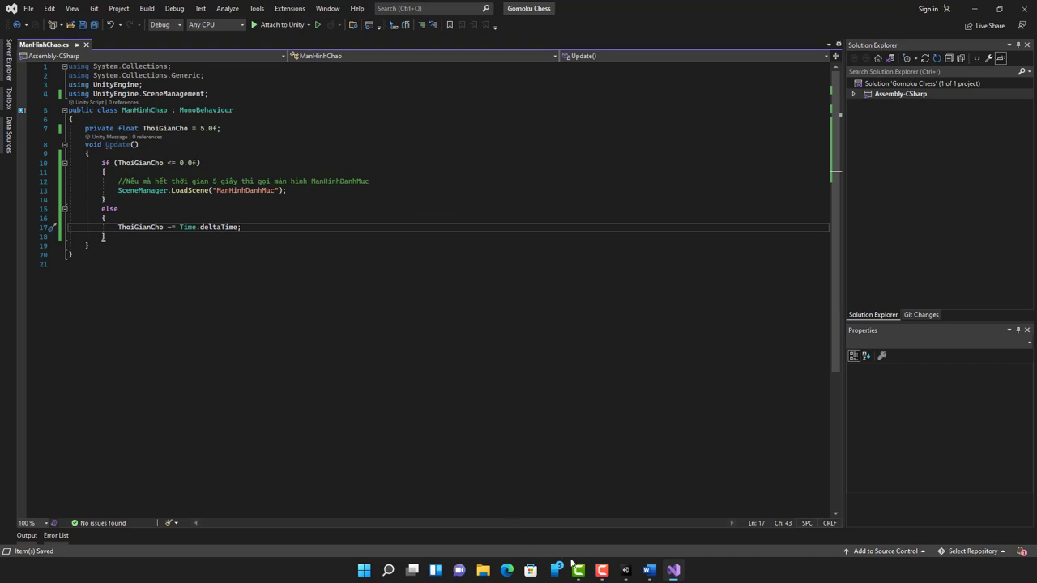
pyautogui.click(624, 570)
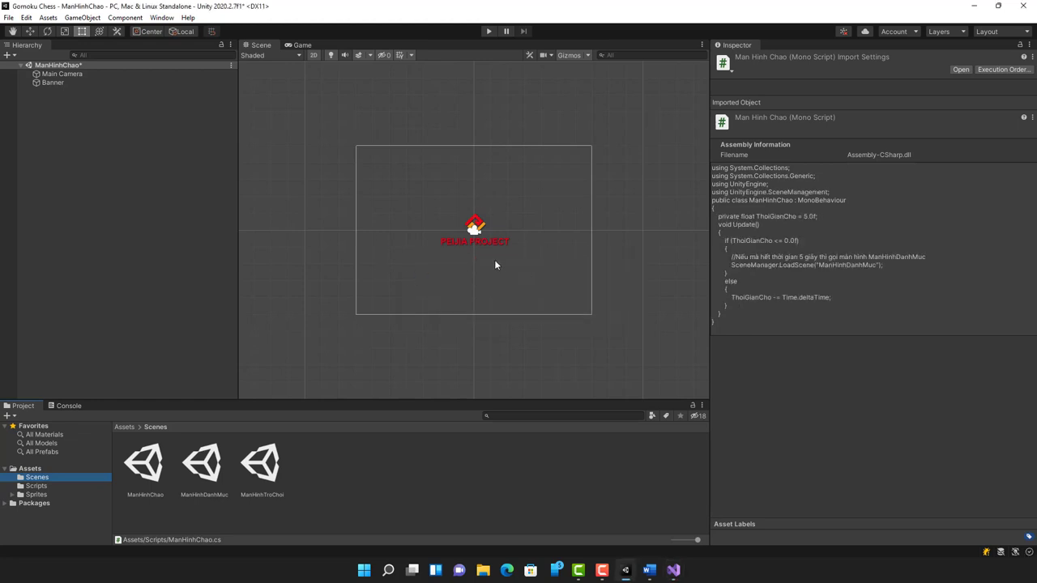
# - Attach ManHinhChao from the Scripts folder to Main Camera and play the splash scene
pyautogui.click(36, 486)
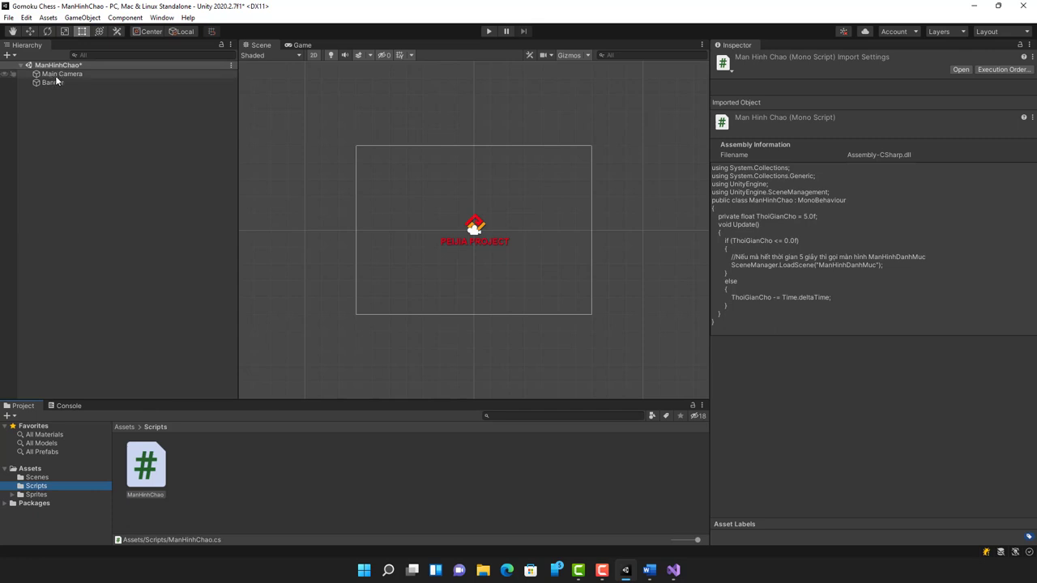
pyautogui.moveTo(144, 476); pyautogui.dragTo(69, 75)
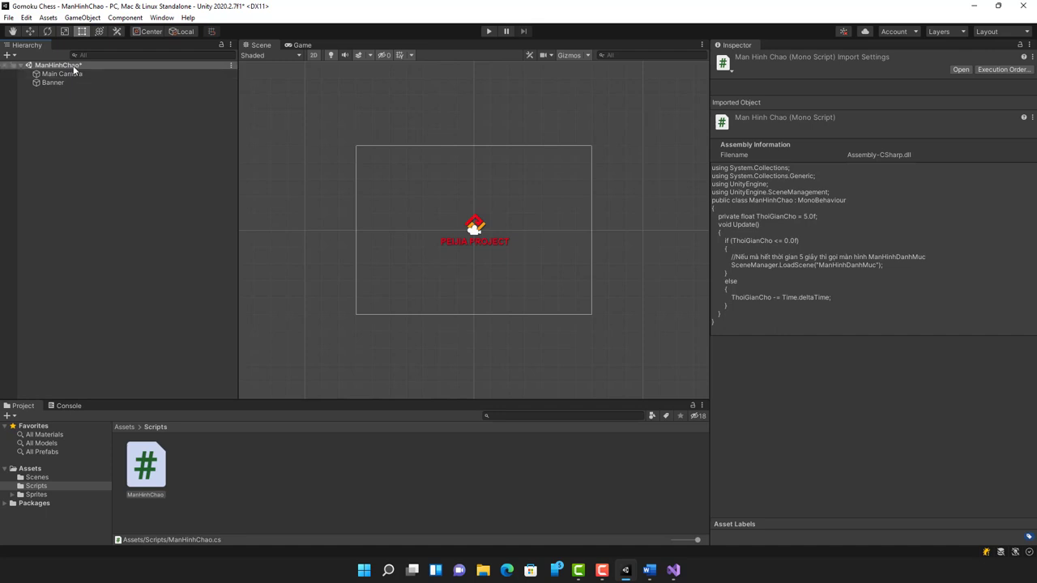
pyautogui.click(490, 31)
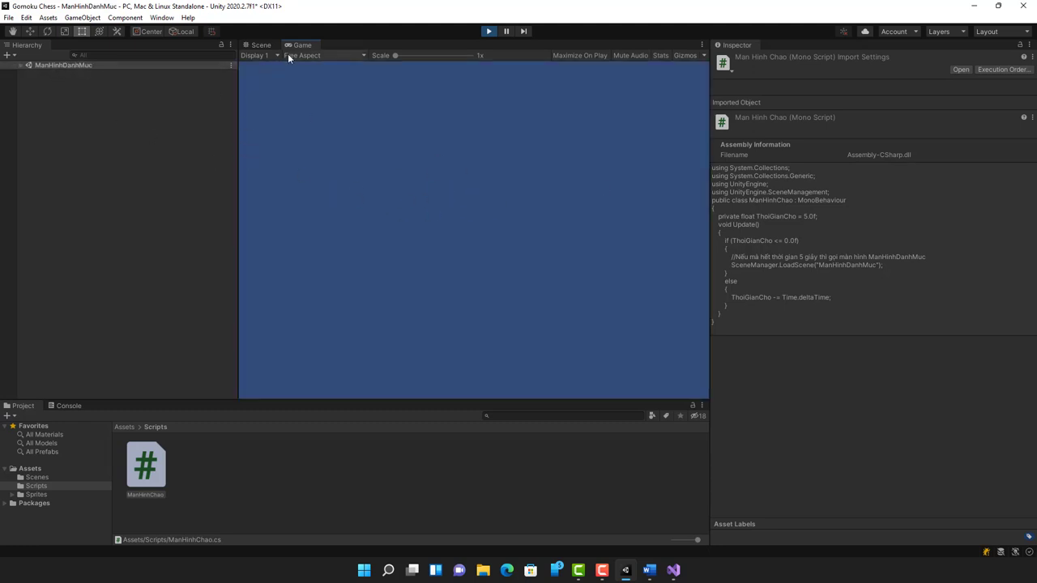
# - Switch the Game view to 16:9 Aspect and stop play
pyautogui.click(308, 57)
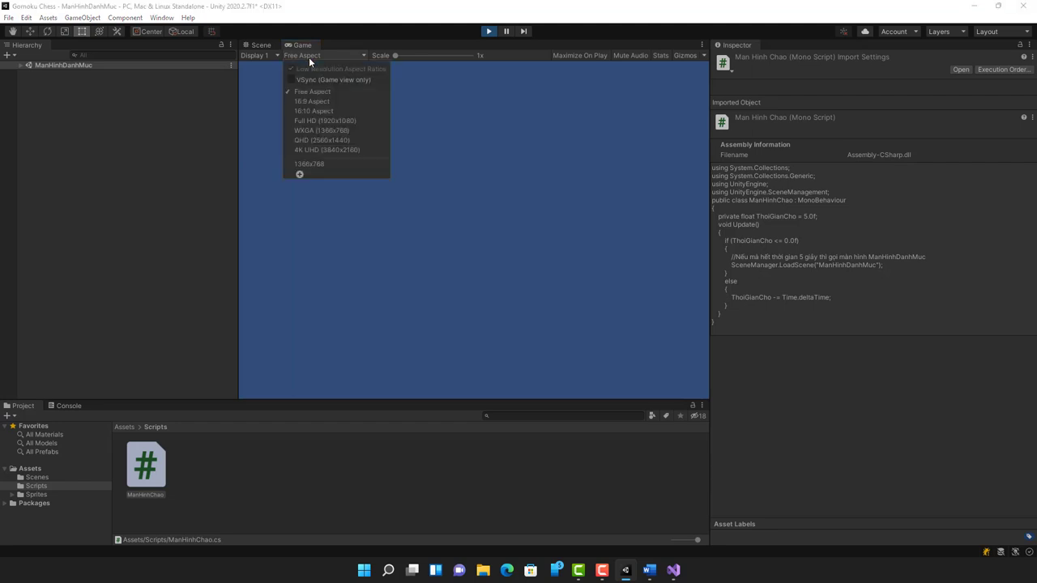
pyautogui.click(312, 102)
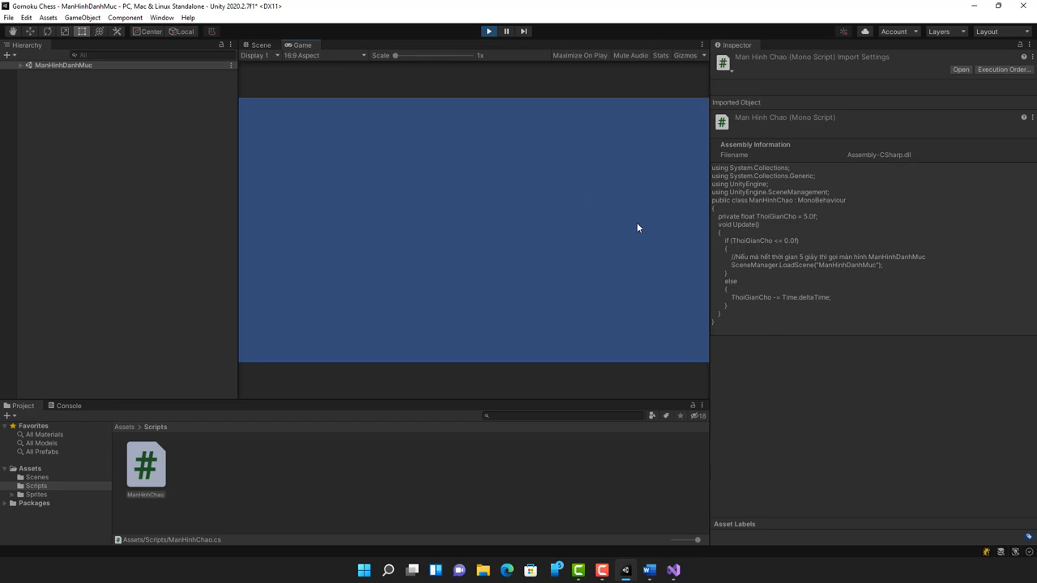
pyautogui.click(490, 32)
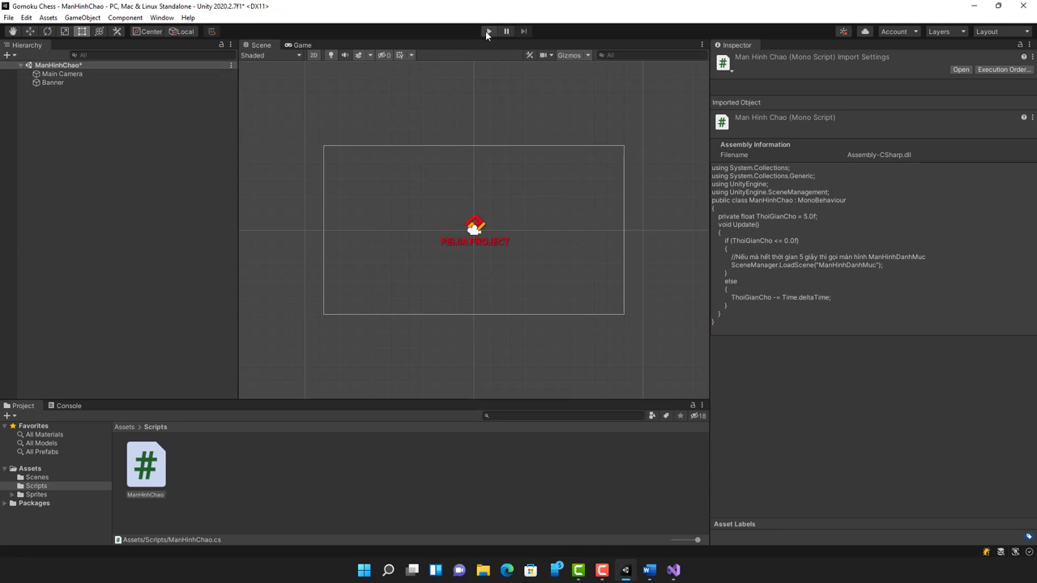
# - Replay the splash scene, stop it, and save the ManHinhChao scene
pyautogui.hotkey('ctrl', 'p')
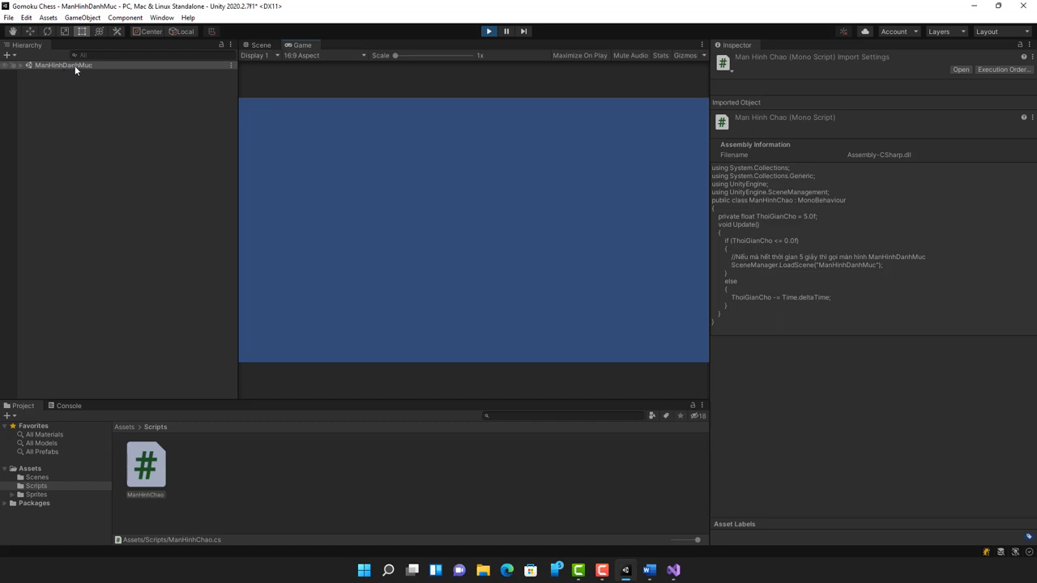
pyautogui.click(488, 32)
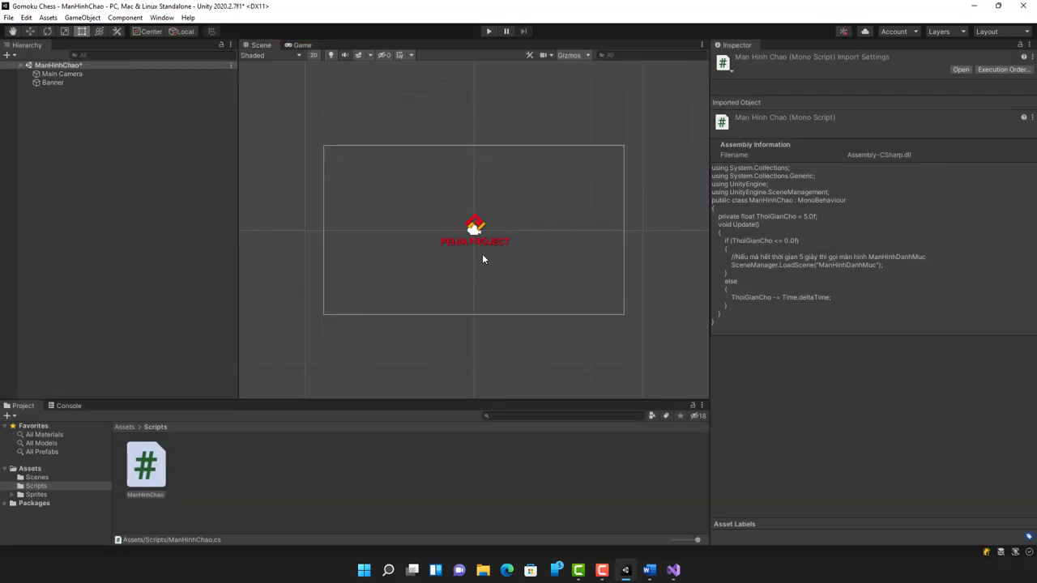
pyautogui.hotkey('ctrl', 's')
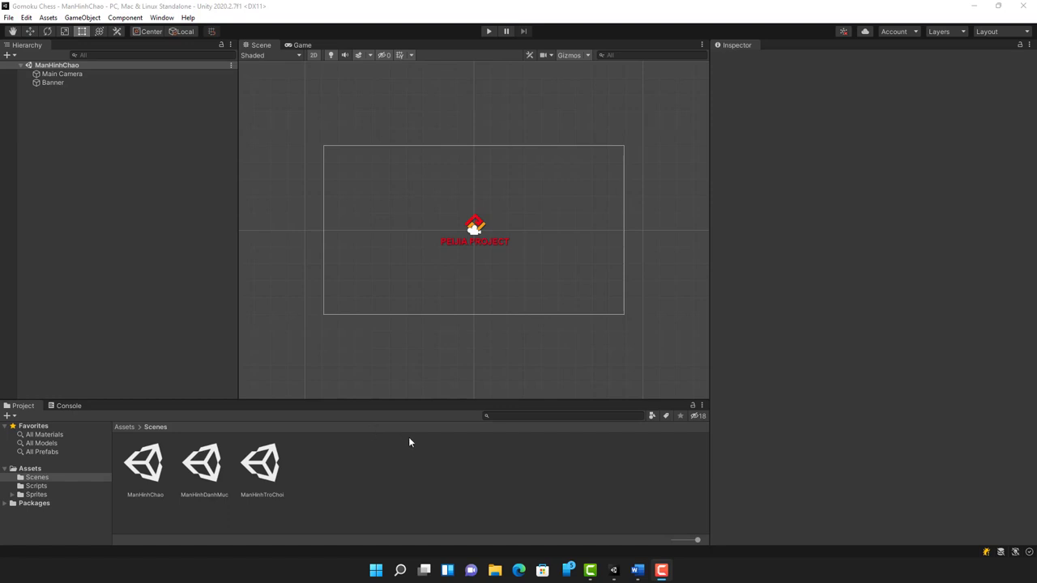
# - Open ManHinhDanhMuc and drag the Nen1 sprite from Sprites into the Scene view
pyautogui.doubleClick(208, 463)
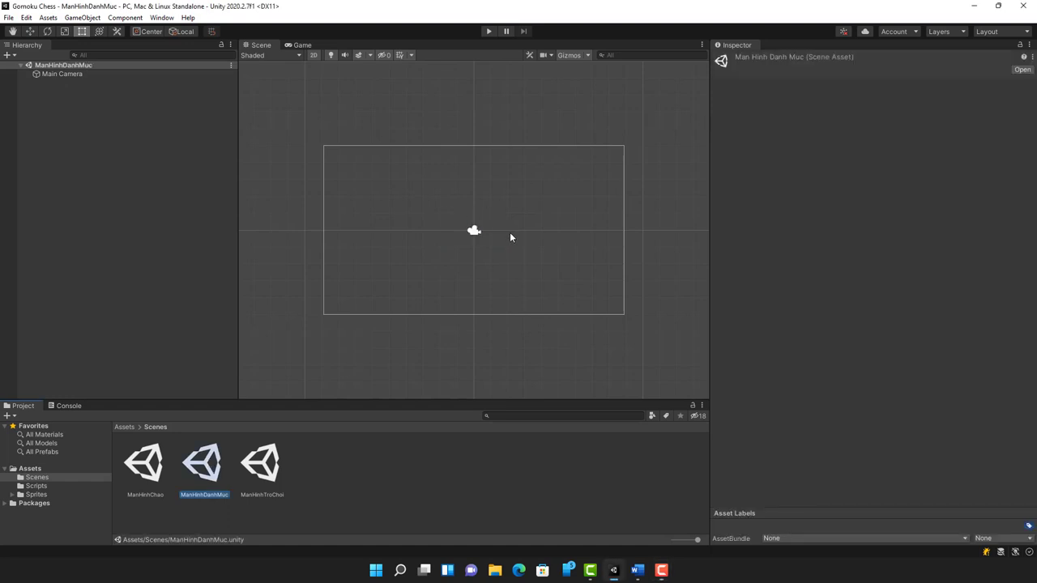
pyautogui.click(32, 495)
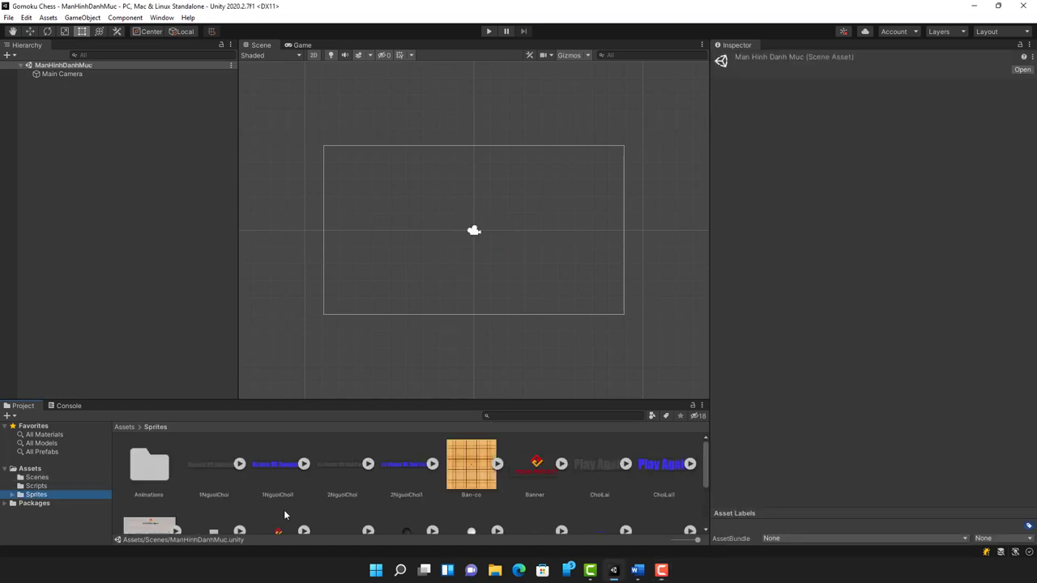
pyautogui.scroll(-2, 500, 450)
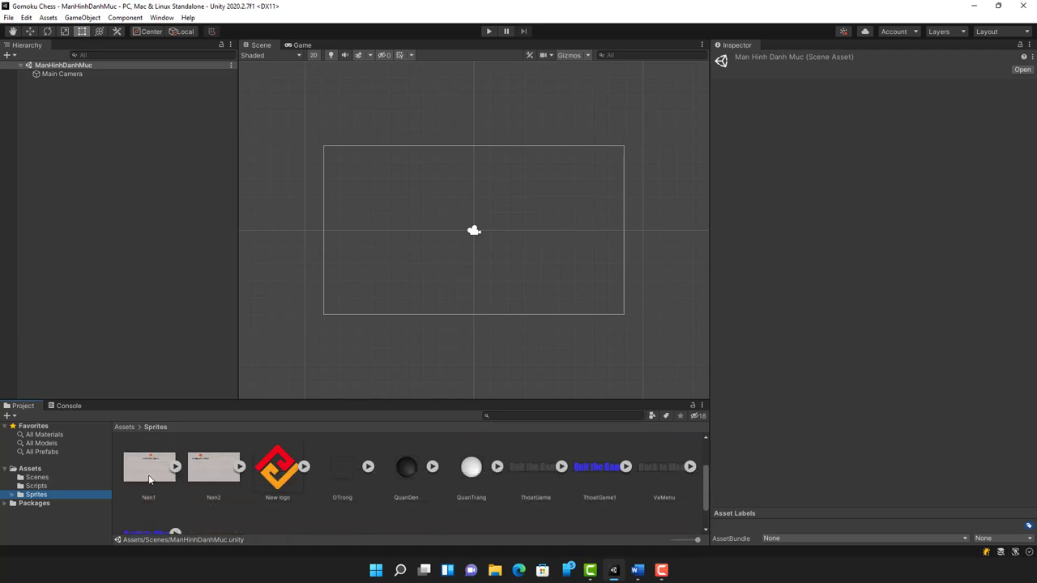
pyautogui.moveTo(149, 484)
pyautogui.mouseDown()
pyautogui.moveTo(394, 339)
pyautogui.moveTo(460, 225)
pyautogui.mouseUp()
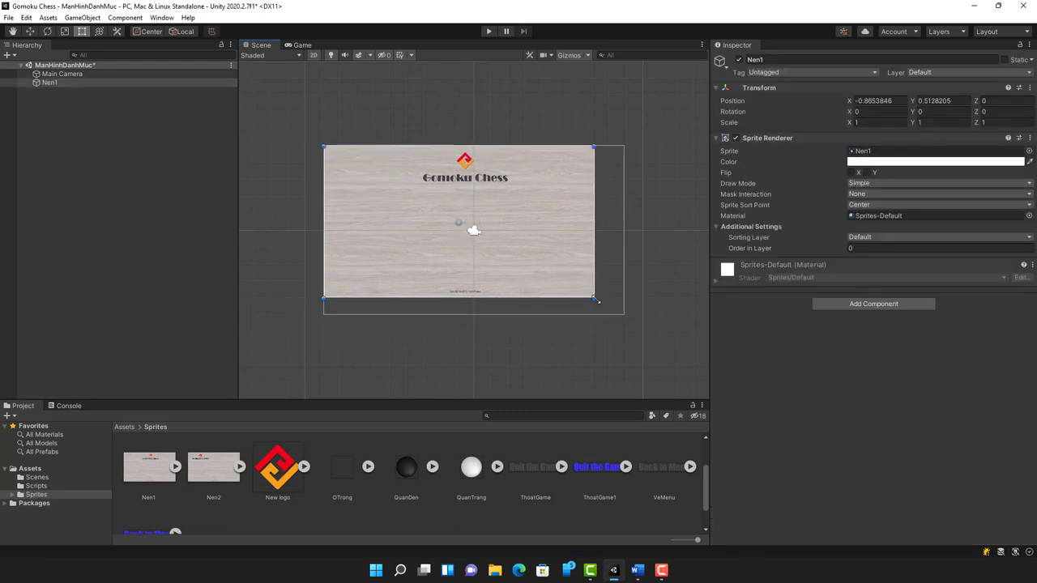
# - Scale Nen1 to 1.1076 to fill the camera frame and bring up the Hierarchy's add-object menu
pyautogui.moveTo(591, 293); pyautogui.dragTo(624, 318)
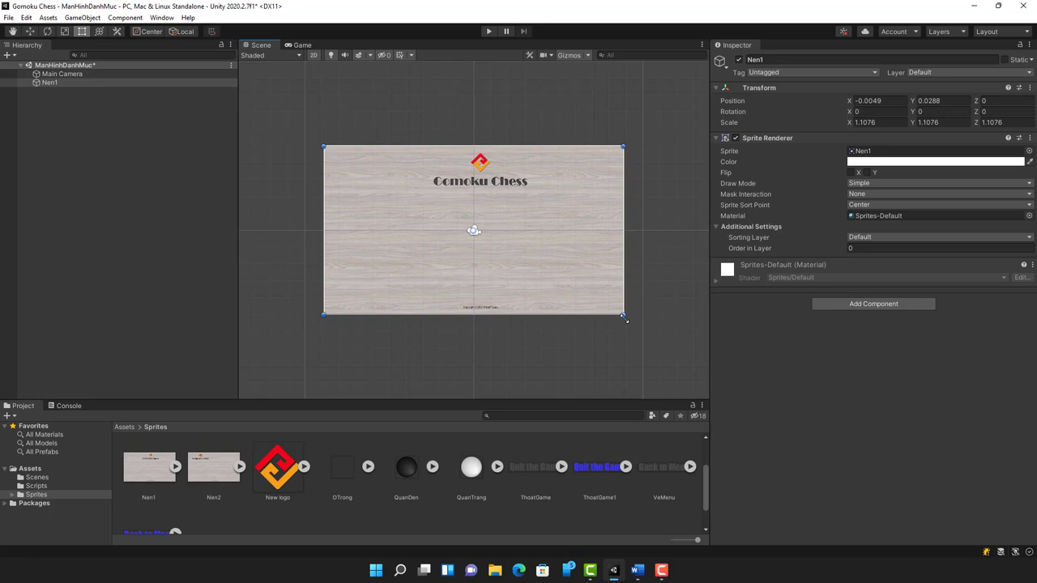
pyautogui.click(315, 322)
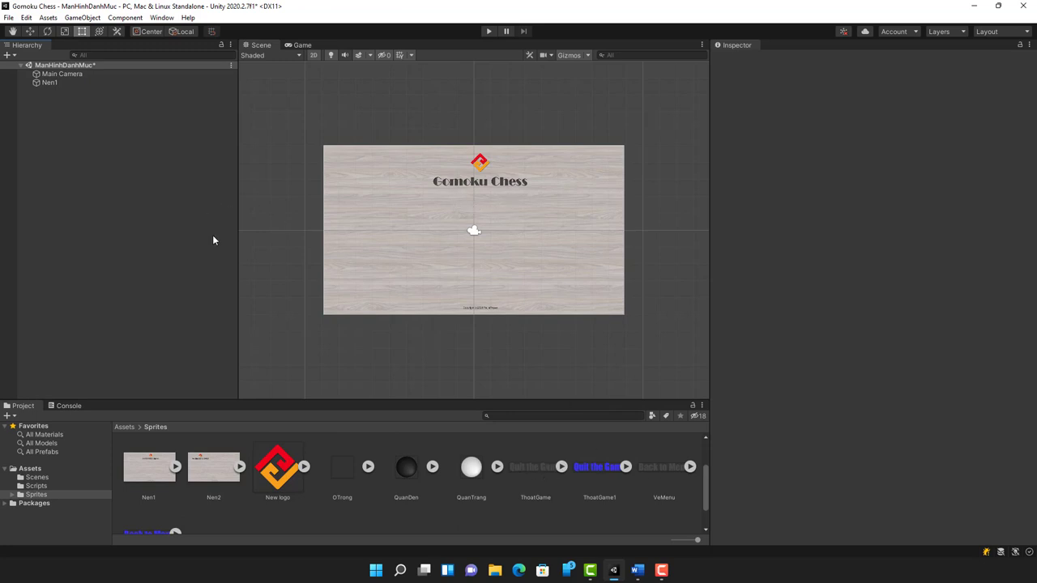
pyautogui.rightClick(48, 133)
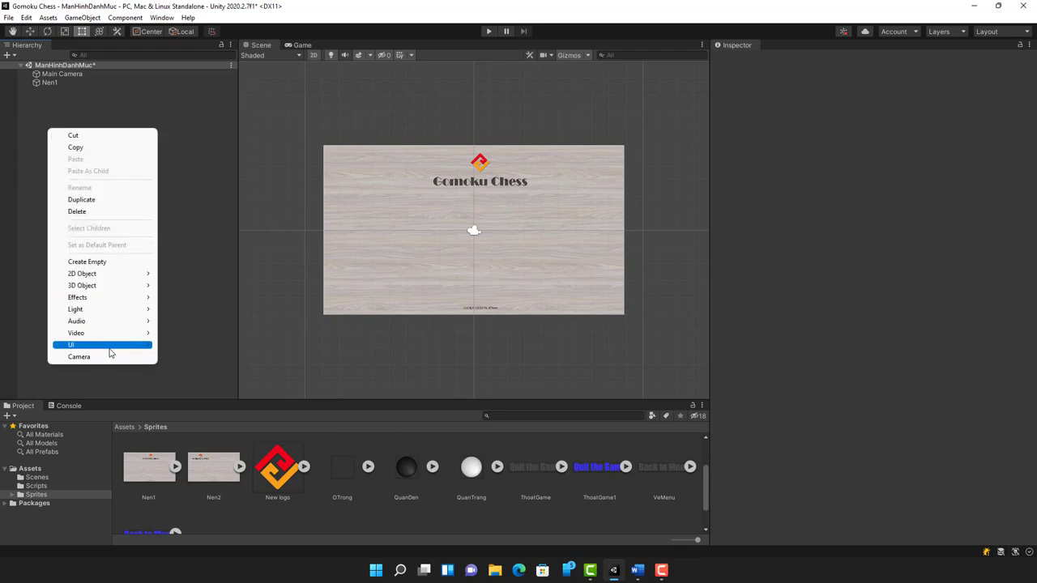
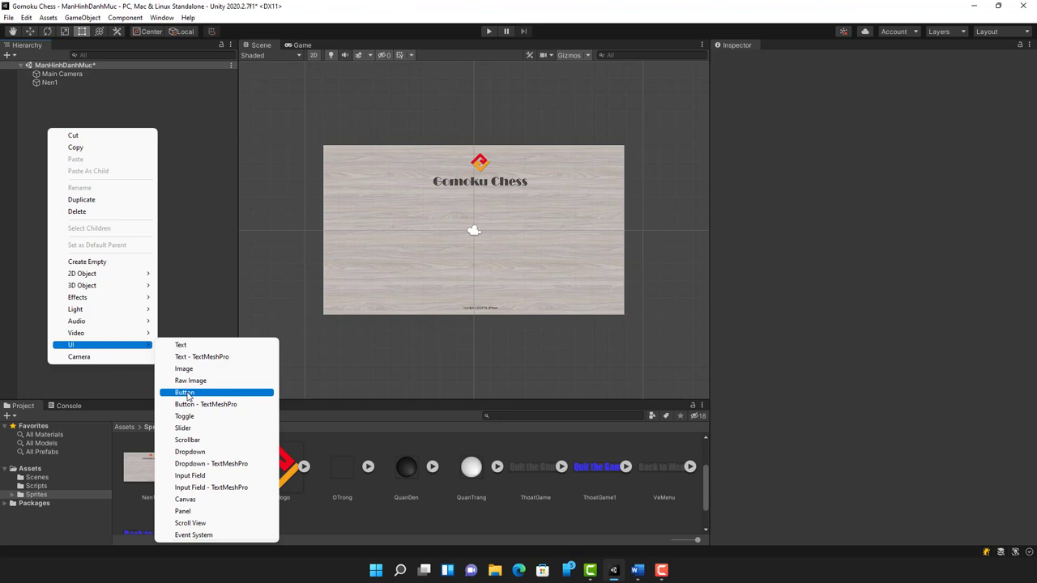
# - Add a UI Button to ManHinhDanhMuc, creating a Canvas and EventSystem, then select the Canvas
pyautogui.click(186, 394)
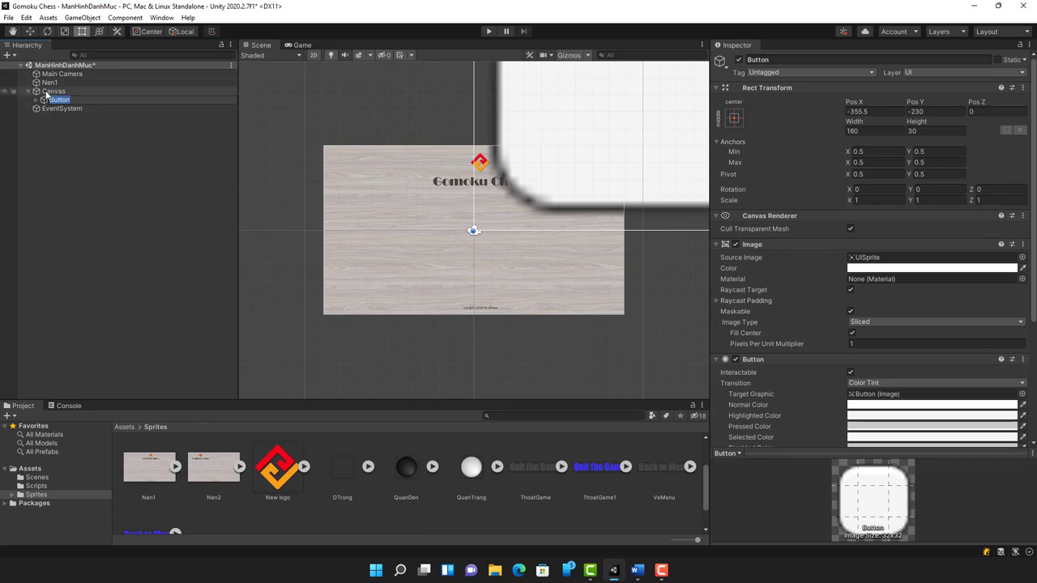
pyautogui.click(50, 92)
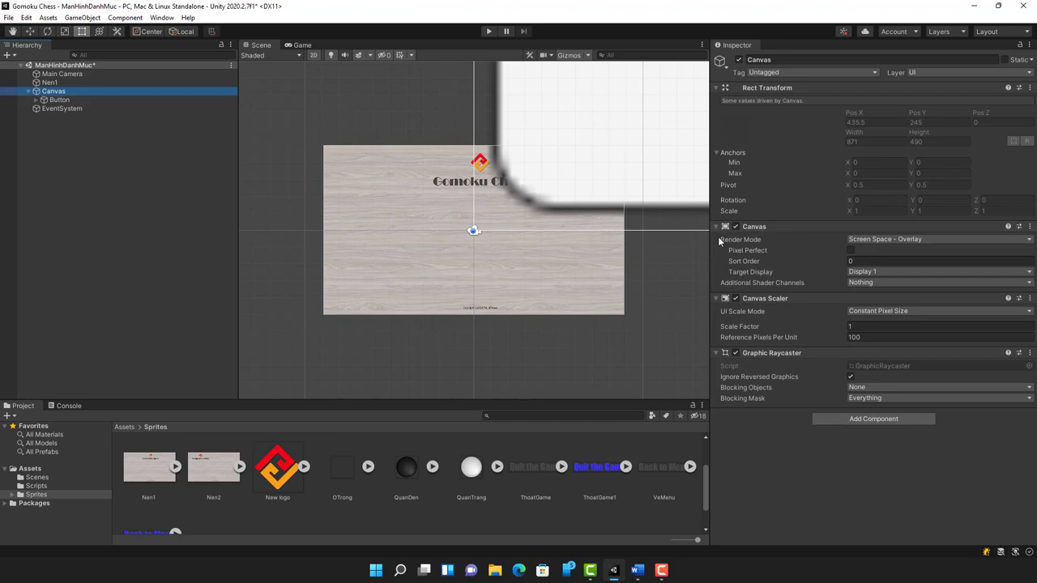
# - Switch the Canvas render mode to Screen Space - Camera with Main Camera as render camera
pyautogui.click(913, 241)
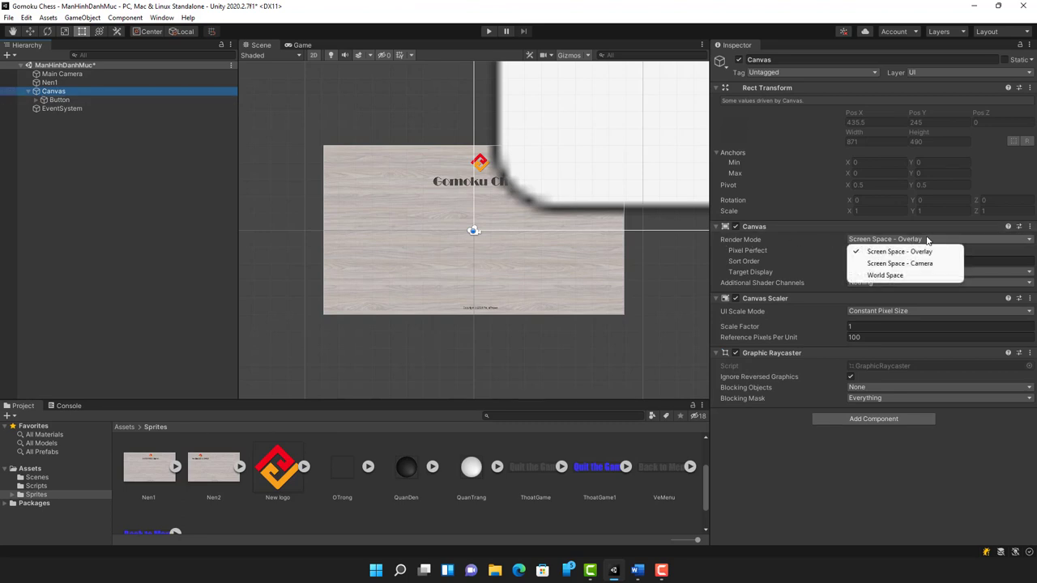
pyautogui.click(890, 268)
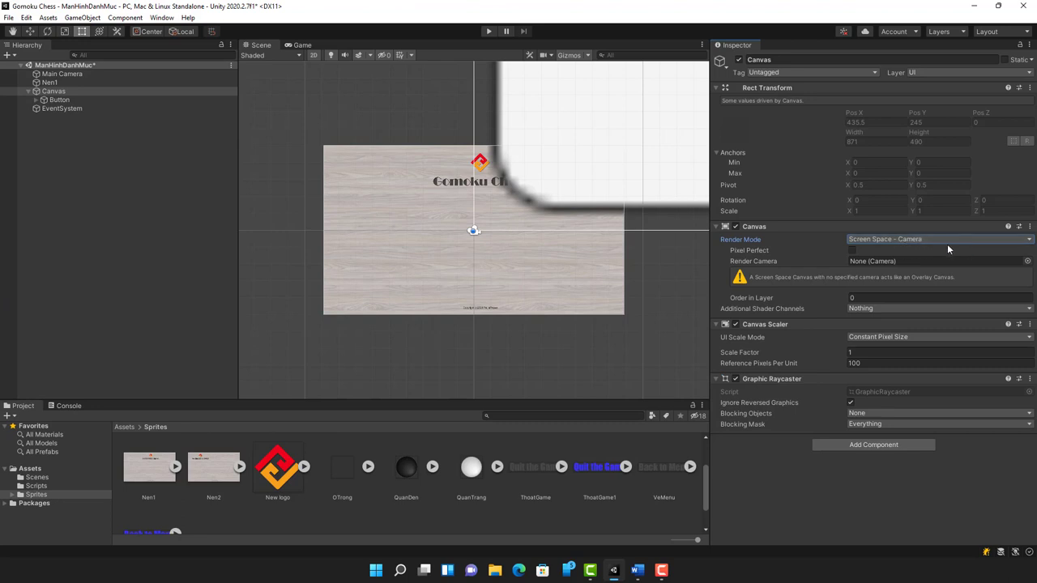
pyautogui.moveTo(54, 91); pyautogui.dragTo(875, 261)
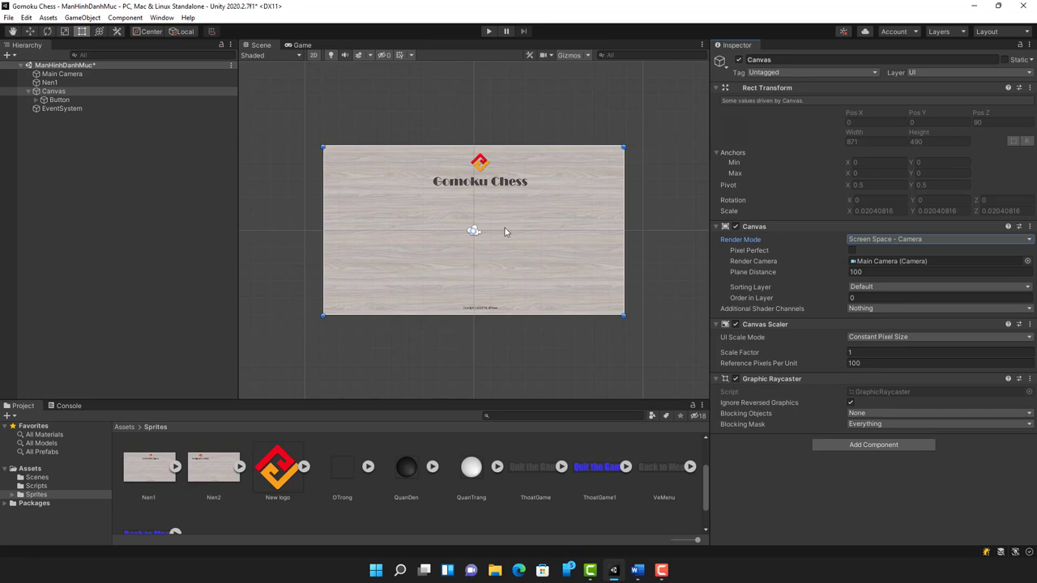
pyautogui.scroll(1, 423, 261)
pyautogui.scroll(1, 424, 261)
pyautogui.scroll(1, 423, 261)
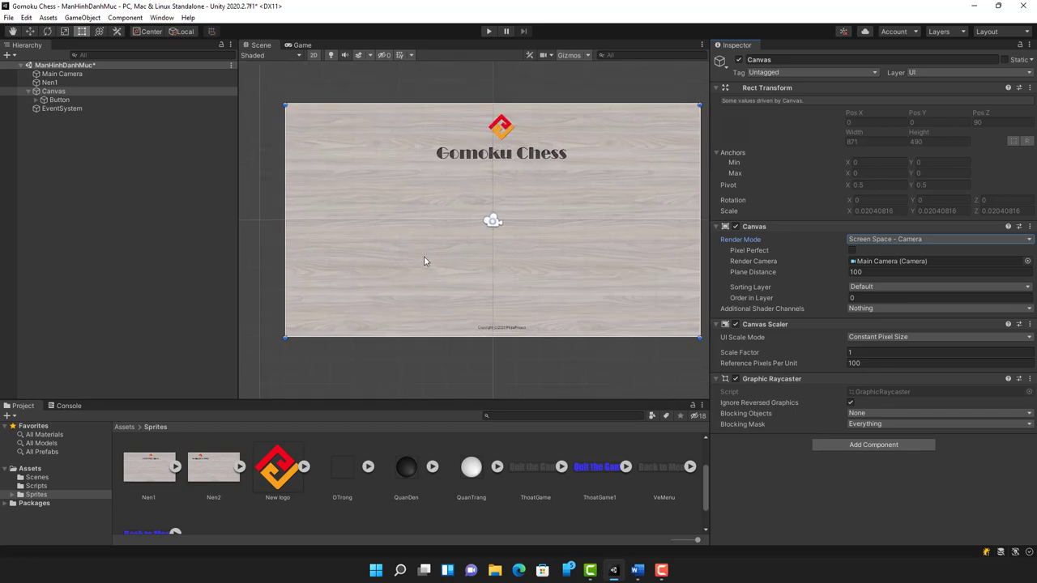
pyautogui.scroll(-1, 424, 261)
# - Move the Button to the canvas centre just below the Gomoku Chess title
pyautogui.click(51, 100)
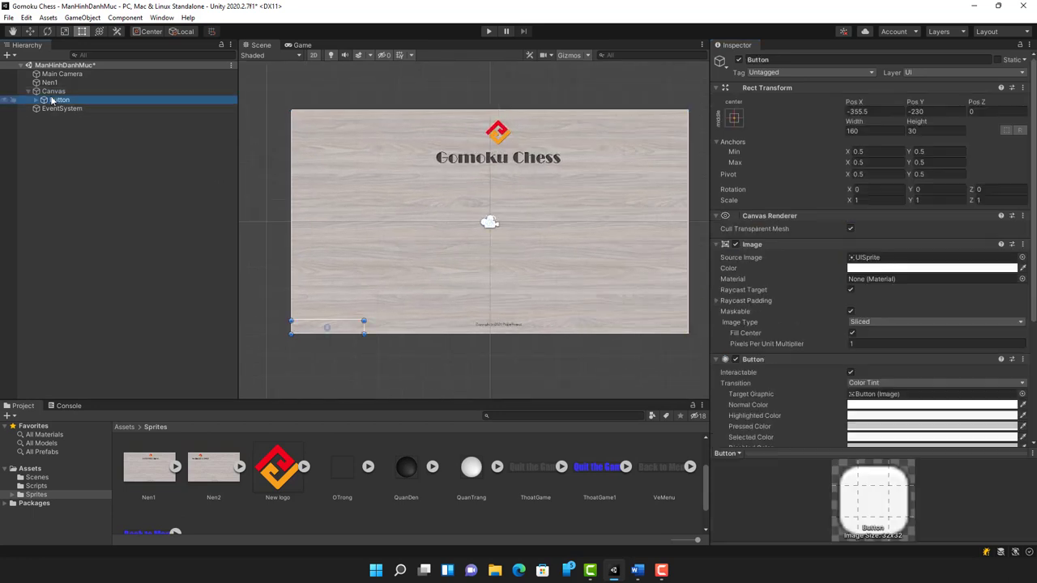
pyautogui.moveTo(327, 329)
pyautogui.mouseDown()
pyautogui.moveTo(495, 194)
pyautogui.moveTo(489, 203)
pyautogui.mouseUp()
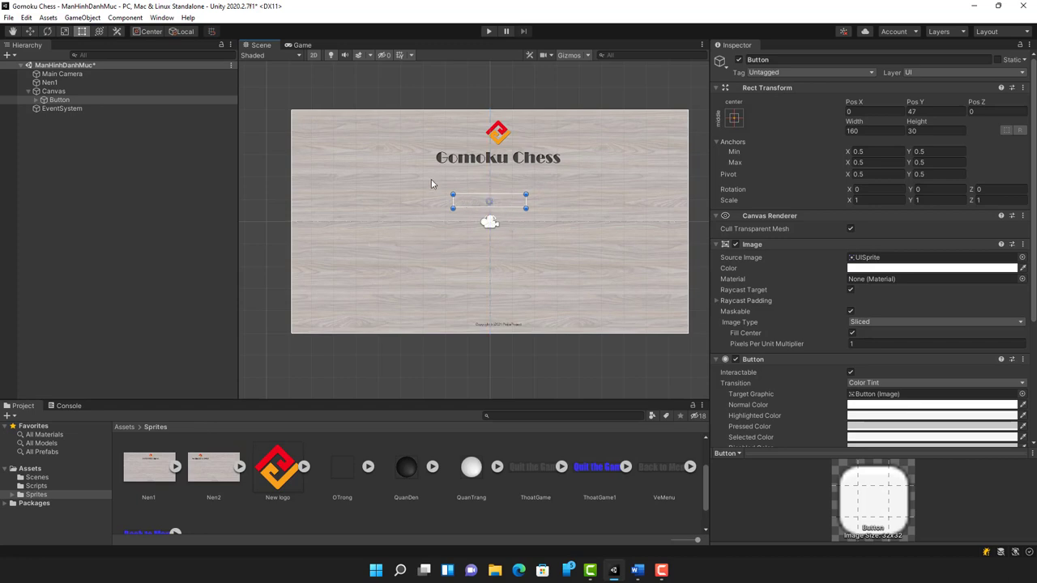
pyautogui.click(384, 167)
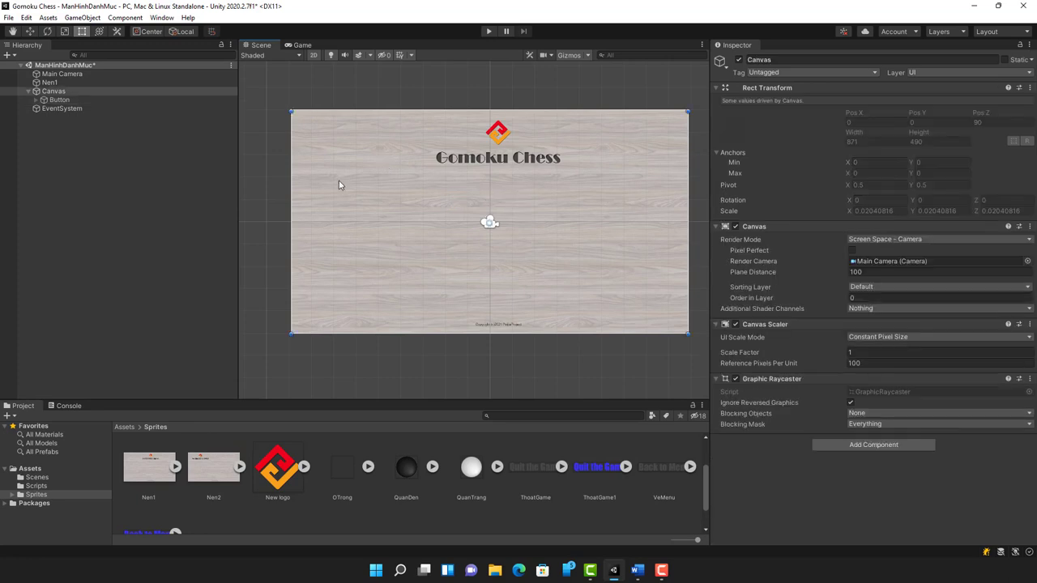
# - Set the Nen1 background's Sprite Renderer Order in Layer to -1 so the button shows
pyautogui.click(143, 83)
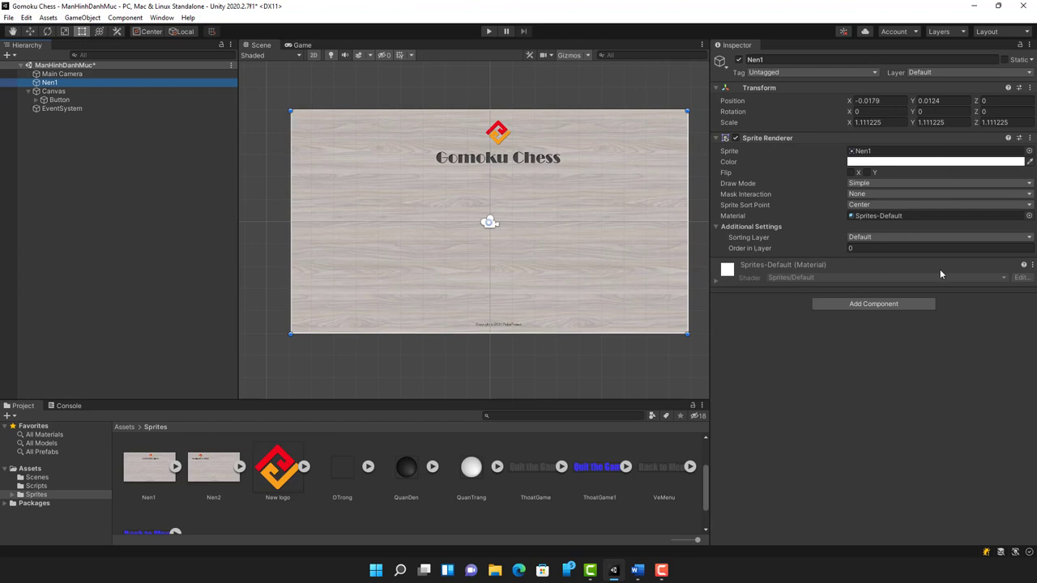
pyautogui.click(859, 248)
pyautogui.write('-')
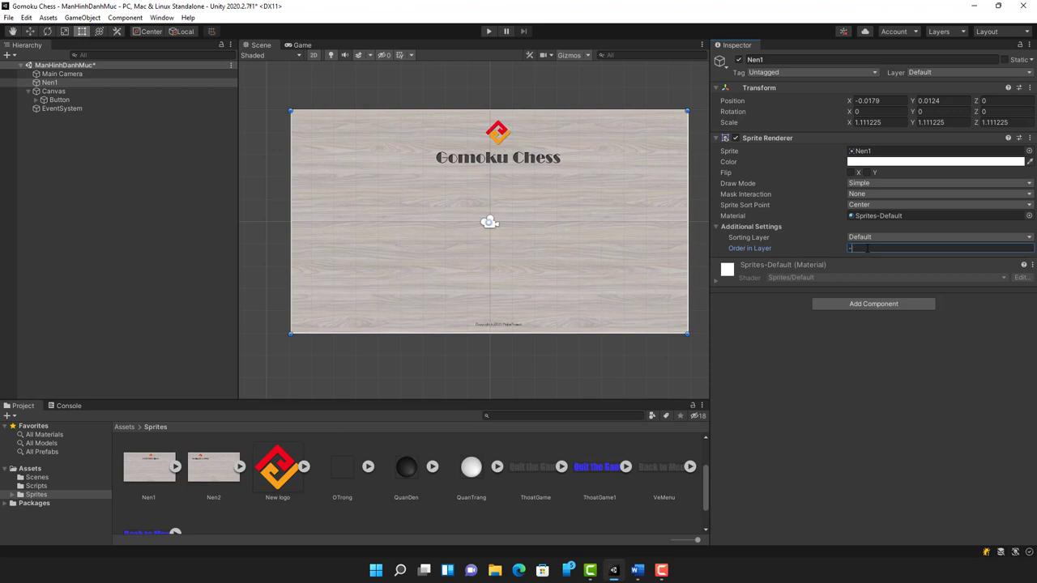
pyautogui.write('1')
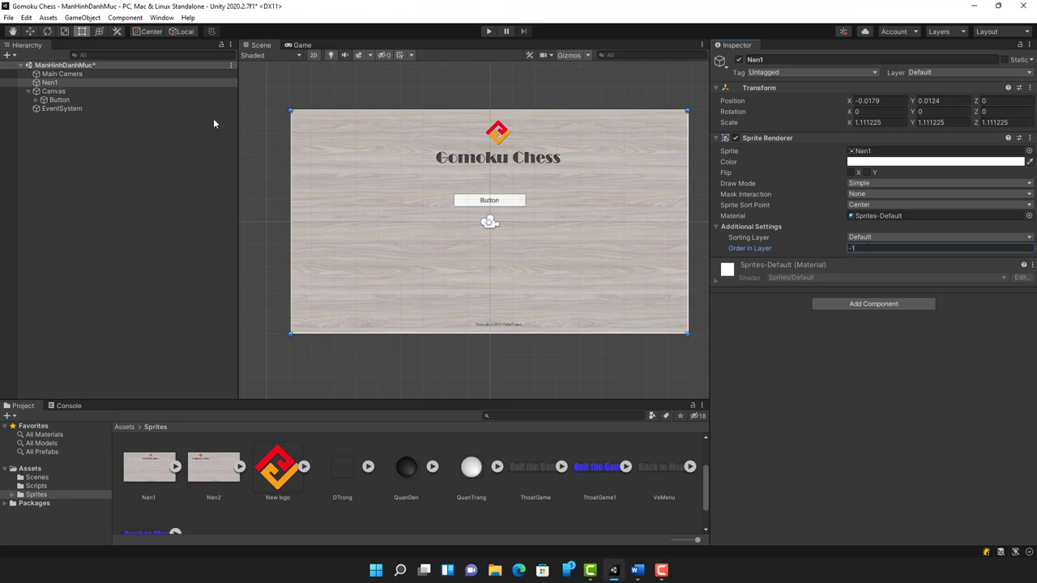
pyautogui.click(162, 99)
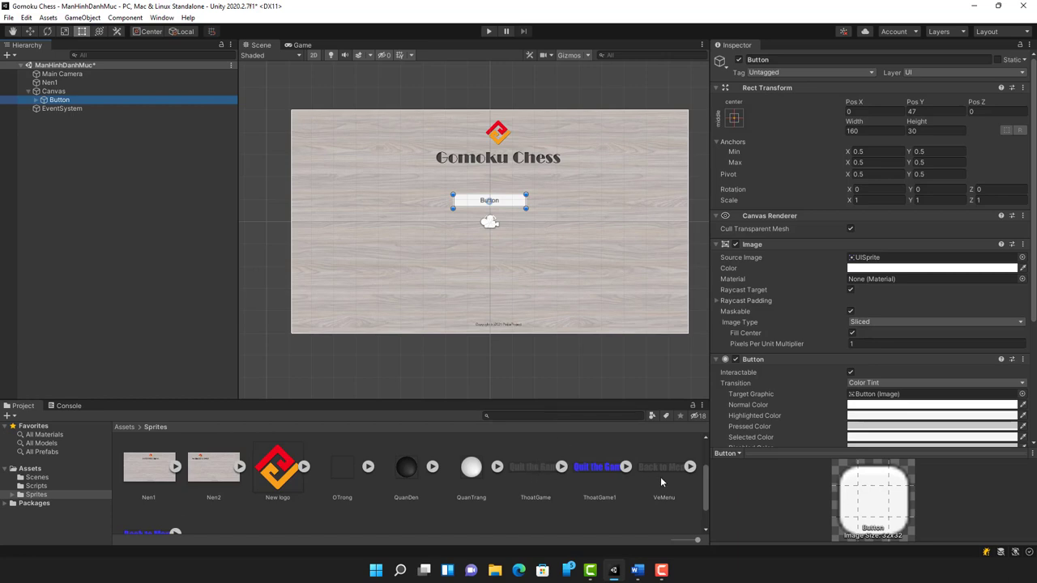
# - Give the Button the 1NguoiChoi 'Human VS Computer' sprite and duplicate it as Button (1)
pyautogui.scroll(-2, 455, 487)
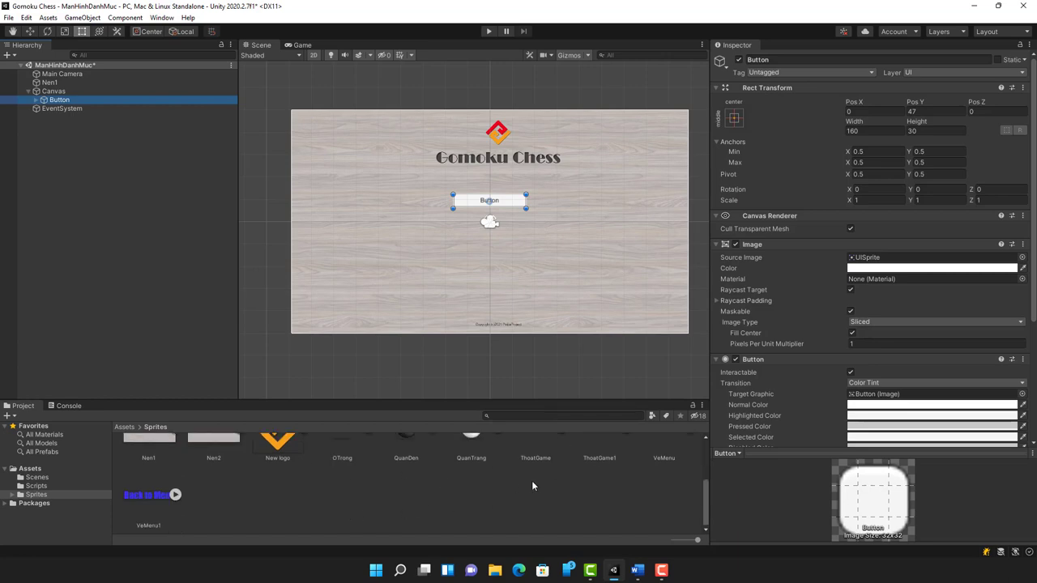
pyautogui.scroll(2, 532, 487)
pyautogui.scroll(2, 542, 483)
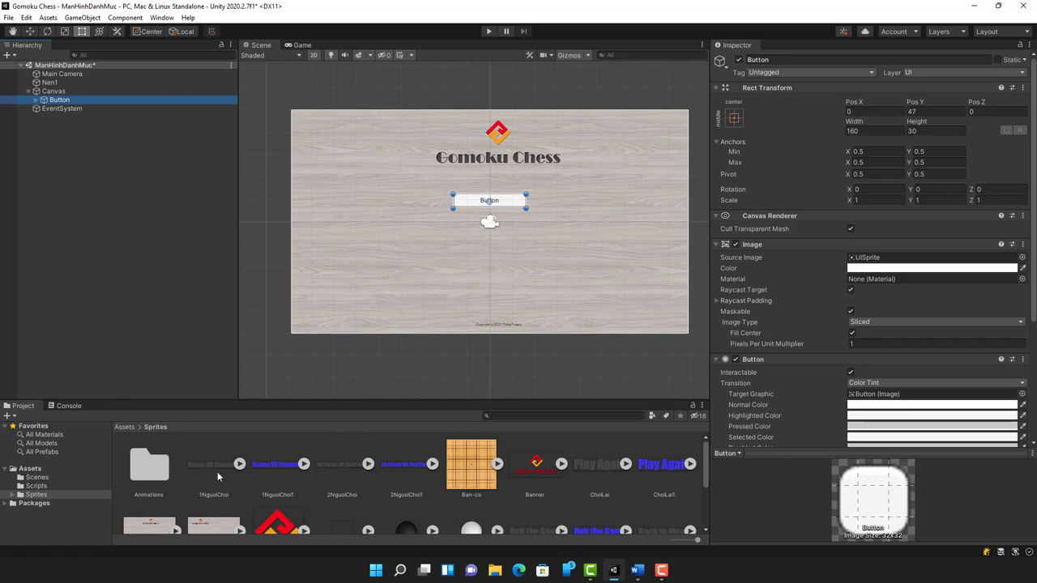
pyautogui.moveTo(212, 467)
pyautogui.mouseDown()
pyautogui.moveTo(493, 207)
pyautogui.moveTo(870, 259)
pyautogui.mouseUp()
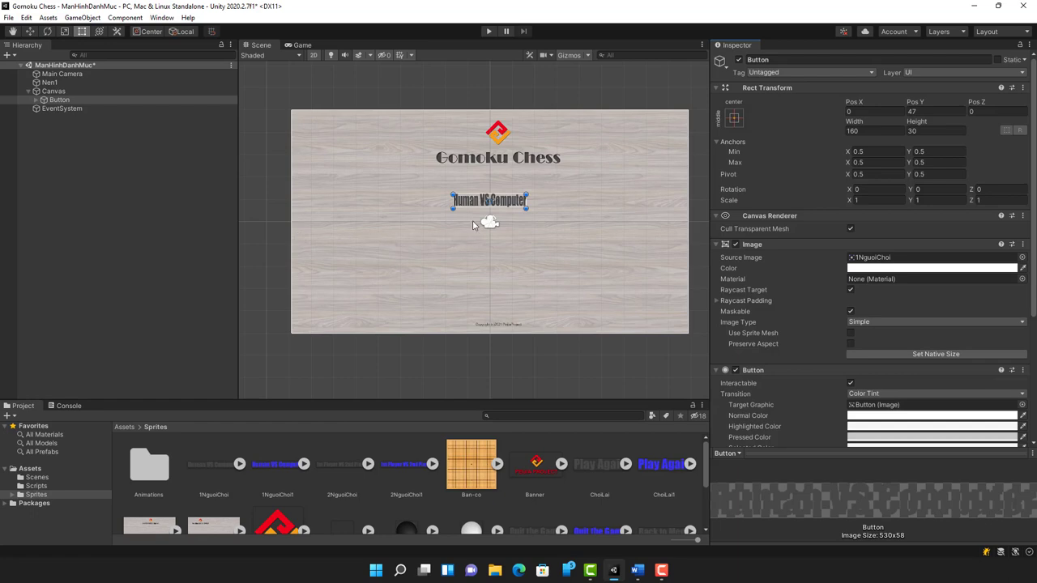
pyautogui.click(74, 100)
pyautogui.hotkey('ctrl', 'd')
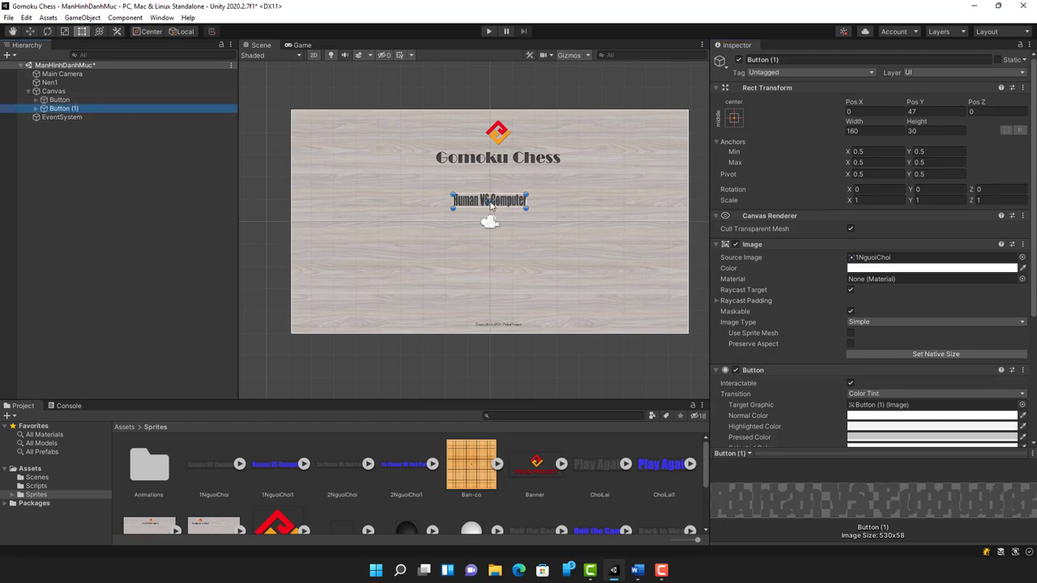
# - Place Button (1) below the original and add a third Button (2) further down
pyautogui.moveTo(490, 206); pyautogui.dragTo(490, 228)
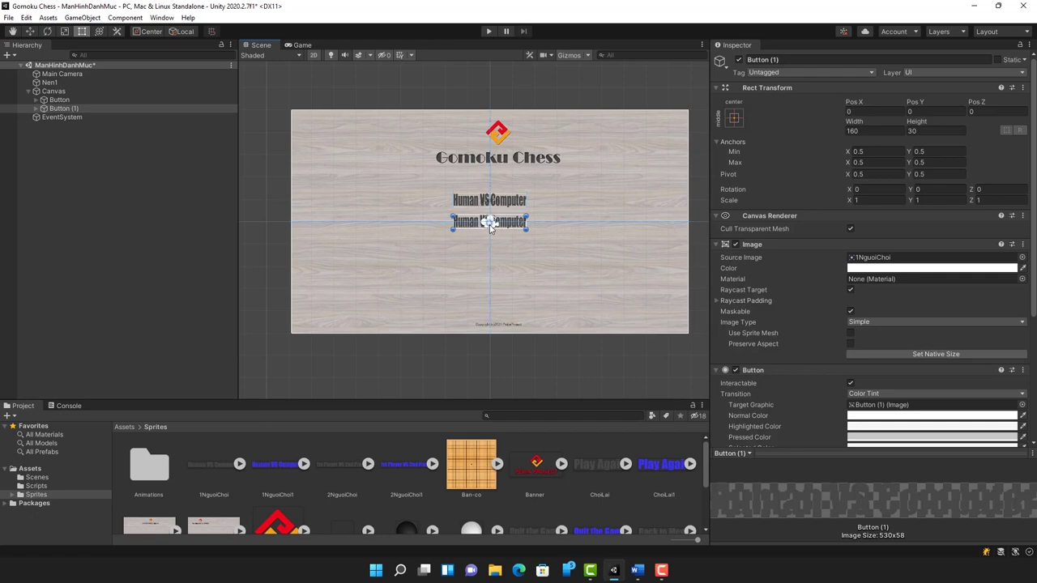
pyautogui.moveTo(490, 227); pyautogui.dragTo(493, 236)
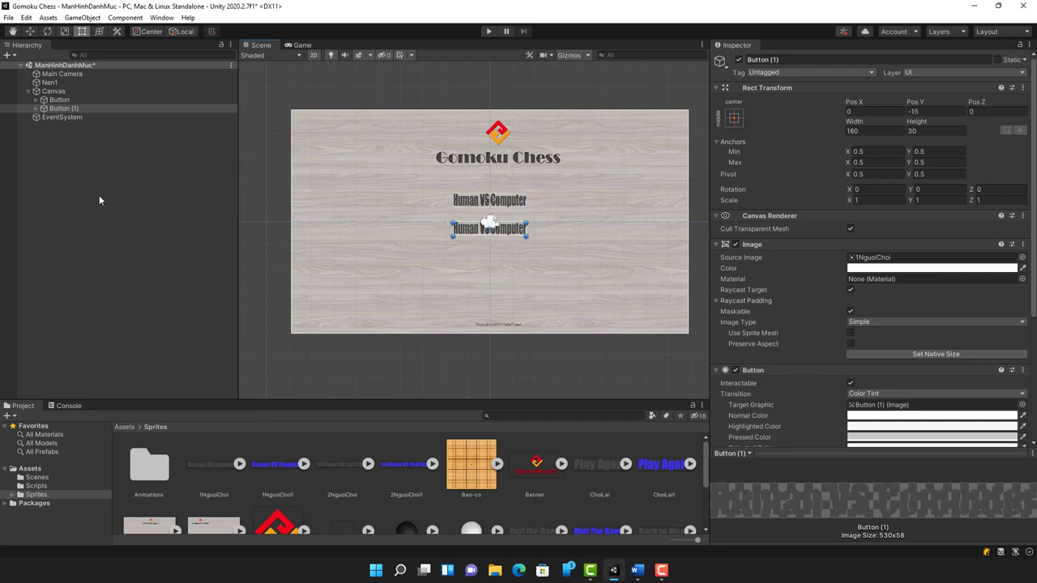
pyautogui.hotkey('ctrl', 'd')
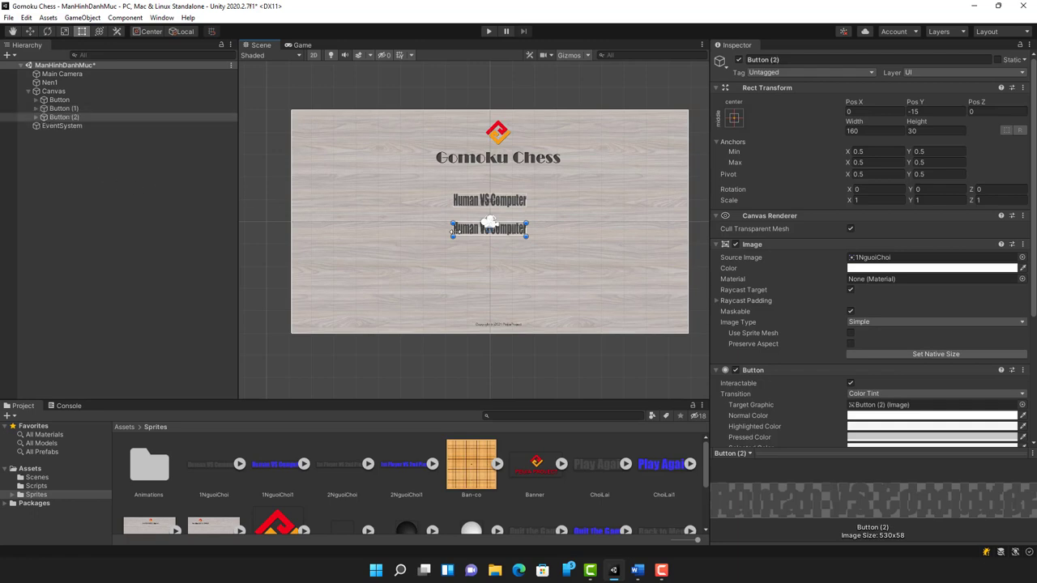
pyautogui.moveTo(490, 235); pyautogui.dragTo(489, 269)
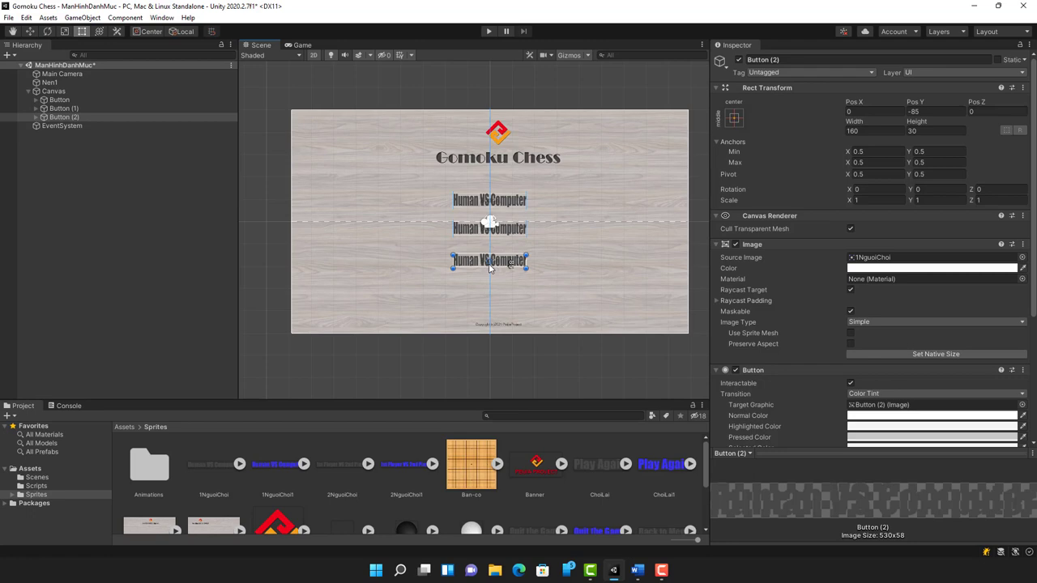
# - Give Button (1) the 2NguoiChoi image and Button (2) the ThoatGame 'Quit the Game' image
pyautogui.click(507, 234)
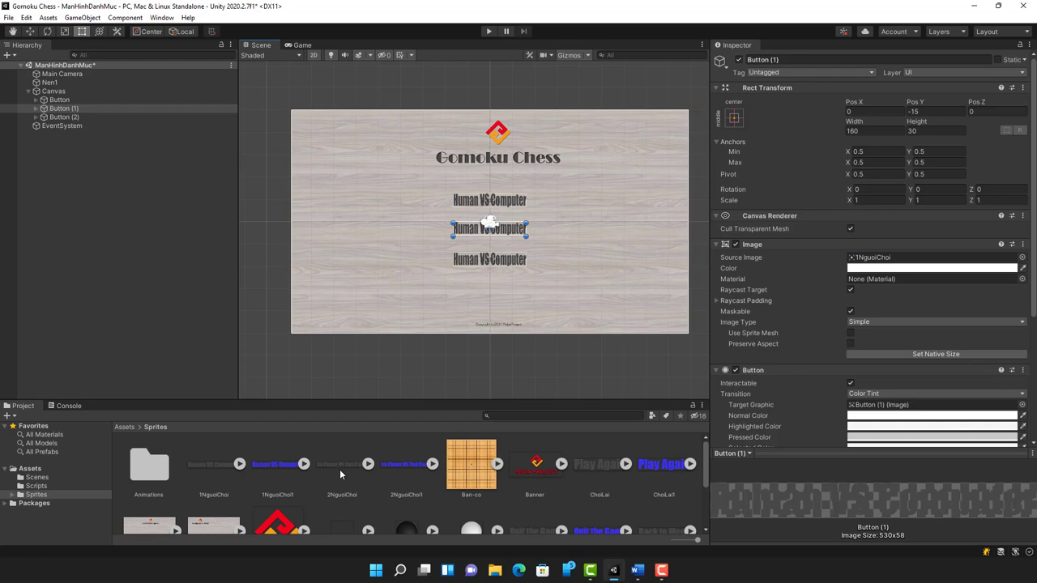
pyautogui.moveTo(336, 469)
pyautogui.mouseDown()
pyautogui.moveTo(821, 343)
pyautogui.moveTo(911, 264)
pyautogui.mouseUp()
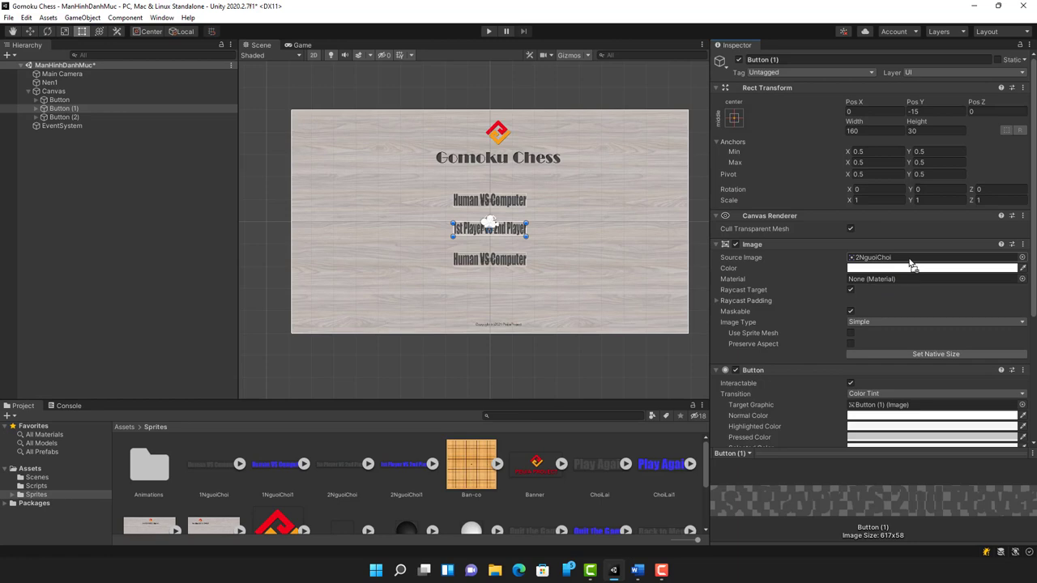
pyautogui.click(510, 263)
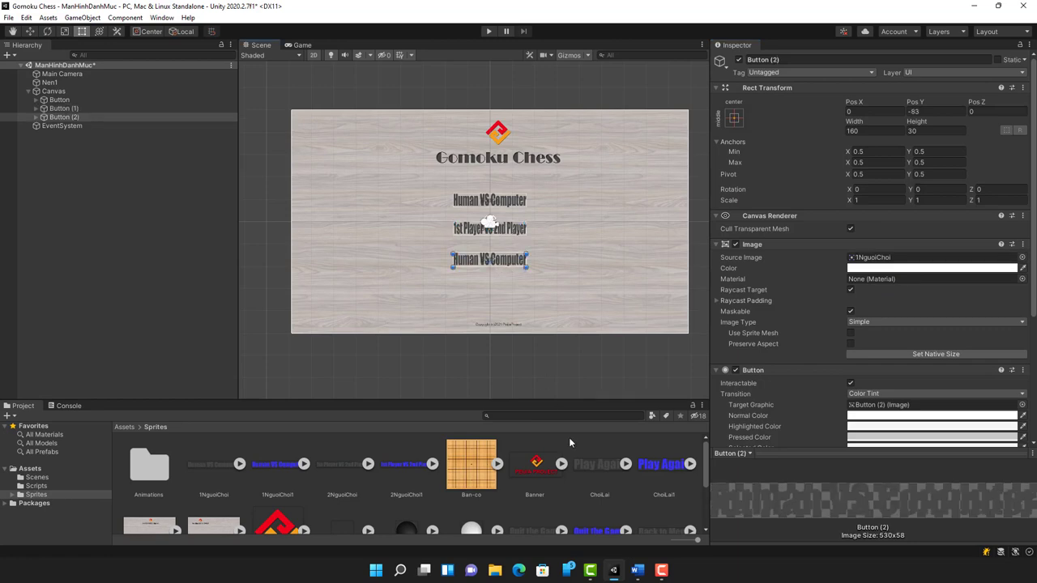
pyautogui.scroll(-2, 610, 481)
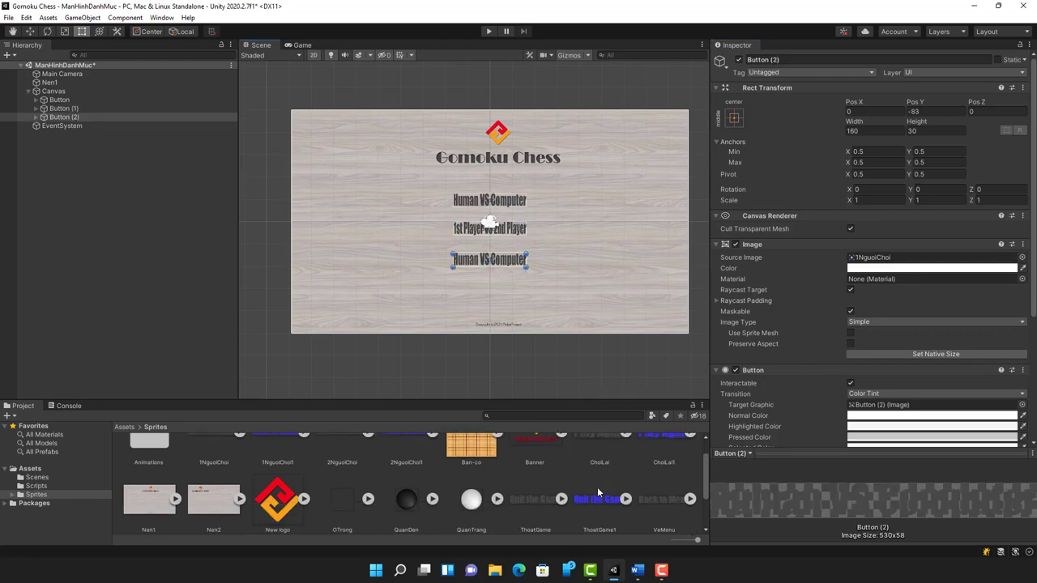
pyautogui.scroll(-1, 597, 487)
pyautogui.moveTo(531, 470)
pyautogui.mouseDown()
pyautogui.moveTo(849, 333)
pyautogui.moveTo(886, 260)
pyautogui.mouseUp()
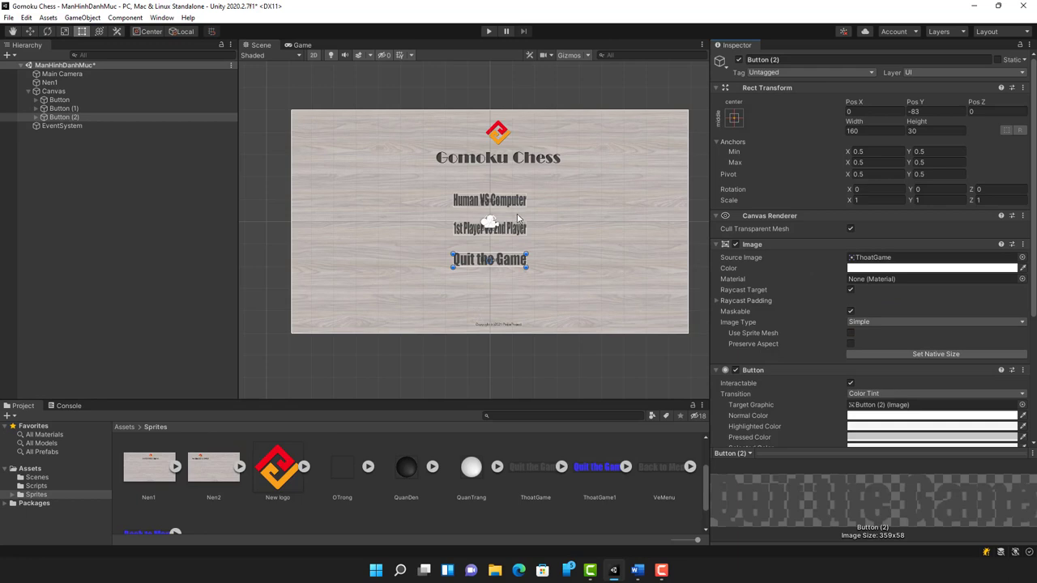
pyautogui.click(513, 202)
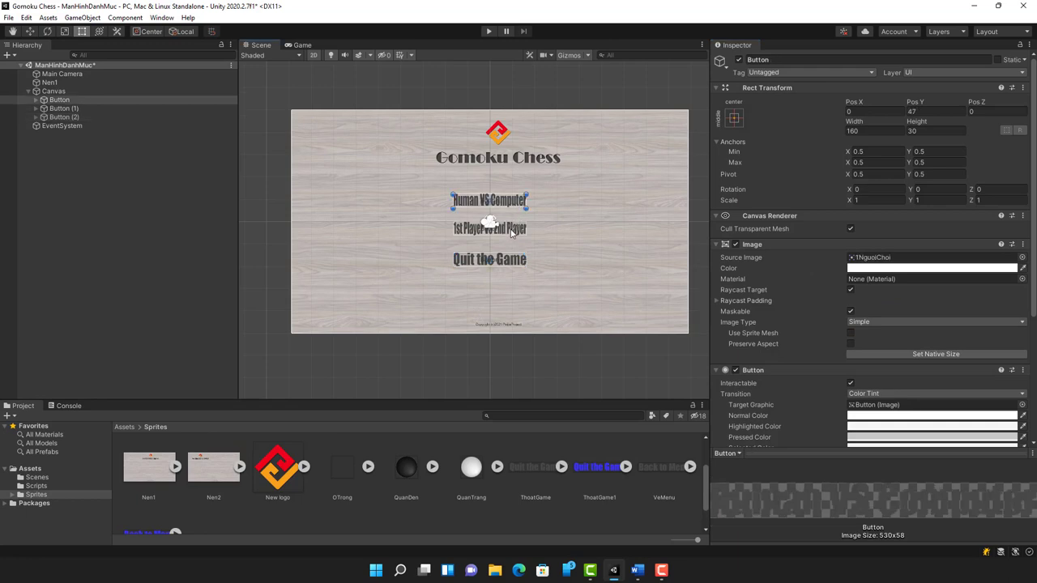
pyautogui.click(513, 231)
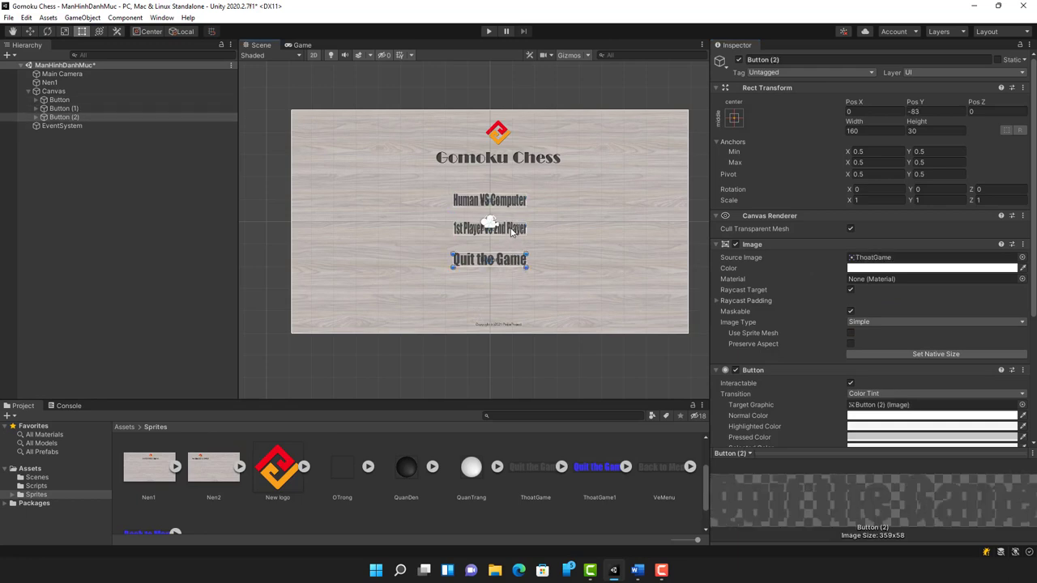
pyautogui.click(516, 201)
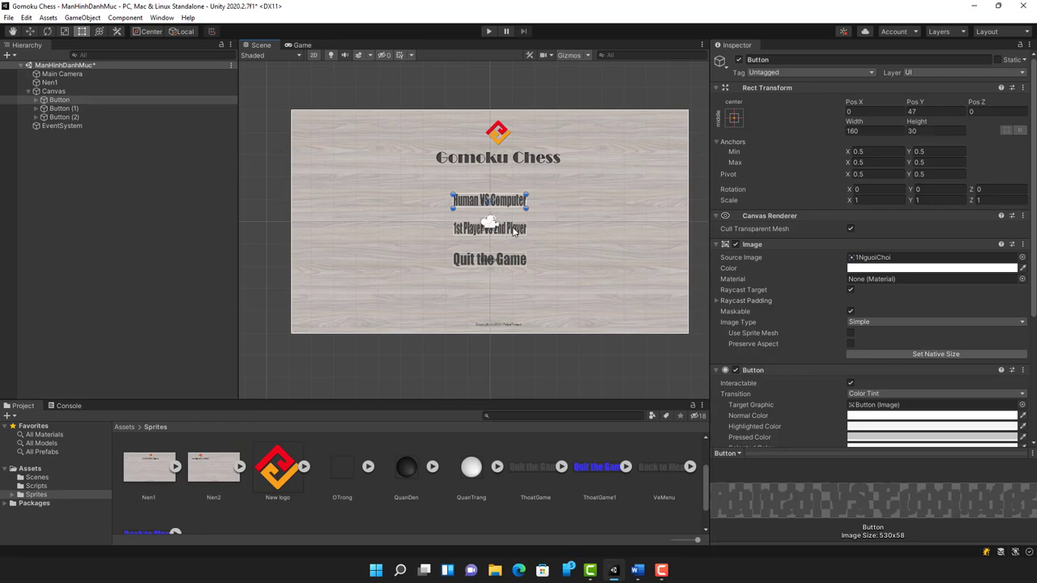
pyautogui.click(513, 231)
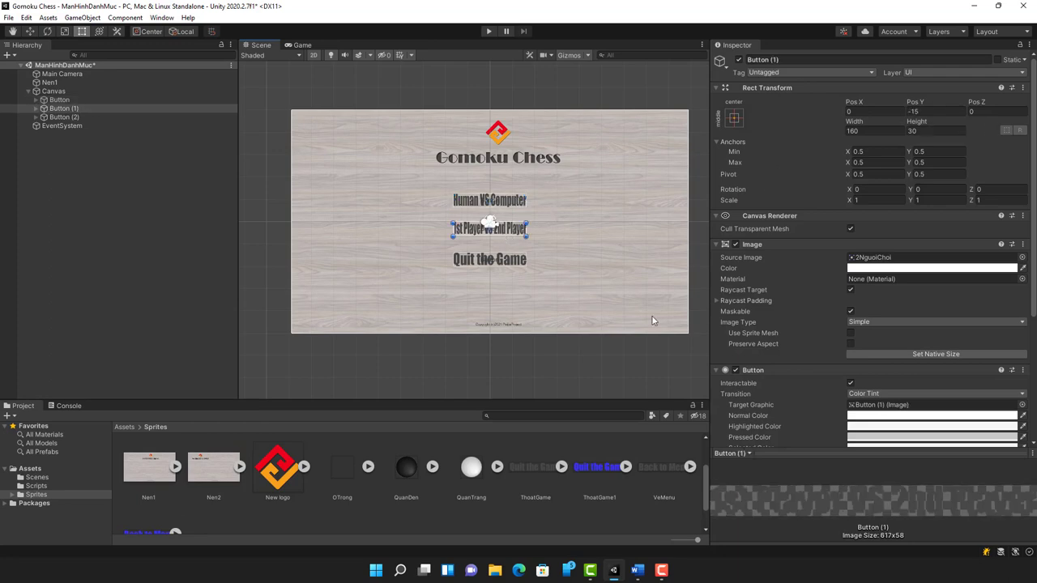
pyautogui.click(489, 32)
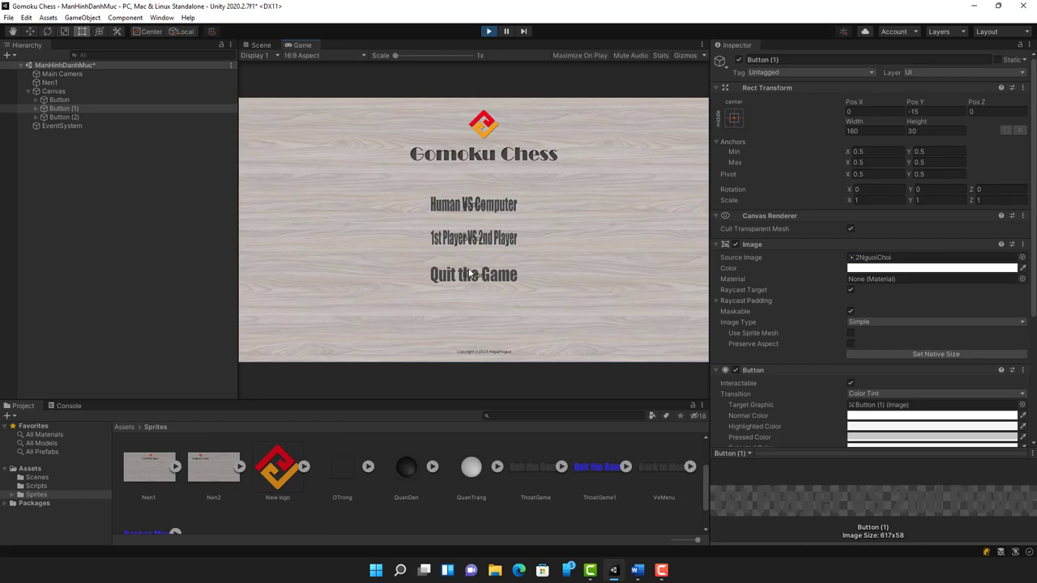
pyautogui.click(488, 32)
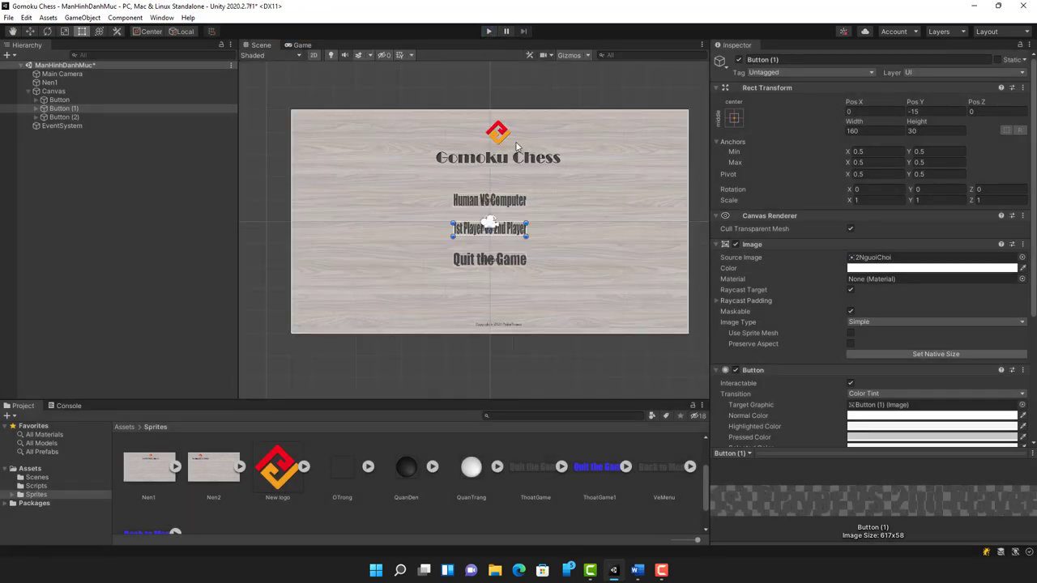
pyautogui.click(508, 202)
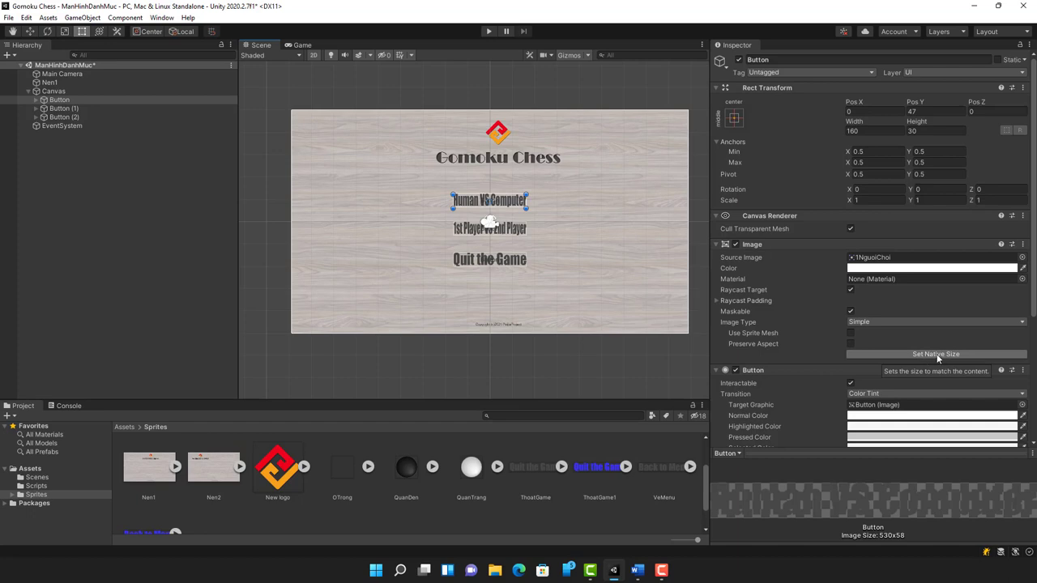
# - Apply Set Native Size to the Human VS Computer, two-player and Quit the Game buttons
pyautogui.click(936, 354)
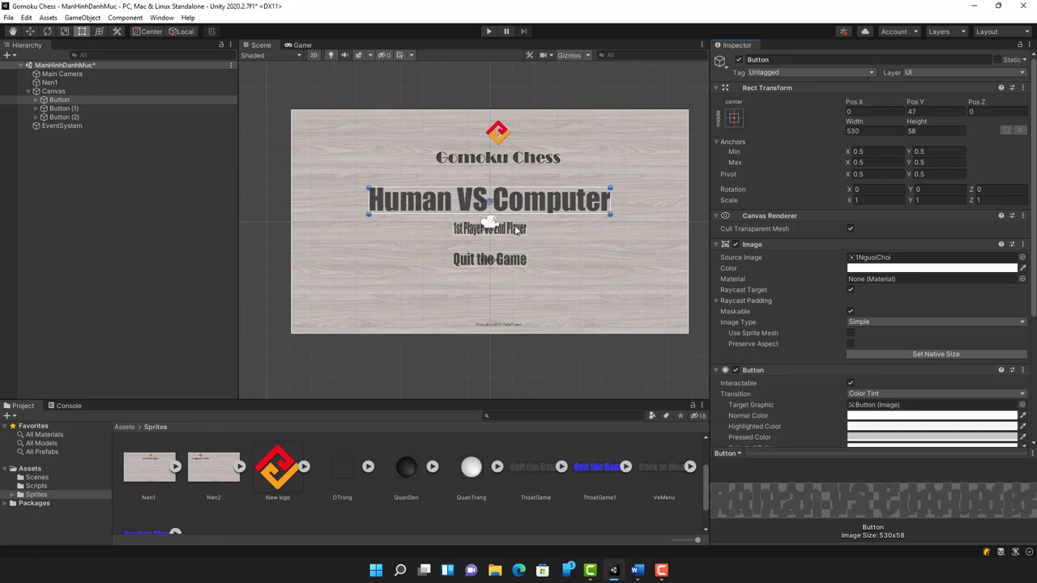
pyautogui.click(515, 231)
pyautogui.click(936, 354)
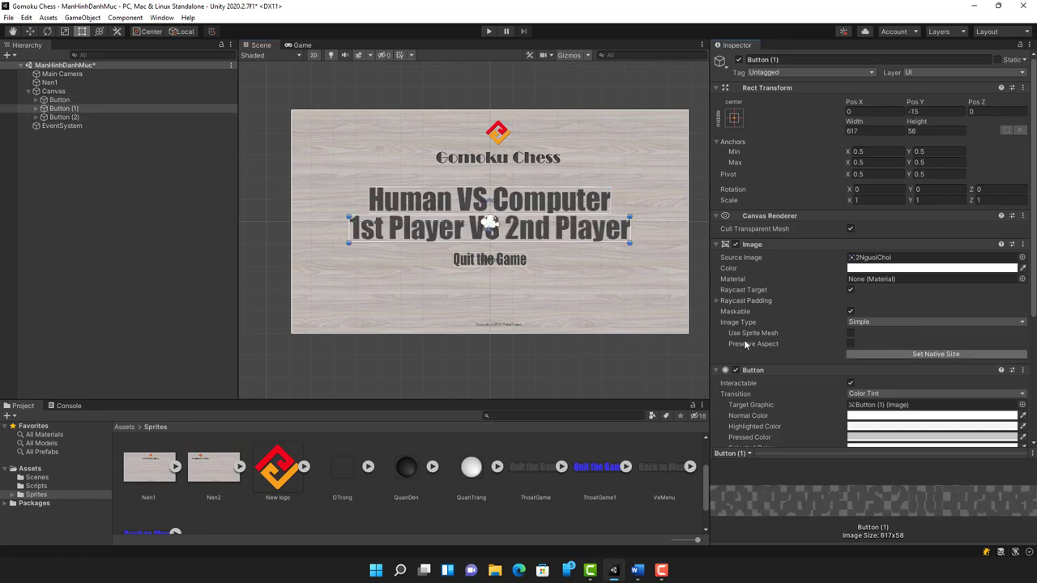
pyautogui.click(512, 264)
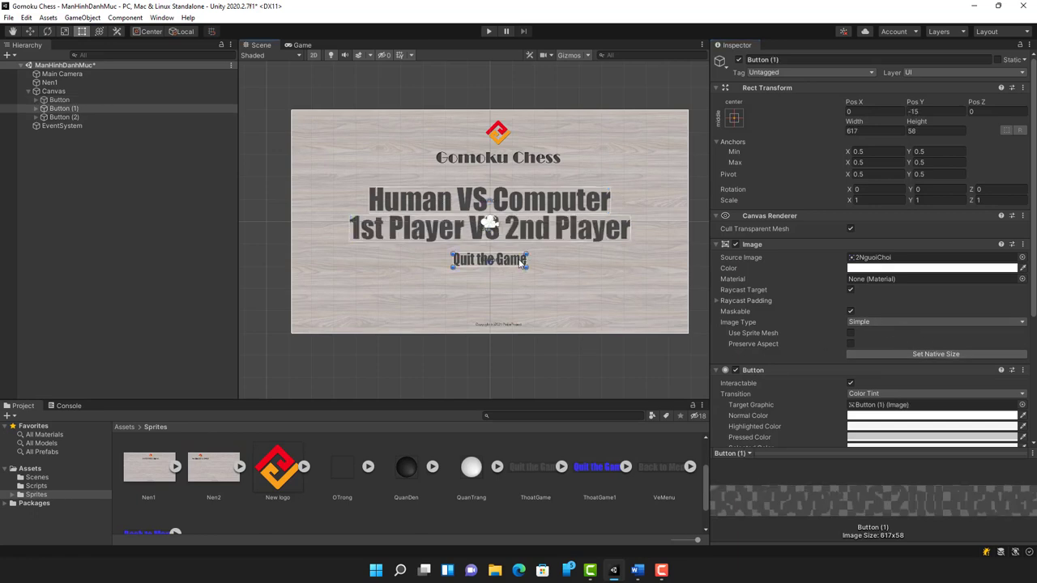
pyautogui.click(930, 356)
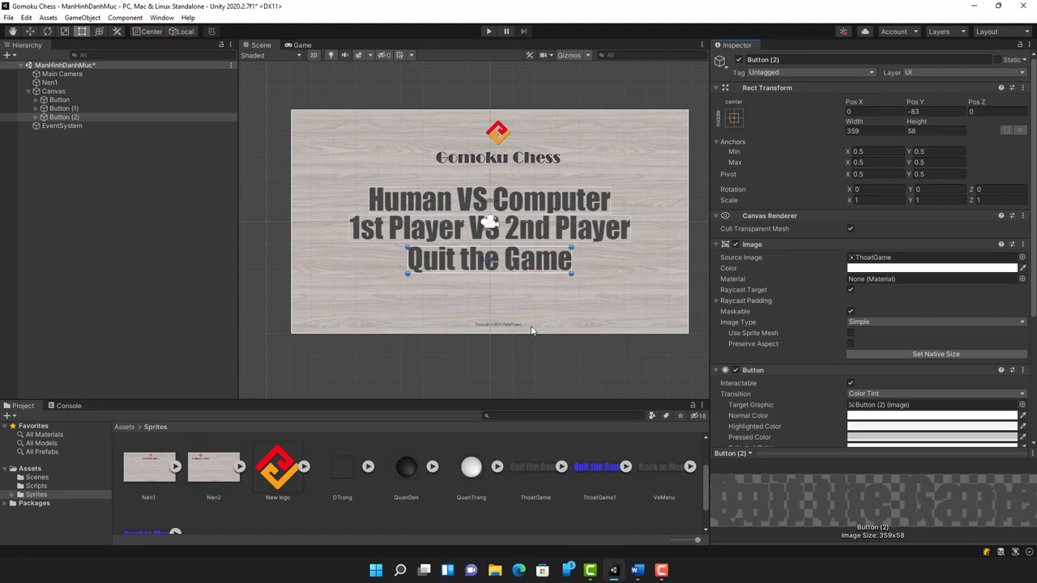
pyautogui.click(550, 200)
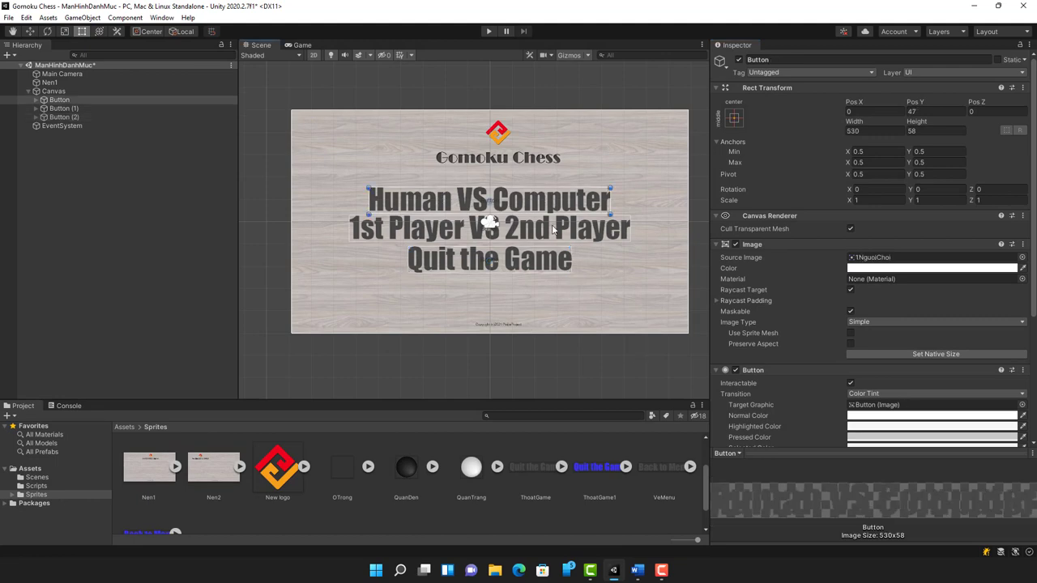
pyautogui.click(555, 265)
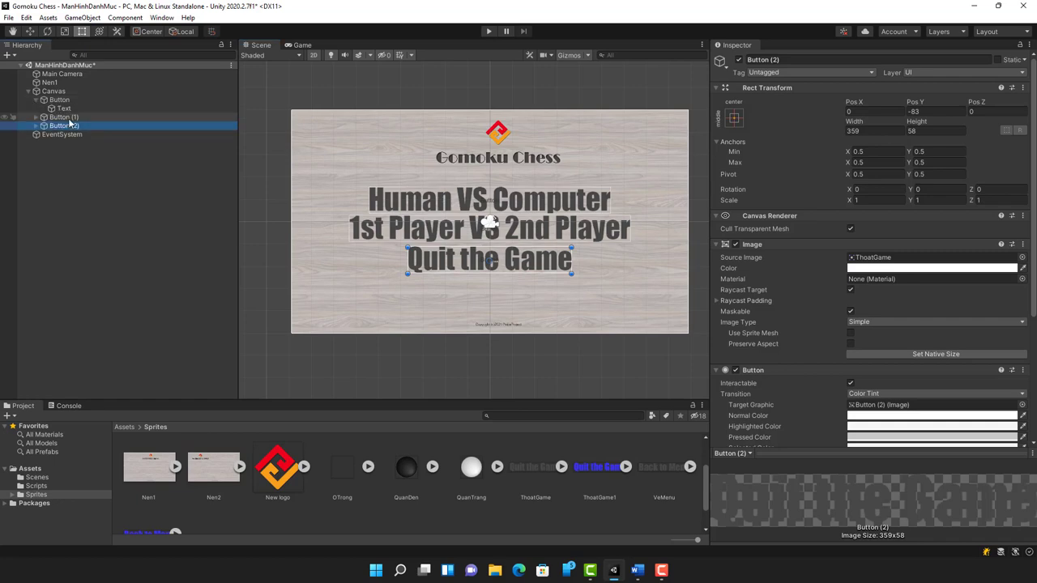
# - Disable the default Text component on each of the three menu buttons' Text children
pyautogui.click(63, 109)
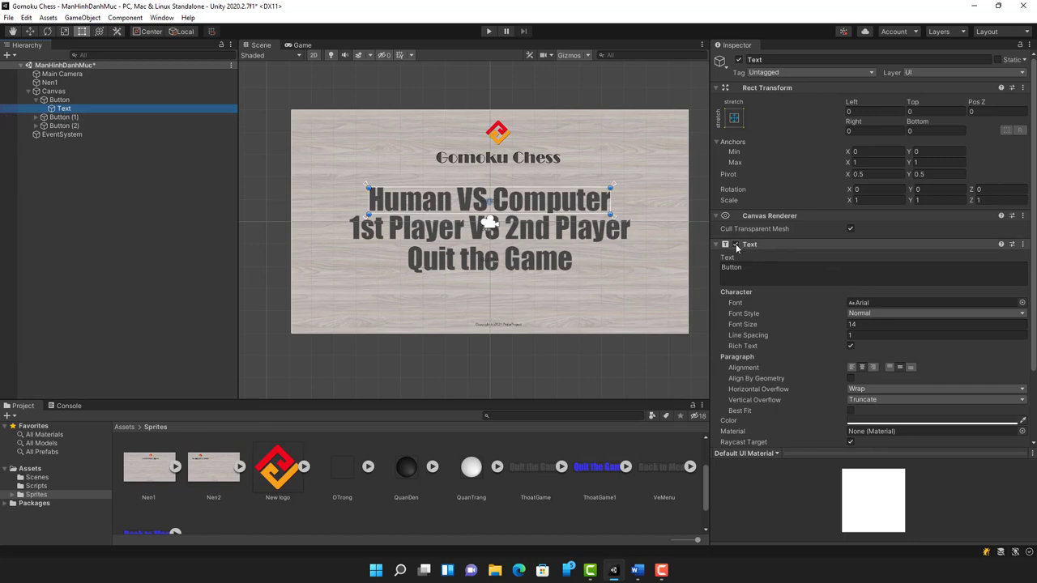
pyautogui.click(736, 246)
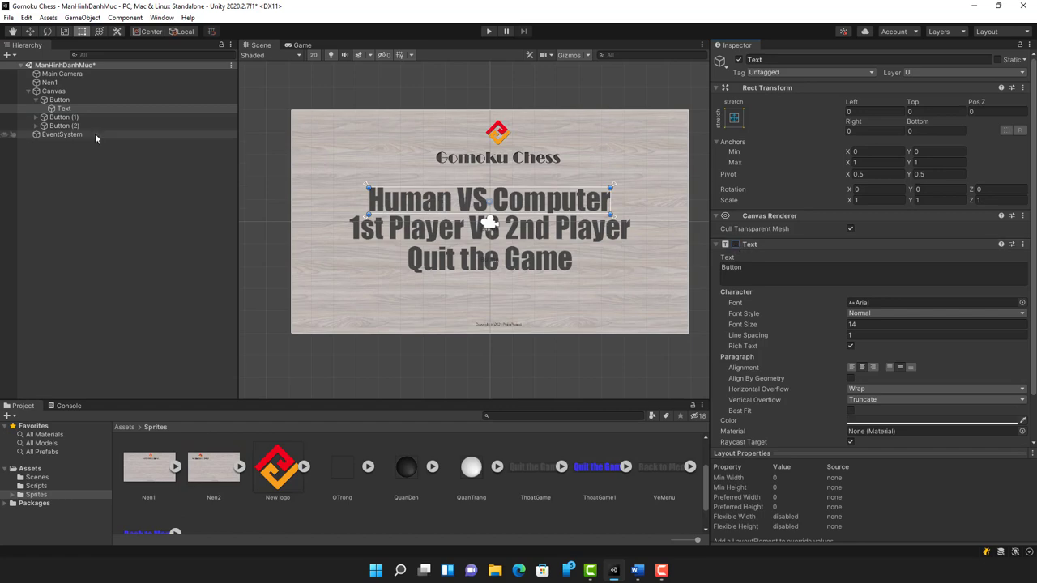
pyautogui.click(38, 117)
pyautogui.click(63, 126)
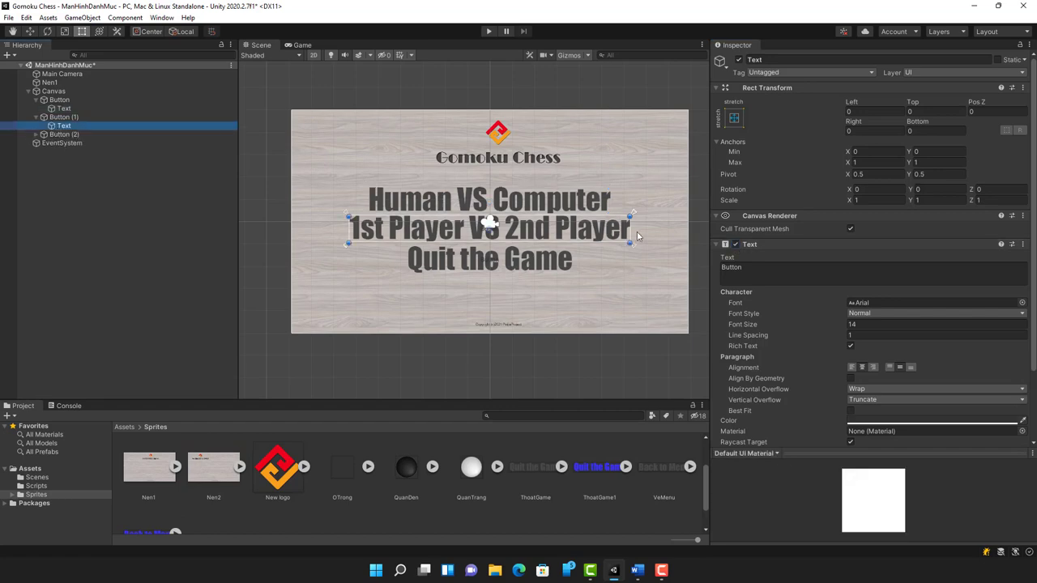
pyautogui.click(38, 134)
pyautogui.click(64, 143)
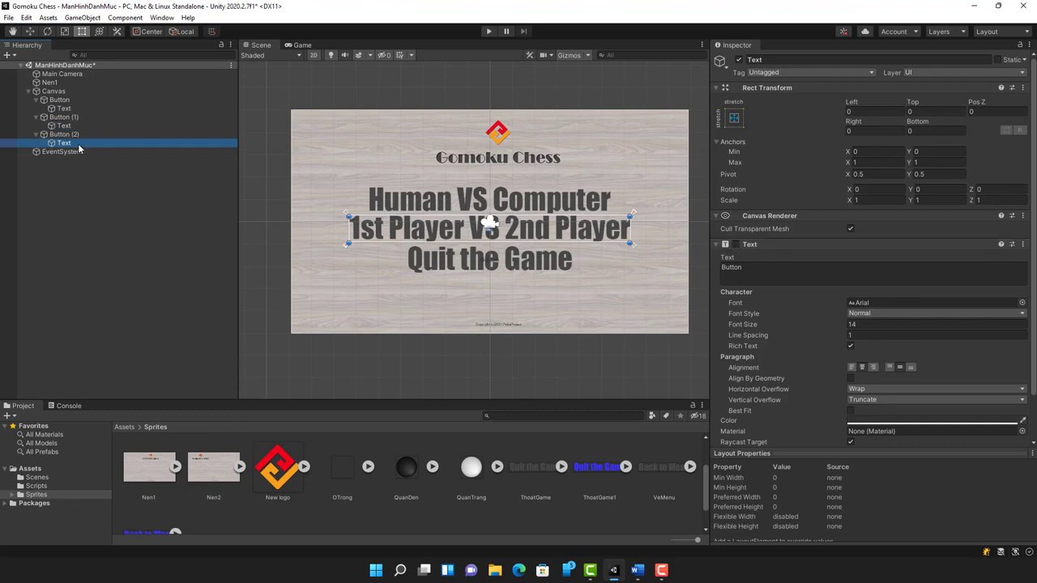
pyautogui.click(742, 245)
pyautogui.click(735, 245)
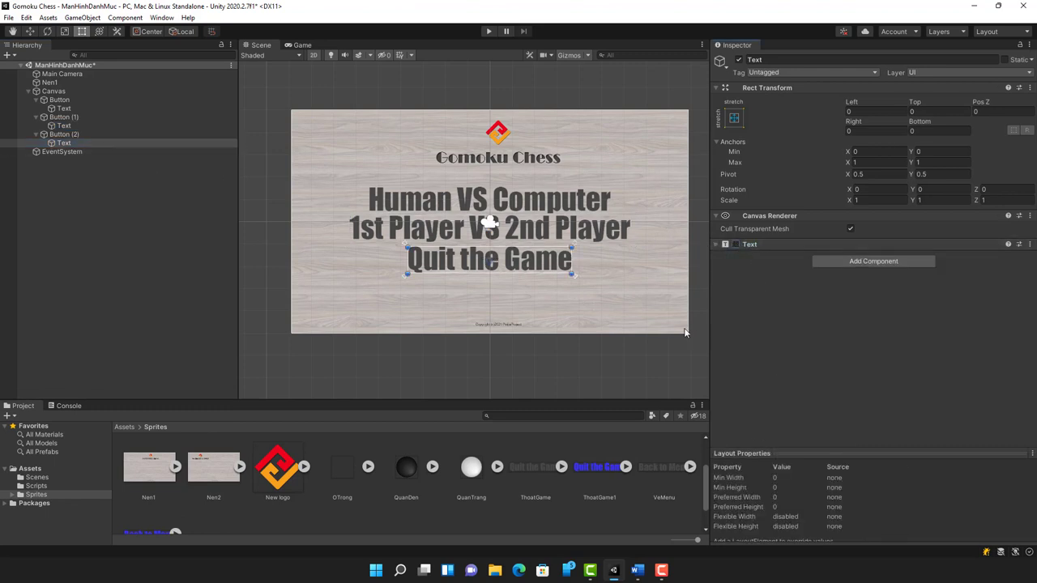
pyautogui.click(548, 207)
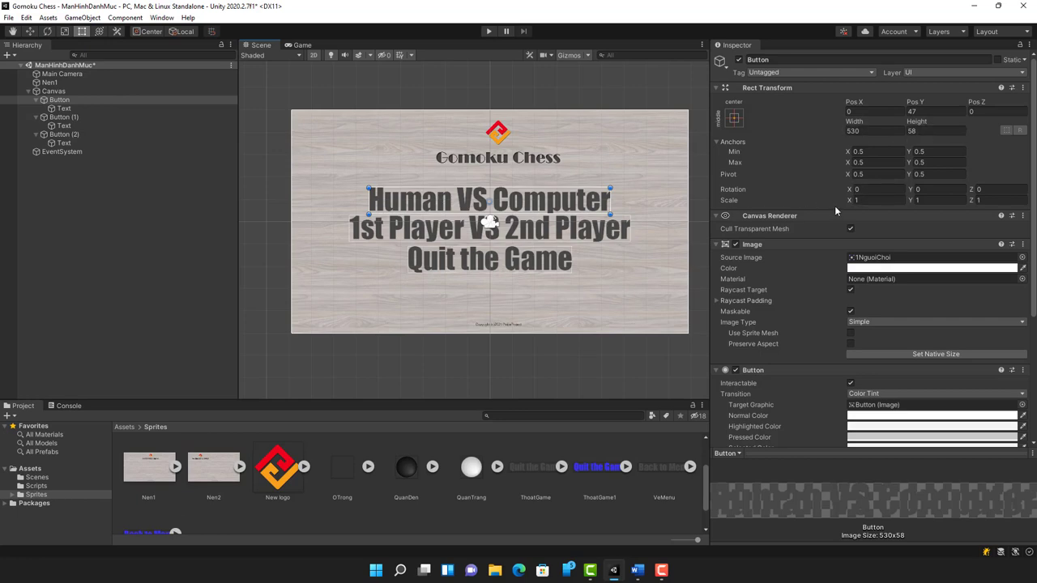
# - Set Scale X and Y to 0.5 on the Human VS Computer and two-player buttons
pyautogui.click(879, 203)
pyautogui.write('0')
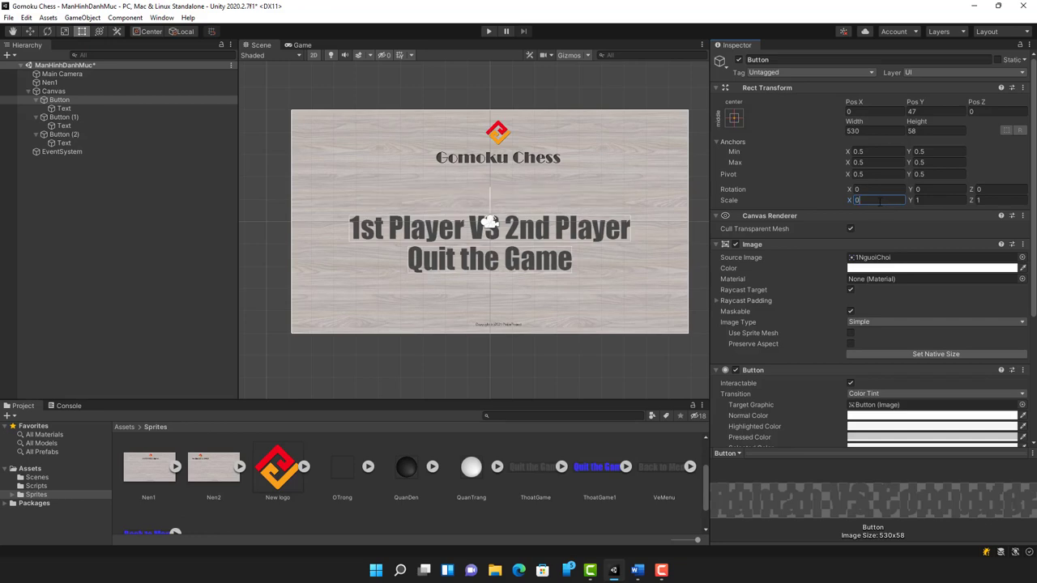
pyautogui.write('.5')
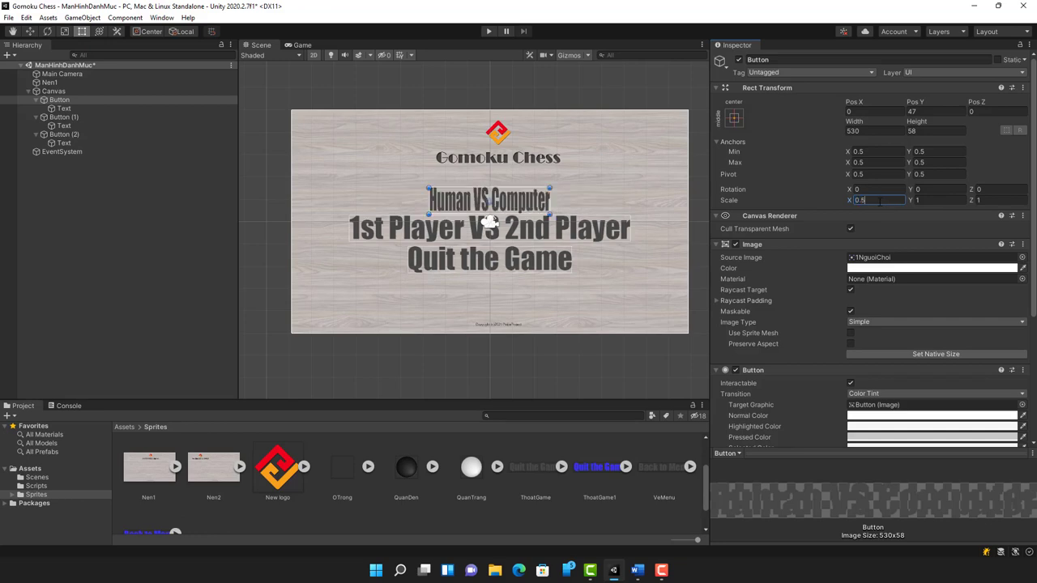
pyautogui.press('Tab')
pyautogui.write('0.5')
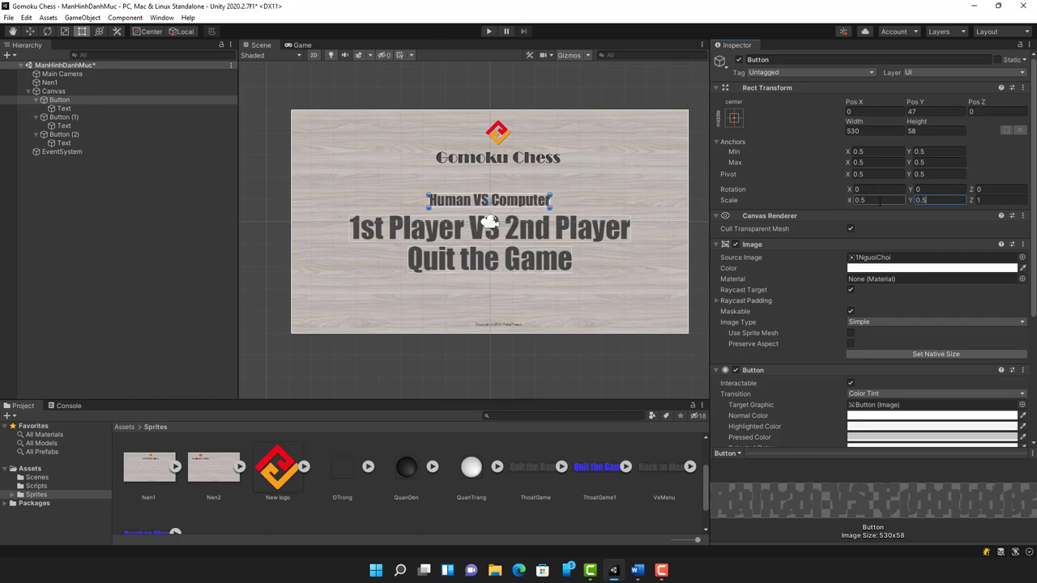
pyautogui.press('Tab')
pyautogui.click(604, 234)
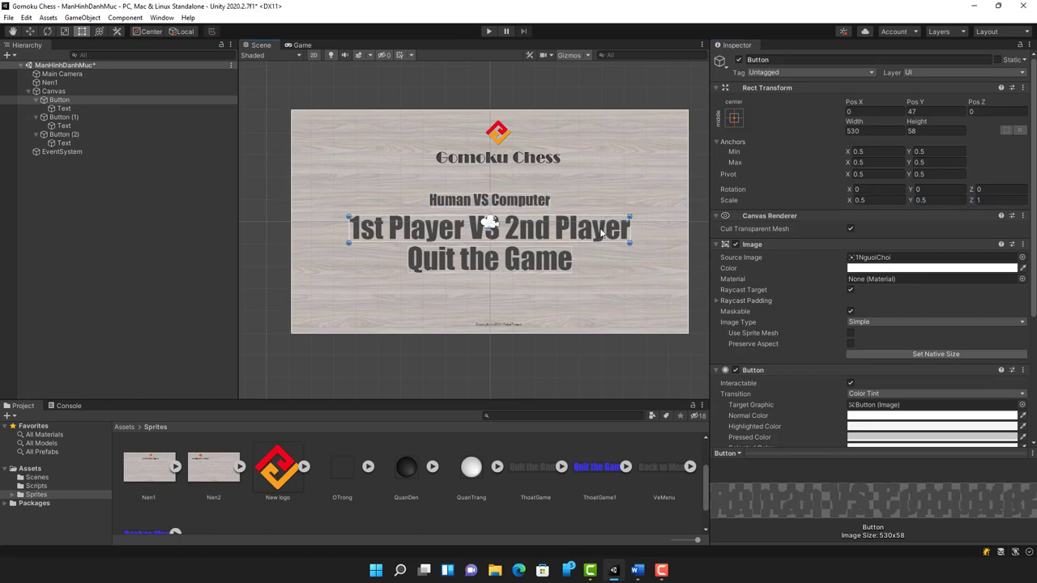
pyautogui.click(870, 202)
pyautogui.write('0.5')
pyautogui.press('Tab')
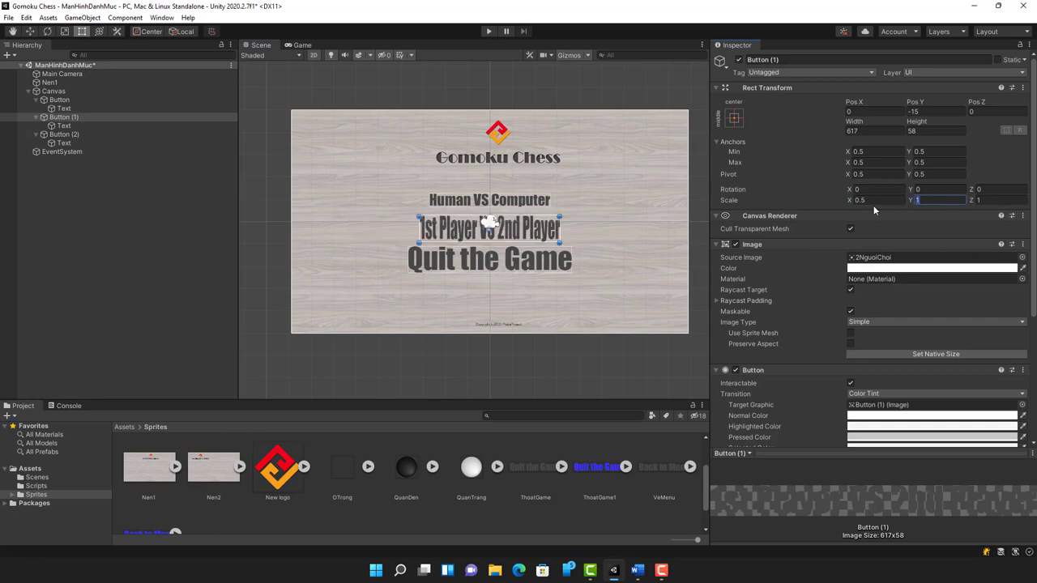
pyautogui.write('0.5')
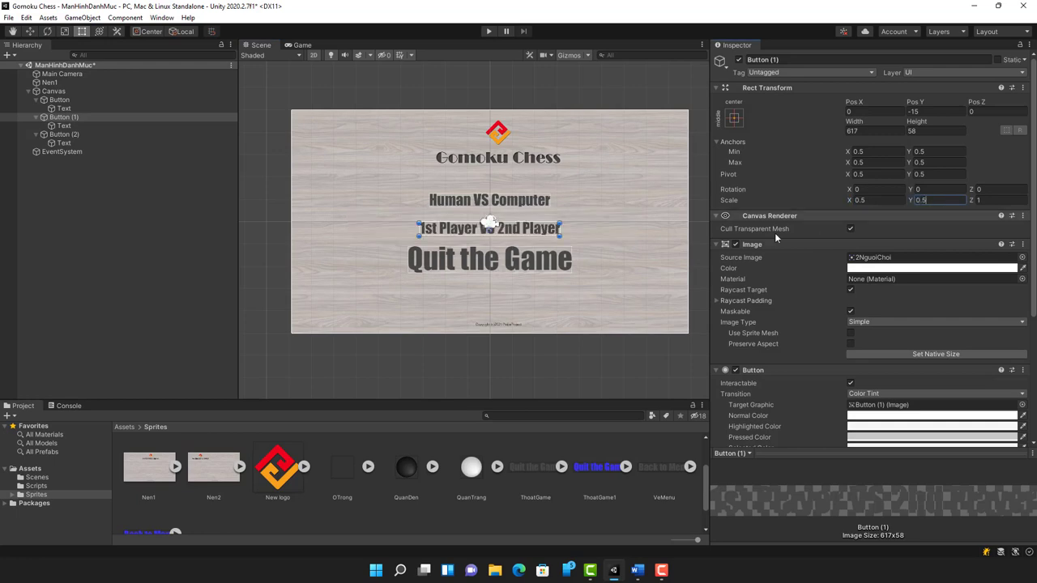
# - Scale the Quit the Game button to 0.5 and run the menu scene in play mode
pyautogui.click(500, 266)
pyautogui.click(883, 201)
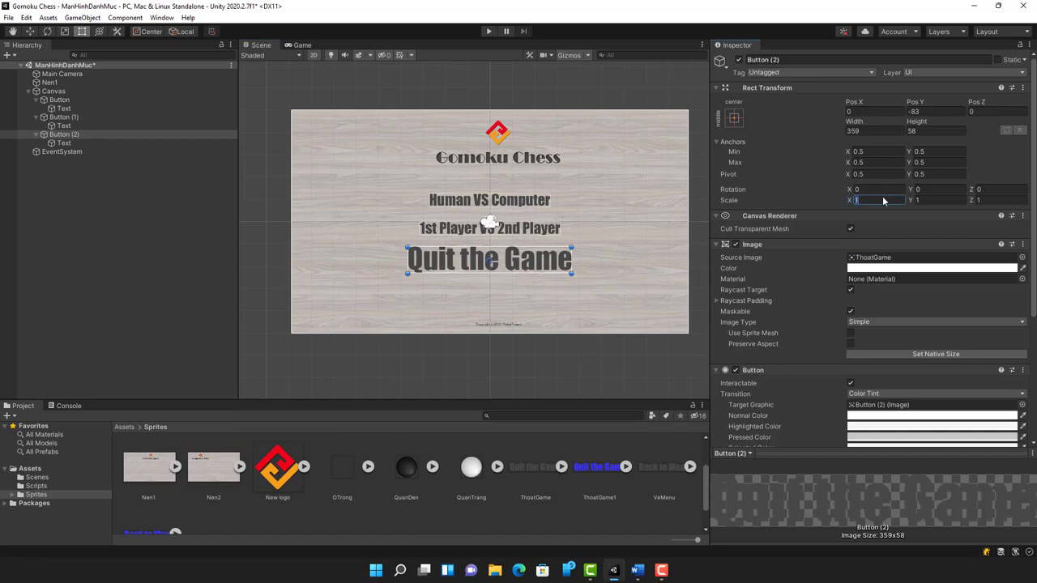
pyautogui.write('0.5')
pyautogui.press('Tab')
pyautogui.write('0')
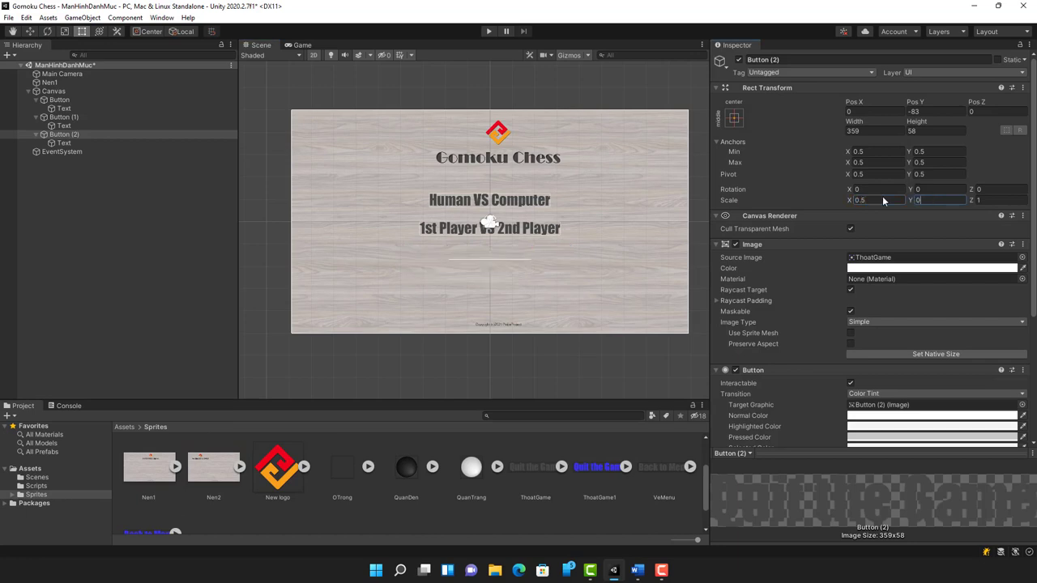
pyautogui.write('.4')
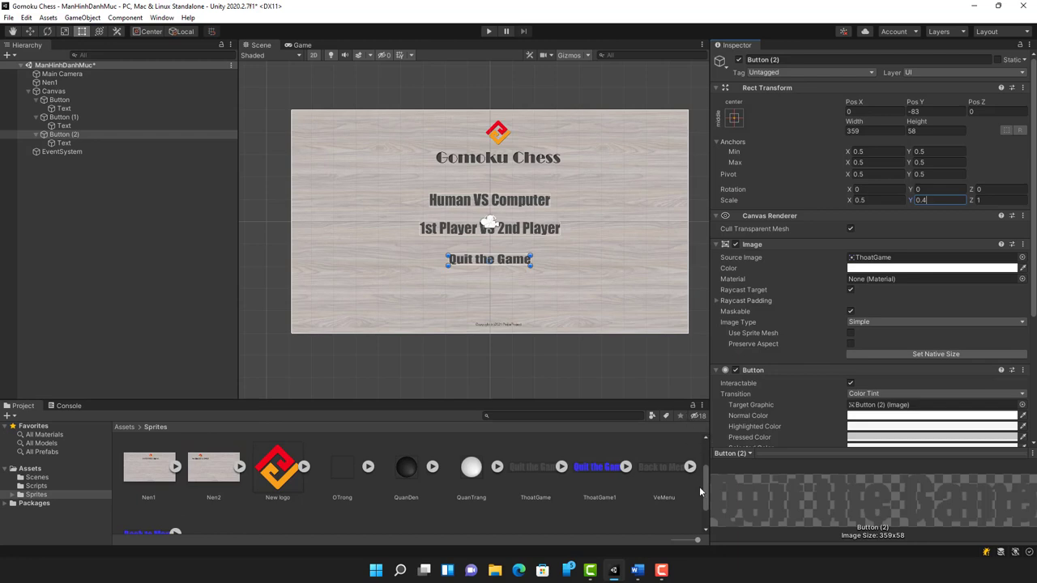
pyautogui.press('BackSpace')
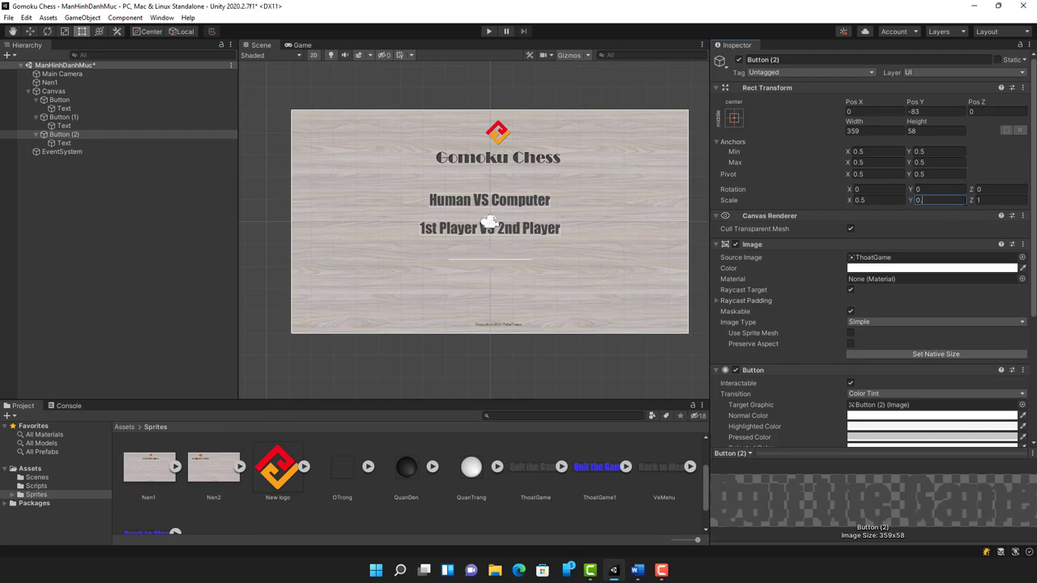
pyautogui.write('5')
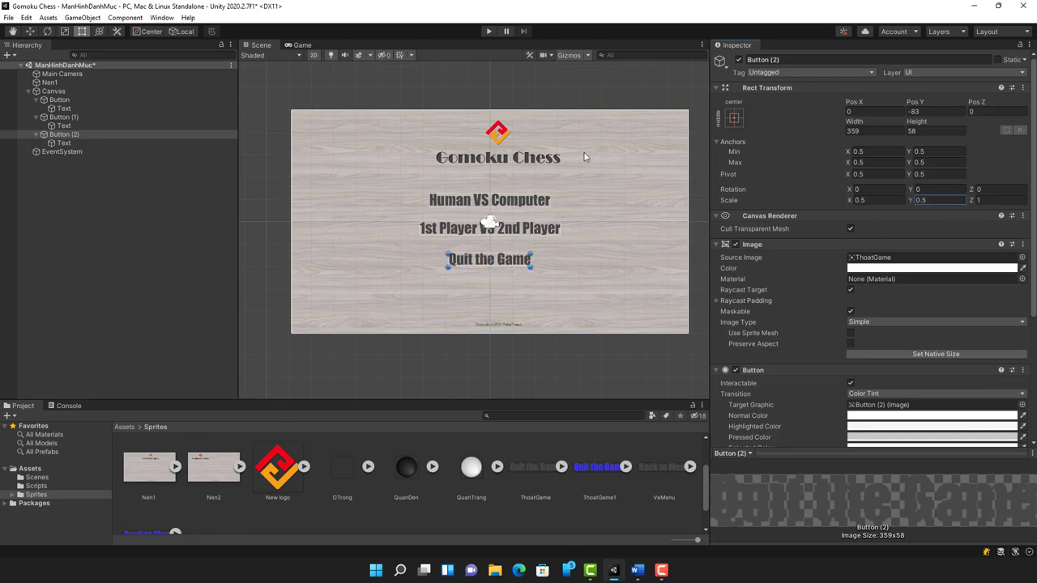
pyautogui.click(489, 31)
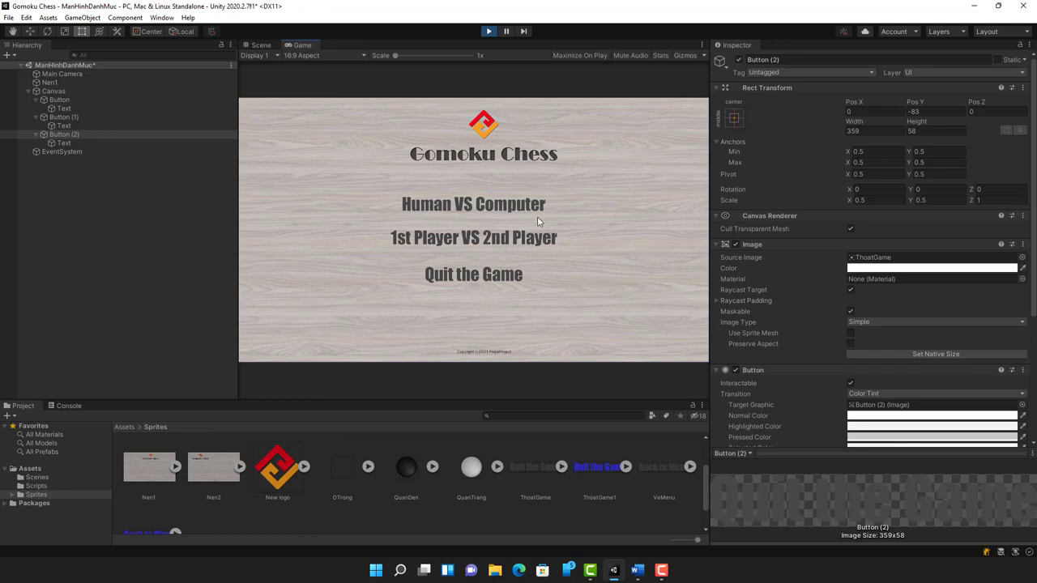
# - Stop play mode and inspect each of the three menu buttons in turn
pyautogui.click(487, 31)
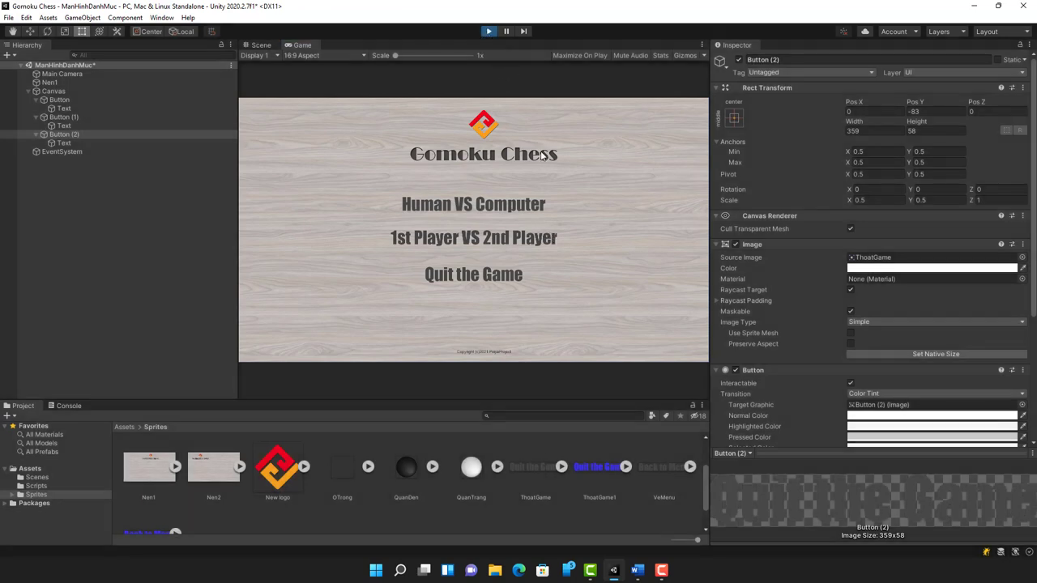
pyautogui.click(487, 202)
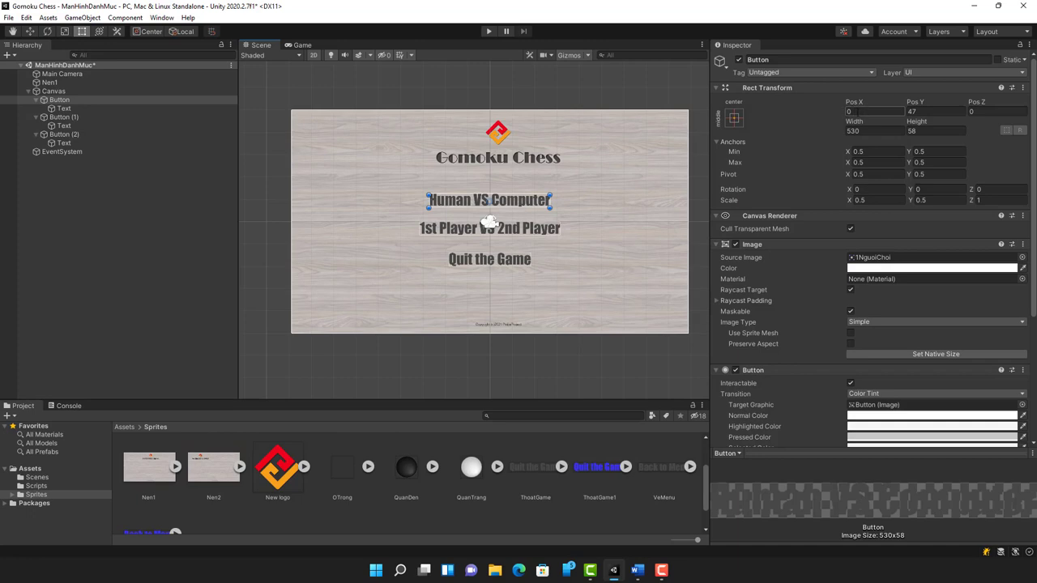
pyautogui.click(545, 231)
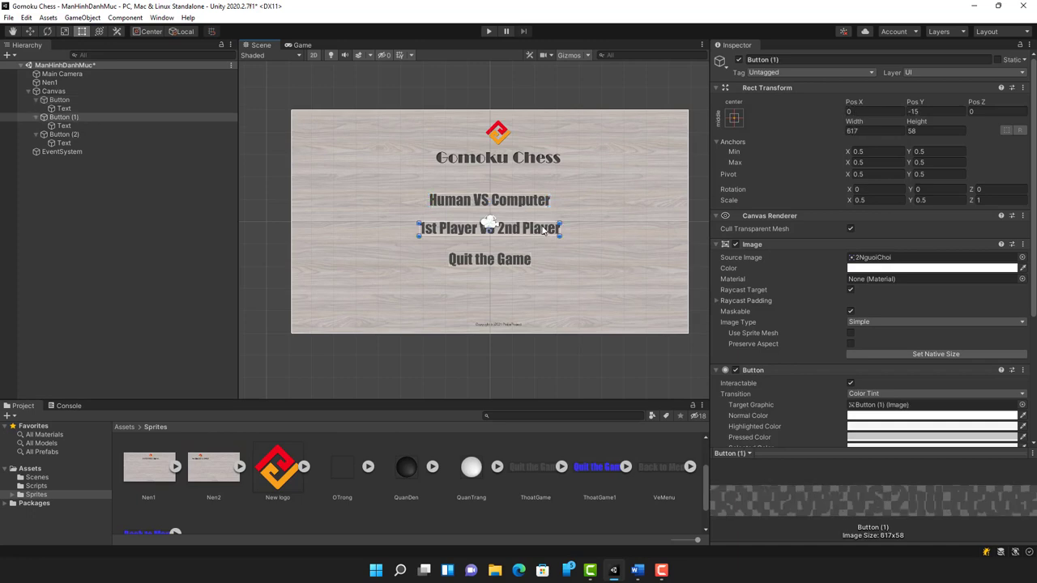
pyautogui.click(516, 265)
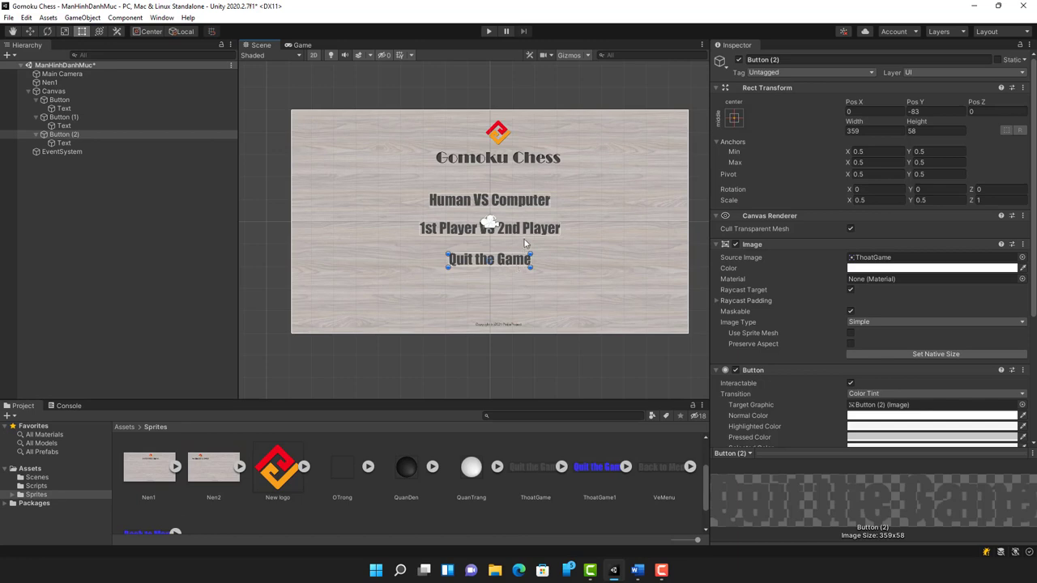
pyautogui.click(527, 233)
pyautogui.click(530, 206)
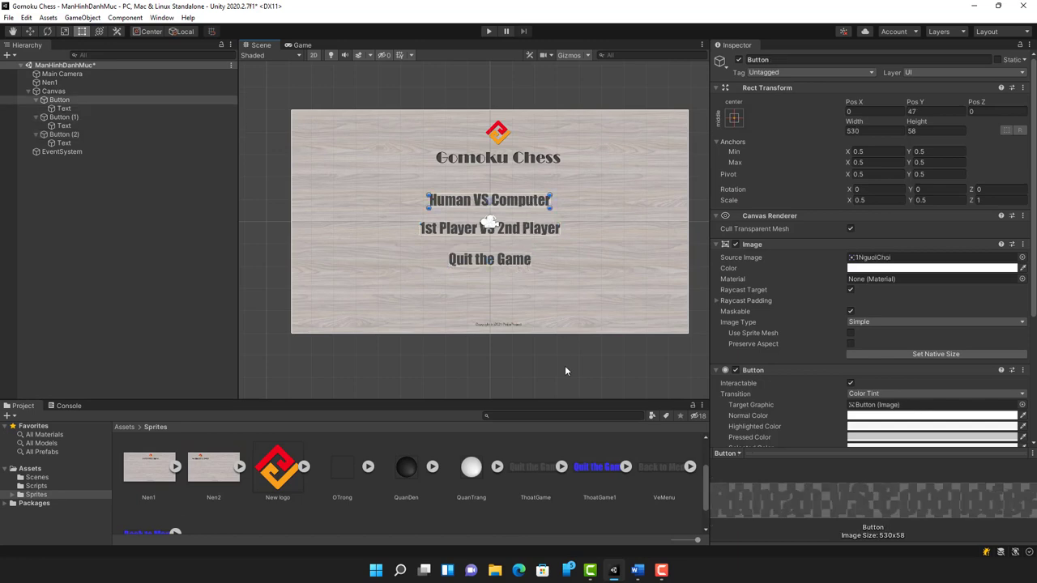
# - Collapse the three buttons in the Hierarchy and show the Scenes folder's three scenes
pyautogui.click(38, 118)
pyautogui.click(36, 99)
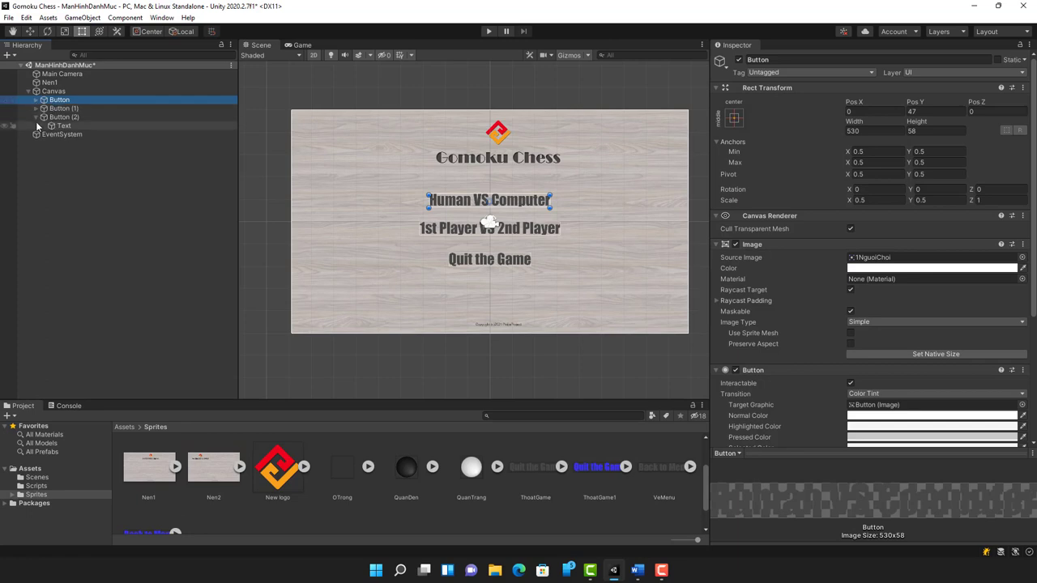
pyautogui.click(37, 119)
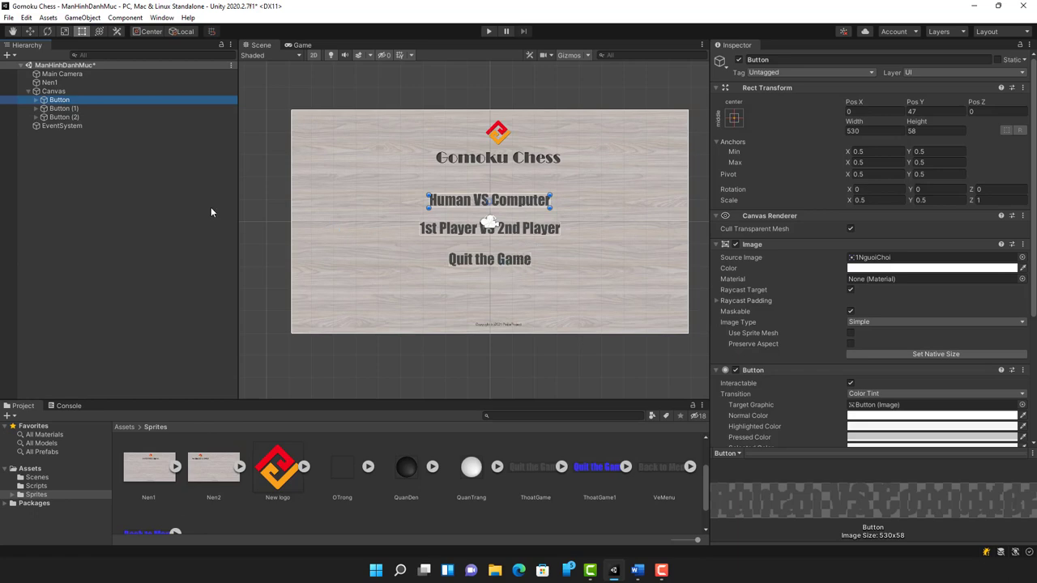
pyautogui.click(36, 477)
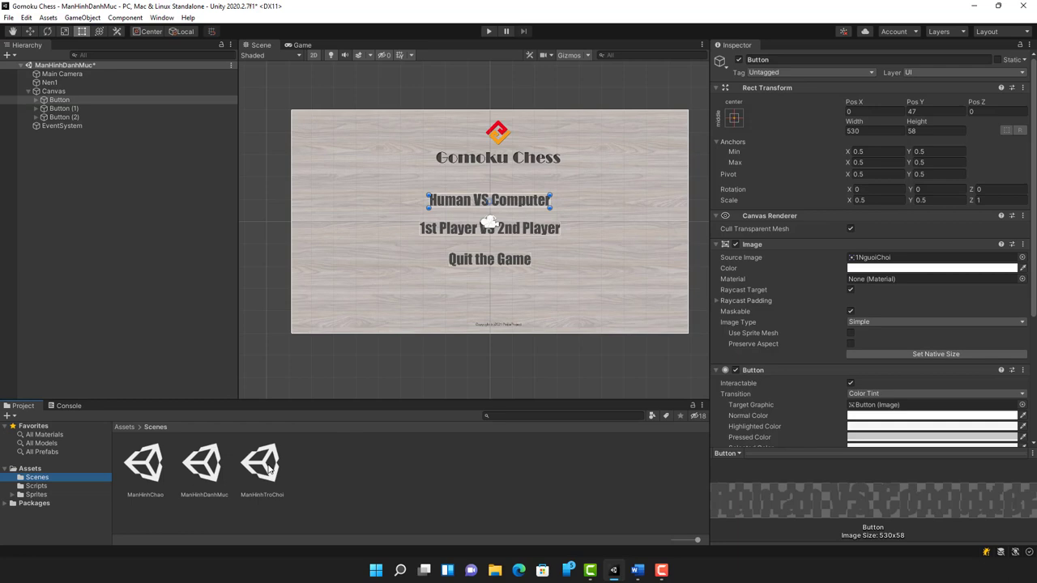
# - Open the ManHinhTroChoi scene past the save prompt and browse to the Sprites folder
pyautogui.doubleClick(269, 468)
pyautogui.click(504, 306)
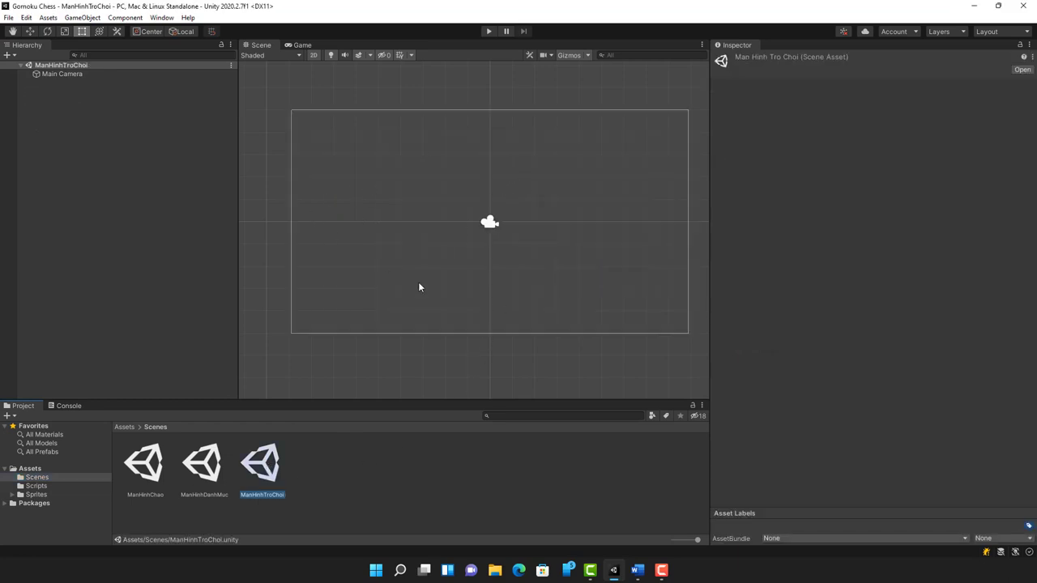
pyautogui.click(69, 406)
pyautogui.click(31, 407)
pyautogui.click(36, 495)
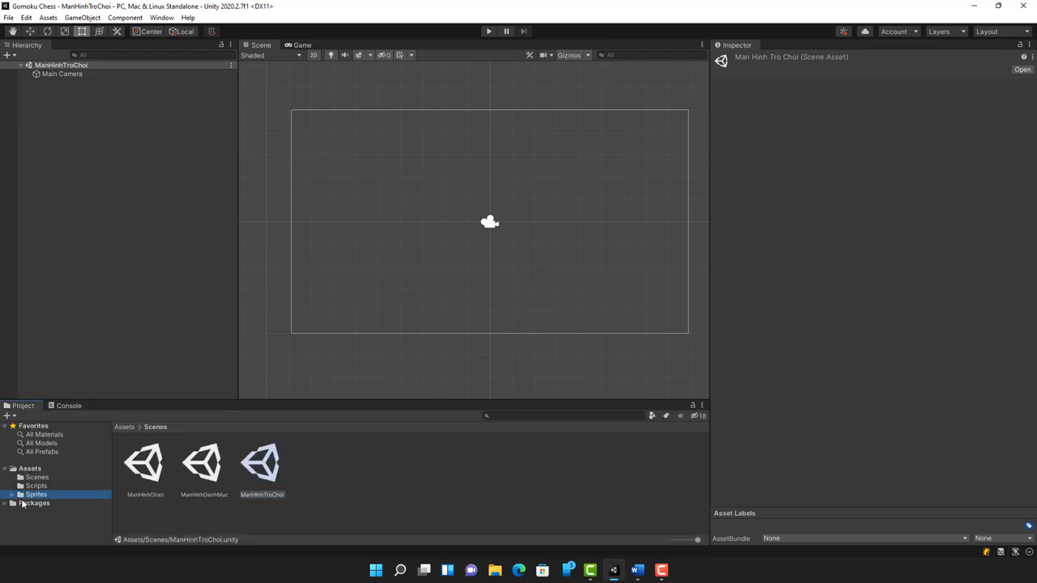
pyautogui.scroll(-2, 502, 468)
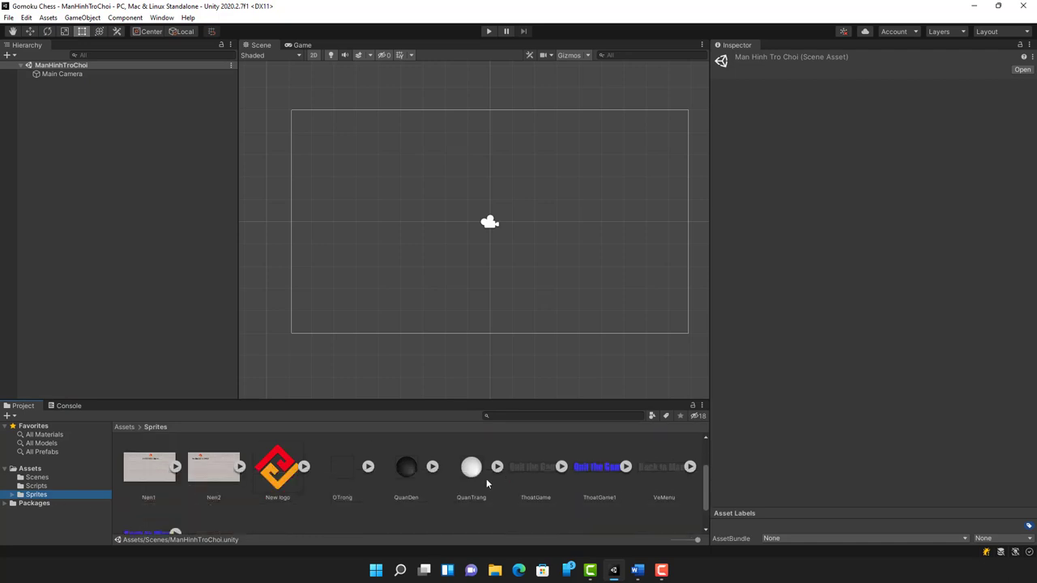
# - Place the Nen2 wood background, scaled to fill the camera frame, at position 0, 0
pyautogui.moveTo(215, 478); pyautogui.dragTo(471, 218)
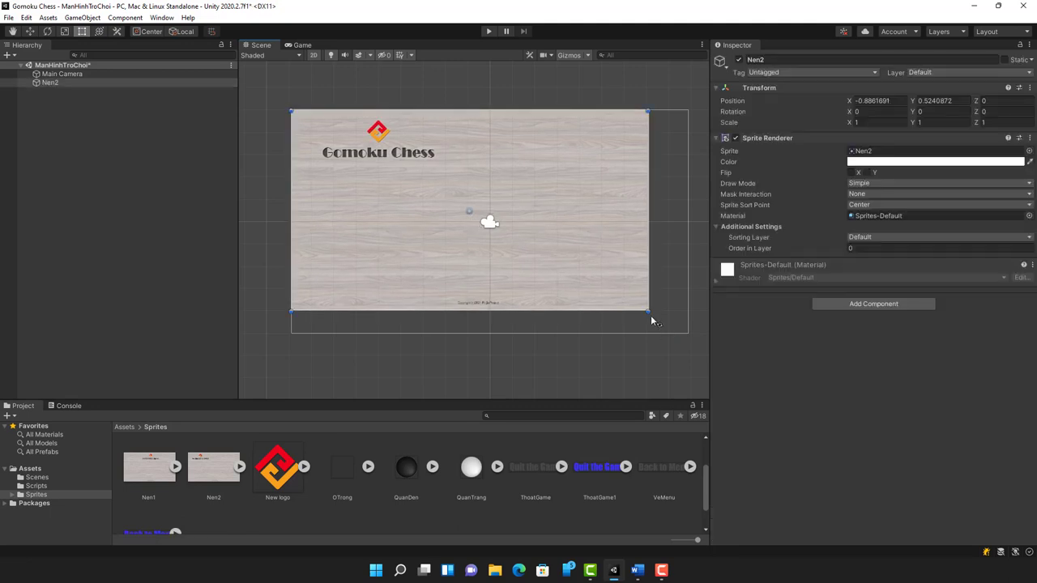
pyautogui.moveTo(645, 308); pyautogui.dragTo(688, 330)
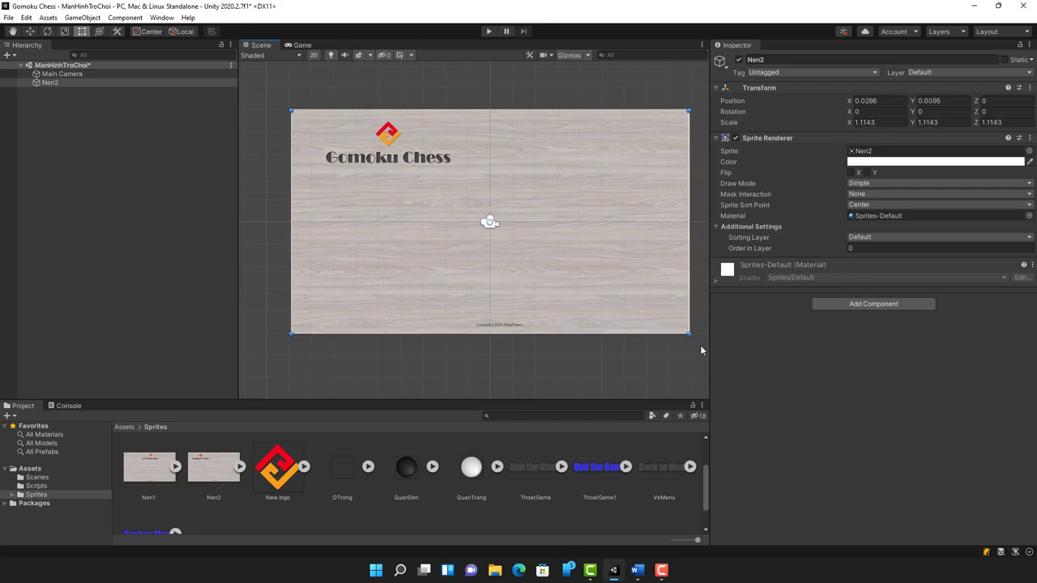
pyautogui.click(886, 101)
pyautogui.write('0')
pyautogui.press('Tab')
pyautogui.write('0')
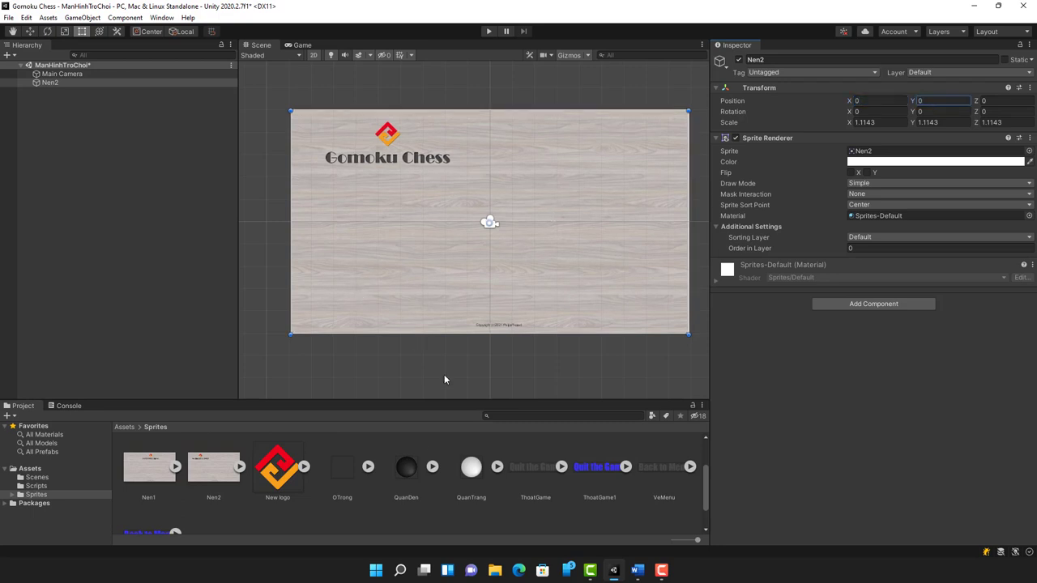
pyautogui.scroll(-1, 495, 442)
pyautogui.scroll(3, 518, 468)
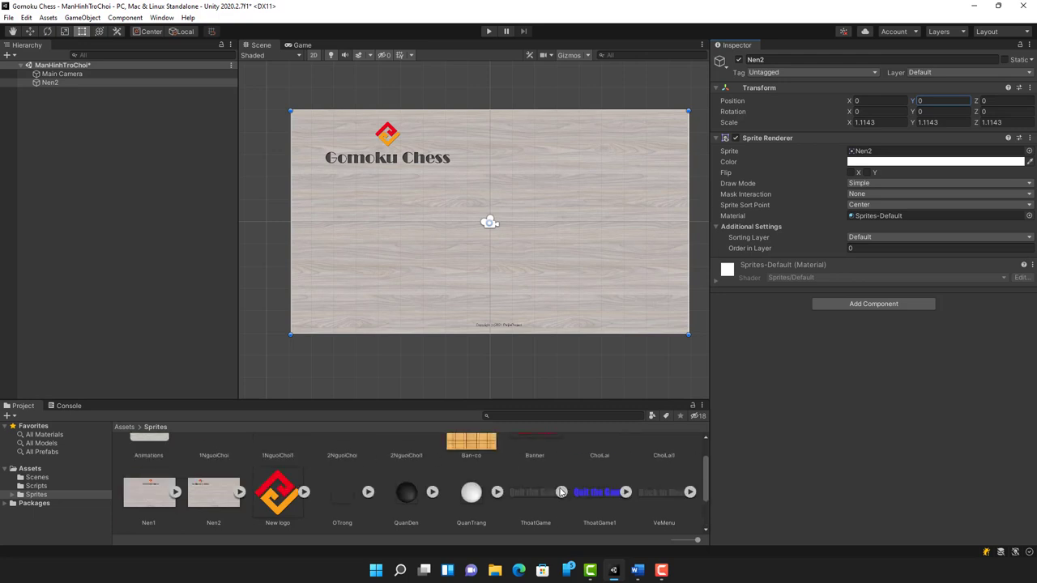
pyautogui.moveTo(472, 459); pyautogui.dragTo(578, 231)
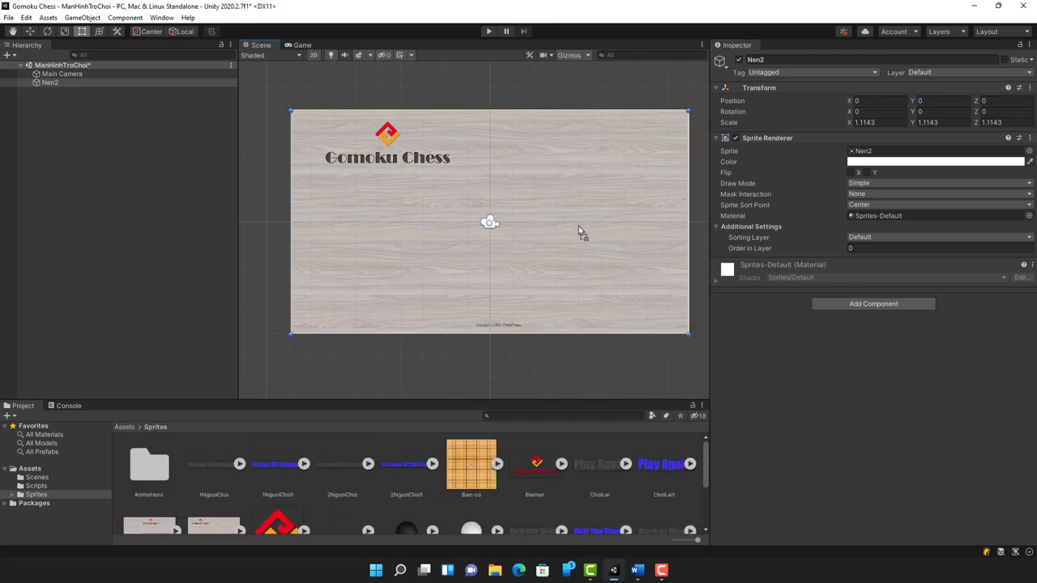
# - Set the Nen2 background's Sprite Renderer Order in Layer to -1
pyautogui.click(861, 248)
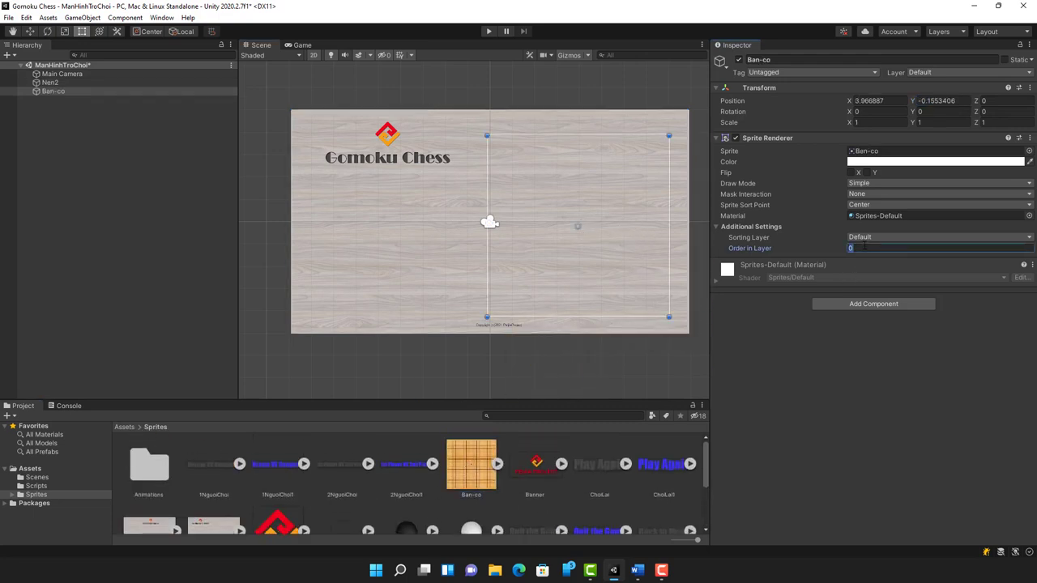
pyautogui.click(419, 262)
pyautogui.click(867, 249)
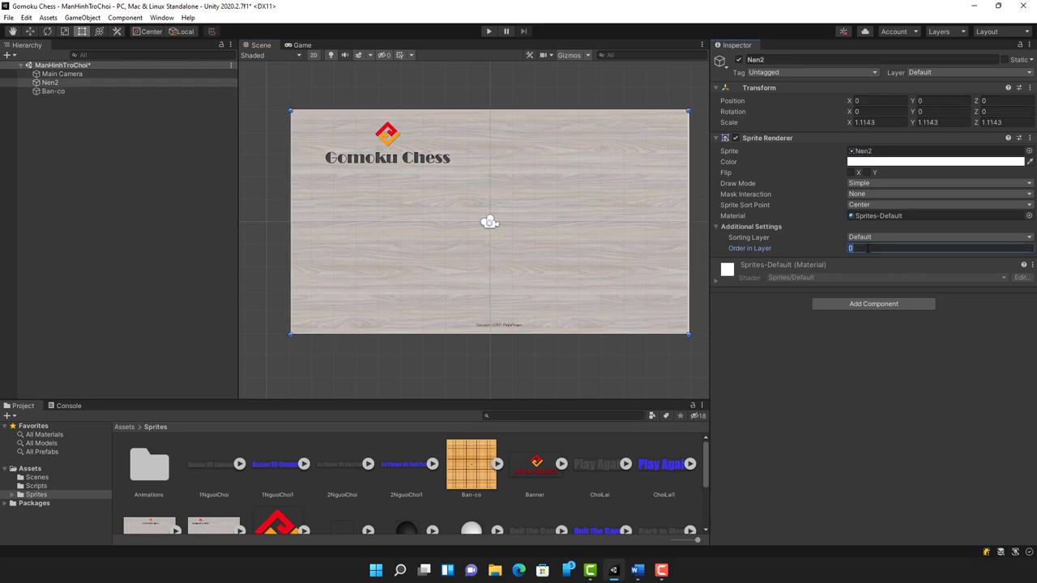
pyautogui.write('-1')
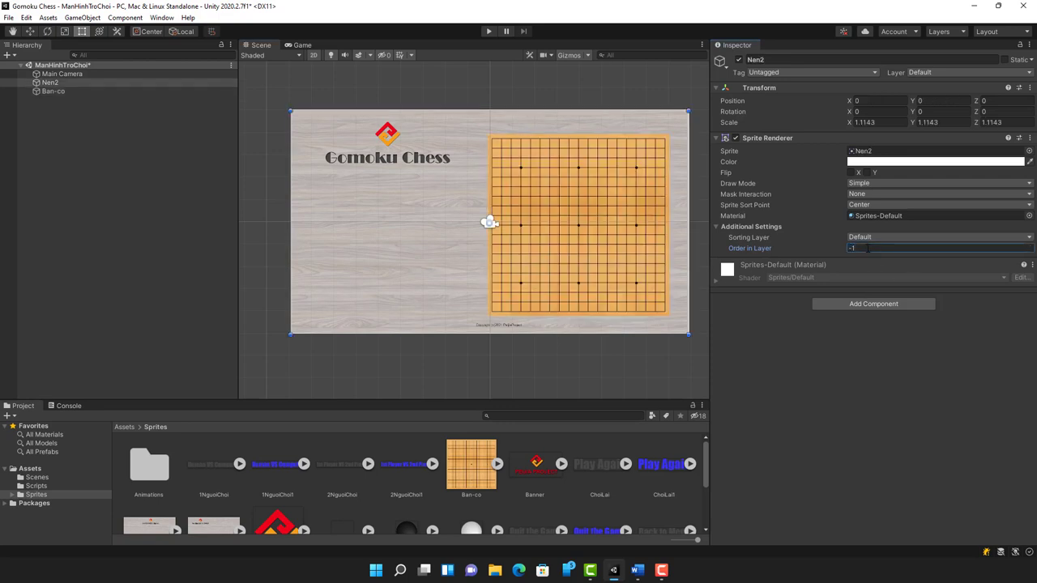
pyautogui.click(578, 227)
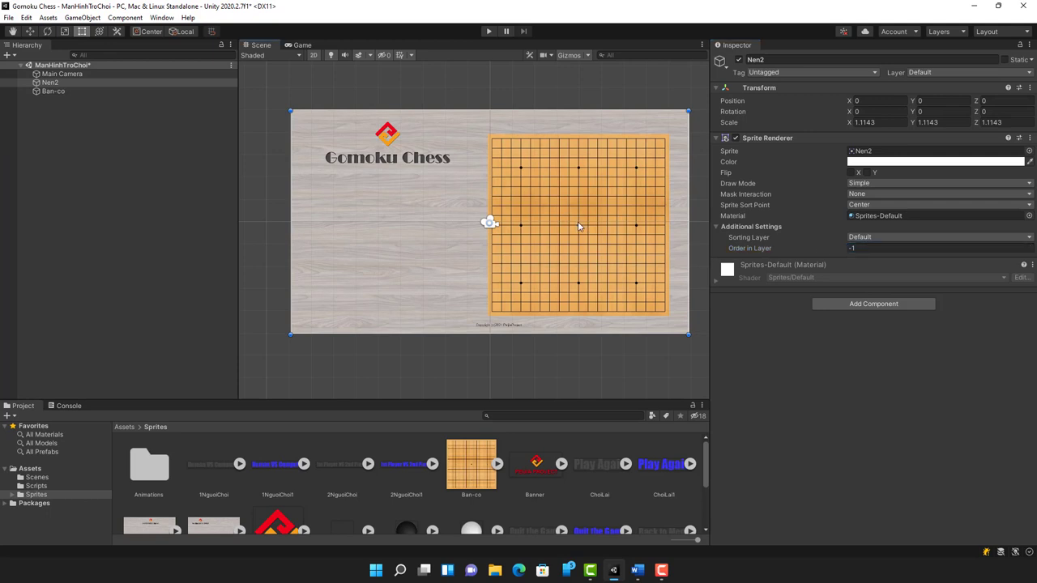
# - Reset Nen2's Y position to 0 and move the Ban-co board to the background's right half
pyautogui.moveTo(577, 227); pyautogui.dragTo(578, 227)
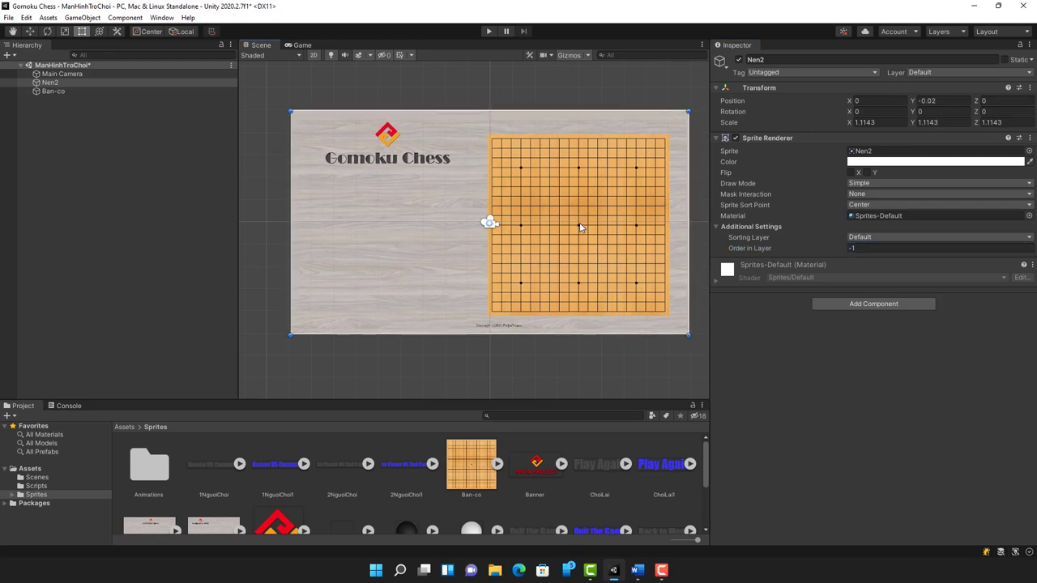
pyautogui.click(961, 101)
pyautogui.write('0')
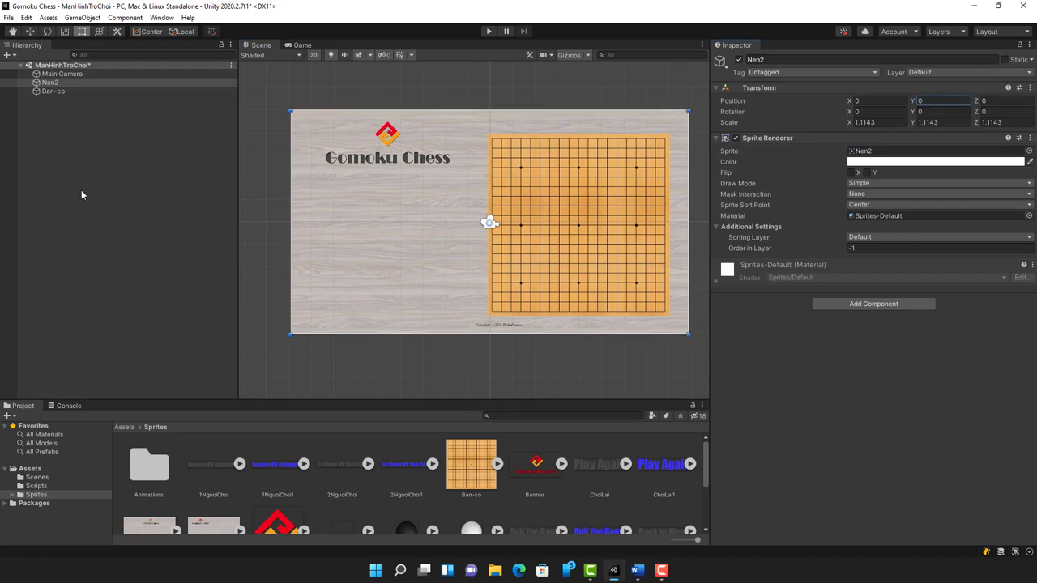
pyautogui.click(51, 92)
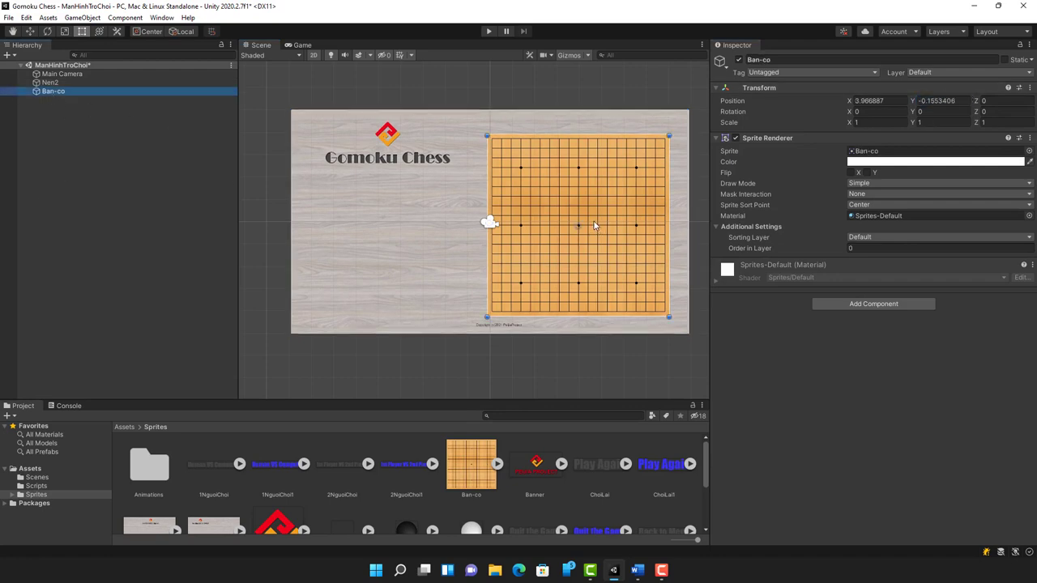
pyautogui.moveTo(579, 229)
pyautogui.mouseDown()
pyautogui.moveTo(589, 220)
pyautogui.moveTo(590, 233)
pyautogui.mouseUp()
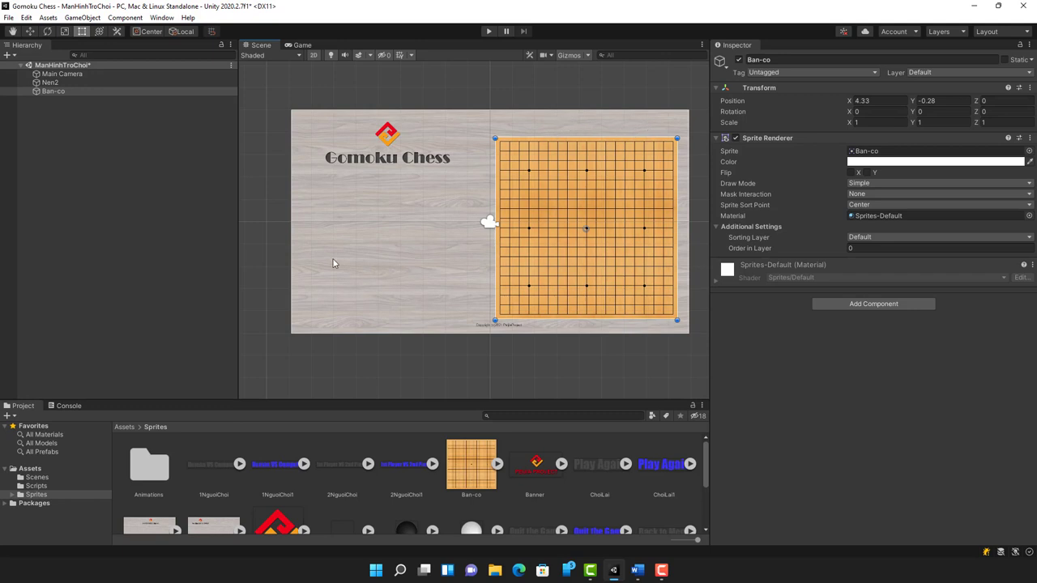
# - Reselect Nen2, then pick the ChoiLai Play Again image in the Project panel
pyautogui.click(368, 209)
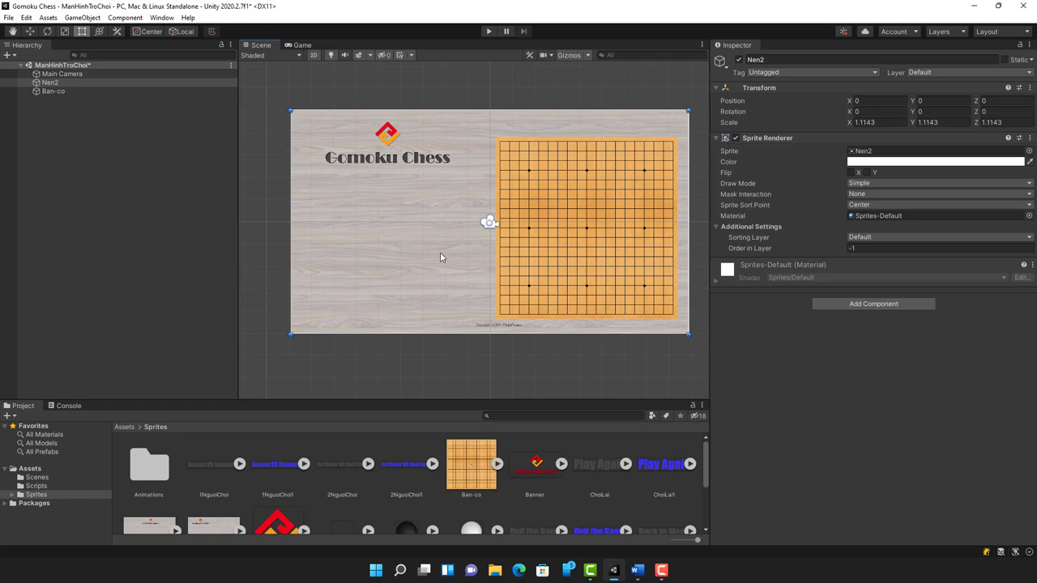
pyautogui.scroll(-2, 578, 477)
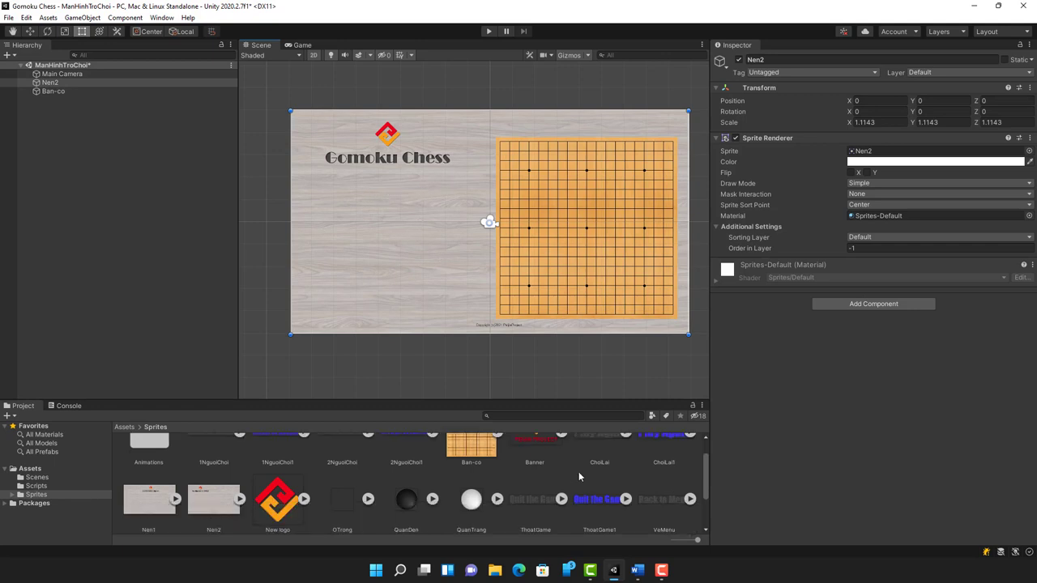
pyautogui.scroll(-2, 578, 476)
pyautogui.scroll(1, 579, 477)
pyautogui.scroll(1, 578, 476)
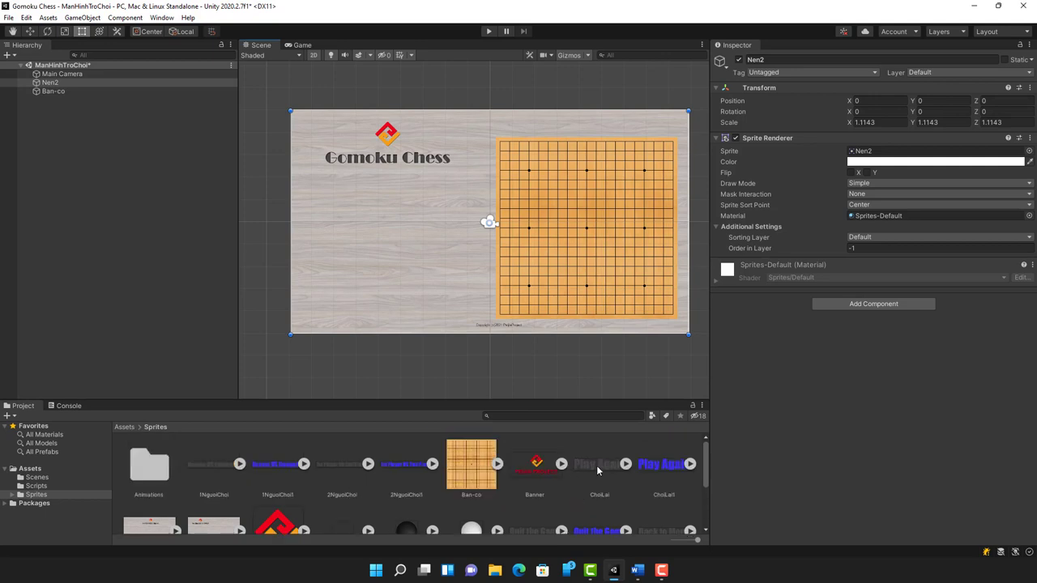
pyautogui.click(597, 465)
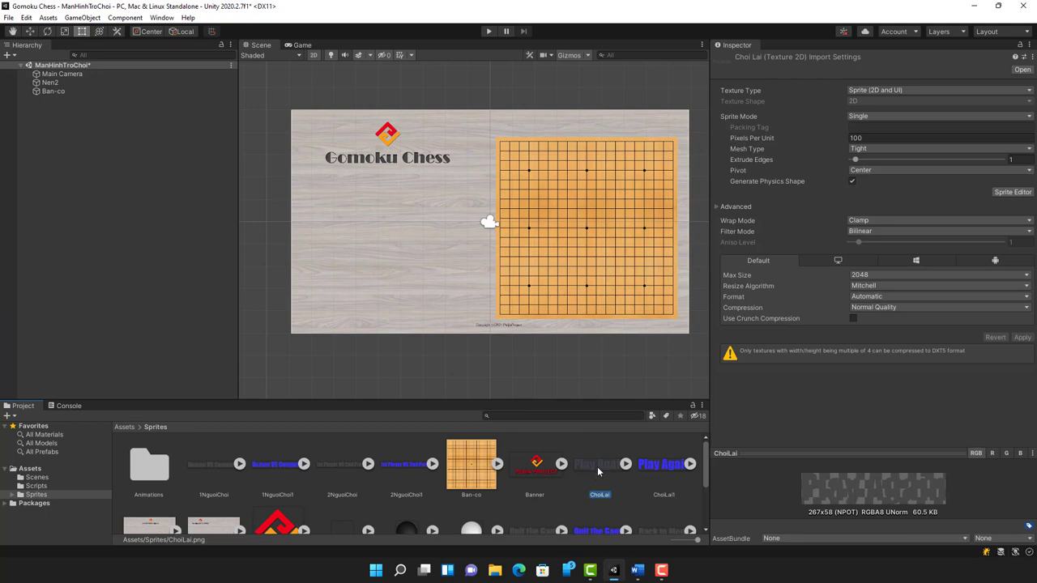
# - Drag the ChoiLai, VeMenu and ThoatGame sprites into the scene, stacked below the Gomoku Chess title
pyautogui.moveTo(597, 467); pyautogui.dragTo(387, 205)
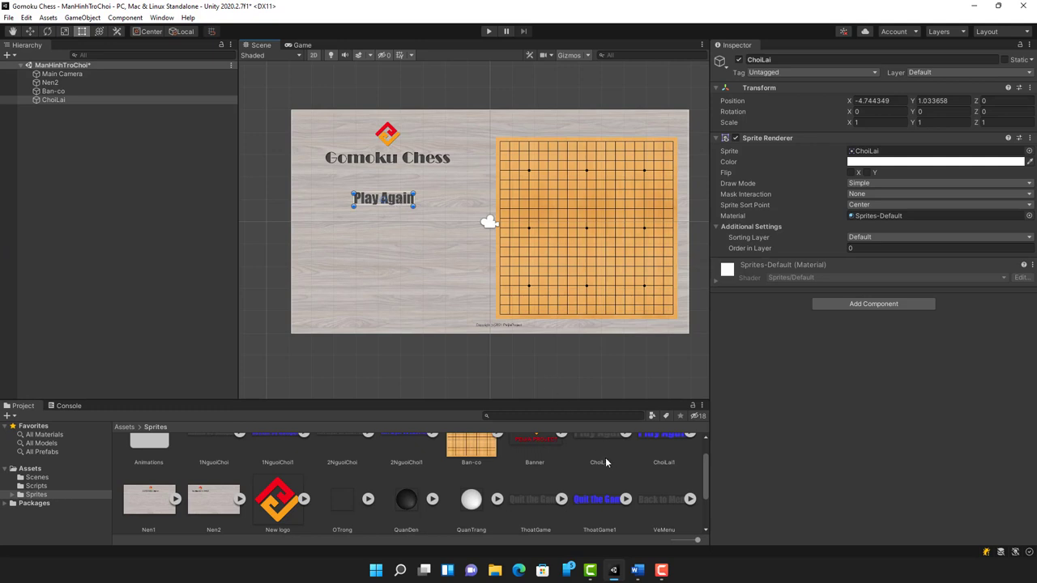
pyautogui.moveTo(660, 500); pyautogui.dragTo(387, 229)
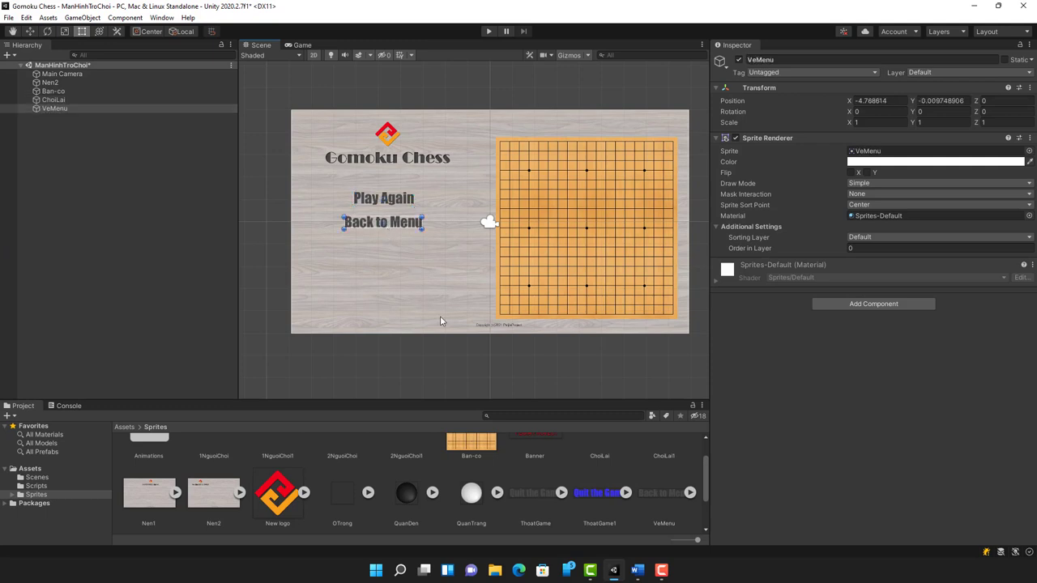
pyautogui.scroll(-2, 609, 462)
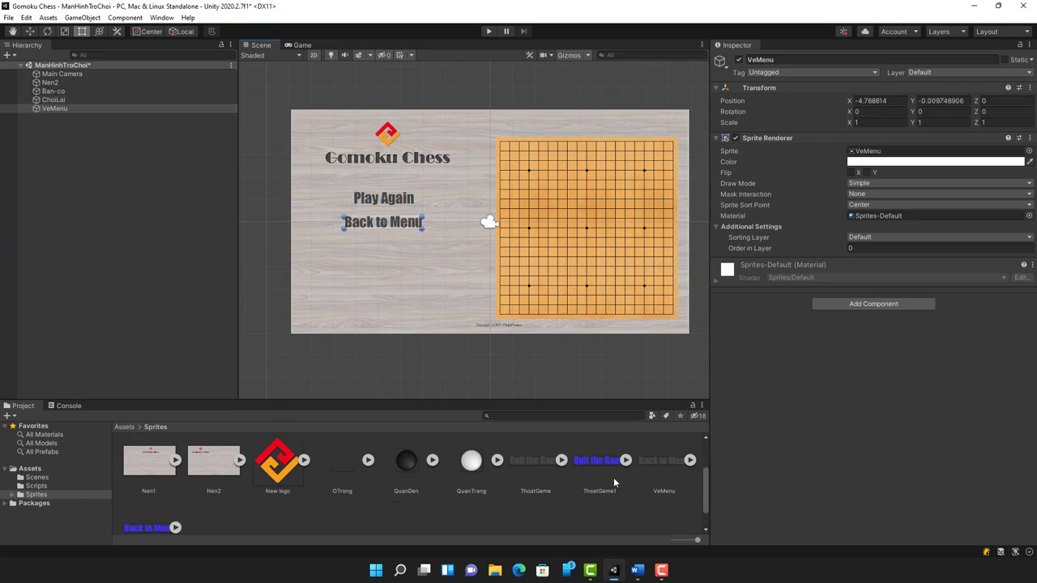
pyautogui.scroll(1, 548, 474)
pyautogui.moveTo(538, 475)
pyautogui.mouseDown()
pyautogui.moveTo(384, 261)
pyautogui.moveTo(384, 233)
pyautogui.mouseUp()
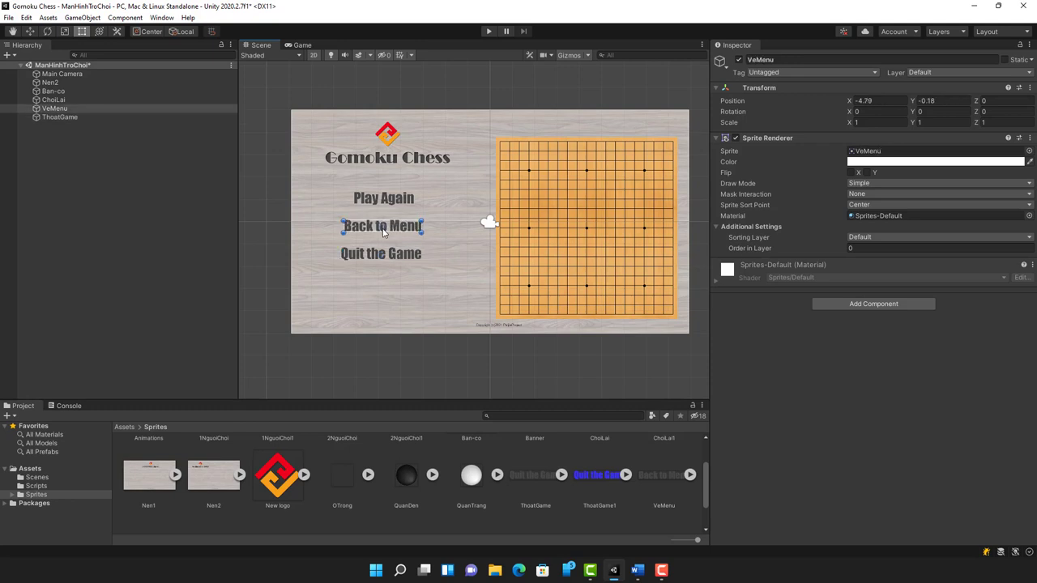
# - Nudge the ChoiLai Play Again sprite slightly lower in the Scene
pyautogui.click(385, 205)
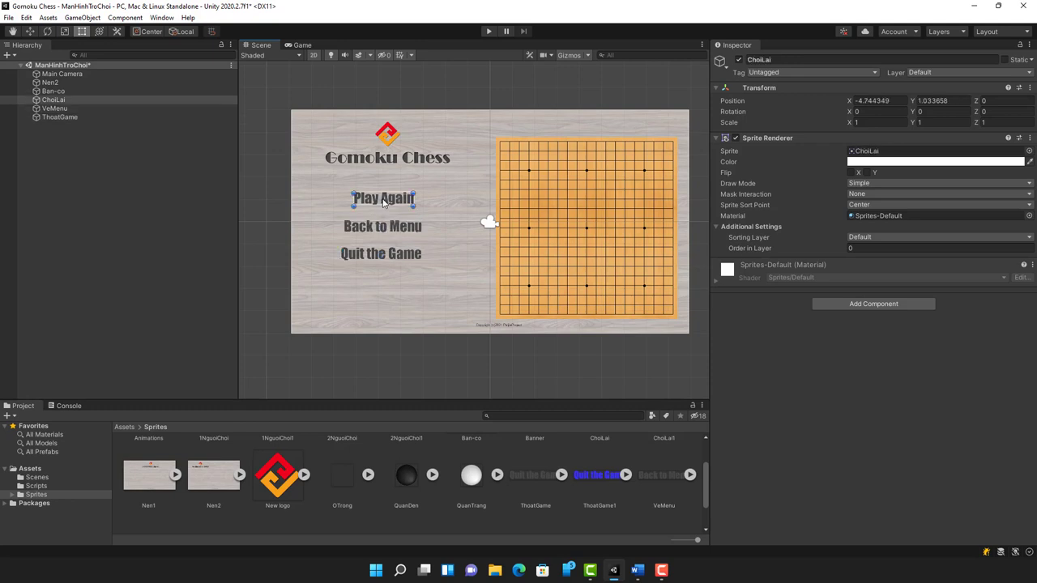
pyautogui.moveTo(383, 202); pyautogui.dragTo(383, 205)
pyautogui.click(436, 328)
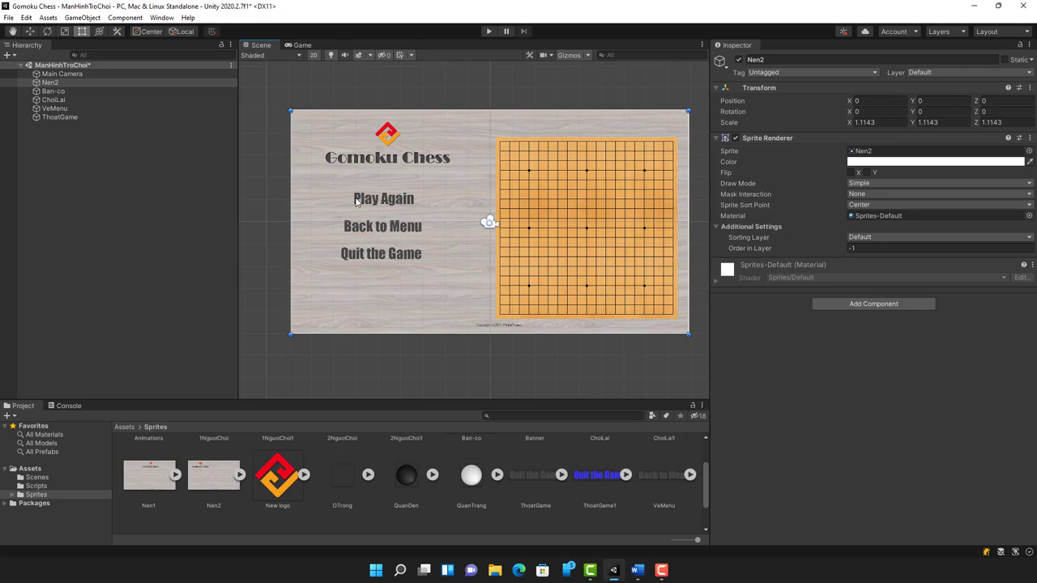
# - Reselect ChoiLai among the stacked sprites and bring up its Add Component list
pyautogui.click(406, 217)
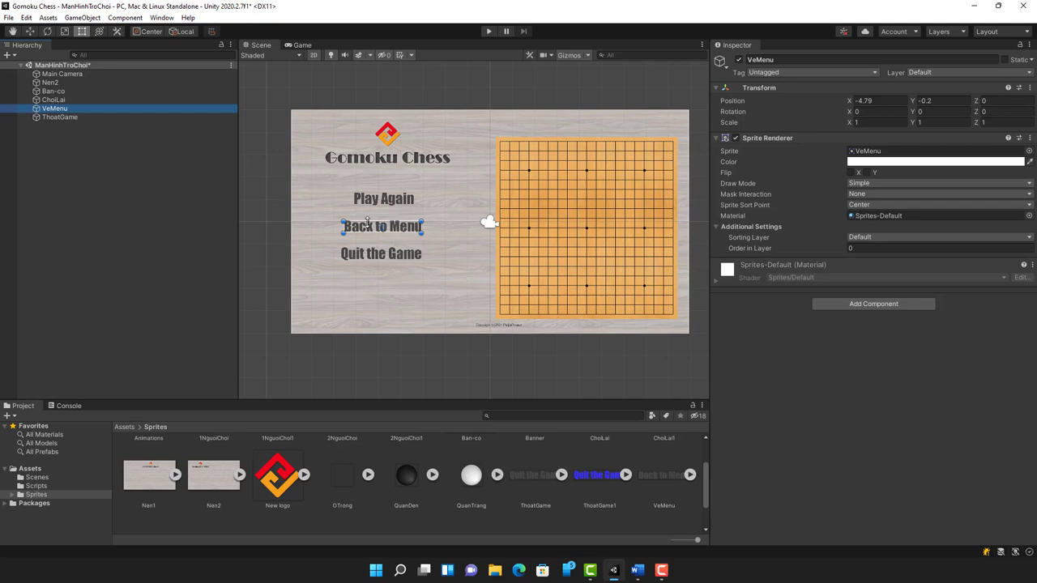
pyautogui.click(379, 201)
pyautogui.click(387, 232)
pyautogui.click(386, 257)
pyautogui.click(387, 204)
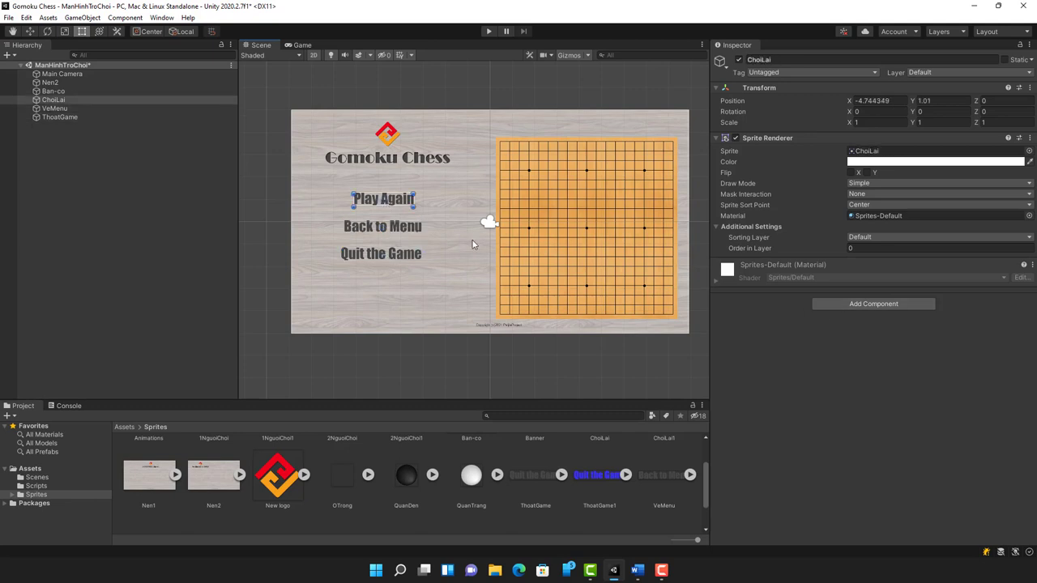
pyautogui.click(880, 304)
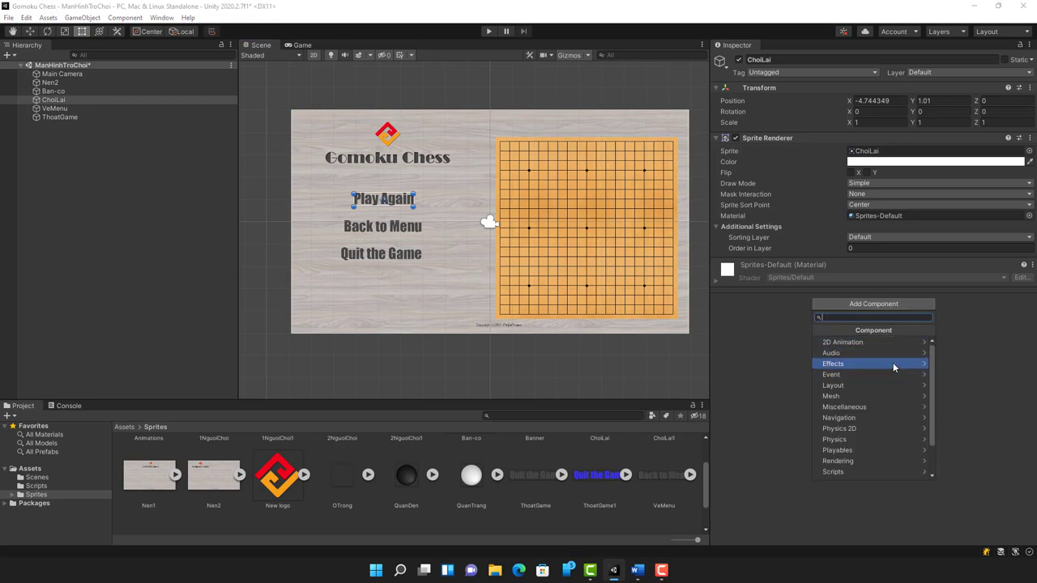
# - Add a Box Collider 2D to the ChoiLai Play Again sprite
pyautogui.click(898, 461)
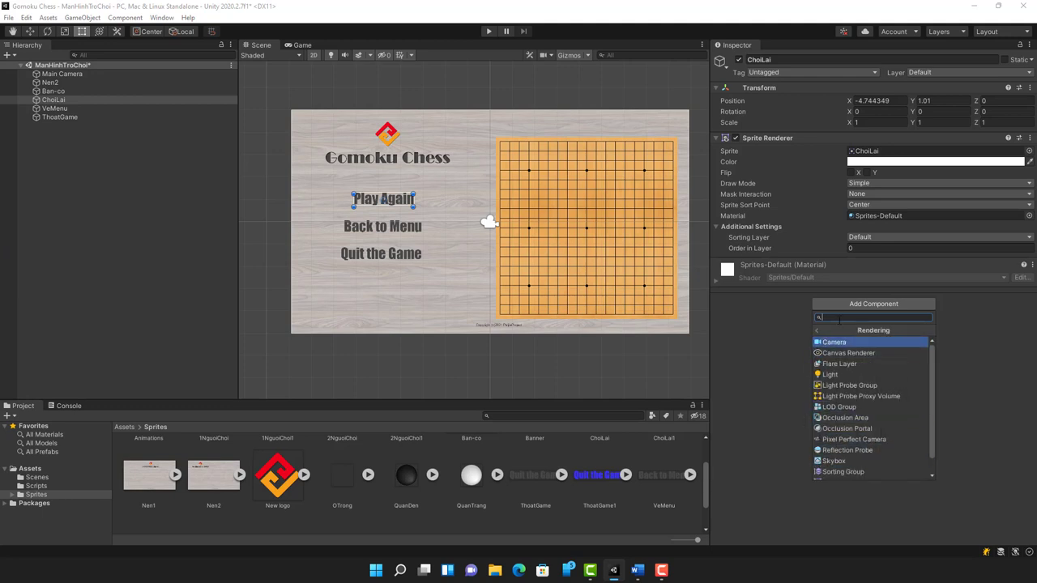
pyautogui.write('2d')
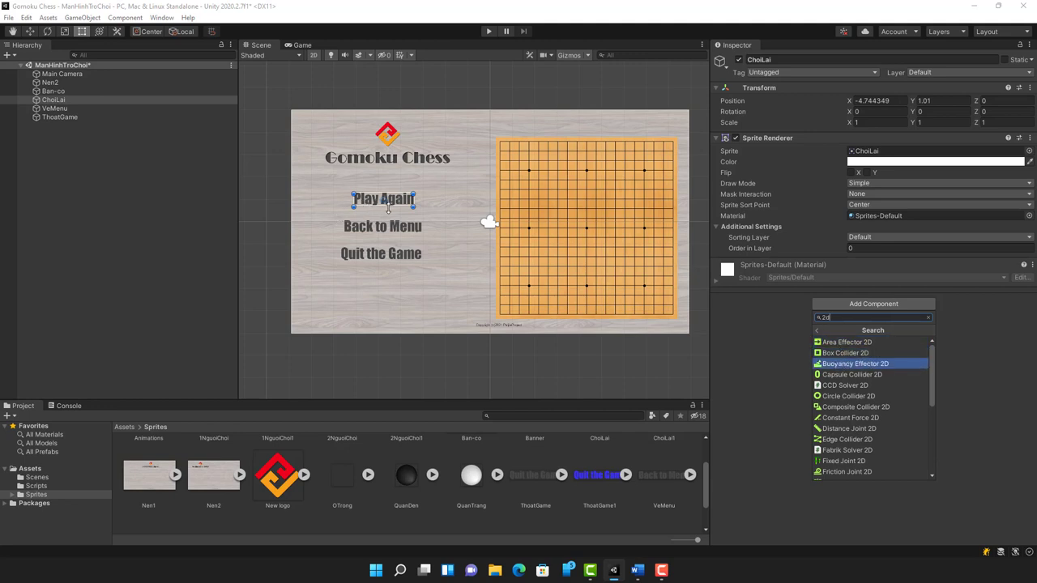
pyautogui.press('Down')
pyautogui.press('Up')
pyautogui.press('Up')
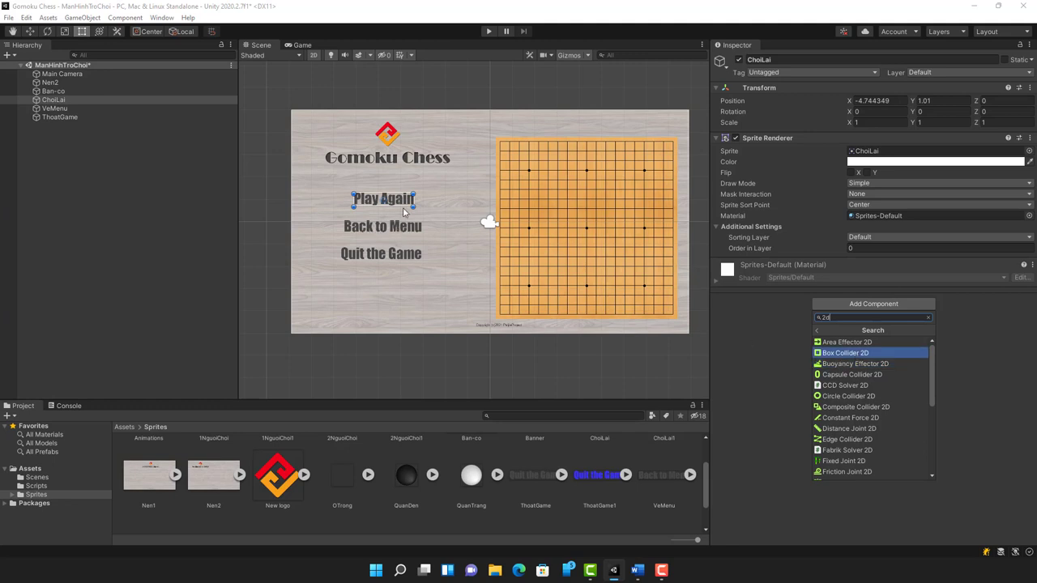
pyautogui.click(862, 354)
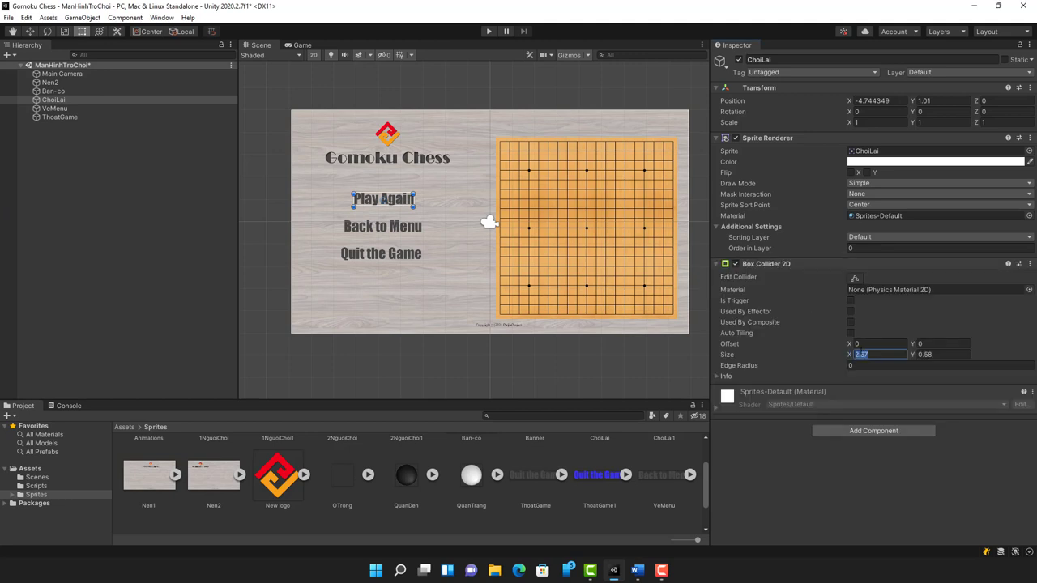
# - Add a Box Collider 2D to the ThoatGame Quit the Game sprite
pyautogui.click(389, 231)
pyautogui.click(397, 232)
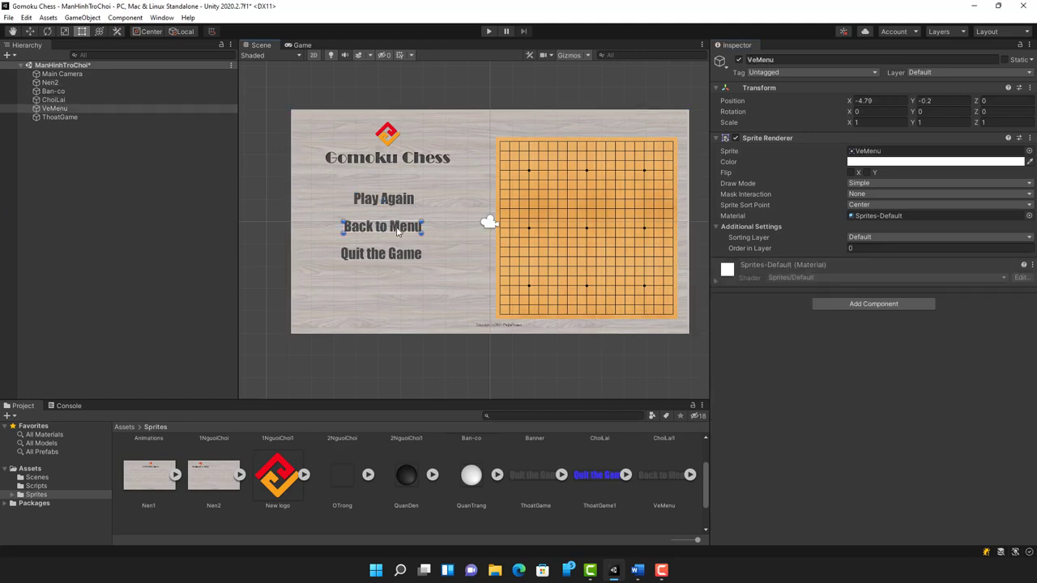
pyautogui.click(866, 304)
pyautogui.click(857, 358)
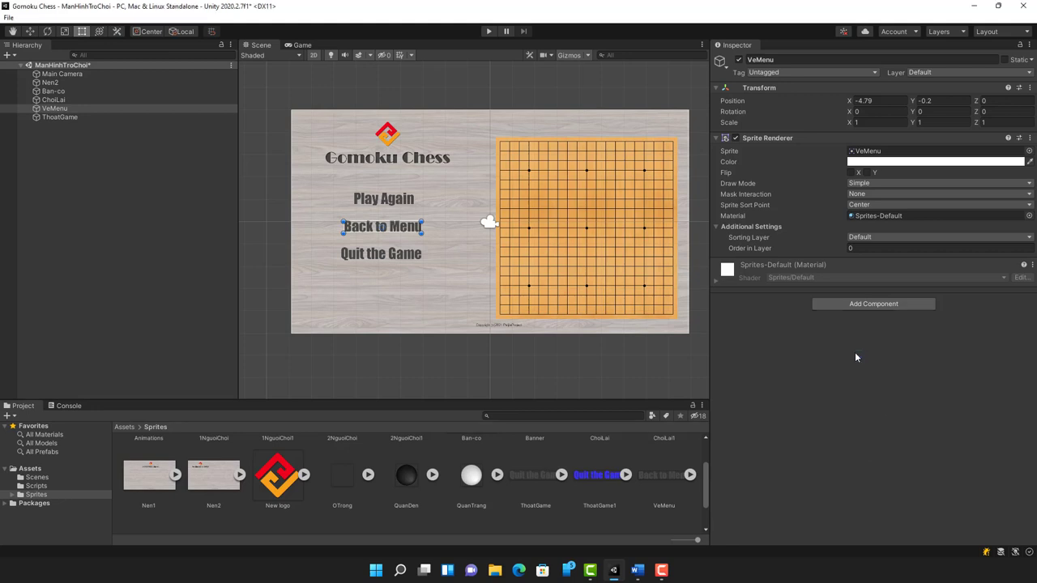
pyautogui.click(387, 258)
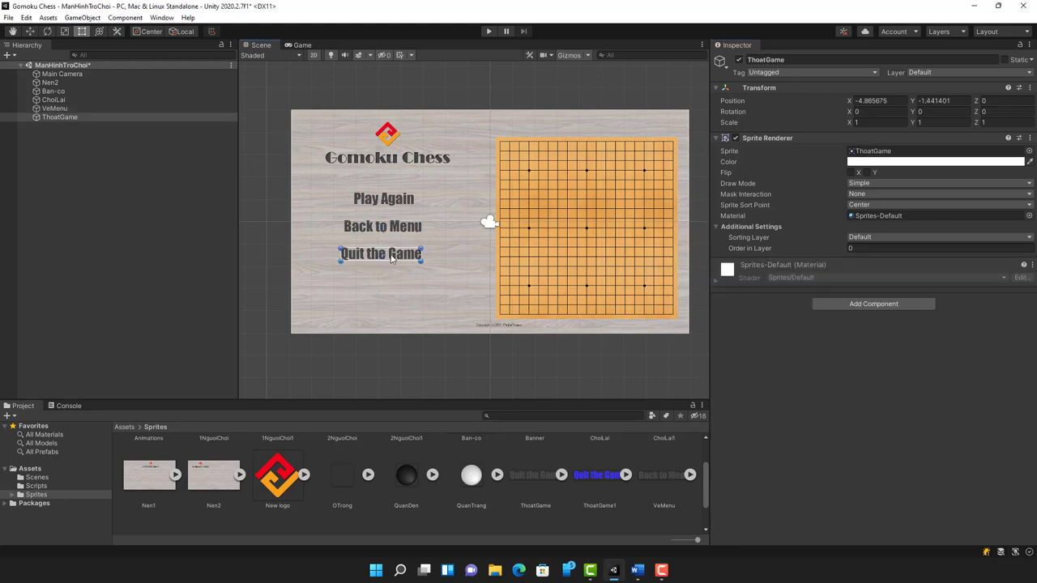
pyautogui.click(852, 306)
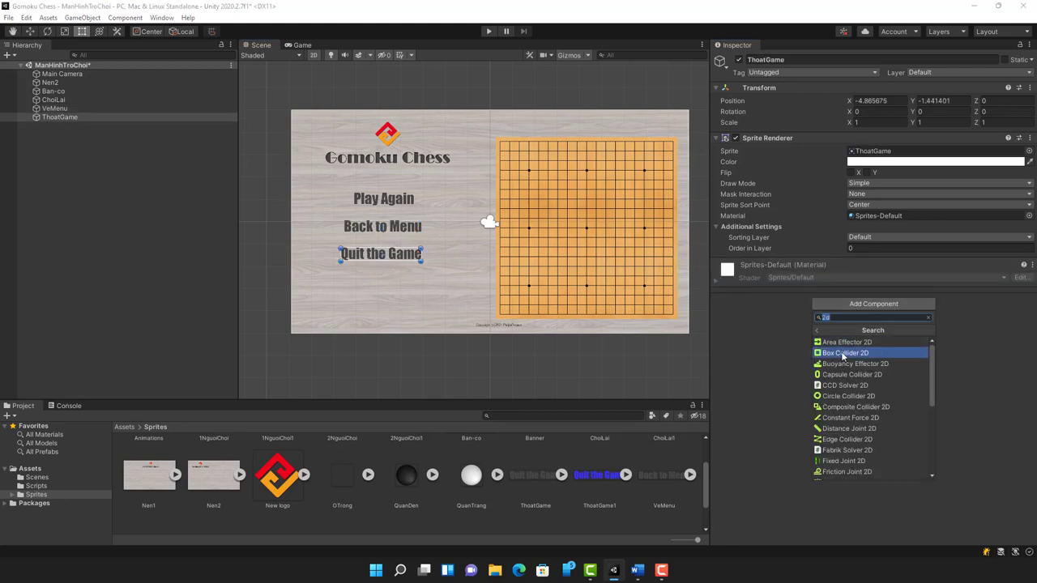
pyautogui.click(844, 355)
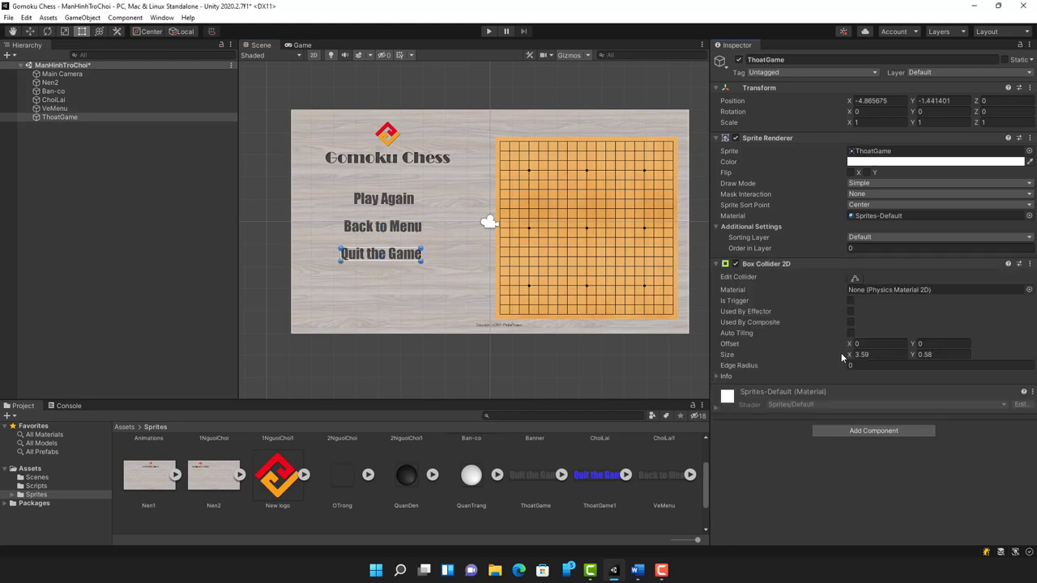
# - Nudge ThoatGame slightly upward to X -4.79, Y -1.39
pyautogui.click(426, 308)
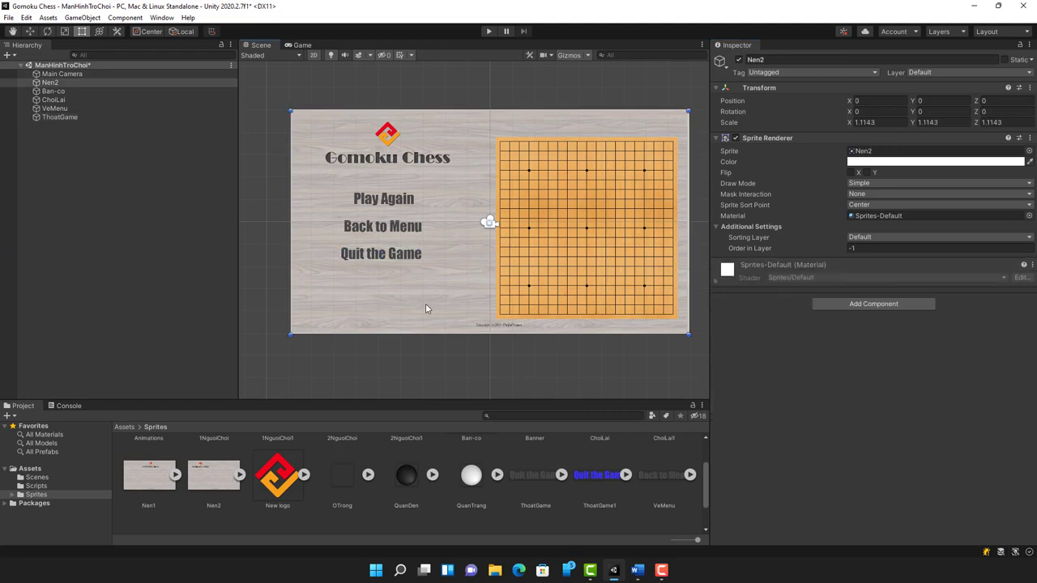
pyautogui.click(380, 261)
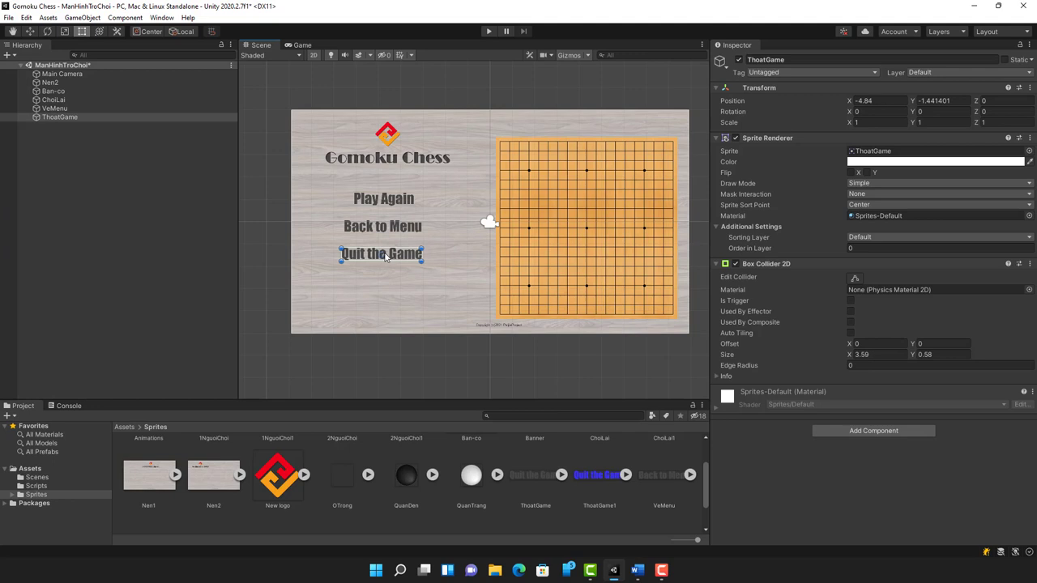
pyautogui.moveTo(386, 257); pyautogui.dragTo(387, 256)
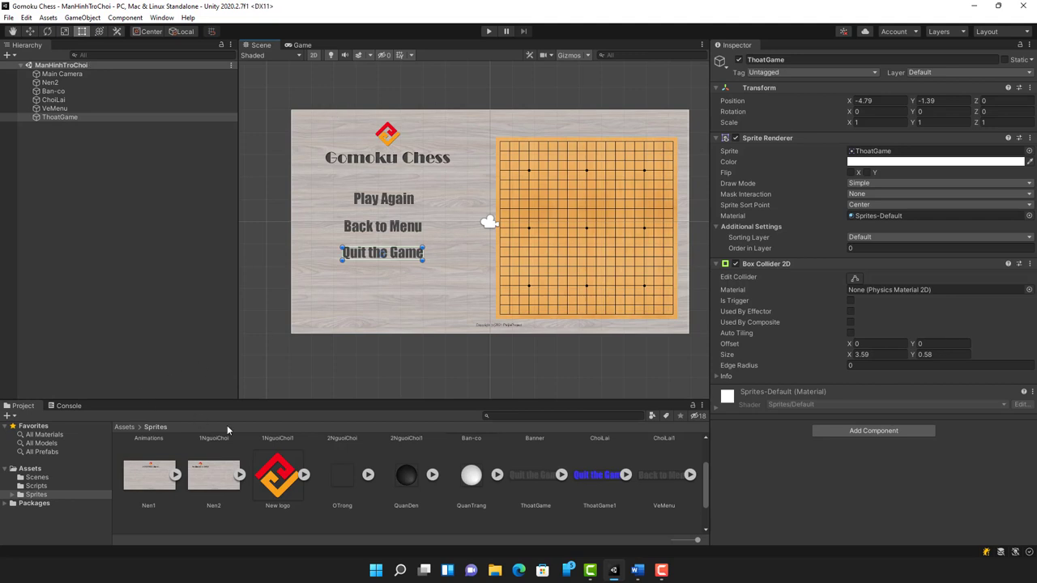
# - Open the ManHinhDanhMuc scene and create a C# script named ThoatTroChoi in Assets/Scripts
pyautogui.click(39, 478)
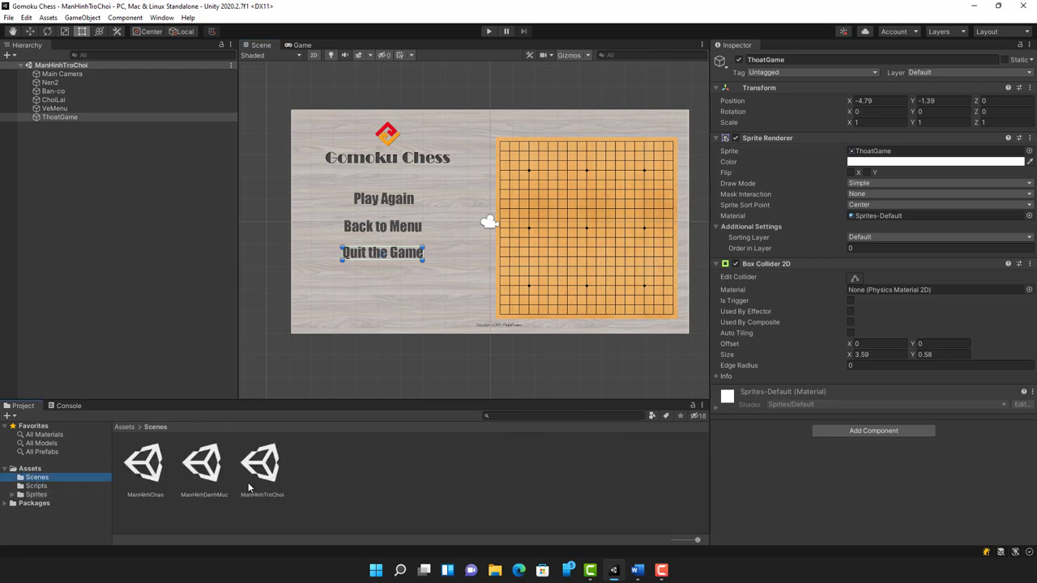
pyautogui.doubleClick(209, 470)
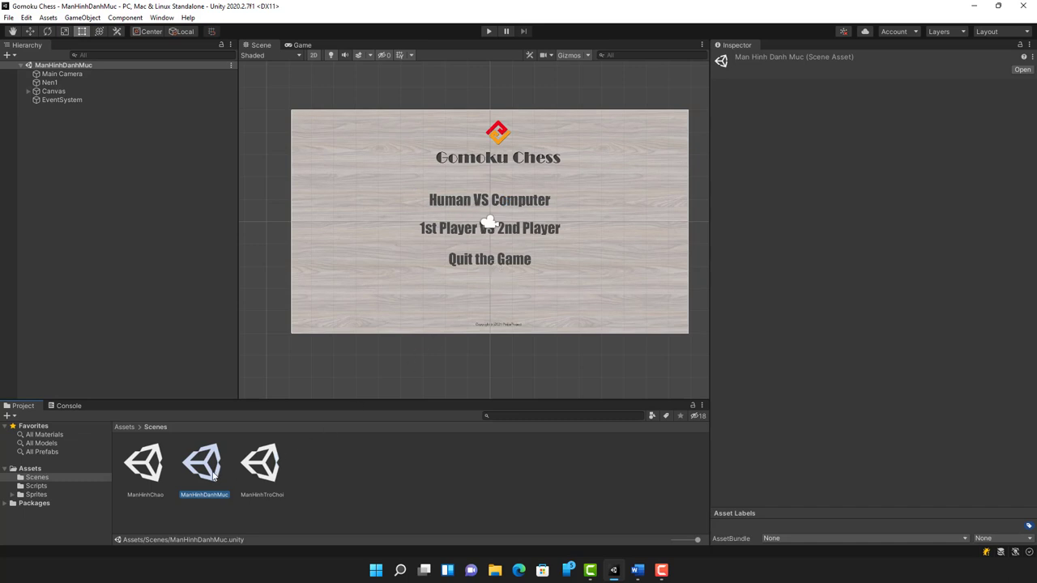
pyautogui.click(94, 486)
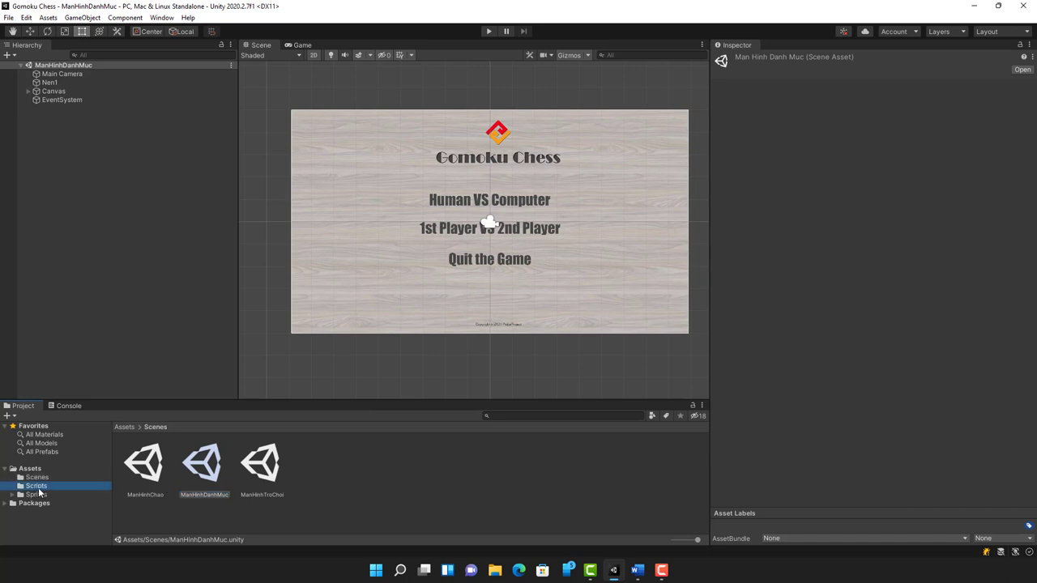
pyautogui.rightClick(348, 485)
pyautogui.moveTo(483, 196)
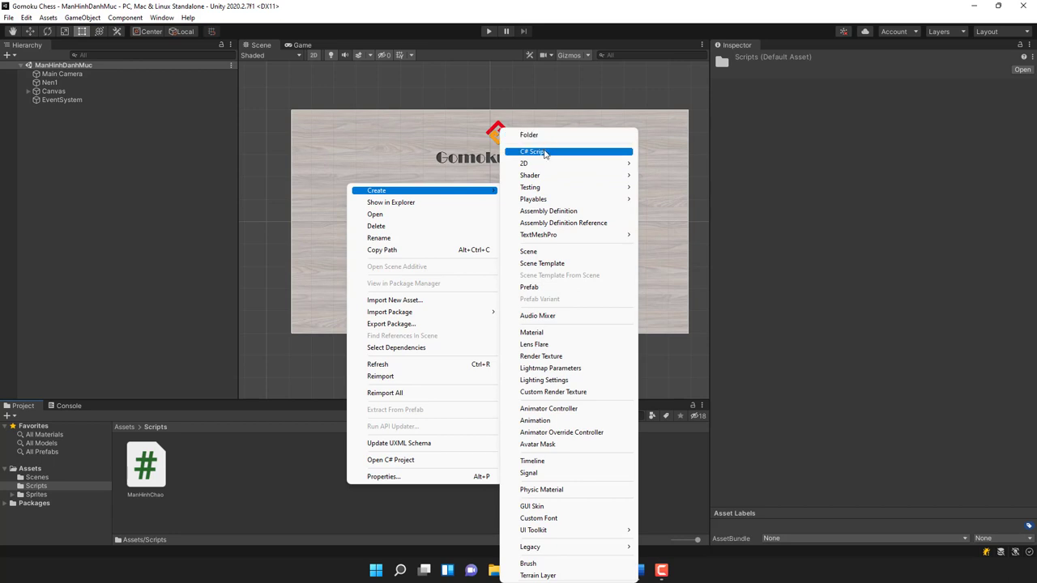
pyautogui.click(545, 154)
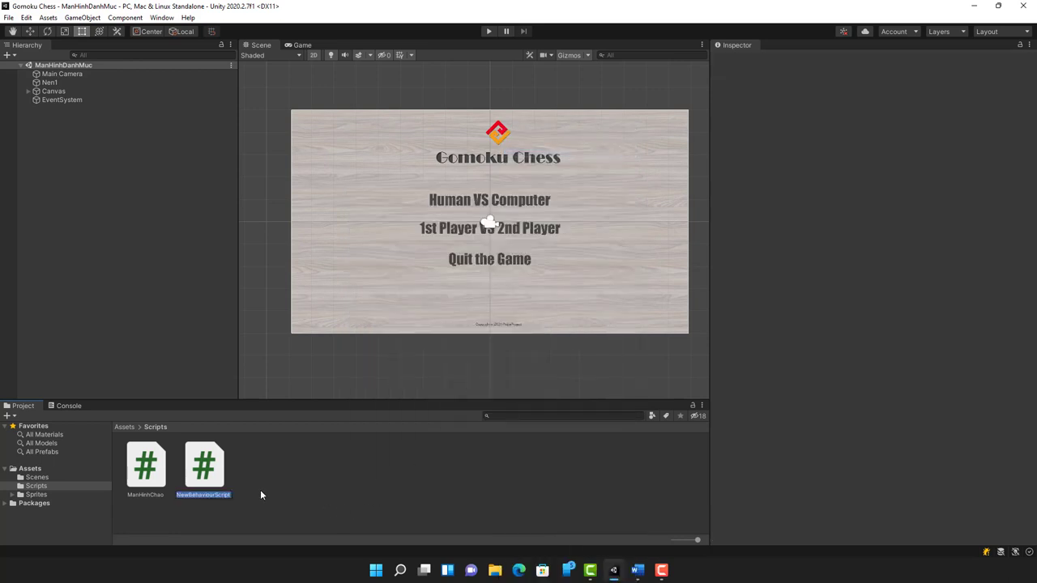
pyautogui.write('Thoat')
pyautogui.write('Game')
pyautogui.press('BackSpace')
pyautogui.press('BackSpace')
pyautogui.press('BackSpace')
pyautogui.write('Tr')
pyautogui.write('o')
pyautogui.write('Choi')
pyautogui.press('Return')
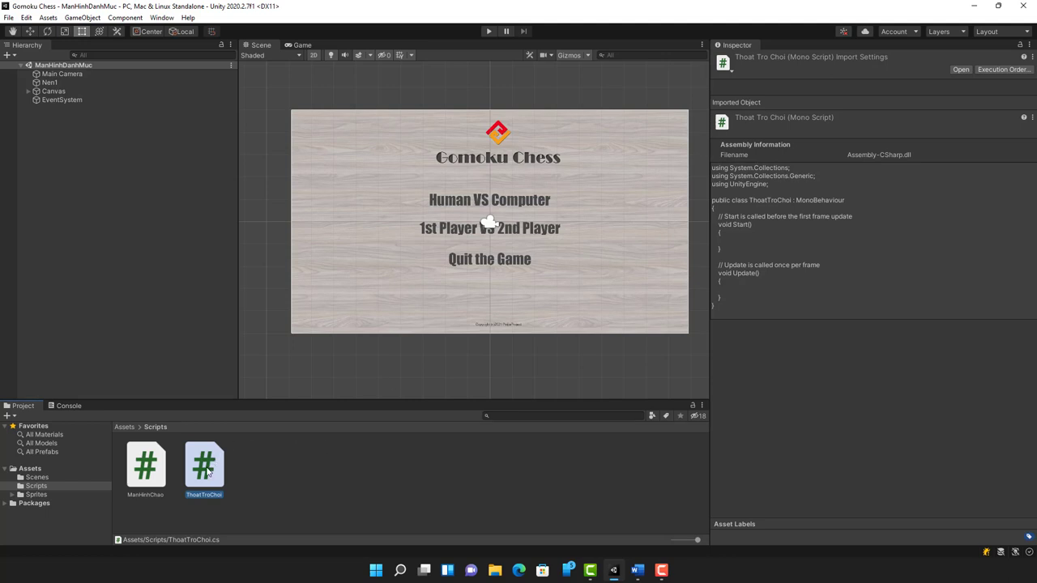
# - Open ThoatTroChoi.cs and delete the default Start and Update methods
pyautogui.doubleClick(208, 474)
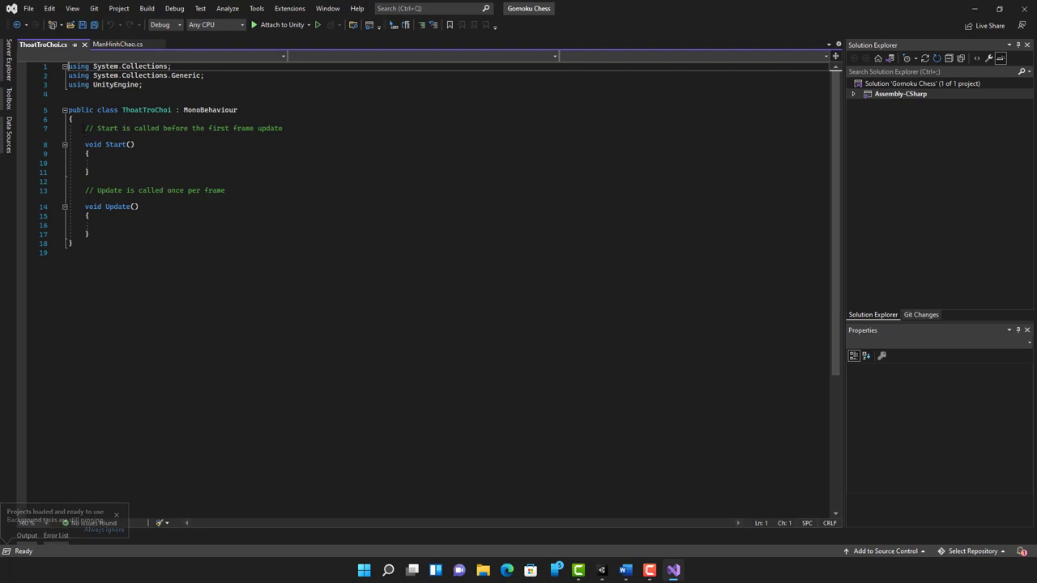
pyautogui.moveTo(84, 128); pyautogui.dragTo(124, 171)
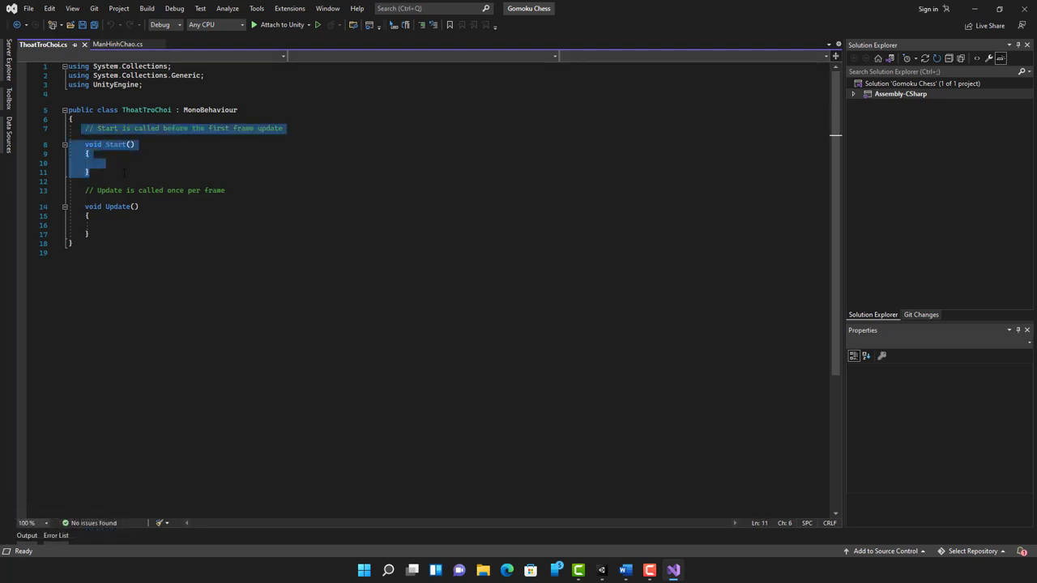
pyautogui.moveTo(130, 182); pyautogui.dragTo(379, 227)
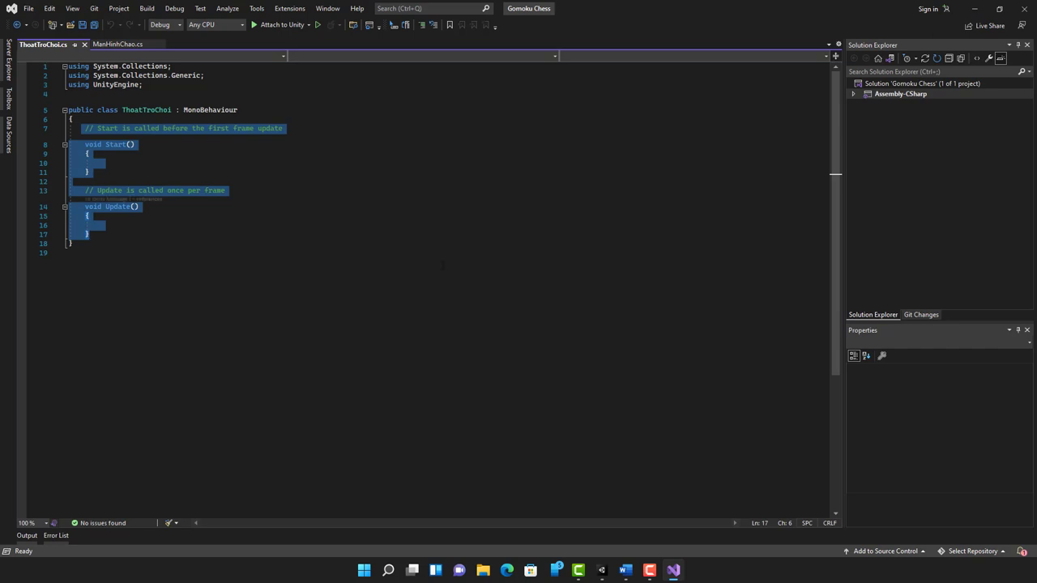
pyautogui.press('Delete')
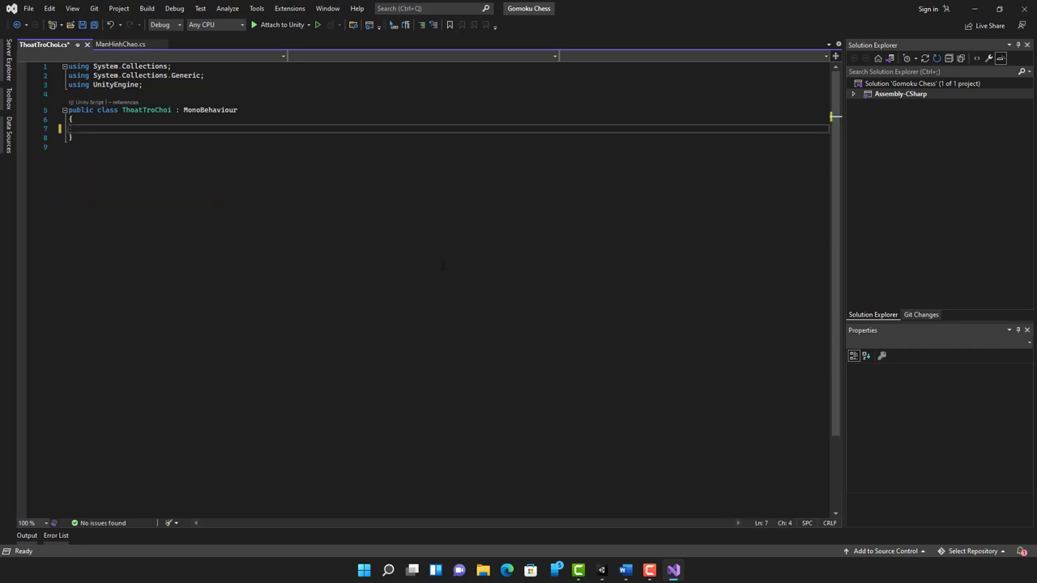
# - Write a public void Thoat() method that logs "Thoát rồi"
pyautogui.write('pu')
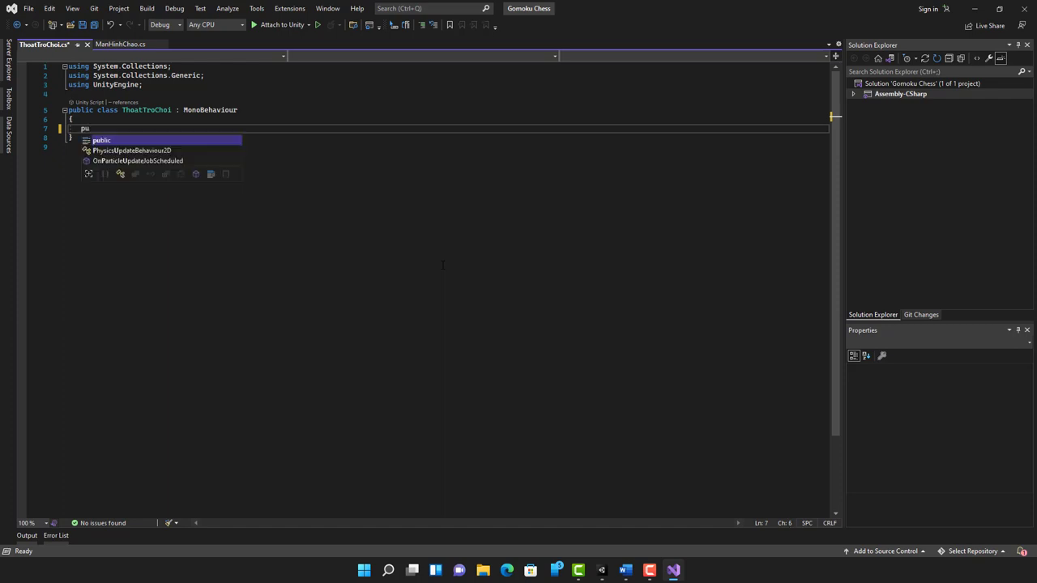
pyautogui.write('blic')
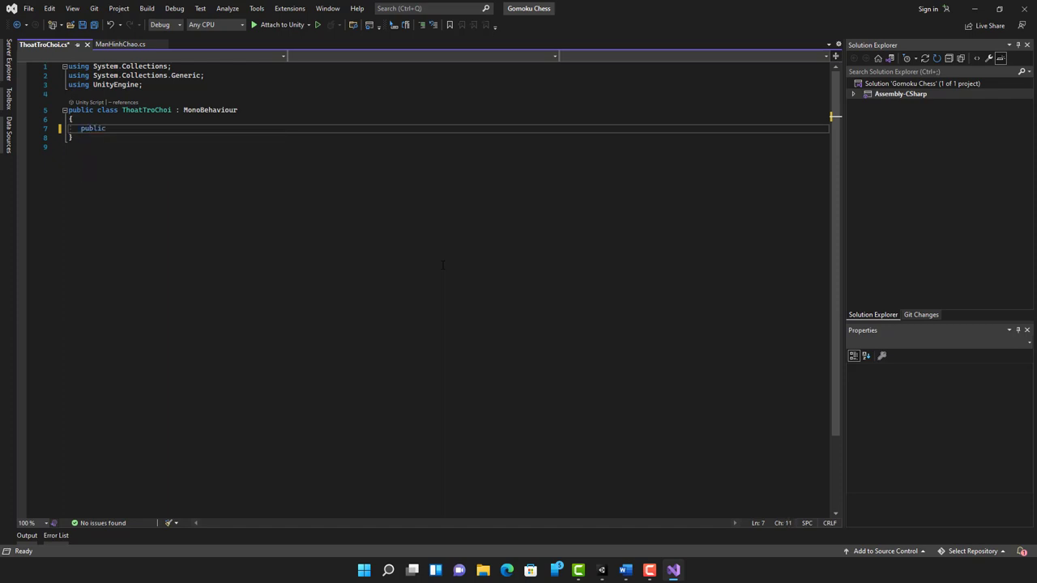
pyautogui.write(' void ')
pyautogui.write('Thoat(')
pyautogui.write(' {')
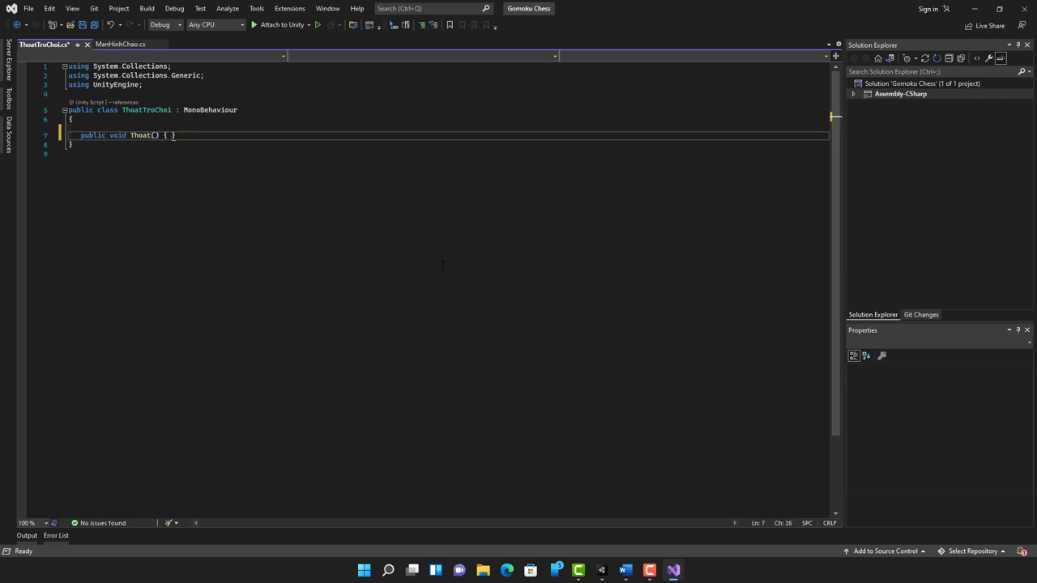
pyautogui.press('Return')
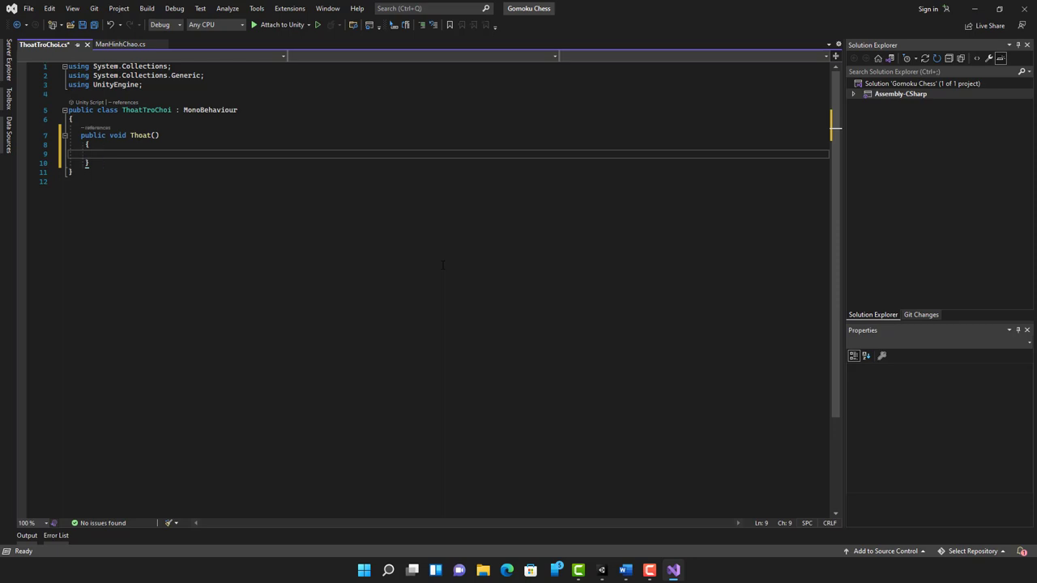
pyautogui.write('De')
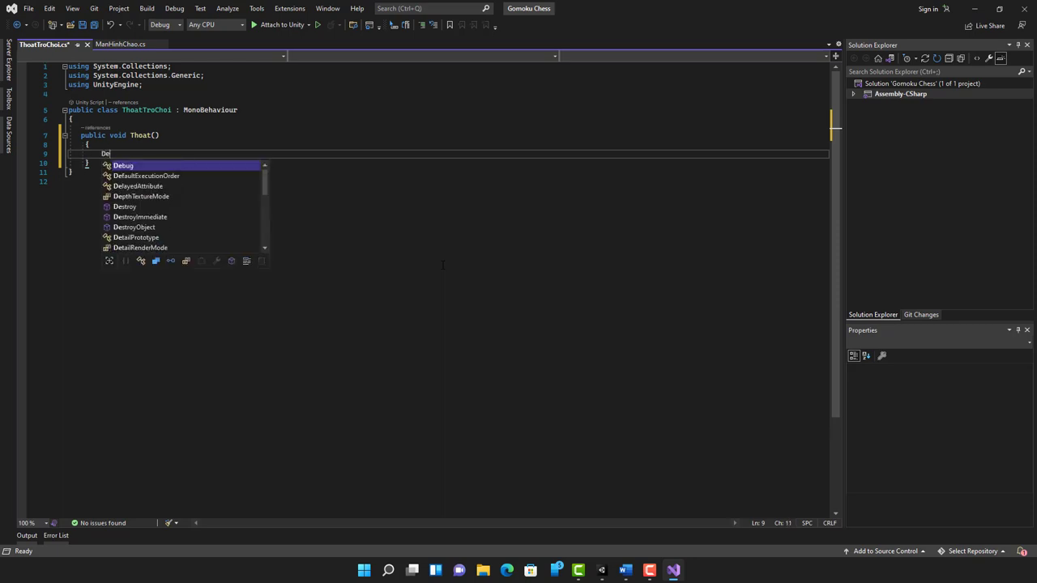
pyautogui.press('Tab')
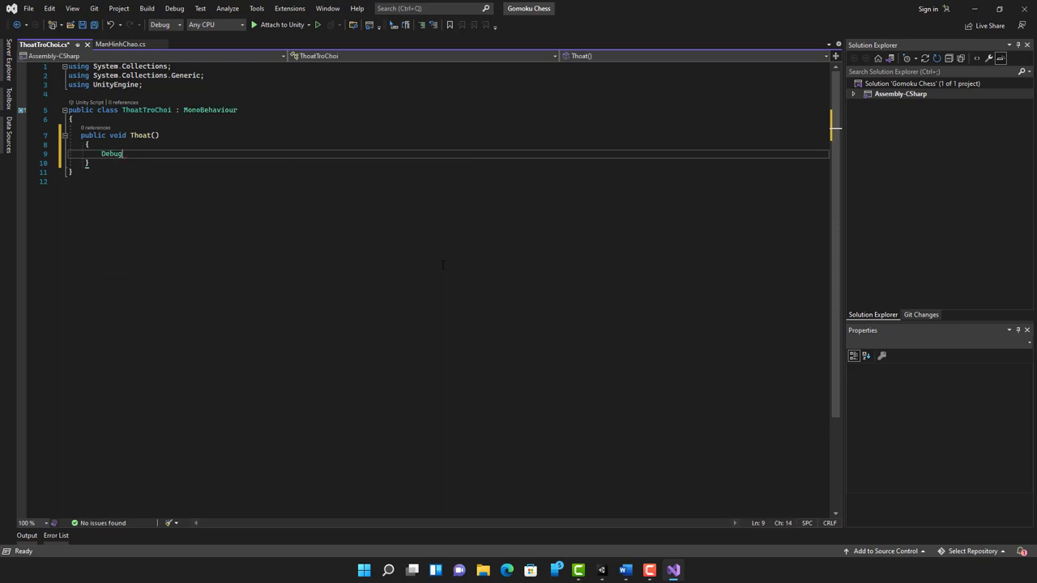
pyautogui.write('.L')
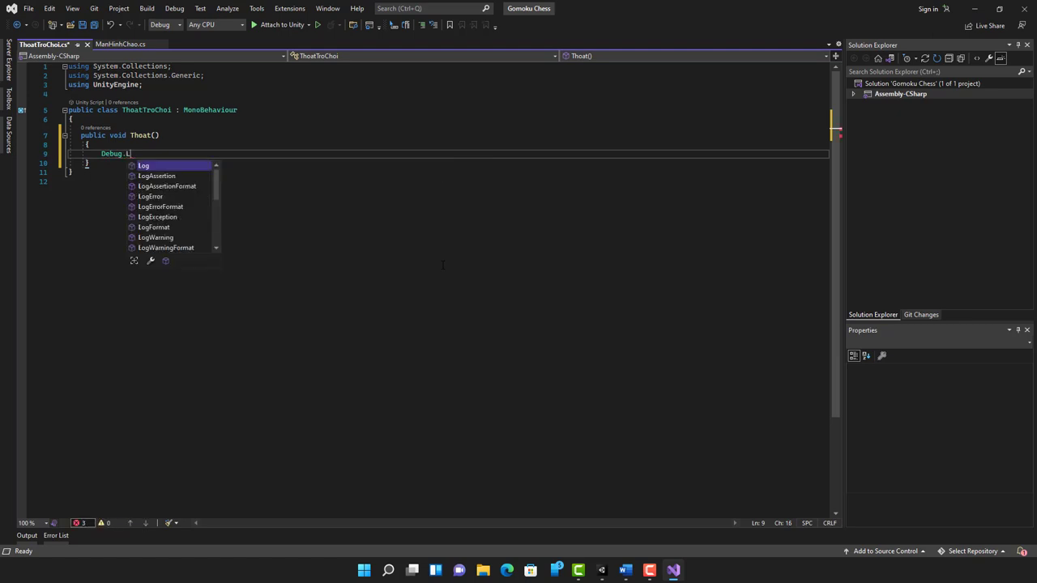
pyautogui.press('Tab')
pyautogui.write('(')
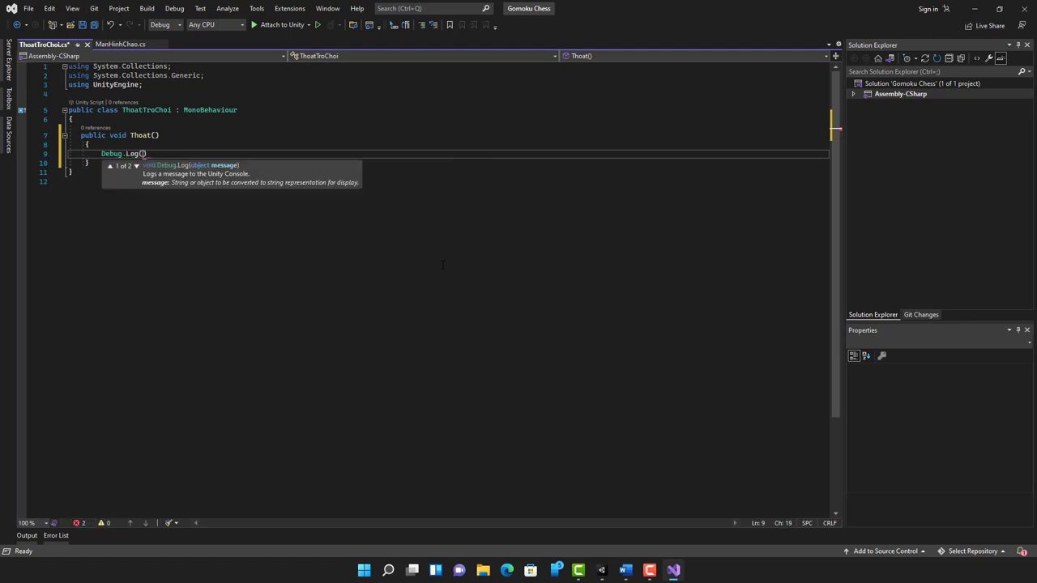
pyautogui.write('"Th')
pyautogui.write('oat')
pyautogui.write(' rồi')
pyautogui.write('");')
pyautogui.press('Return')
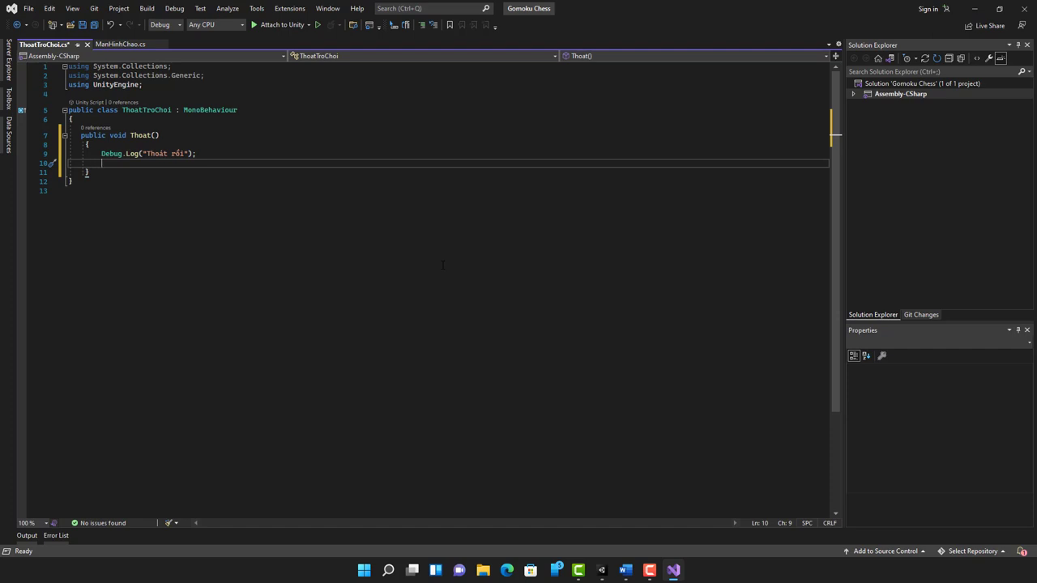
# - Add Application.Quit() after the log call and save the script
pyautogui.write('App')
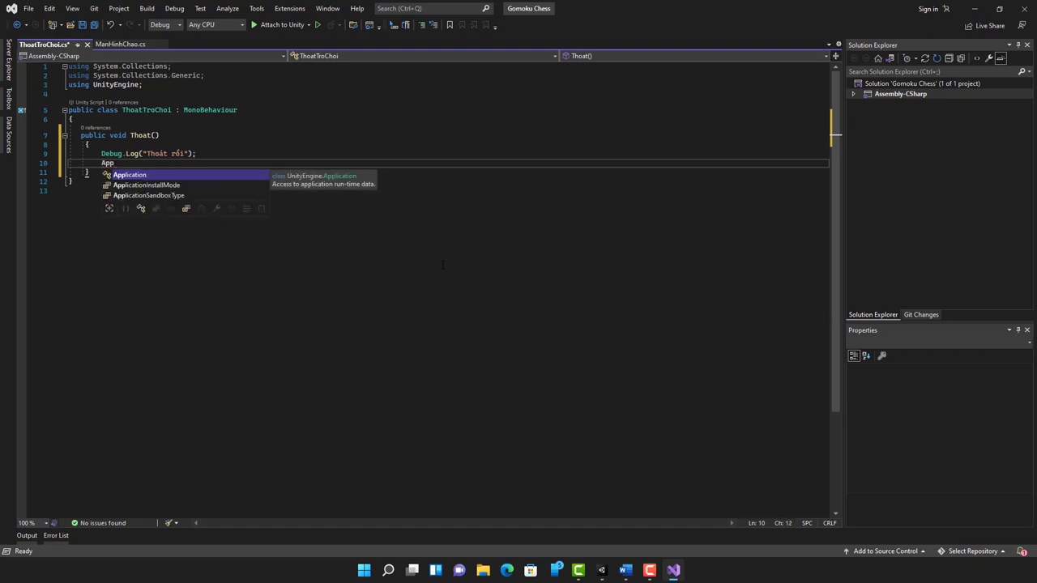
pyautogui.press('Tab')
pyautogui.write('.')
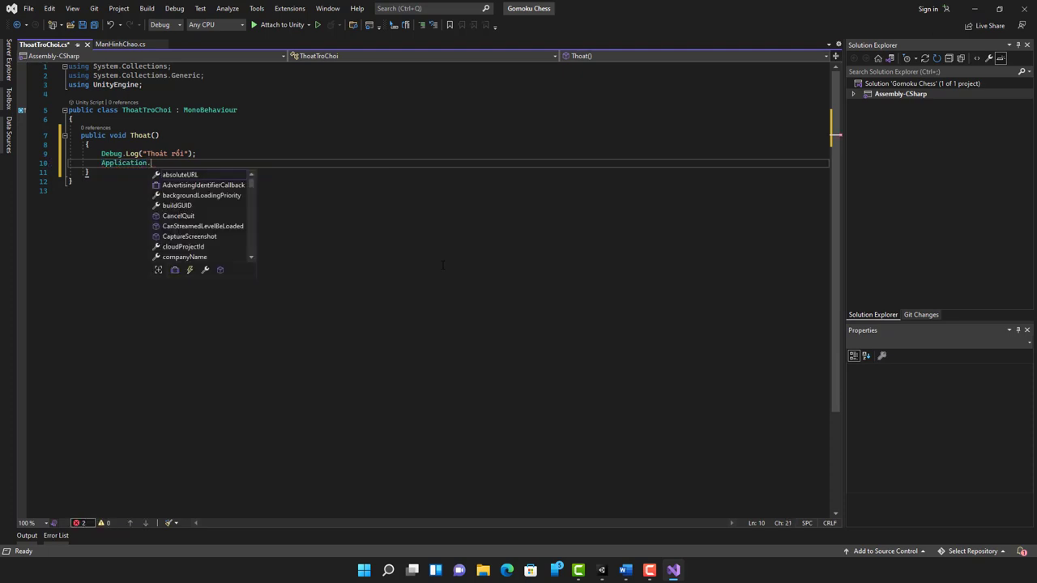
pyautogui.write('Qui')
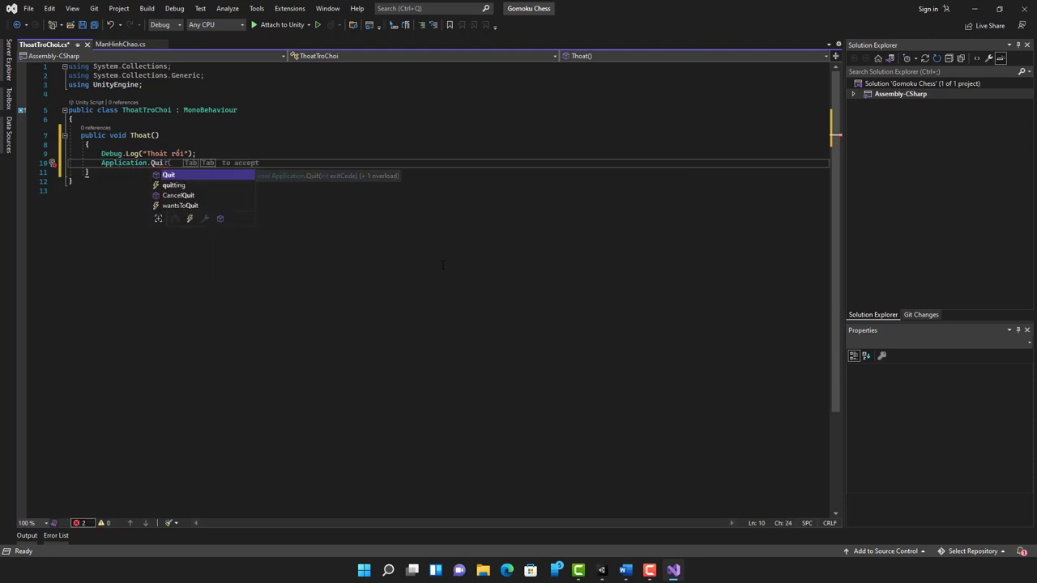
pyautogui.write('t')
pyautogui.press('Tab')
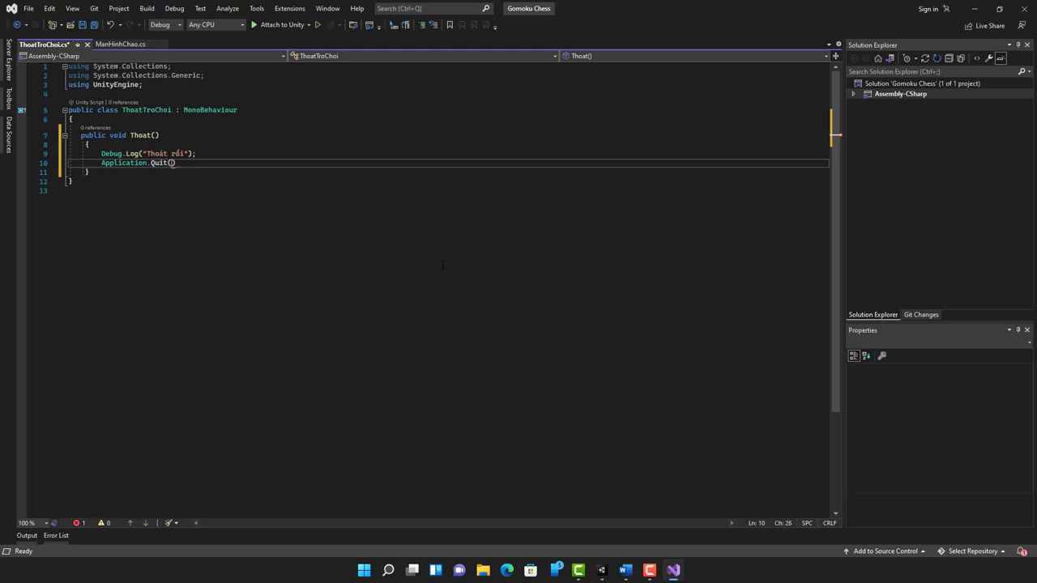
pyautogui.write(';')
pyautogui.hotkey('ctrl', 's')
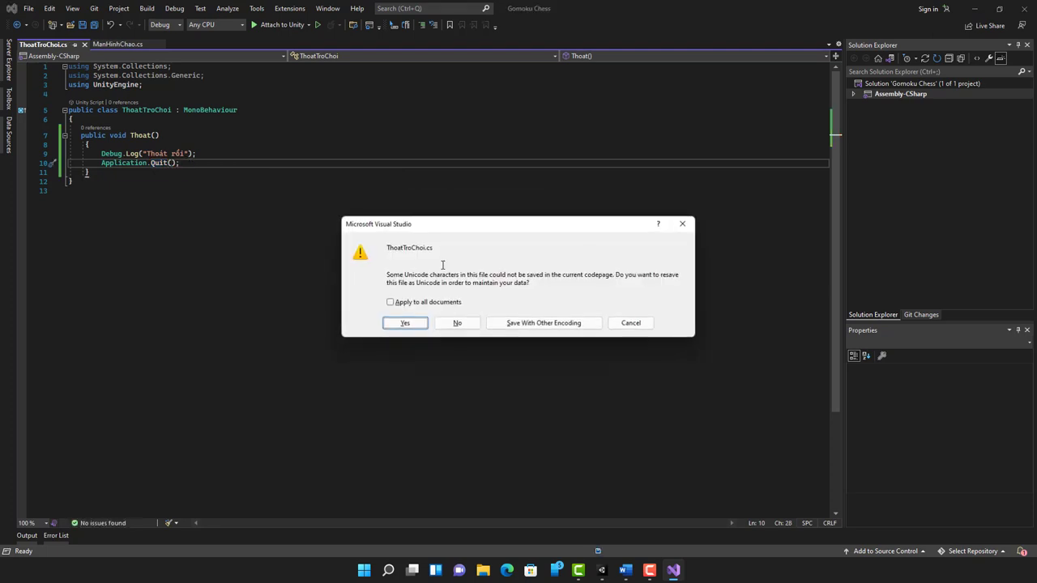
# - Accept saving ThoatTroChoi.cs as Unicode and return to the Unity editor
pyautogui.click(404, 323)
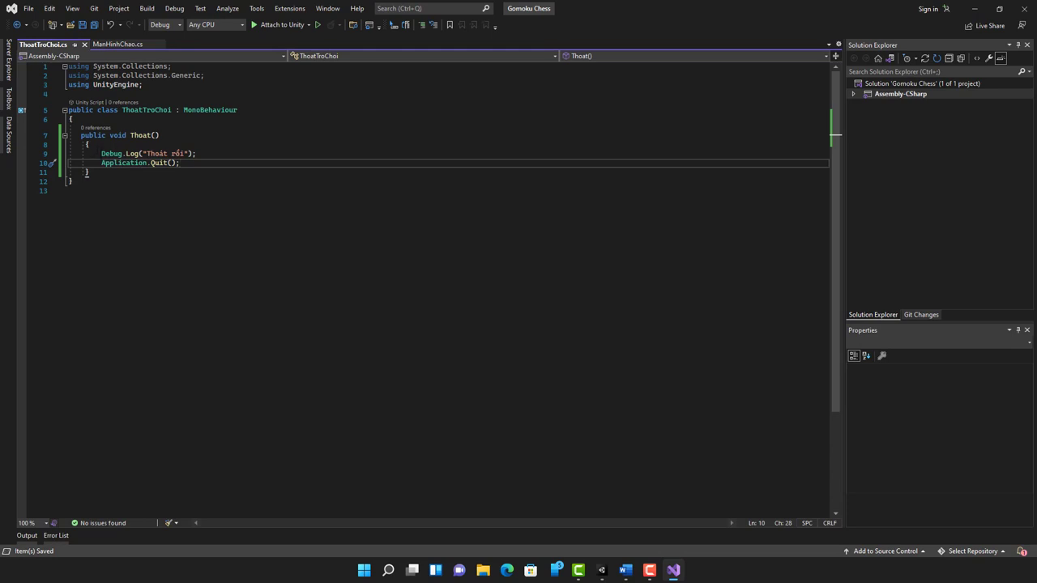
pyautogui.moveTo(101, 162)
pyautogui.mouseDown()
pyautogui.moveTo(180, 163)
pyautogui.moveTo(100, 153)
pyautogui.mouseUp()
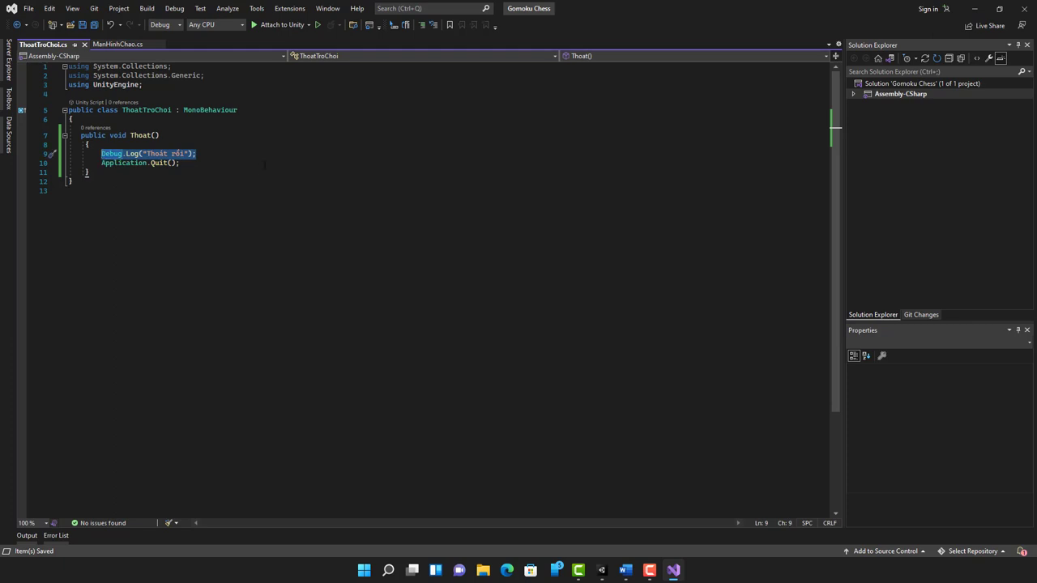
pyautogui.click(602, 570)
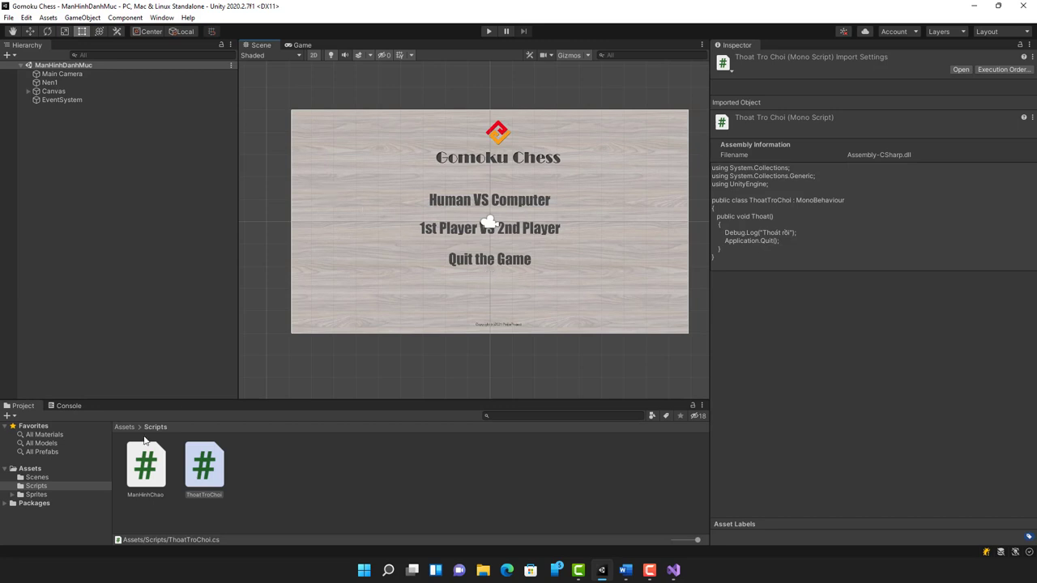
# - Expand Canvas in the Hierarchy to show Button, Button (1) and Button (2)
pyautogui.click(673, 570)
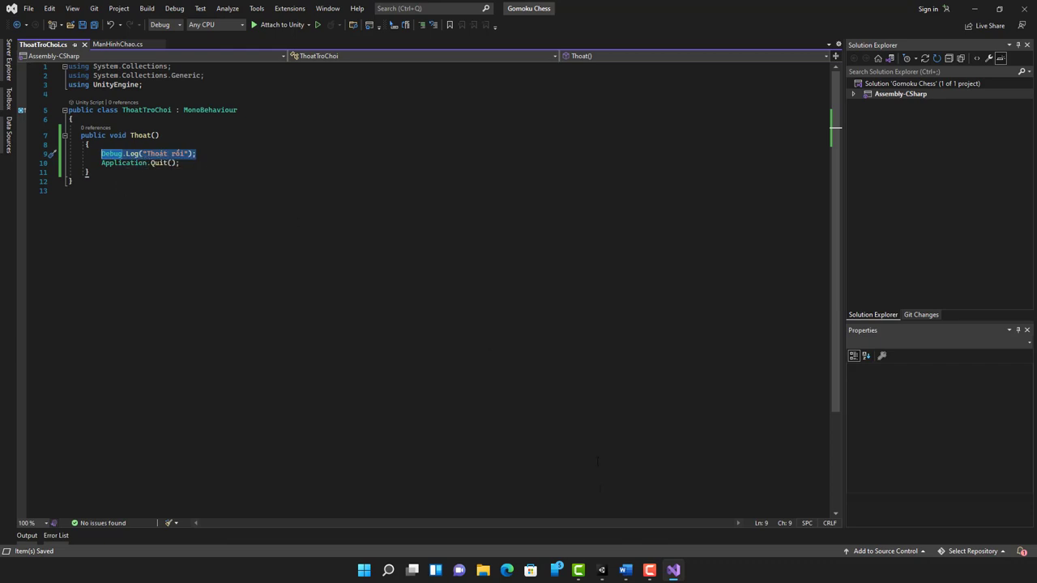
pyautogui.click(679, 574)
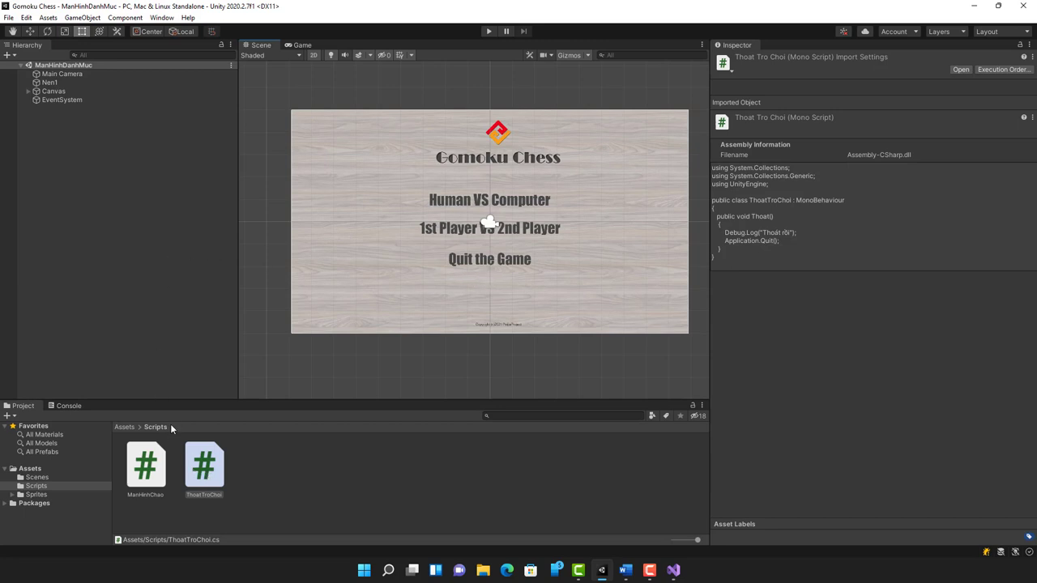
pyautogui.click(28, 91)
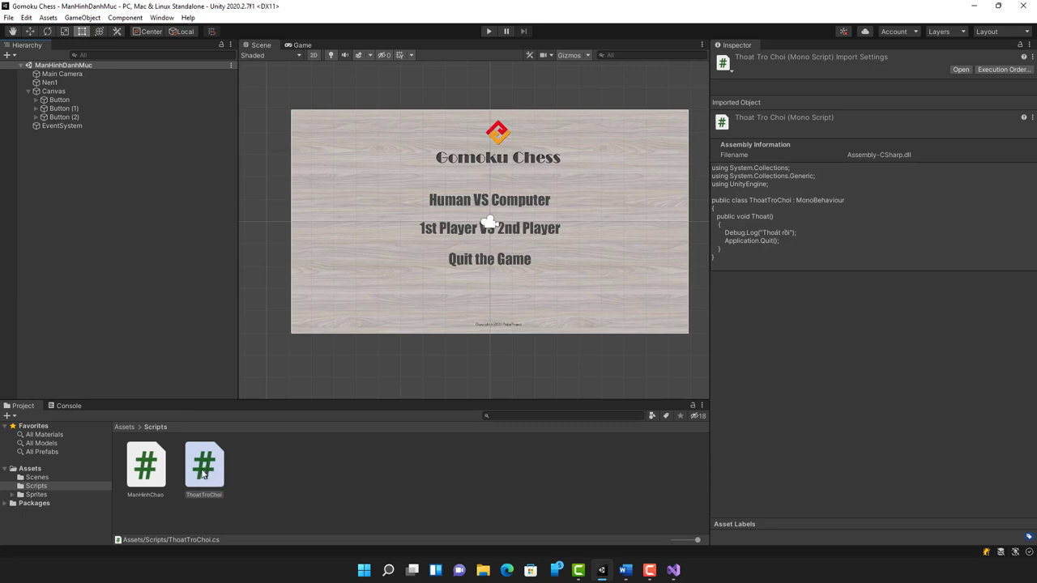
# - Drag the ThoatTroChoi script onto the third Canvas button
pyautogui.moveTo(204, 476); pyautogui.dragTo(202, 468)
pyautogui.moveTo(203, 468); pyautogui.dragTo(71, 117)
pyautogui.click(491, 204)
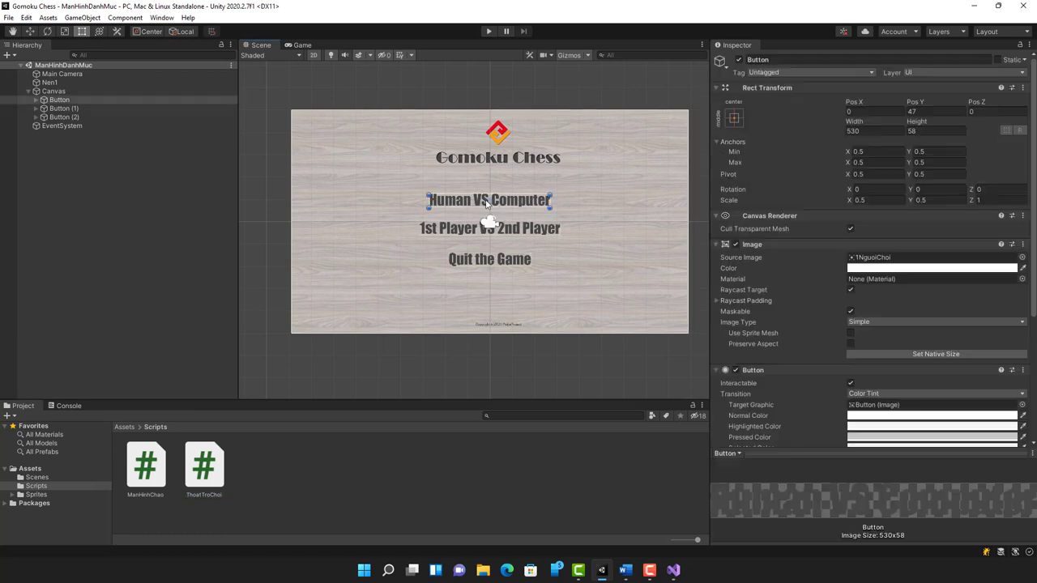
# - Rename the first button to 1Nguoi
pyautogui.click(62, 101)
pyautogui.click(62, 101)
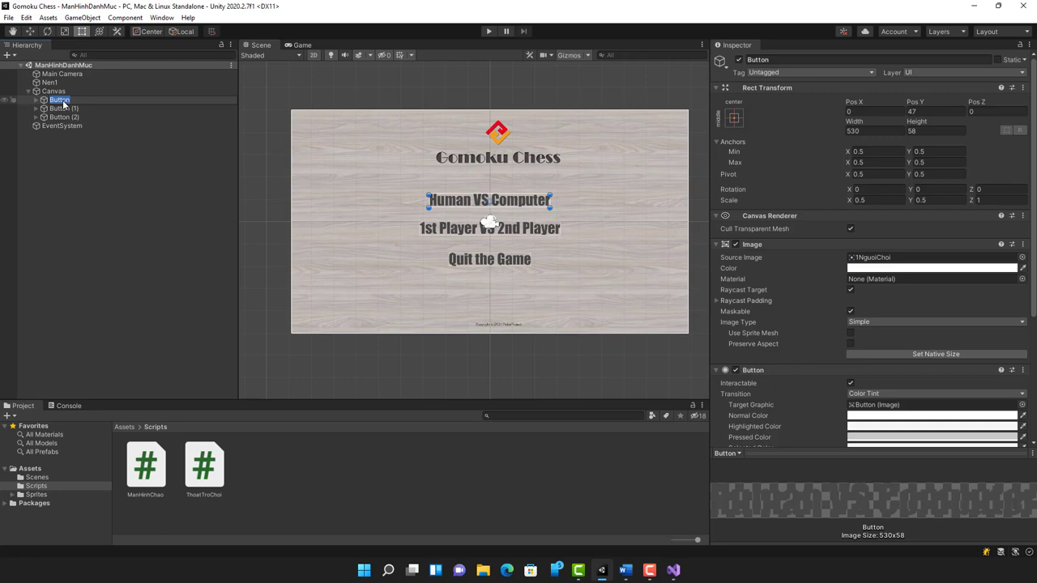
pyautogui.write('1')
pyautogui.write('Voi1')
pyautogui.press('Return')
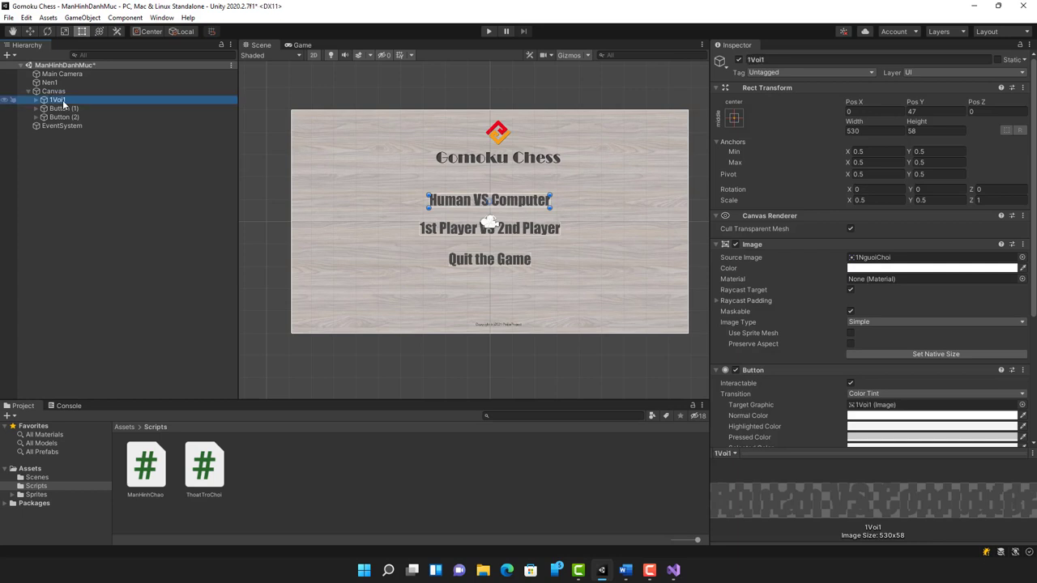
pyautogui.click(71, 103)
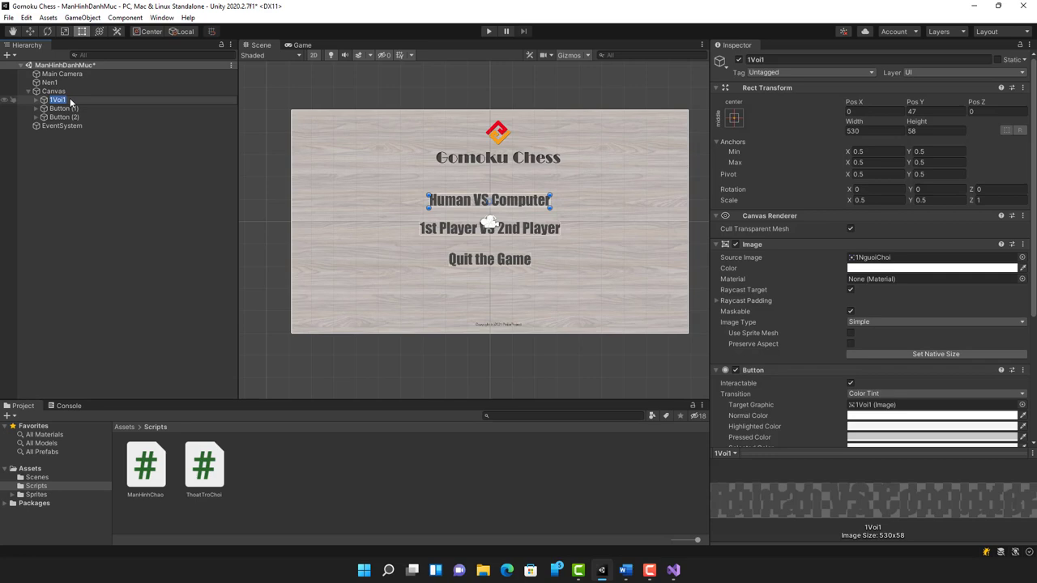
pyautogui.write('1Nguoi')
pyautogui.press('Return')
# - Rename the second button to 2Nguoi and the third to Thoat
pyautogui.click(69, 109)
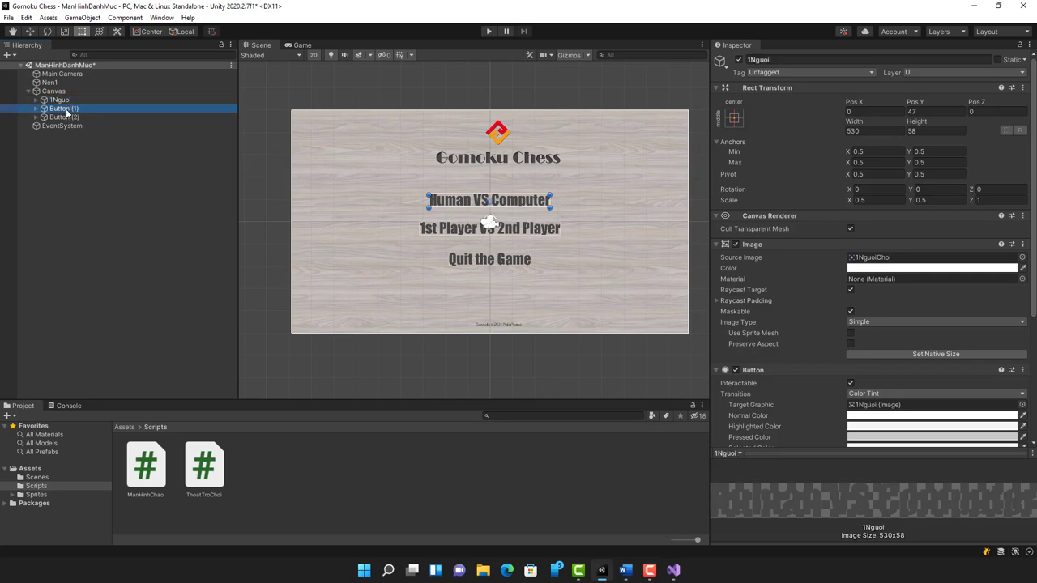
pyautogui.click(71, 110)
pyautogui.write('2')
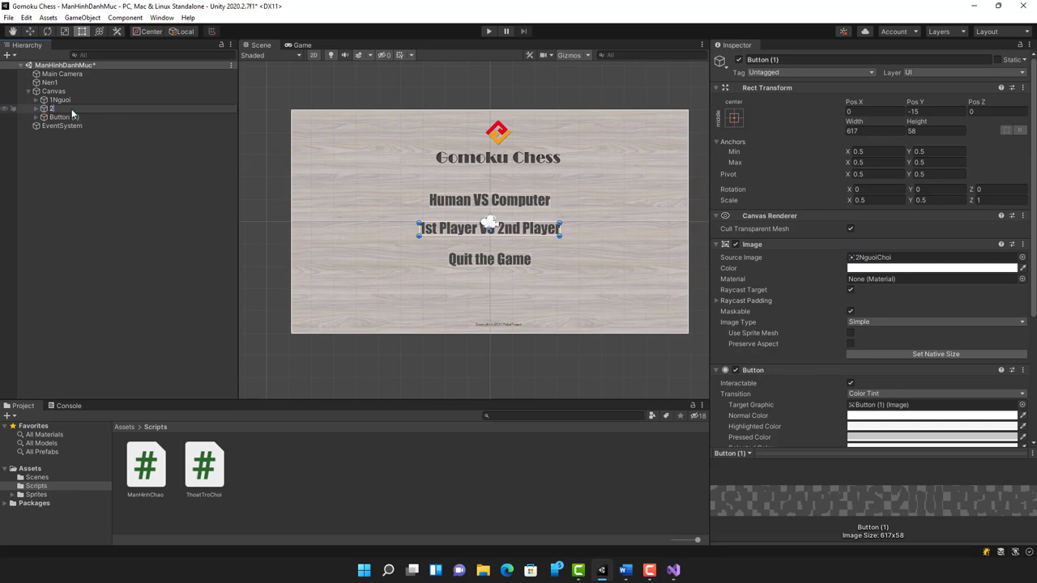
pyautogui.write('Ngu')
pyautogui.write('oi')
pyautogui.press('Return')
pyautogui.click(81, 118)
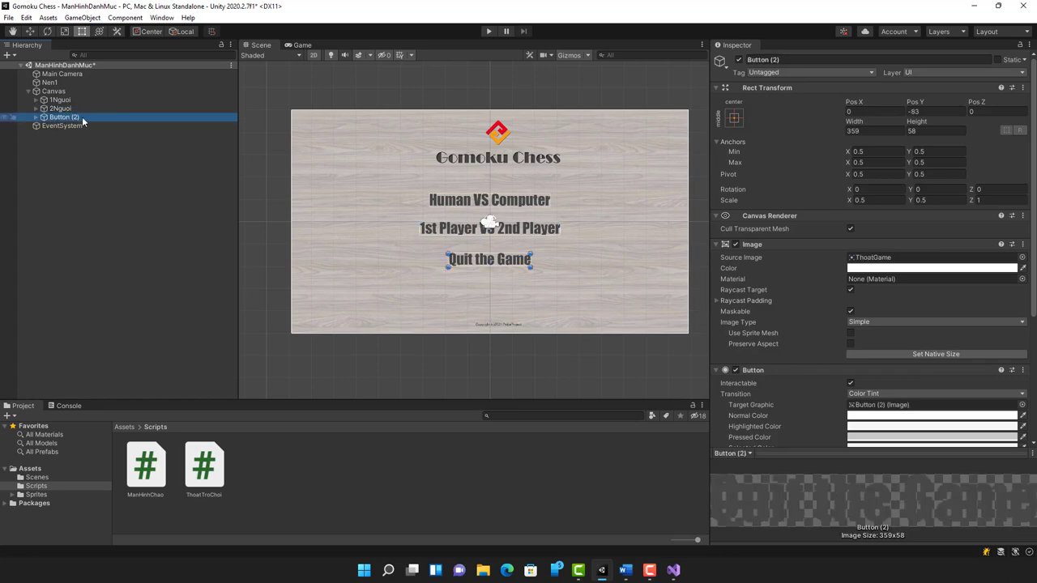
pyautogui.click(72, 122)
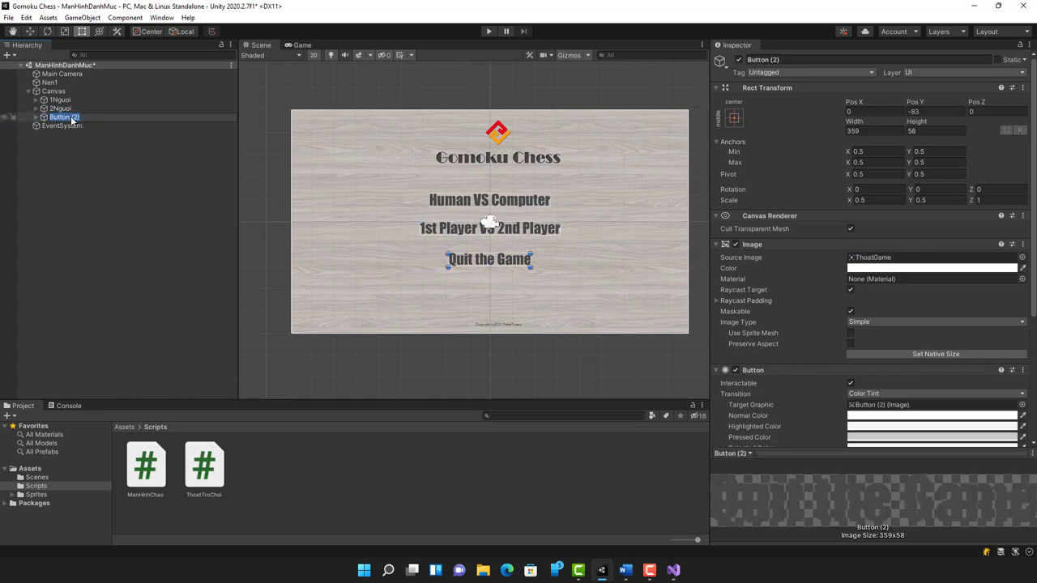
pyautogui.write('Thoi')
pyautogui.press('Return')
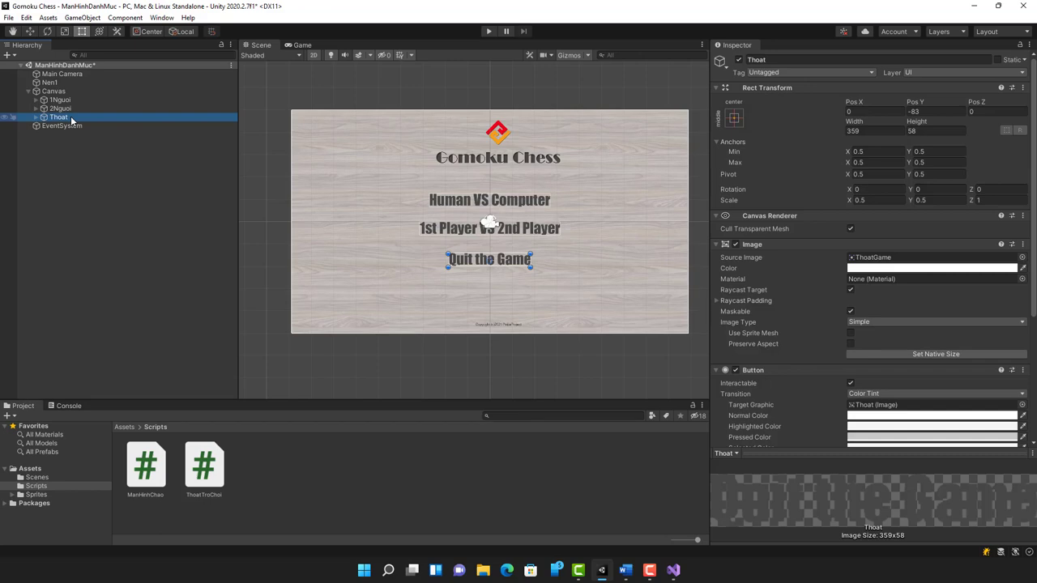
# - Attach the ThoatTroChoi script component to the Thoat button
pyautogui.click(205, 479)
pyautogui.moveTo(206, 479); pyautogui.dragTo(64, 120)
pyautogui.click(74, 118)
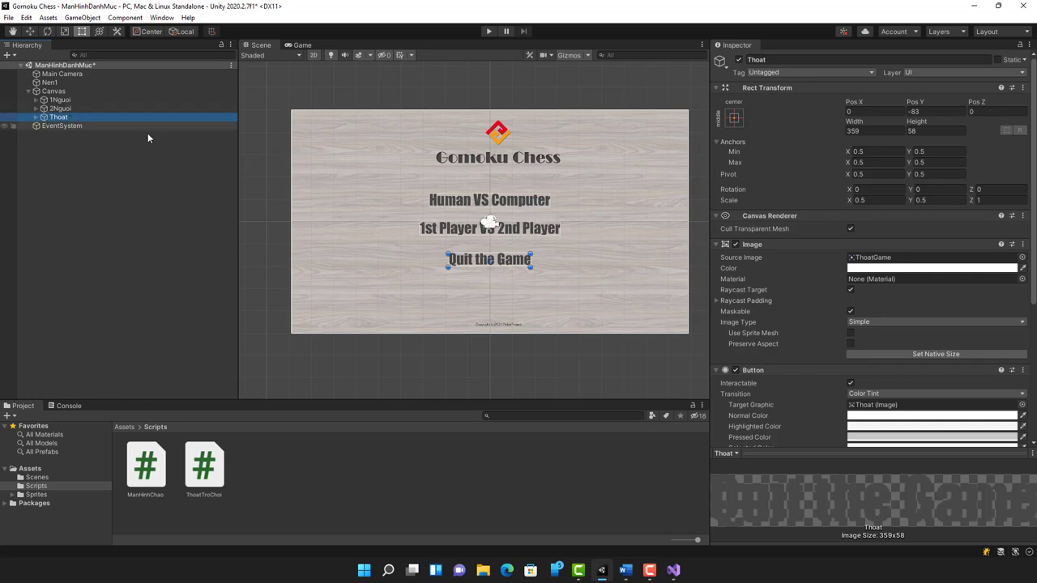
pyautogui.scroll(-4, 920, 346)
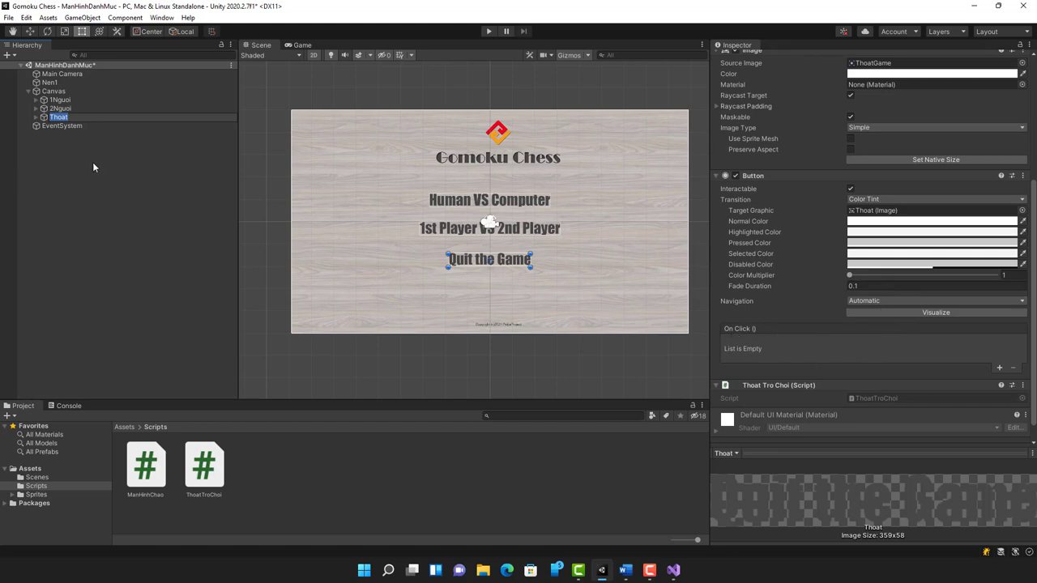
# - Add an On Click entry on Thoat, assign the Thoat object, and choose ThoatTroChoi.Thoat()
pyautogui.click(46, 120)
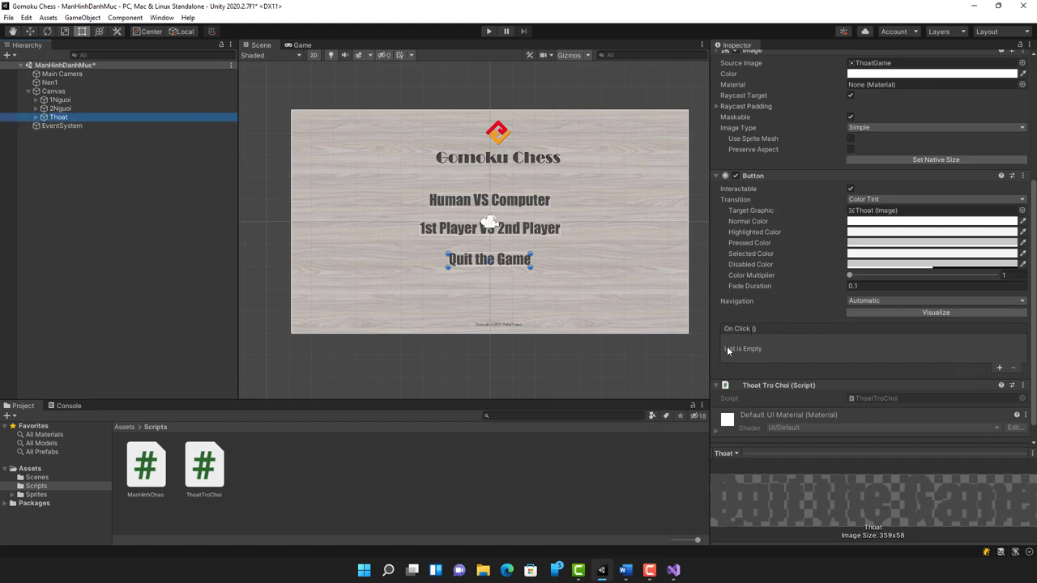
pyautogui.click(1000, 370)
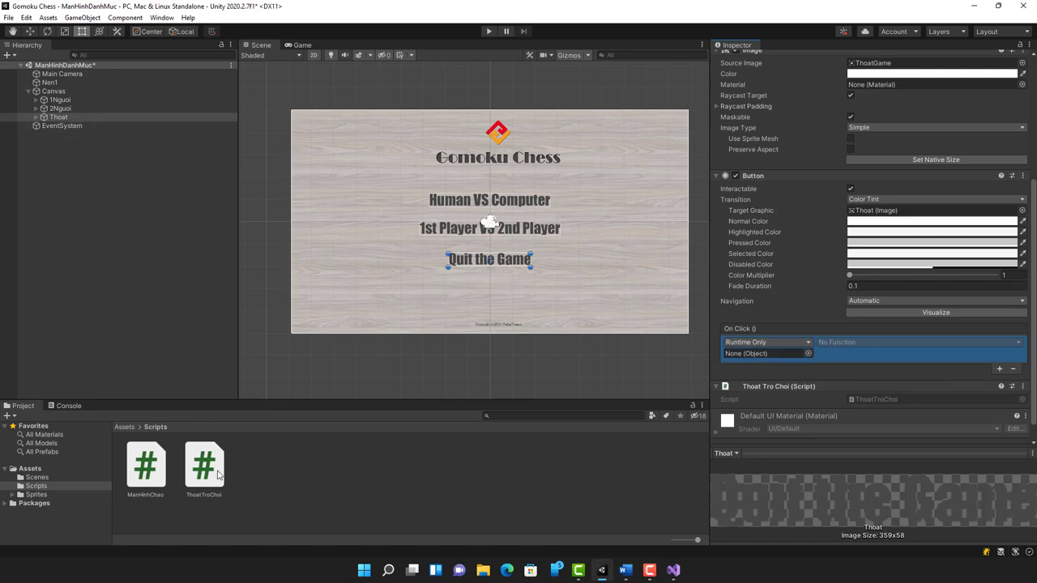
pyautogui.click(57, 119)
pyautogui.moveTo(56, 118); pyautogui.dragTo(753, 355)
pyautogui.click(860, 343)
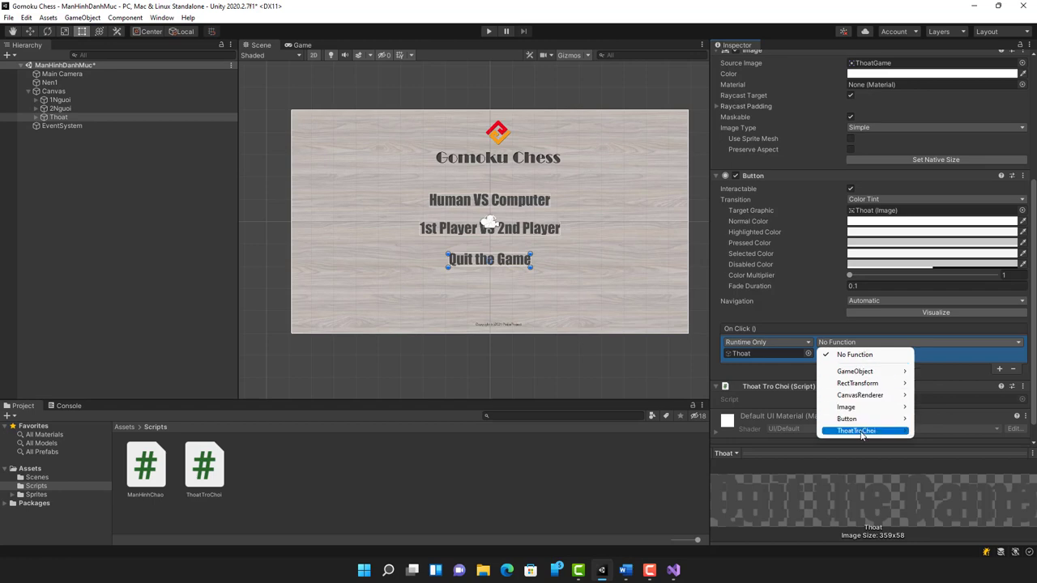
pyautogui.moveTo(861, 433)
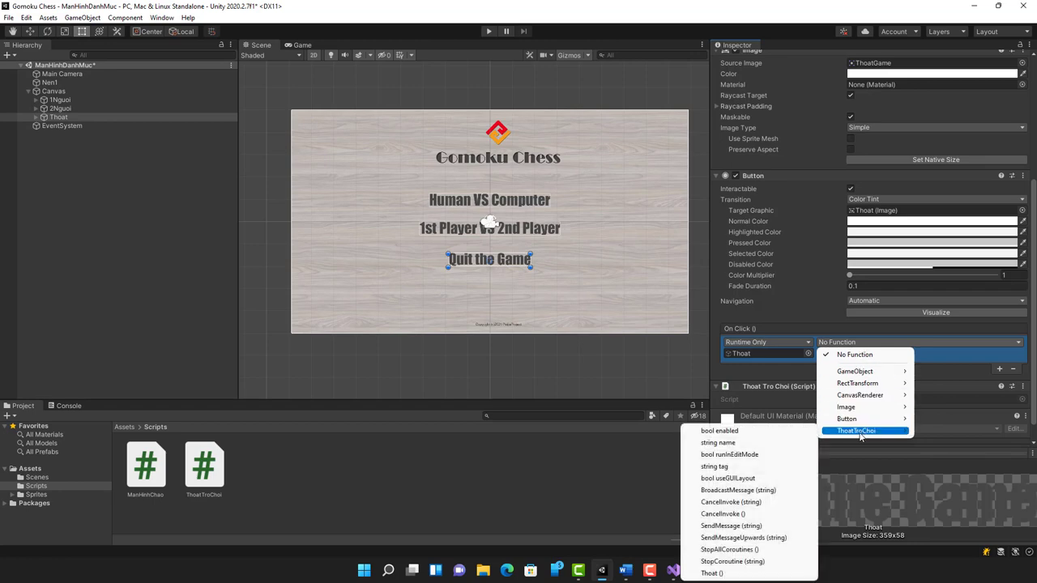
pyautogui.click(711, 574)
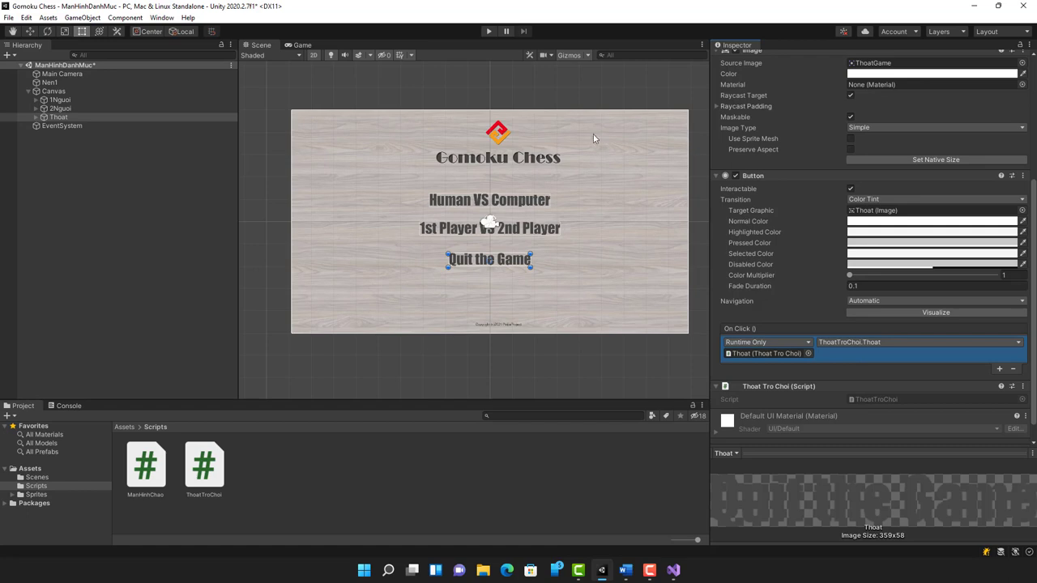
# - Play the menu, click Quit the Game to log 'Thoát rồi', then stop play mode
pyautogui.click(489, 33)
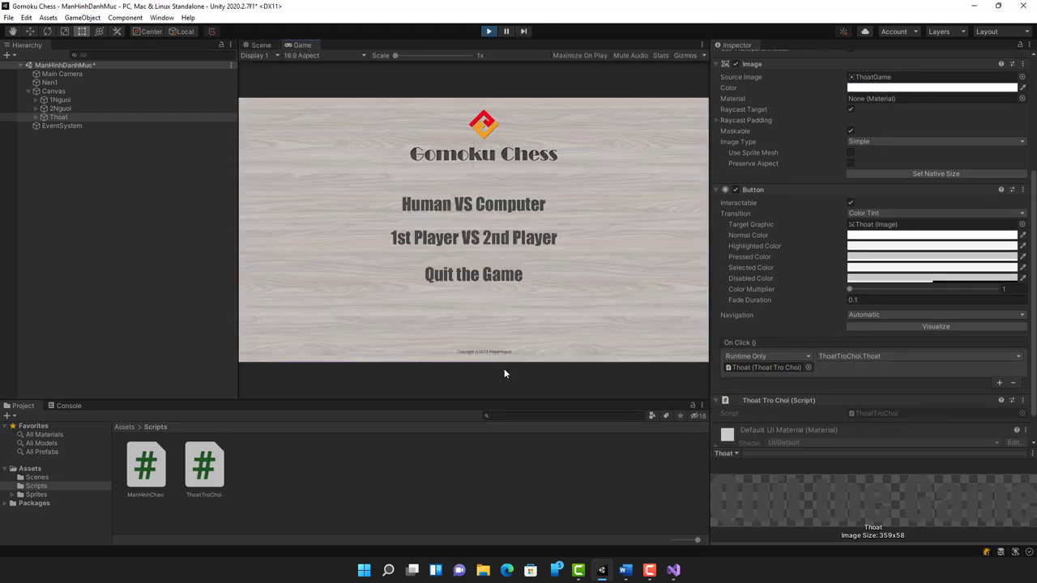
pyautogui.click(470, 281)
pyautogui.click(488, 31)
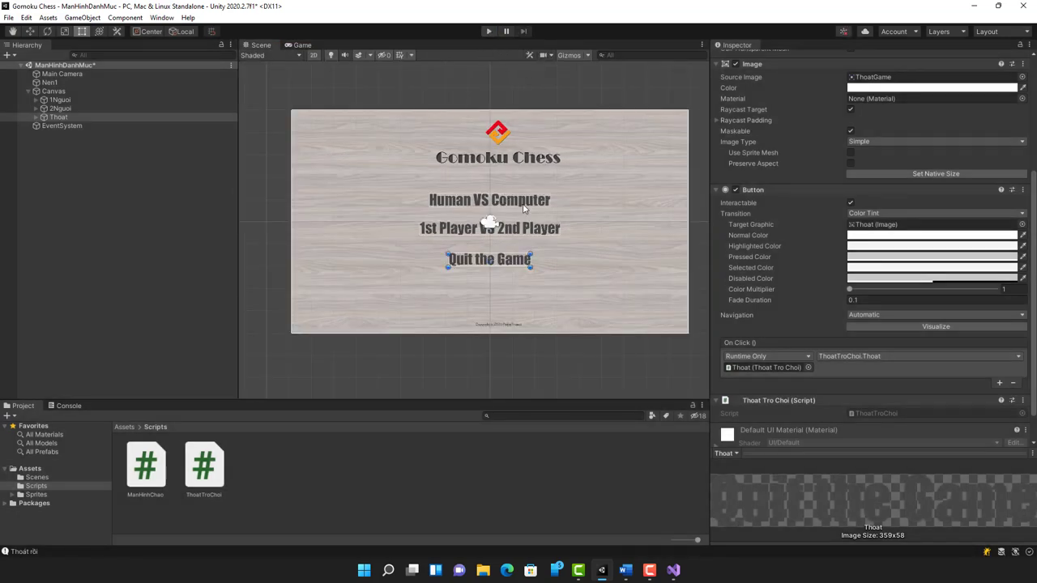
# - Select the Human VS Computer and 1st Player VS 2nd Player buttons in the menu scene
pyautogui.click(526, 203)
pyautogui.click(525, 229)
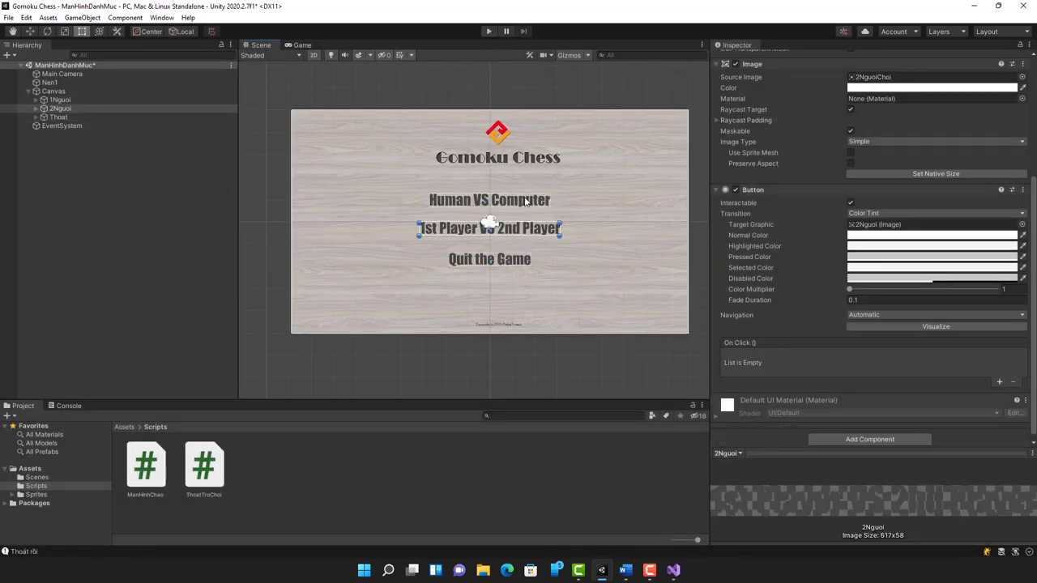
pyautogui.click(527, 202)
pyautogui.click(523, 232)
pyautogui.click(505, 203)
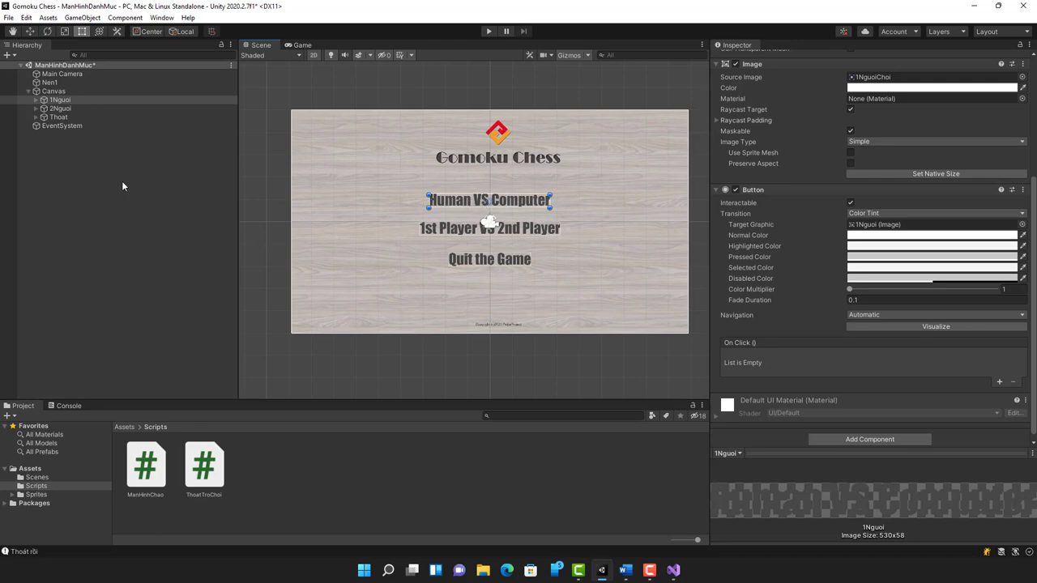
# - Save the menu scene while opening ManHinhTroChoi, then switch back to ManHinhDanhMuc
pyautogui.click(37, 478)
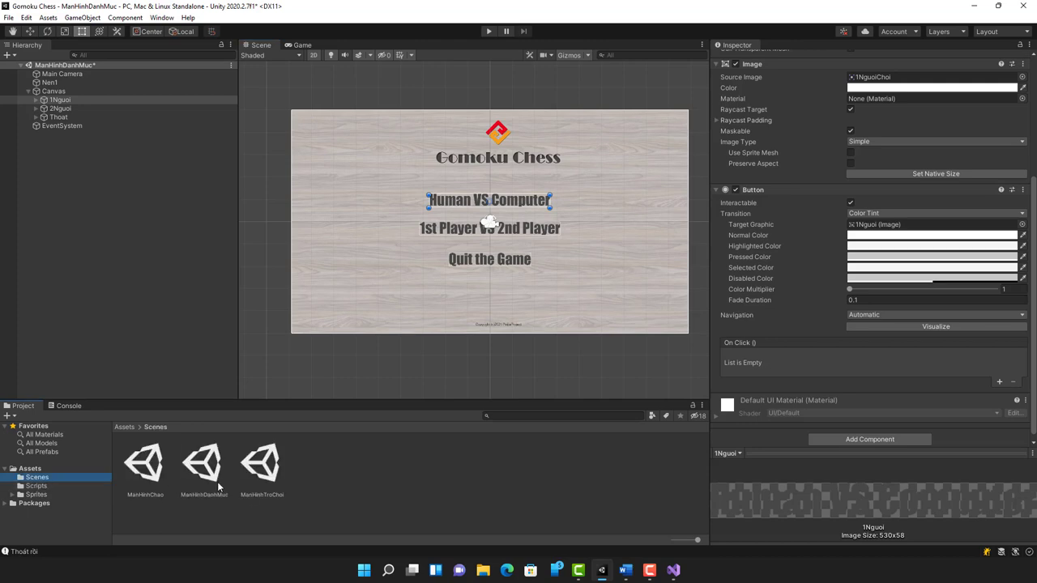
pyautogui.doubleClick(261, 469)
pyautogui.click(508, 308)
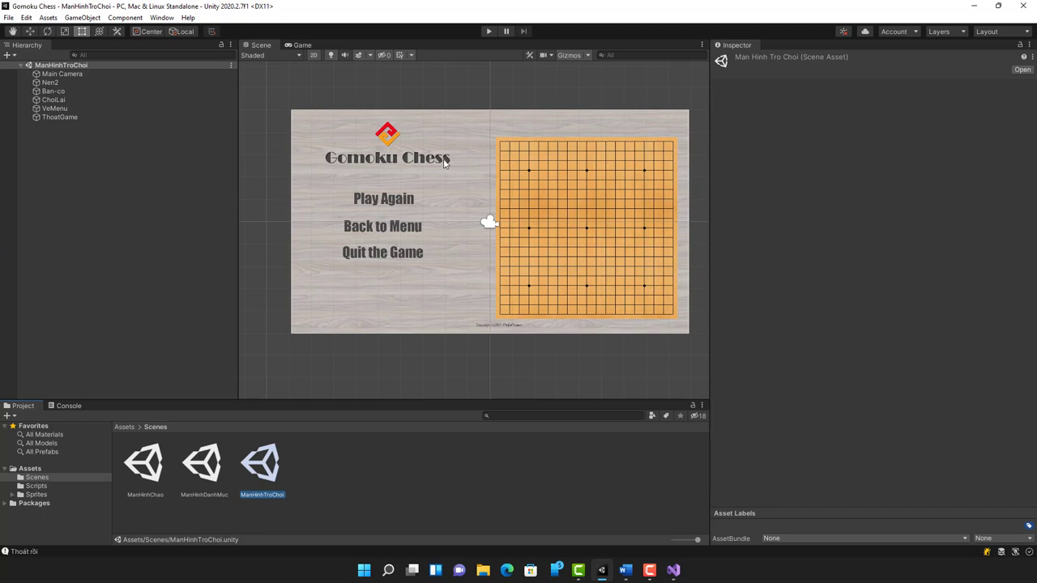
pyautogui.doubleClick(212, 468)
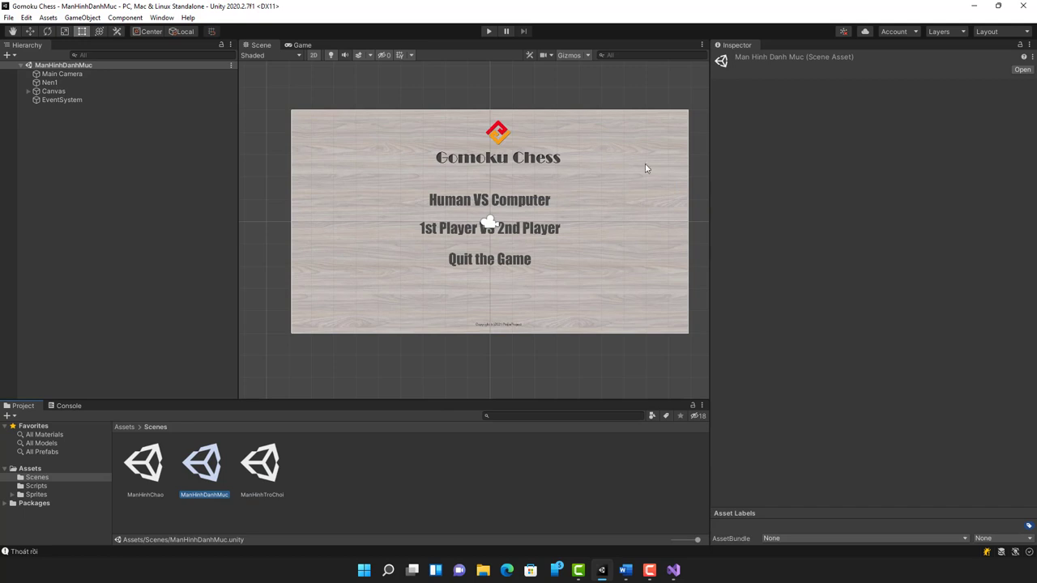
pyautogui.doubleClick(274, 465)
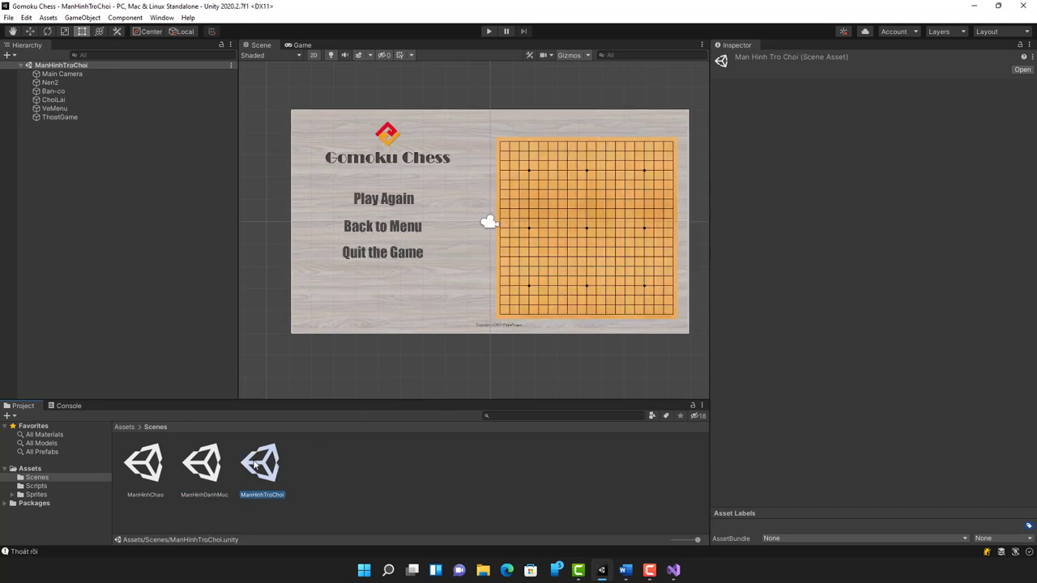
pyautogui.doubleClick(212, 473)
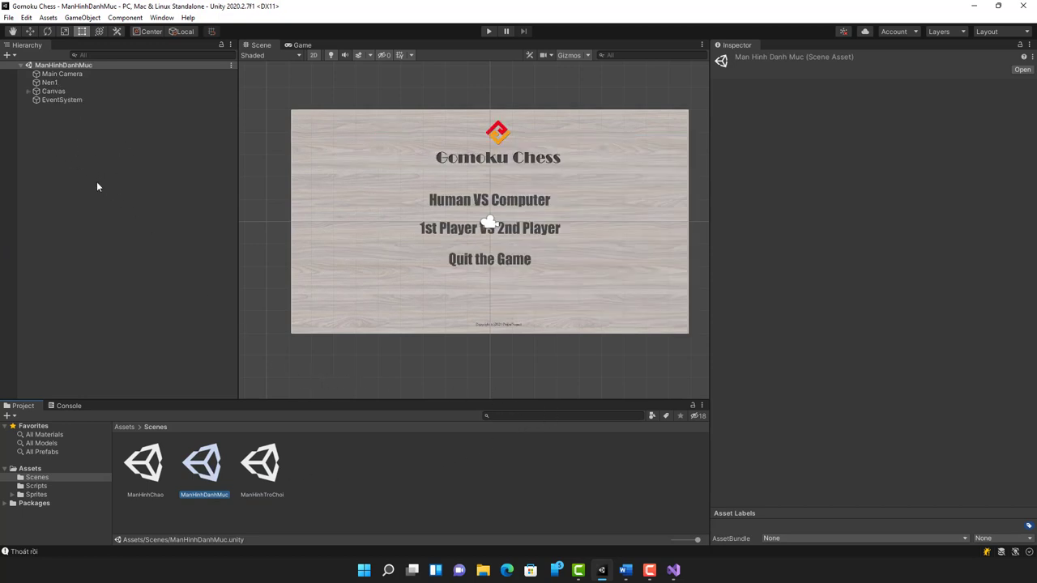
# - Create an empty object in the Hierarchy and rename it SoNguoiChoi
pyautogui.rightClick(66, 149)
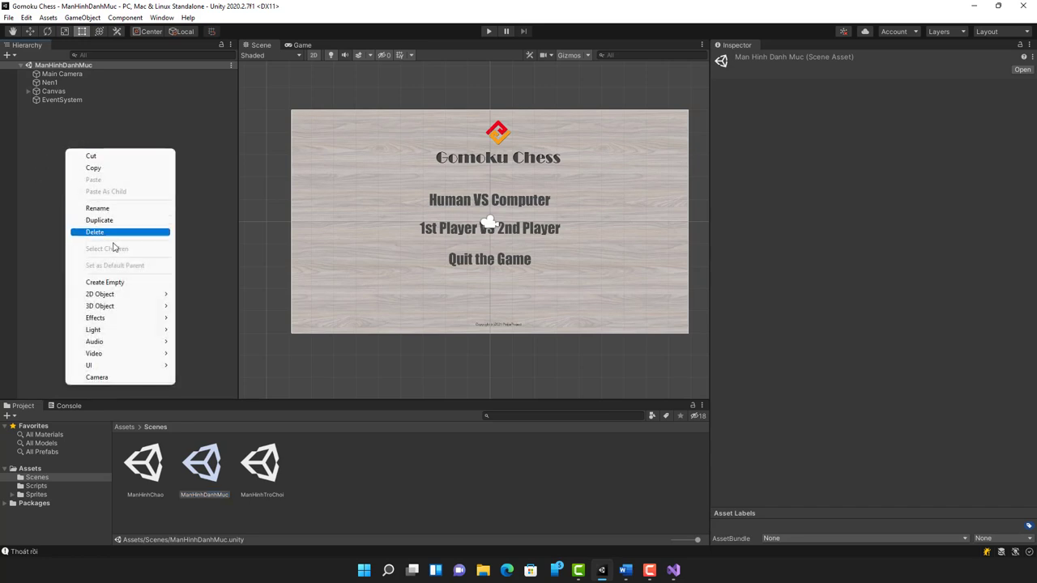
pyautogui.moveTo(113, 295)
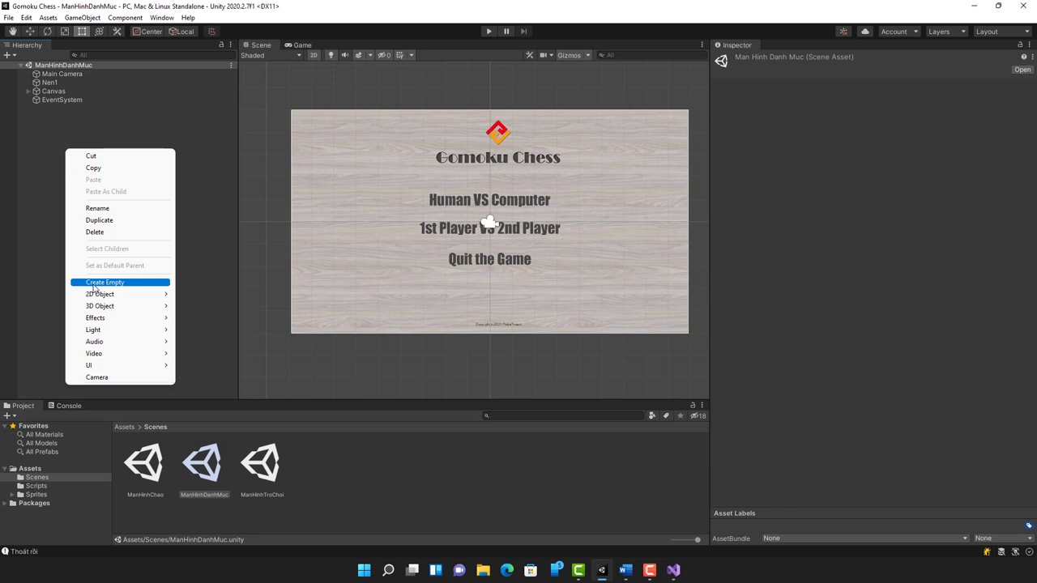
pyautogui.click(114, 283)
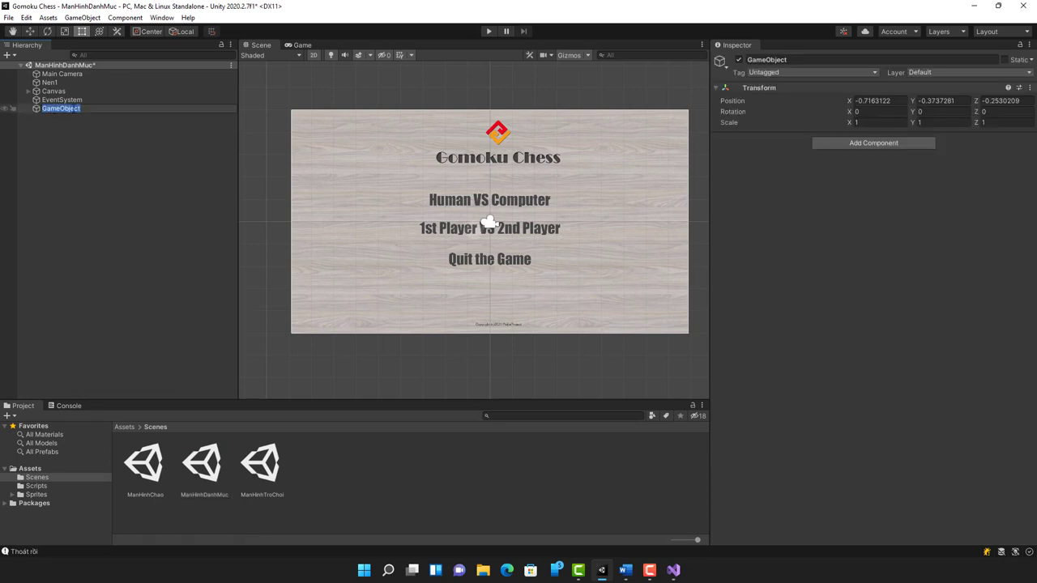
pyautogui.click(103, 107)
pyautogui.press('BackSpace')
pyautogui.press('BackSpace')
pyautogui.press('BackSpace')
pyautogui.write('SoNg')
pyautogui.write('uoi')
pyautogui.press('Return')
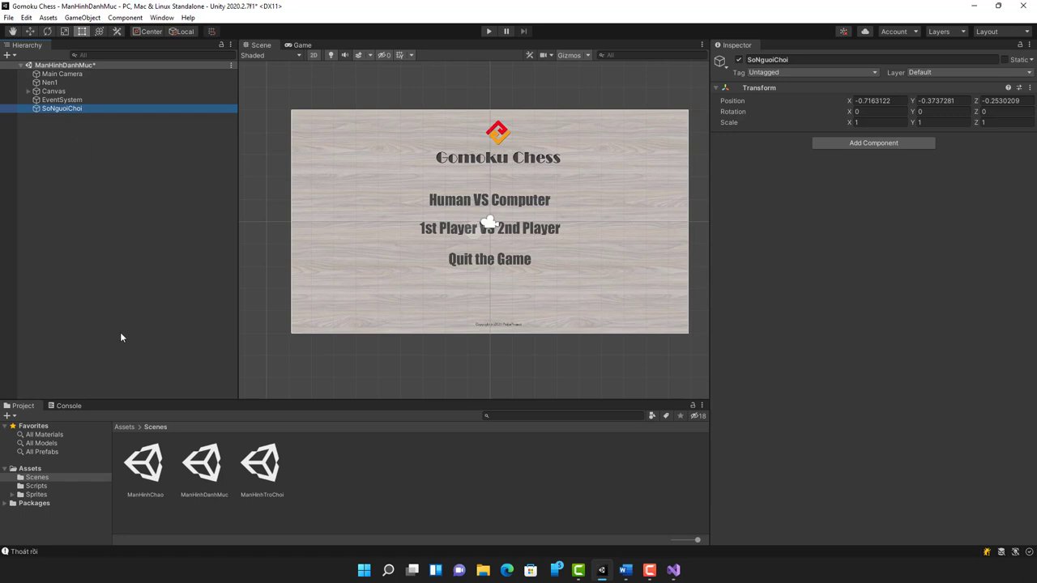
pyautogui.click(36, 486)
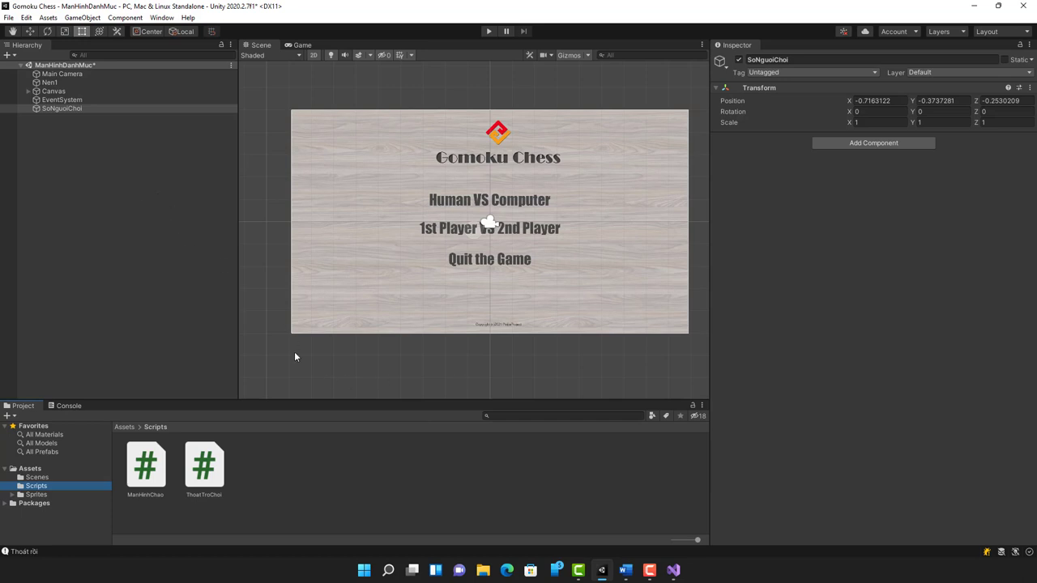
# - Create a C# script named CheDoChoi in the Scripts folder
pyautogui.rightClick(307, 475)
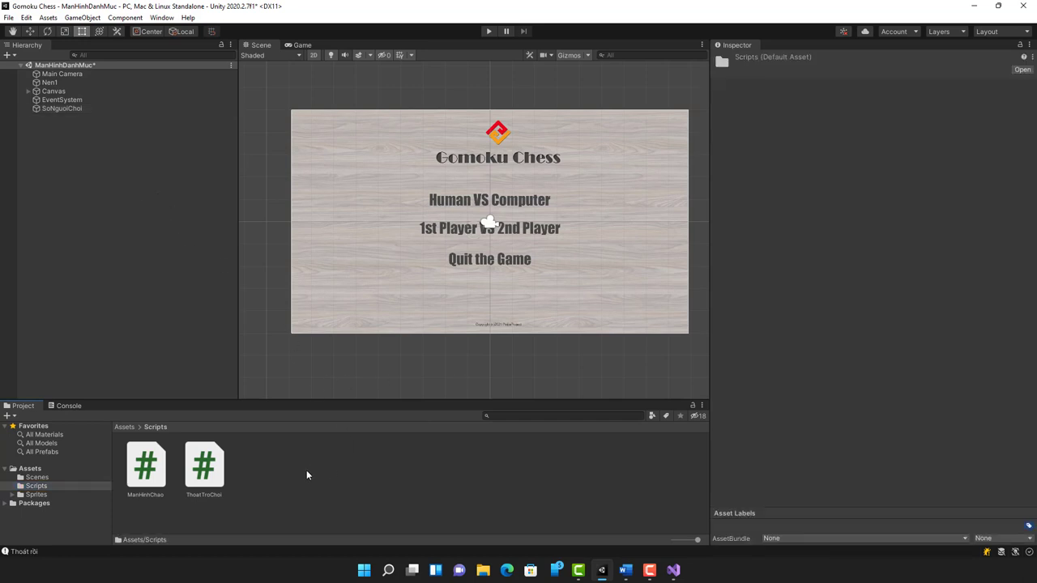
pyautogui.moveTo(400, 184)
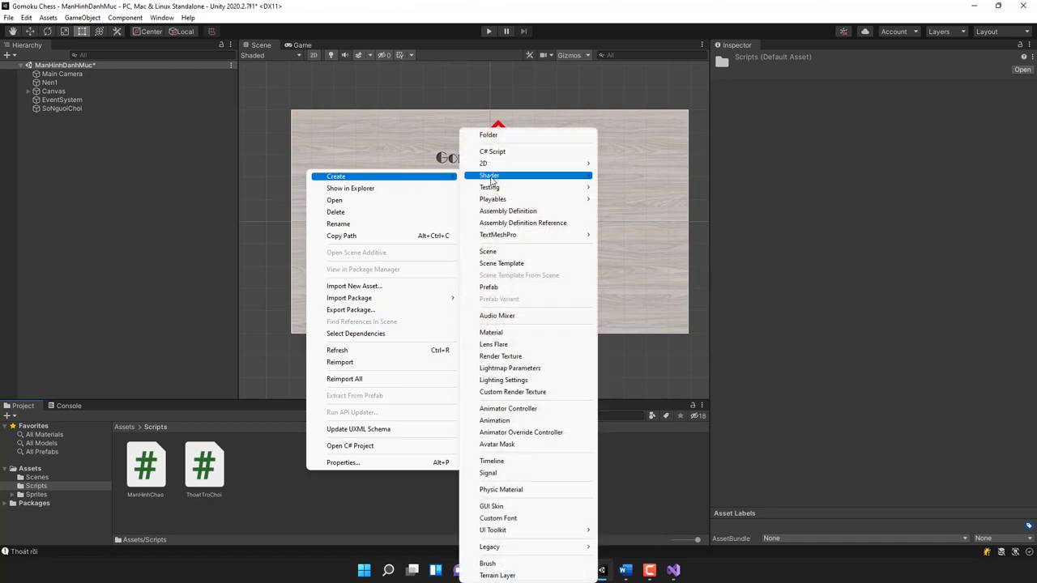
pyautogui.click(519, 155)
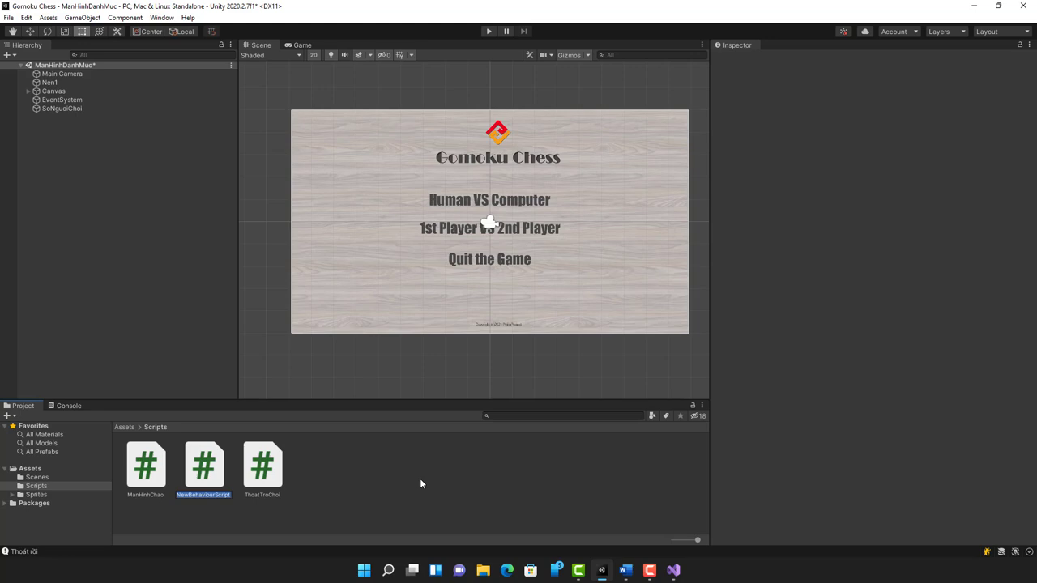
pyautogui.write('CheDoi')
pyautogui.press('BackSpace')
pyautogui.write('Choi')
pyautogui.press('Return')
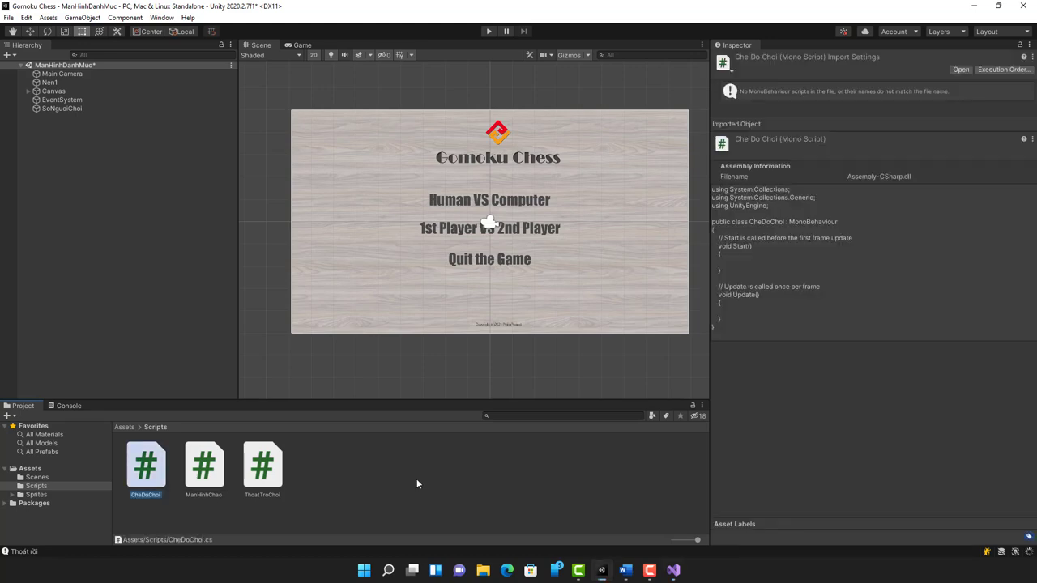
pyautogui.hotkey('alt', 'Tab')
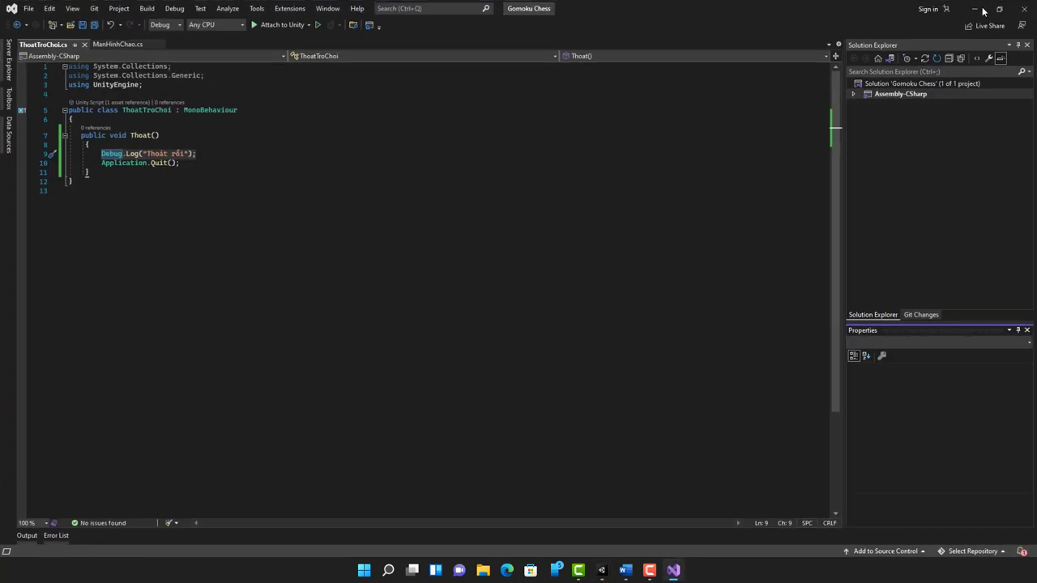
pyautogui.click(976, 10)
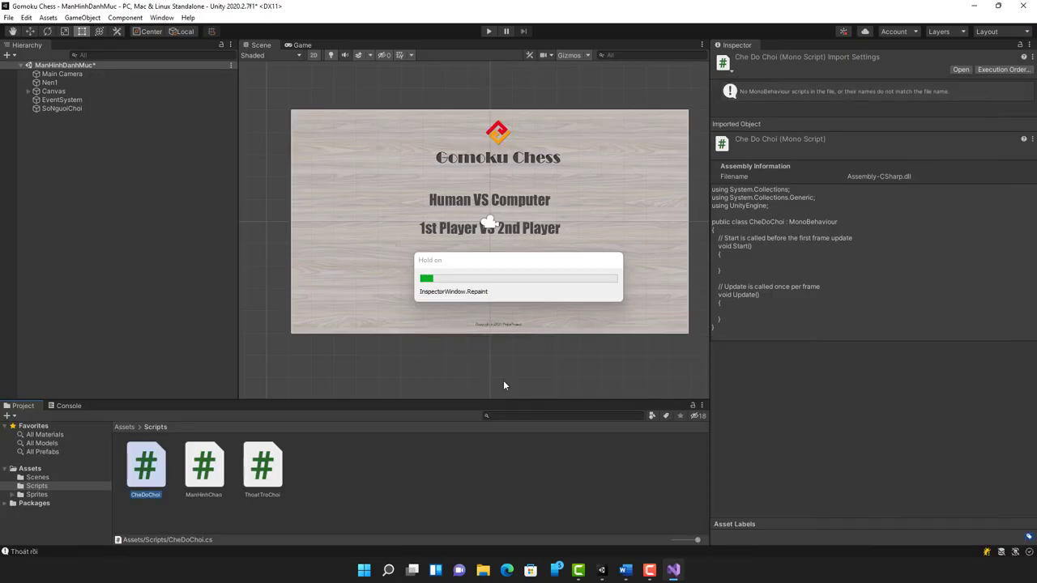
# - Create a second C# script named SoNguoiChoi and close Visual Studio
pyautogui.rightClick(338, 483)
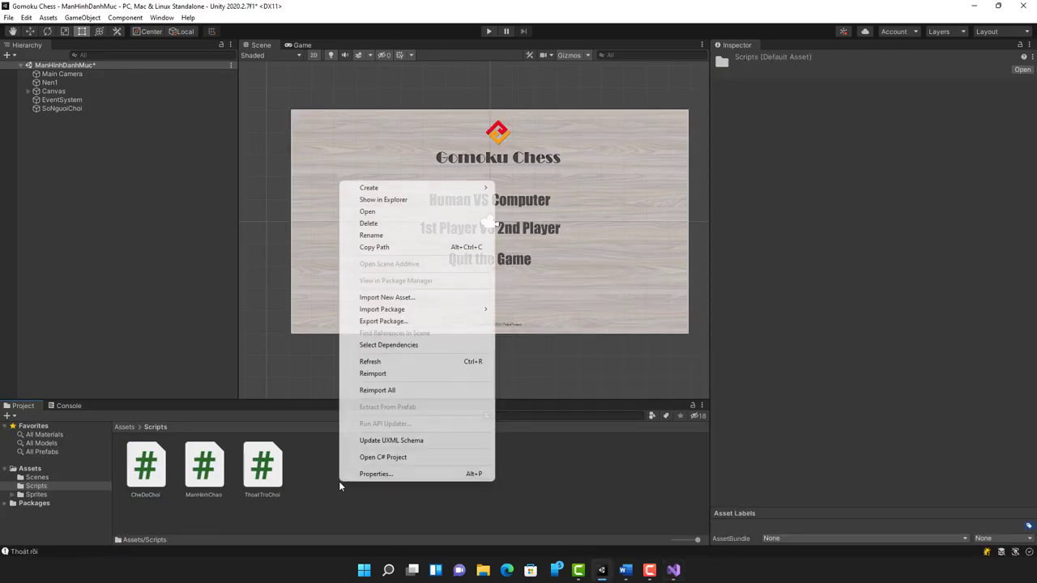
pyautogui.moveTo(425, 189)
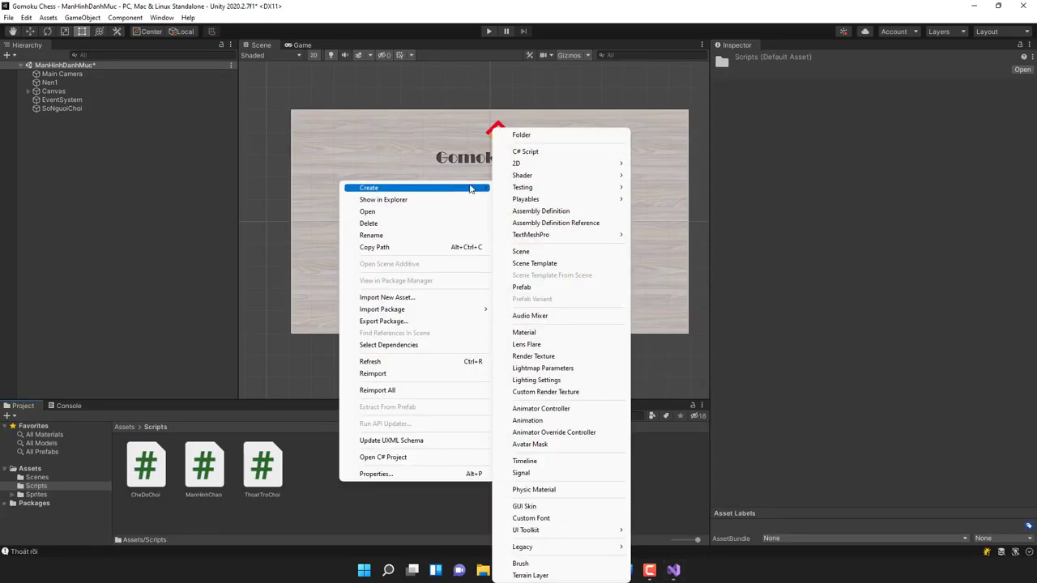
pyautogui.click(527, 151)
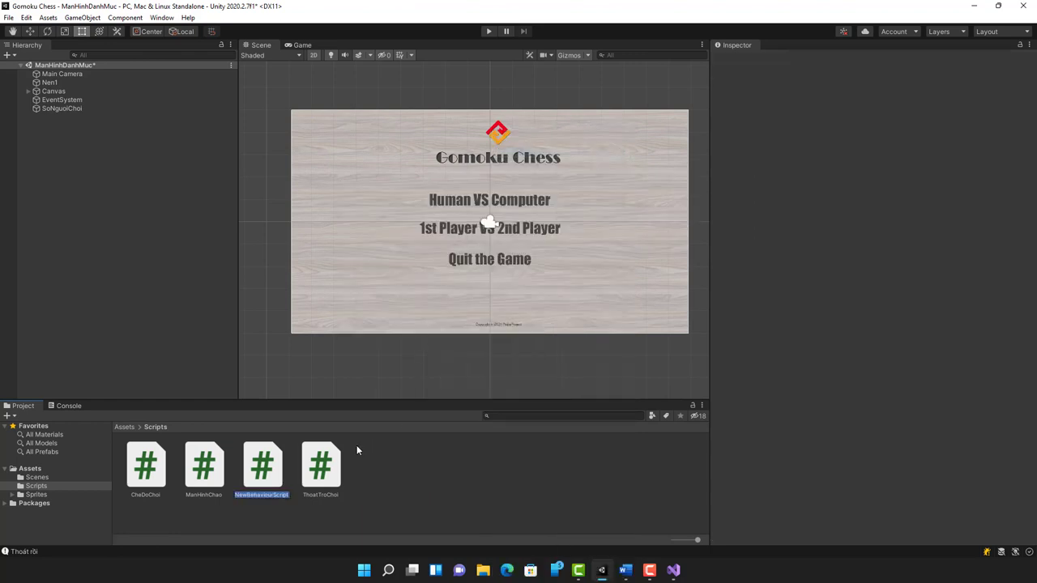
pyautogui.write('SoN')
pyautogui.write('gu')
pyautogui.write('oiChoi')
pyautogui.press('Return')
pyautogui.press('Return')
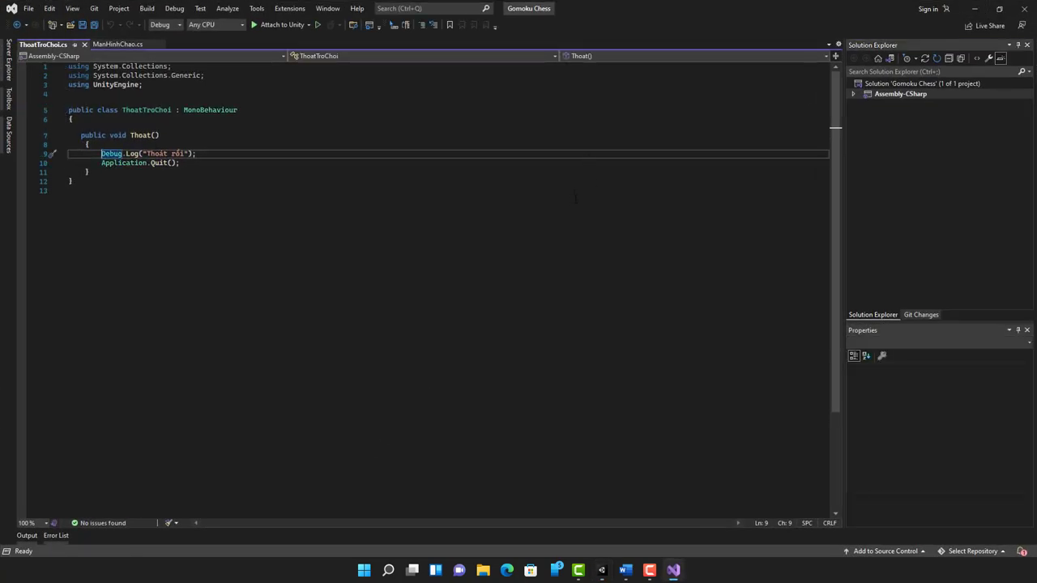
pyautogui.click(1028, 9)
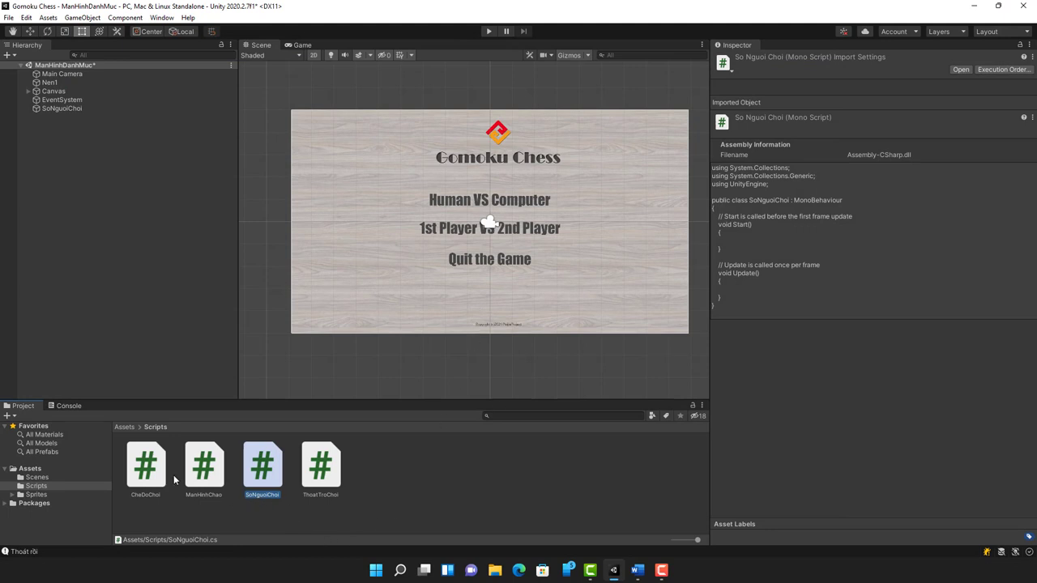
# - Attach CheDoChoi.cs to the Thoat object under Canvas and SoNguoiChoi.cs to a Hierarchy object
pyautogui.click(151, 468)
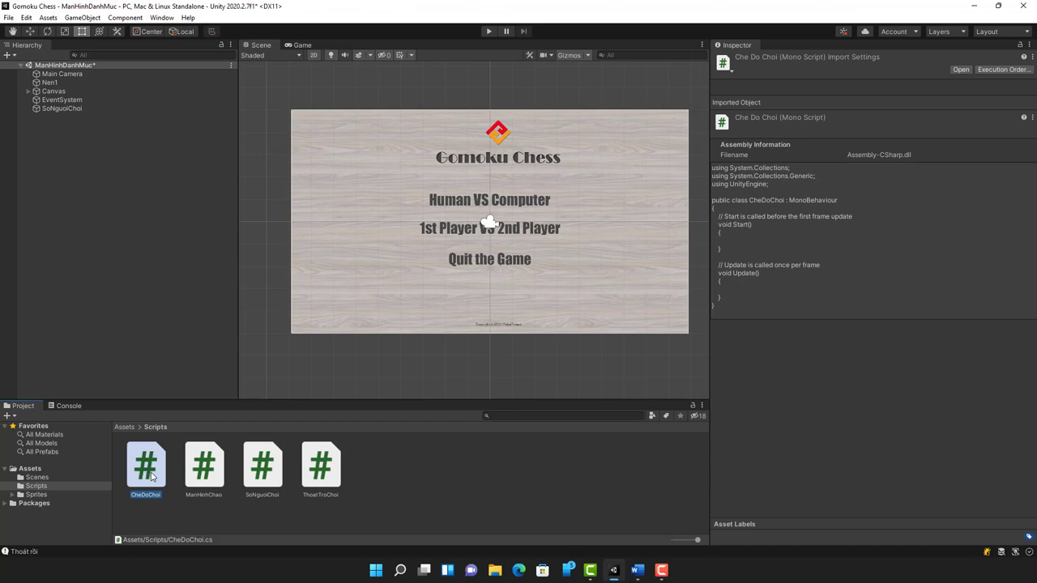
pyautogui.click(28, 91)
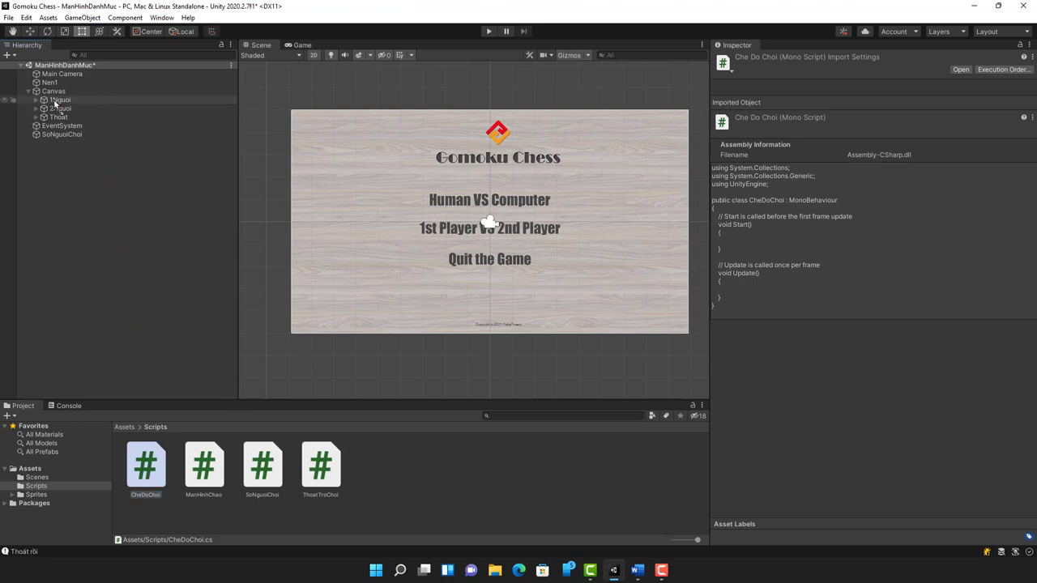
pyautogui.moveTo(150, 470); pyautogui.dragTo(71, 119)
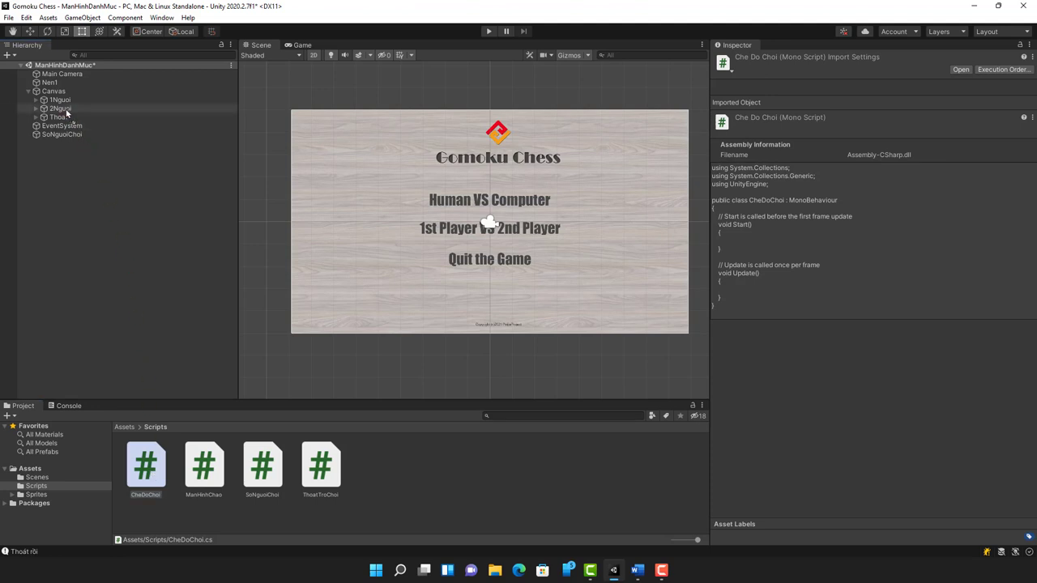
pyautogui.moveTo(73, 122); pyautogui.dragTo(69, 115)
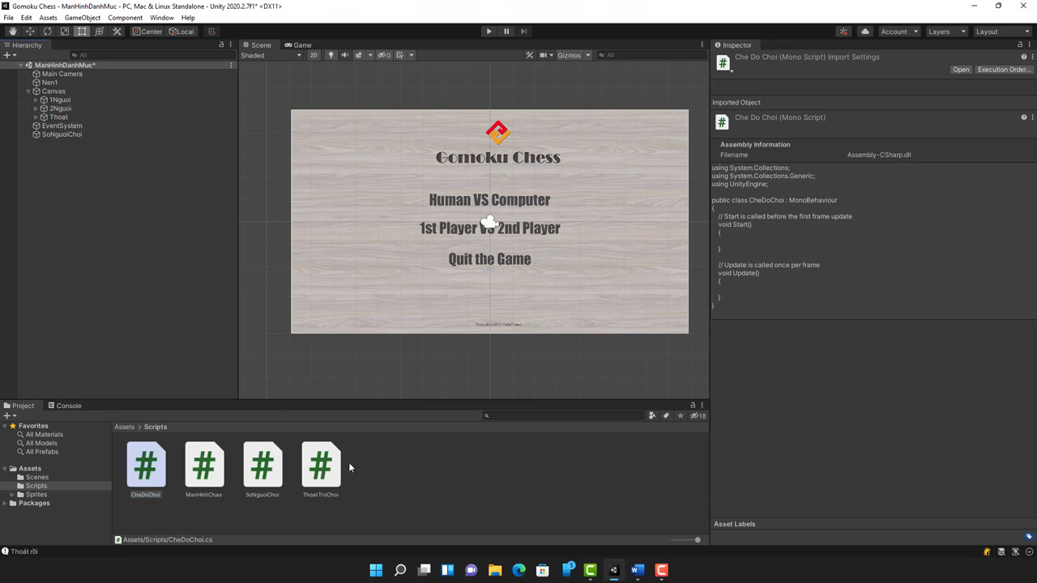
pyautogui.click(272, 478)
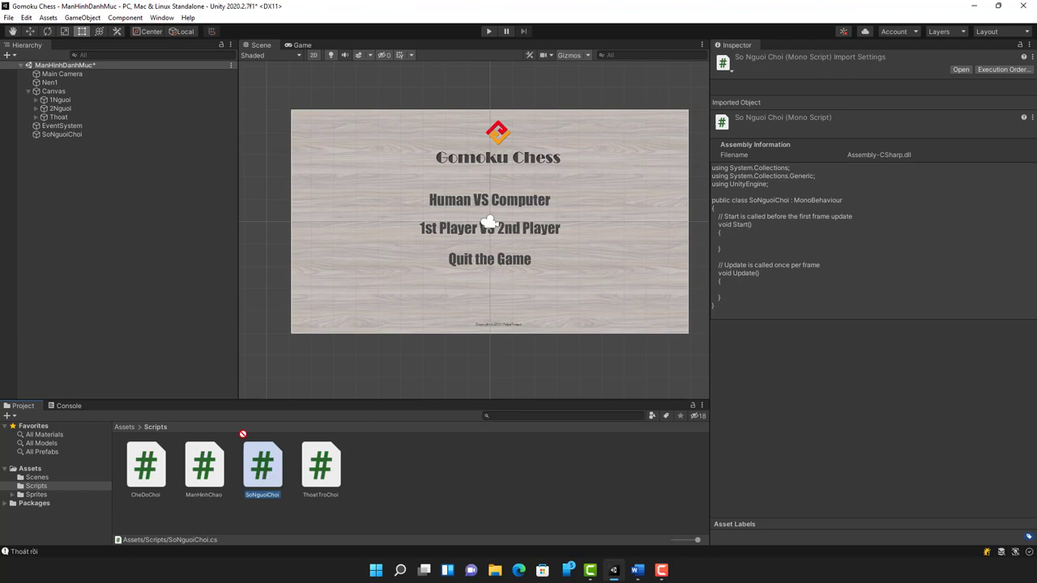
pyautogui.moveTo(264, 482); pyautogui.dragTo(57, 138)
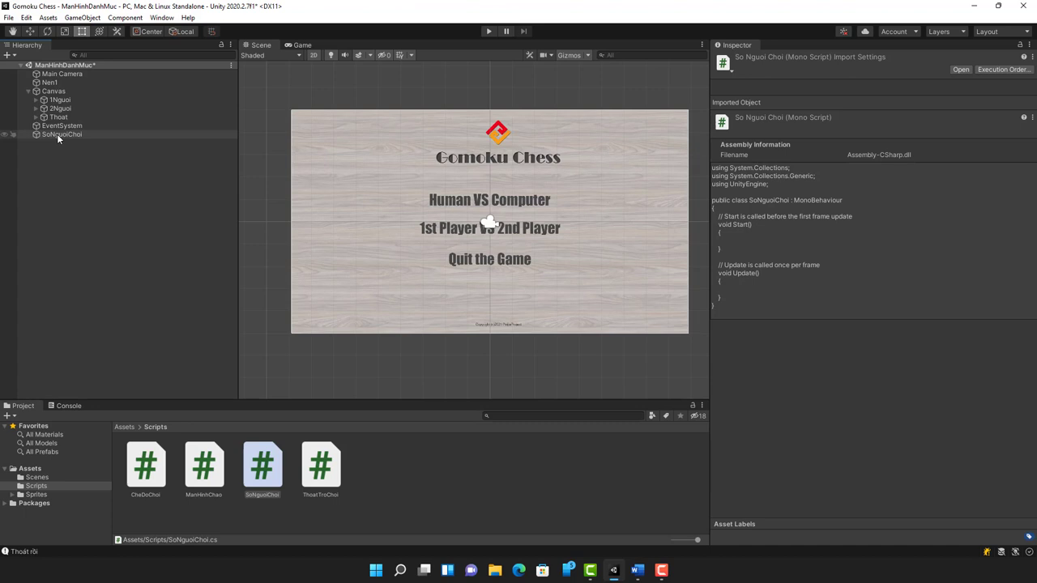
# - In CheDoChoi.cs, delete Start and Update and declare a commented public GameObject SoNguoiChoi field
pyautogui.doubleClick(147, 476)
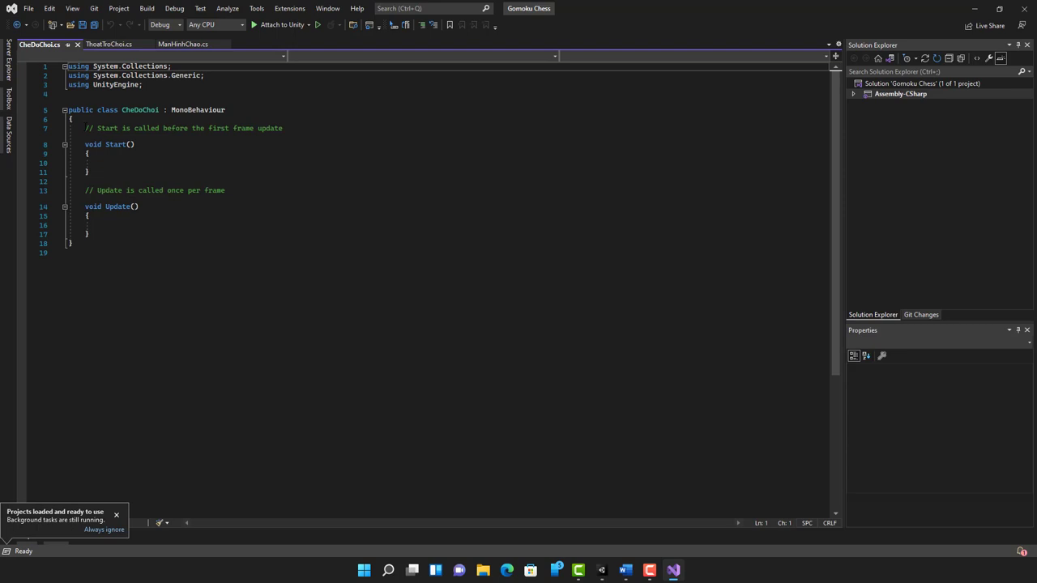
pyautogui.moveTo(85, 128); pyautogui.dragTo(162, 234)
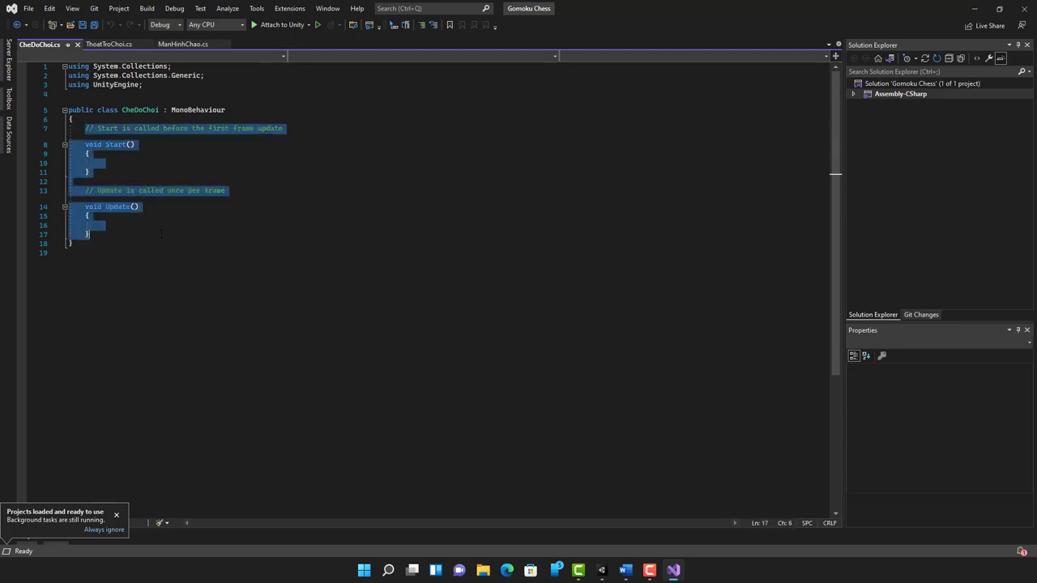
pyautogui.press('Delete')
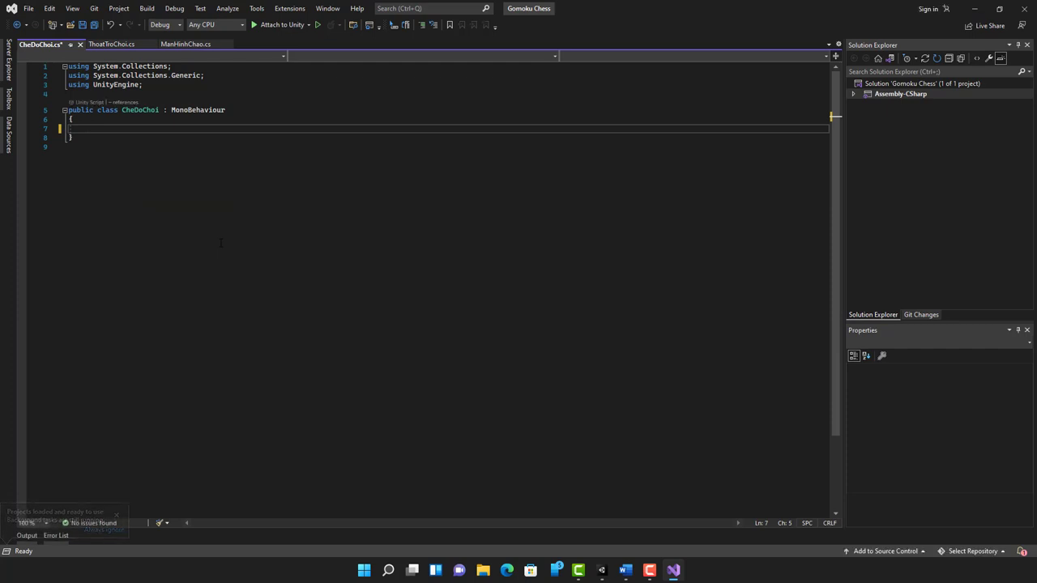
pyautogui.write('pu')
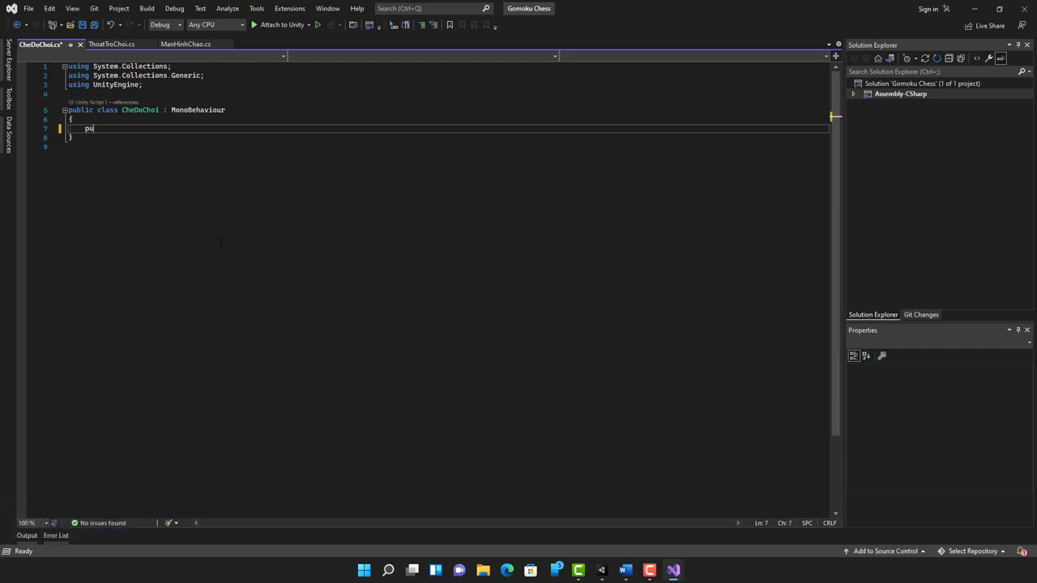
pyautogui.press('Tab')
pyautogui.write('Game')
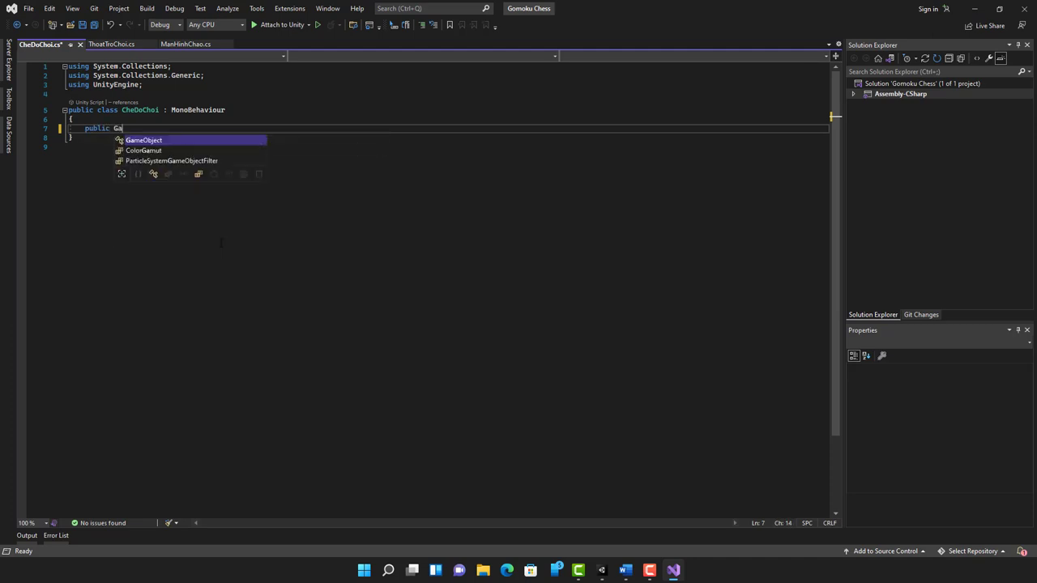
pyautogui.press('Tab')
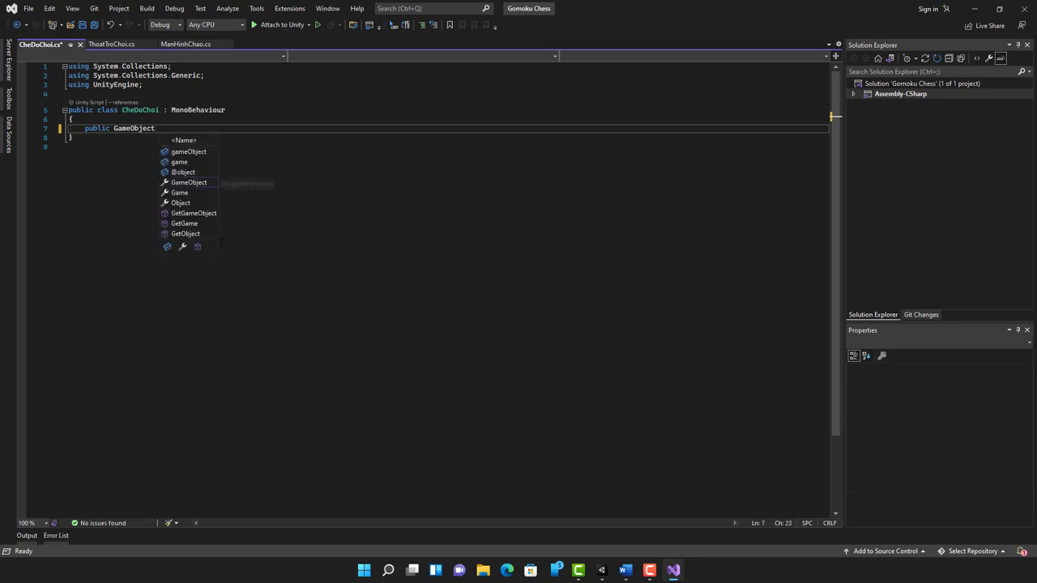
pyautogui.write('SoNguoi')
pyautogui.write('Ch')
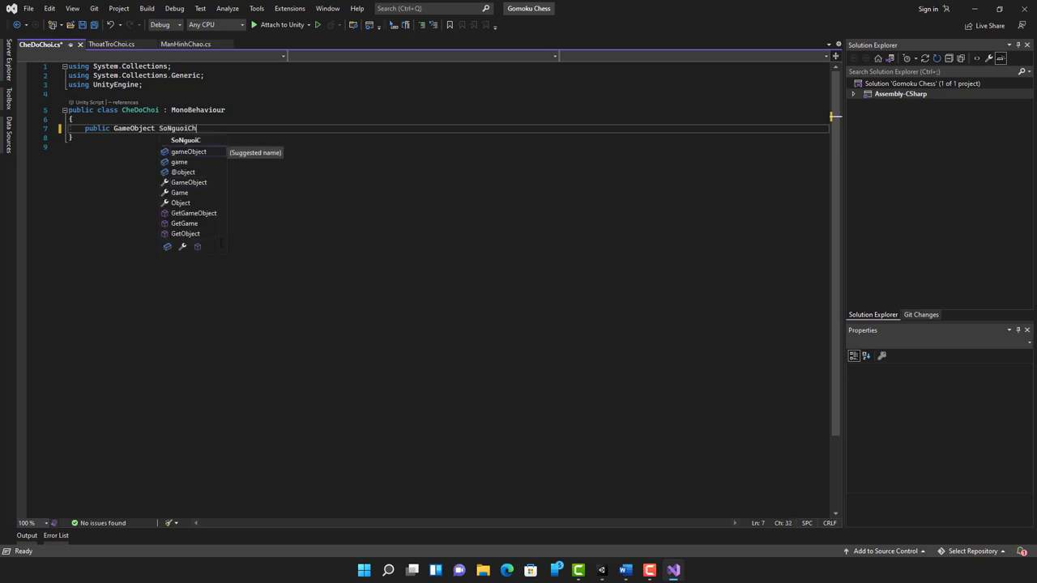
pyautogui.write('oi; ')
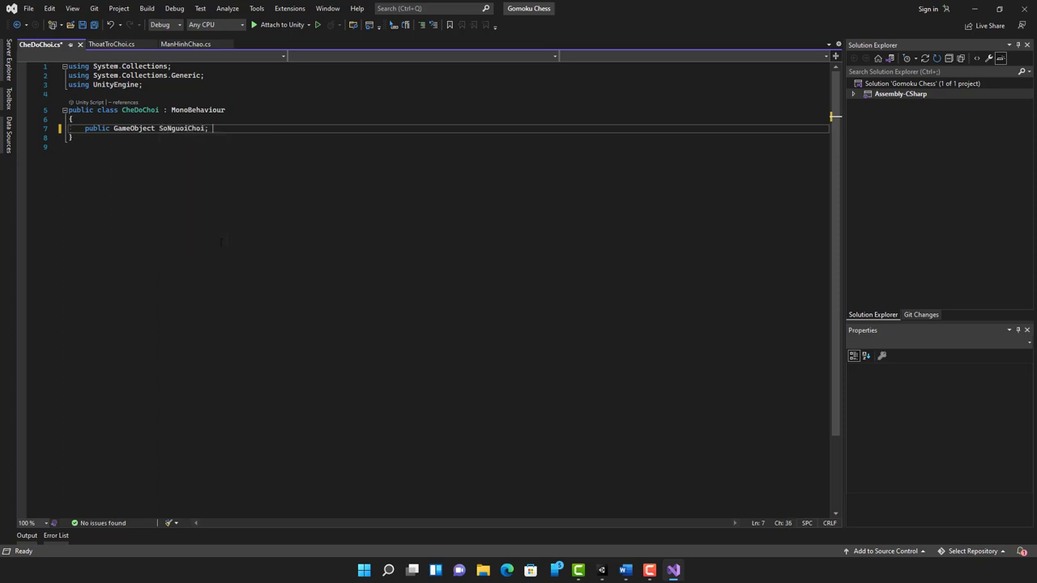
pyautogui.write('//')
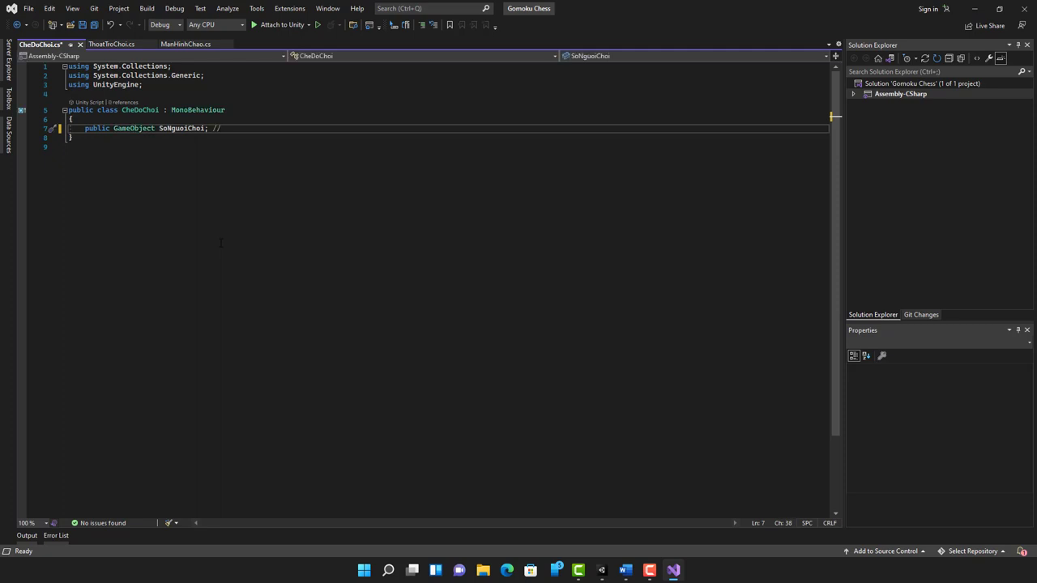
pyautogui.write('D')
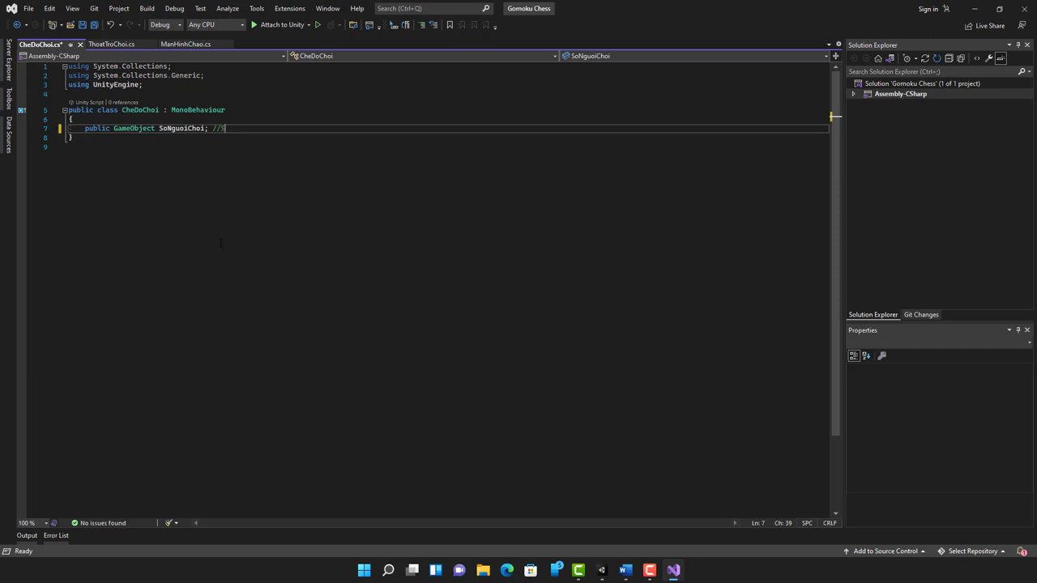
pyautogui.write('u')
pyautogui.write('ng đ')
pyautogui.write('ể kéo ')
pyautogui.write('GameOb')
pyautogui.write('ject ')
pyautogui.write('SoNguo')
pyautogui.write('iChoi vào')
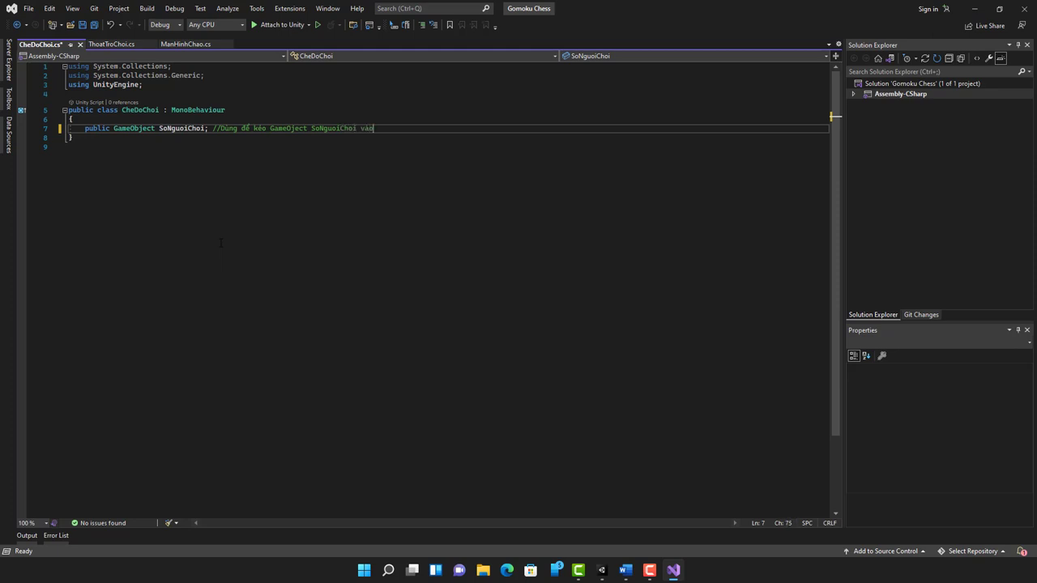
pyautogui.press('Return')
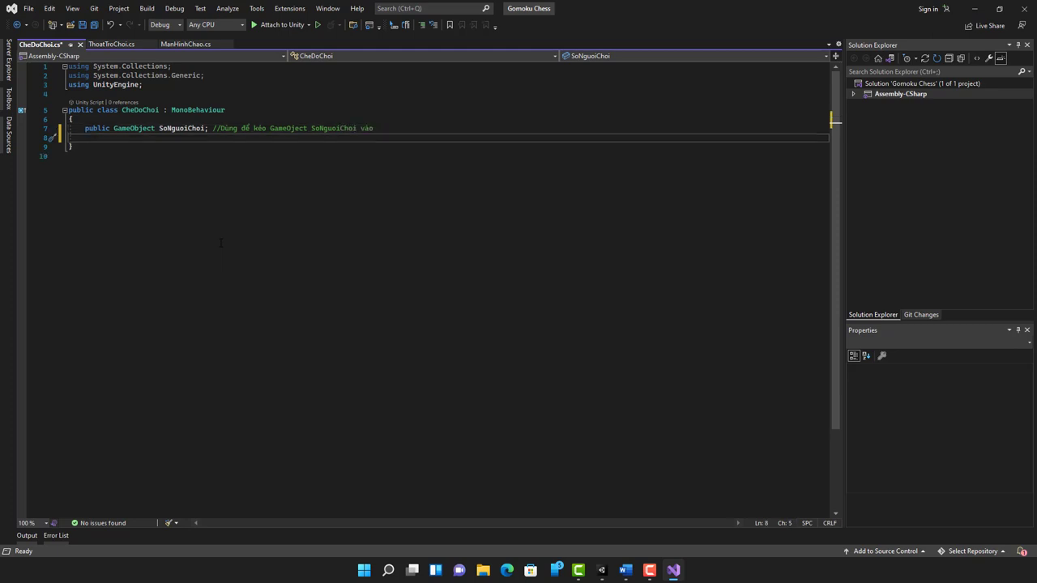
# - Add a public string SoNguoi field and begin a public void NGuoiChoi method
pyautogui.write('p')
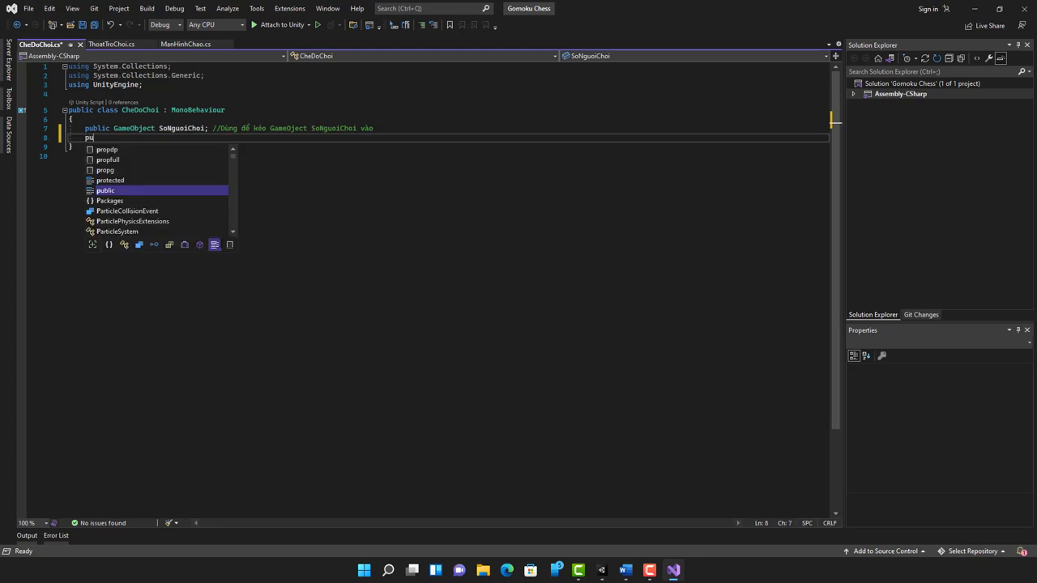
pyautogui.write('u')
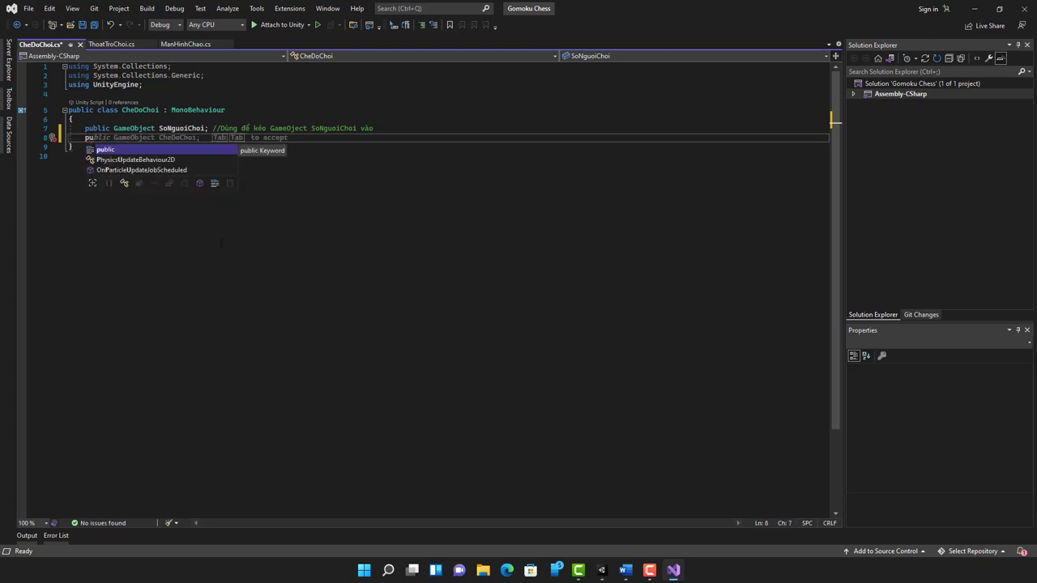
pyautogui.write('blic')
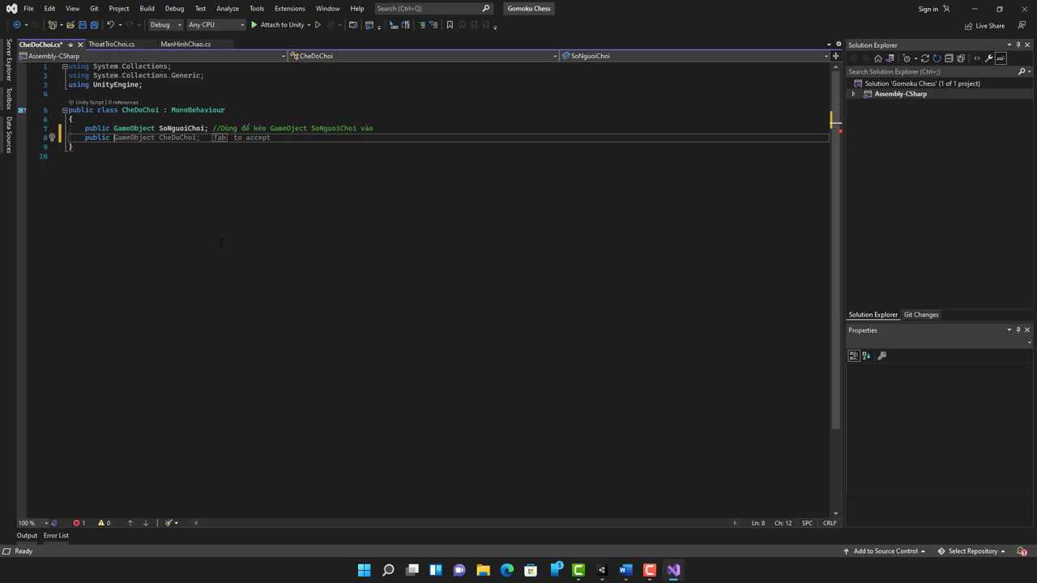
pyautogui.write('string')
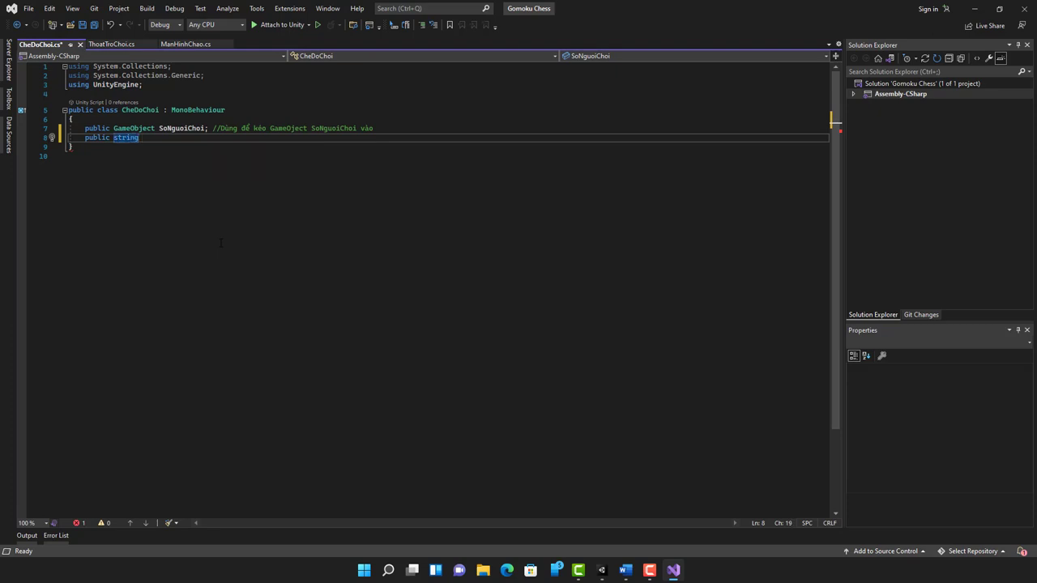
pyautogui.write(' SoNguoi')
pyautogui.write(';')
pyautogui.press('Return')
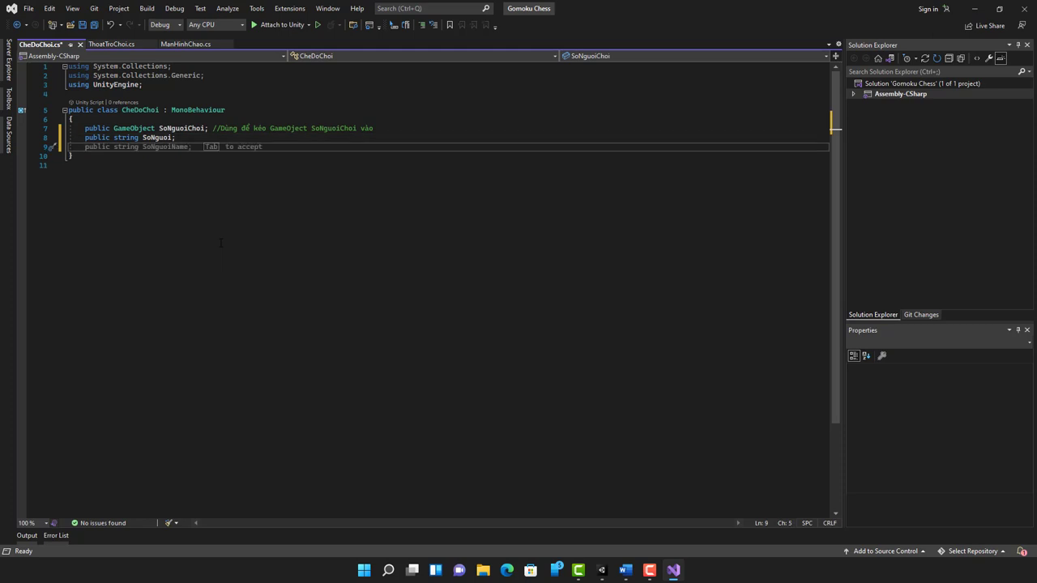
pyautogui.press('Return')
pyautogui.write('p')
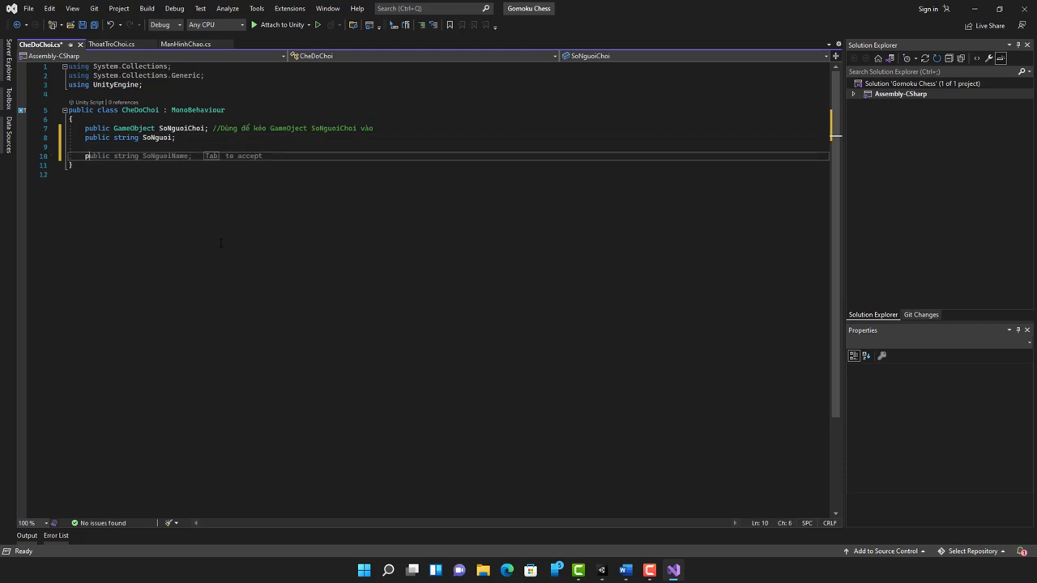
pyautogui.write('ub')
pyautogui.press('Tab')
pyautogui.write('vo')
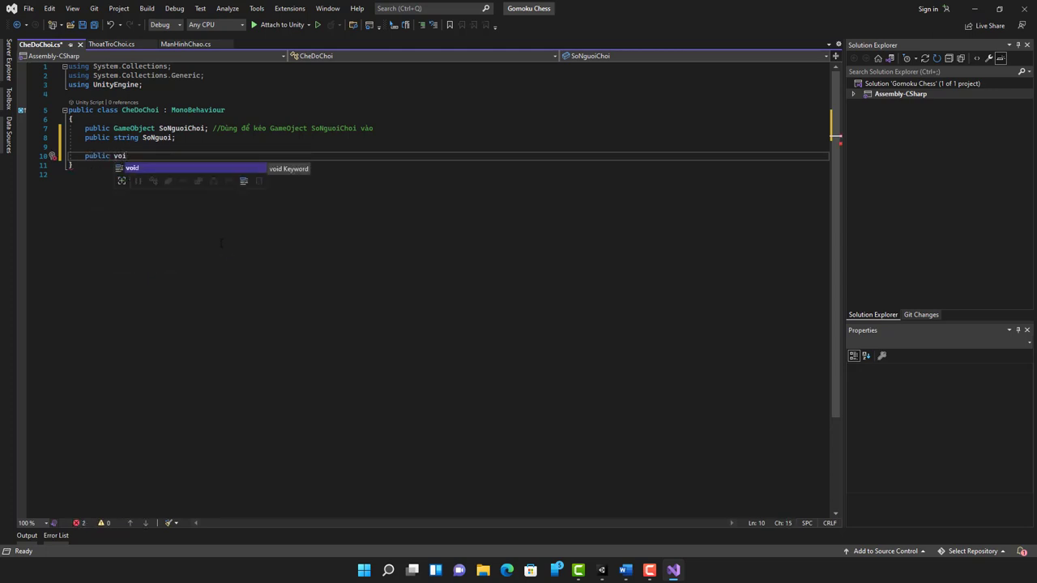
pyautogui.write('id ')
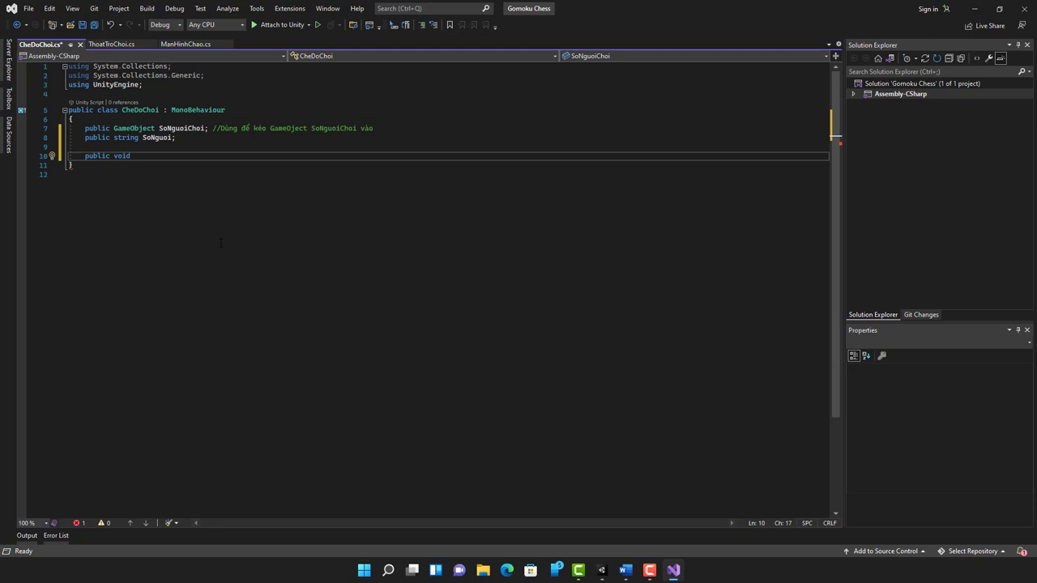
pyautogui.write('NGuoiChoi')
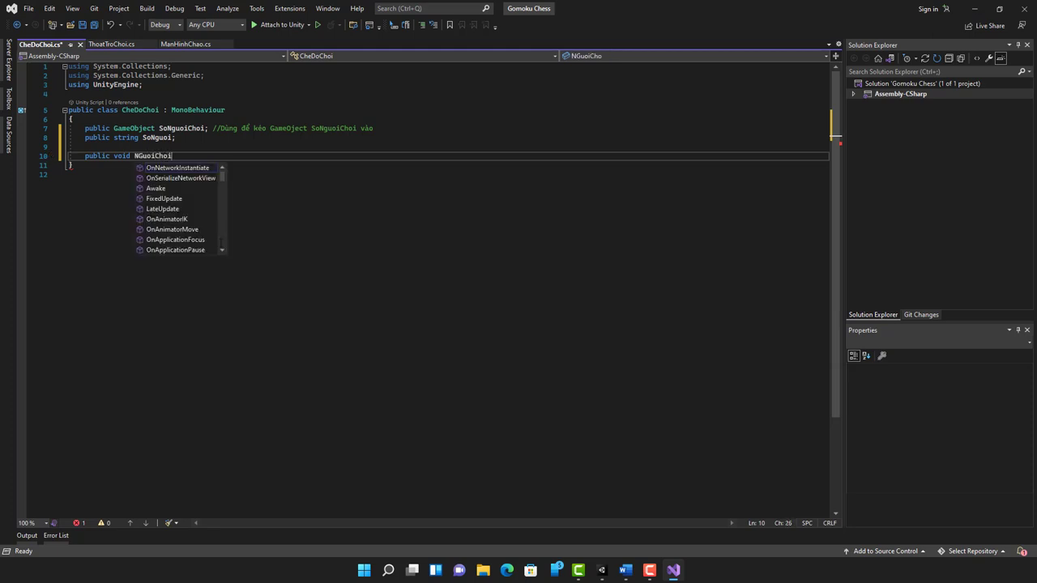
# - Correct the method name to NguoiChoi() and open its body
pyautogui.press('Left')
pyautogui.press('Left')
pyautogui.press('Left')
pyautogui.press('BackSpace')
pyautogui.write('g')
pyautogui.press('End')
pyautogui.write('()')
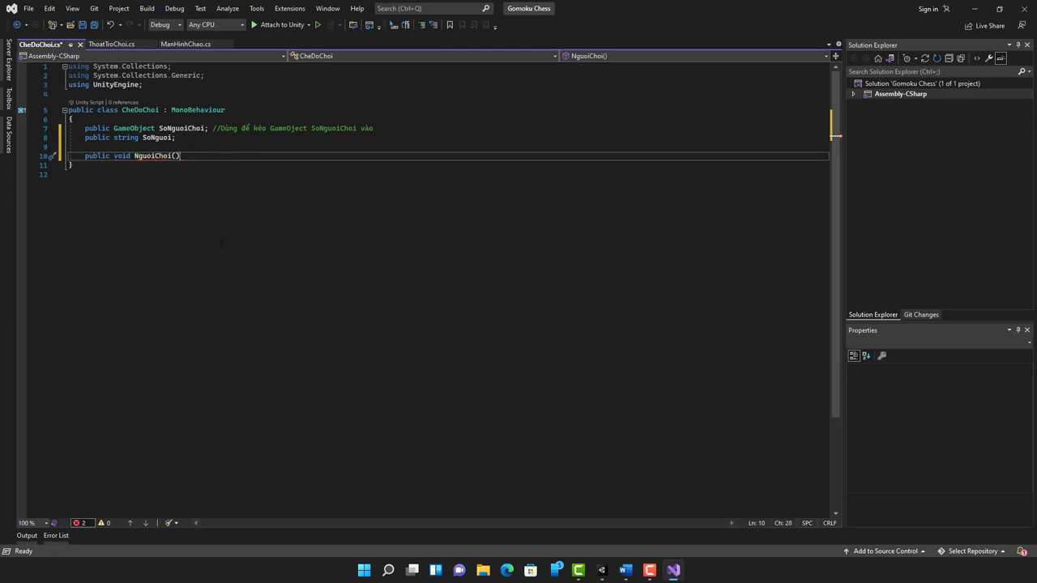
pyautogui.write('{')
pyautogui.press('Return')
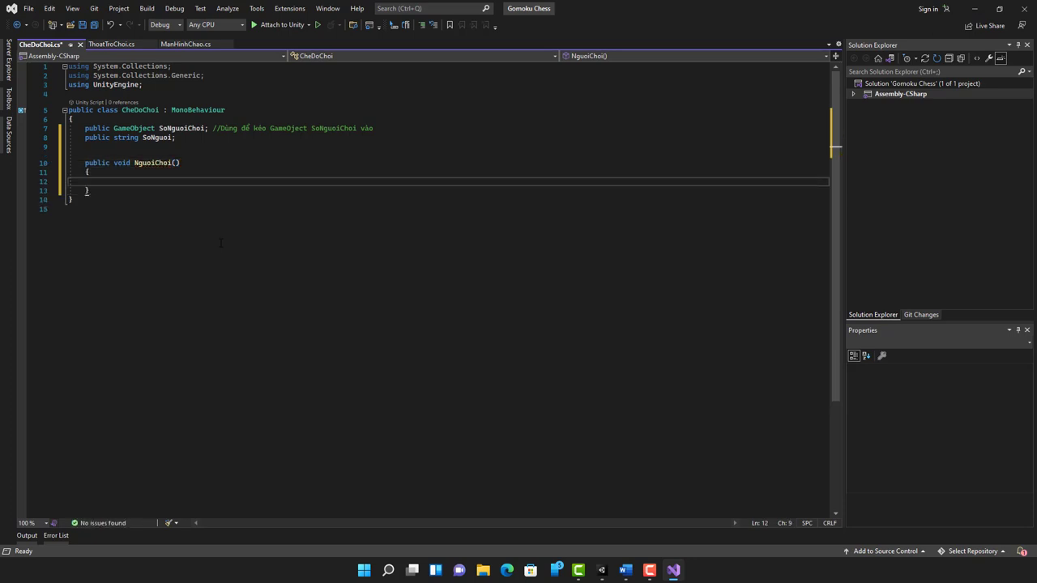
# - Write SoNguoiChoi.GetComponent<SoNguoiChoi>().SoNguoi = SoNguoi; inside NguoiChoi()
pyautogui.write('So')
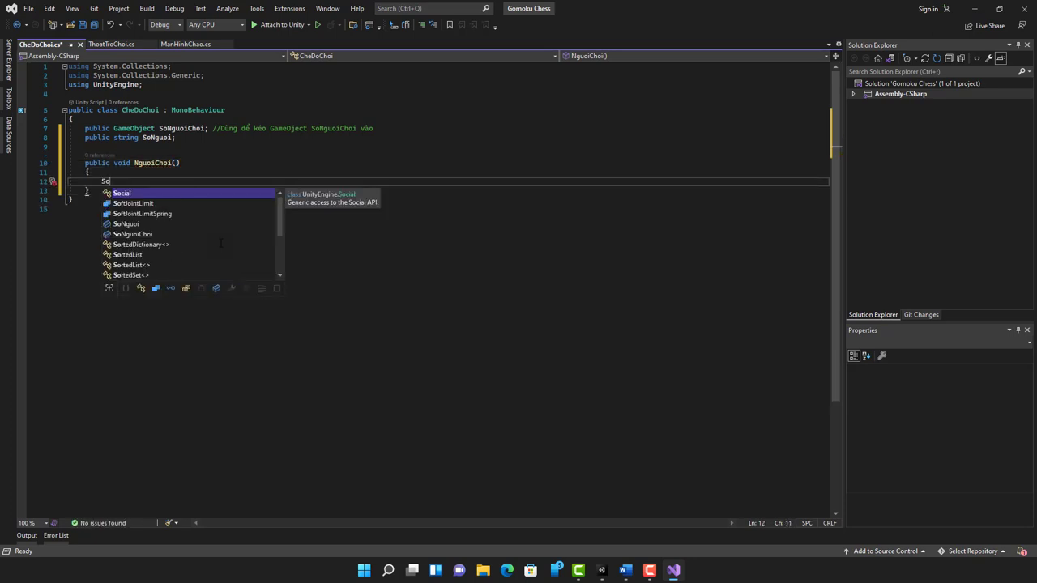
pyautogui.write('Ngu')
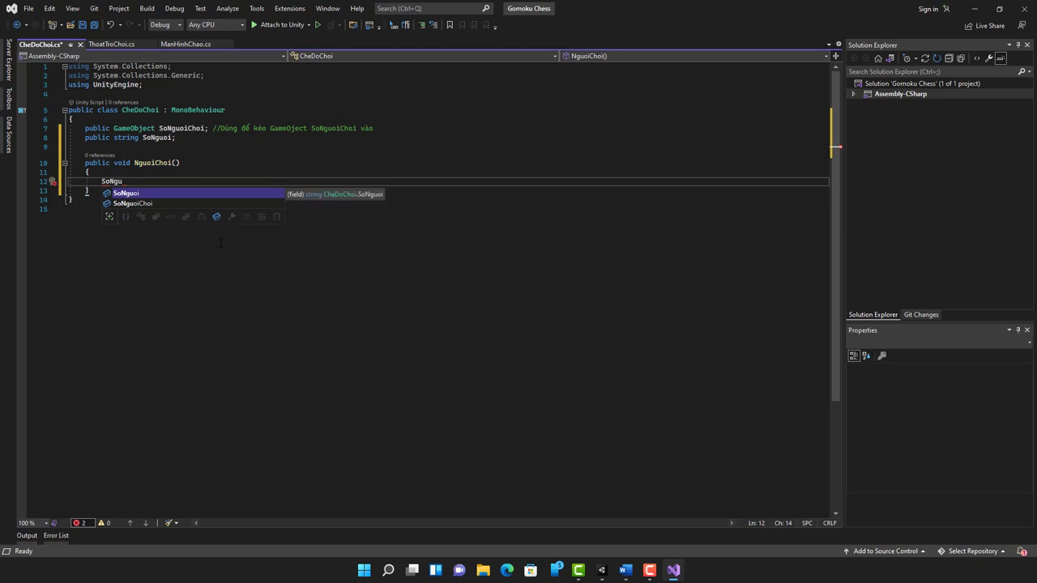
pyautogui.press('Down')
pyautogui.press('Tab')
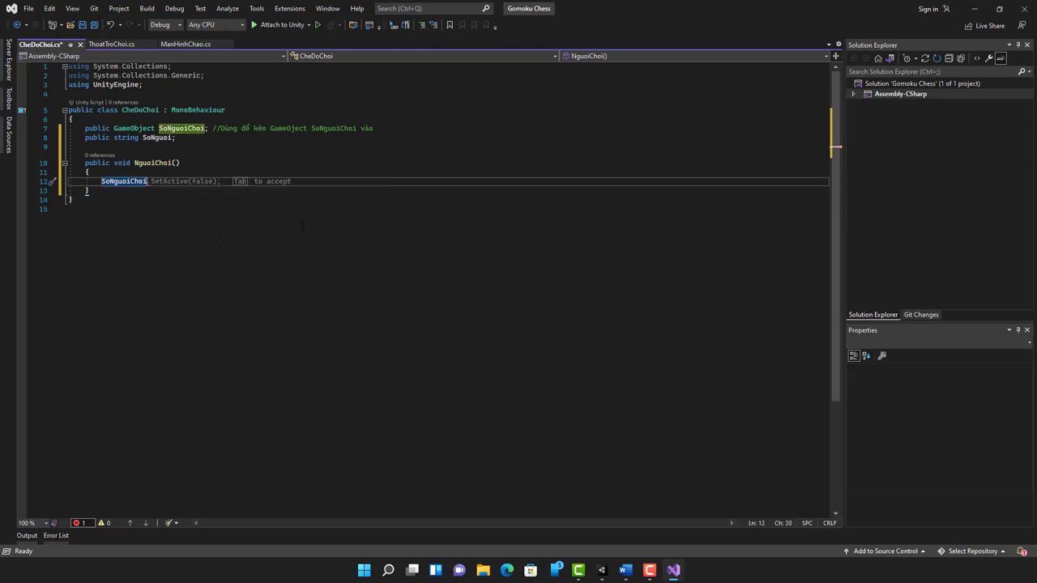
pyautogui.write('.Get')
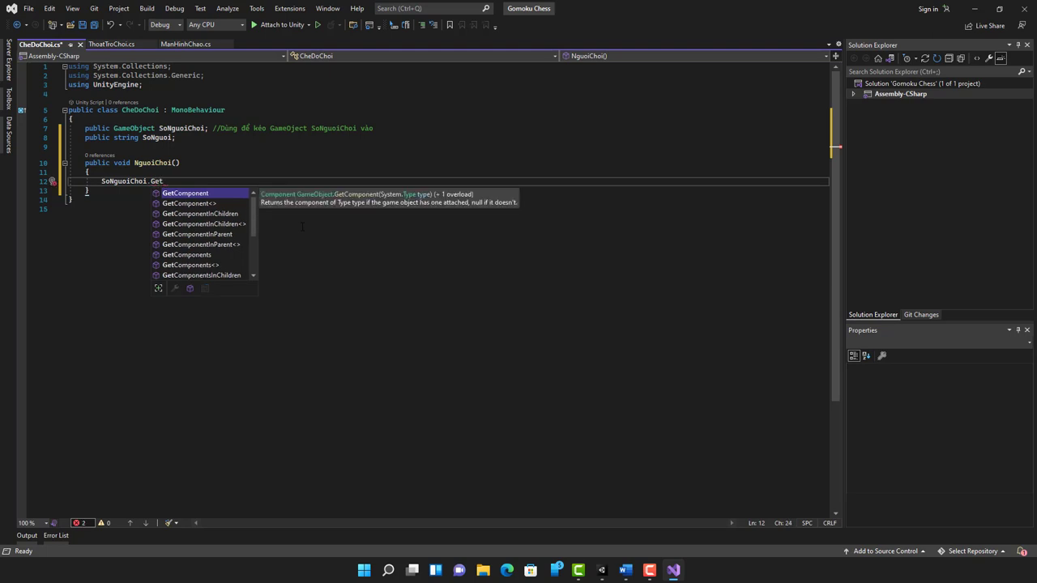
pyautogui.write('Co')
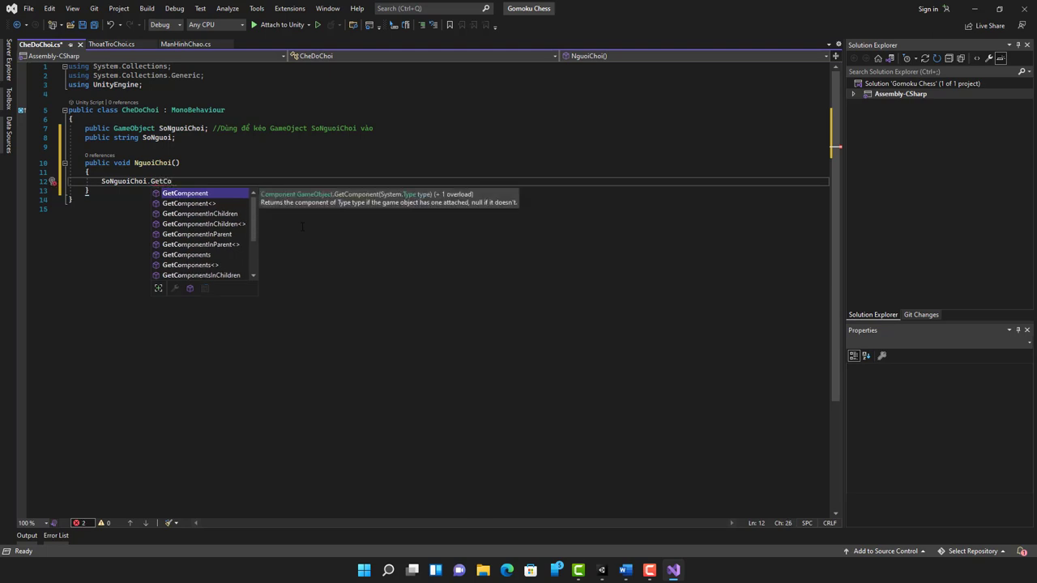
pyautogui.press('Down')
pyautogui.press('Tab')
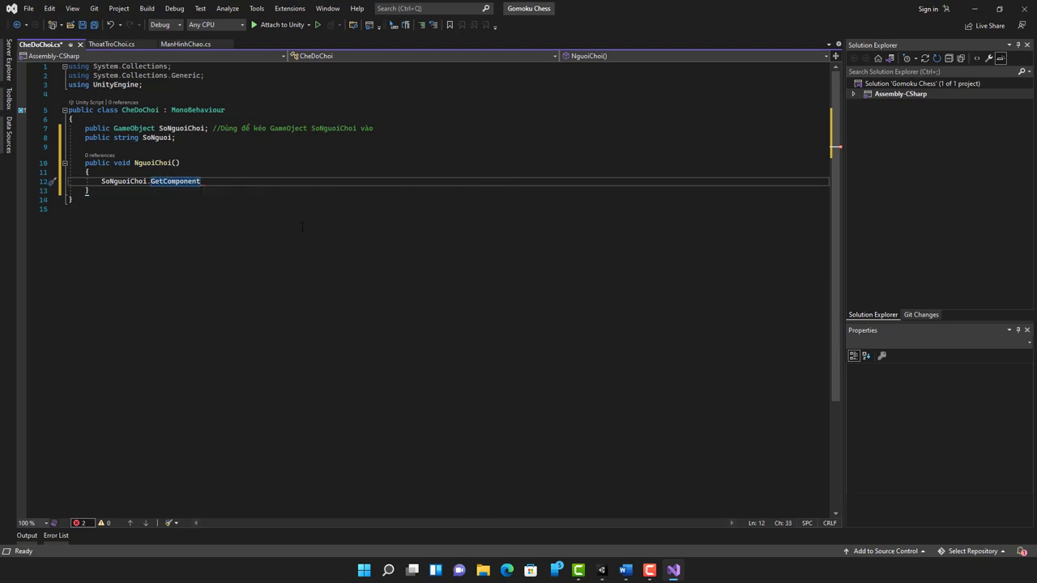
pyautogui.write('<>')
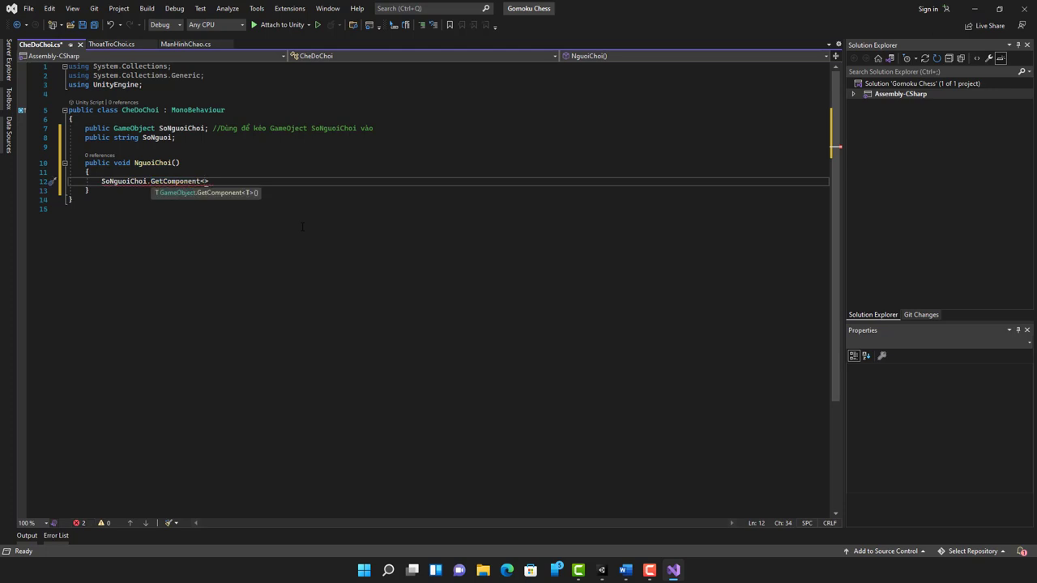
pyautogui.write('So')
pyautogui.write('NGuo')
pyautogui.press('BackSpace')
pyautogui.press('BackSpace')
pyautogui.press('BackSpace')
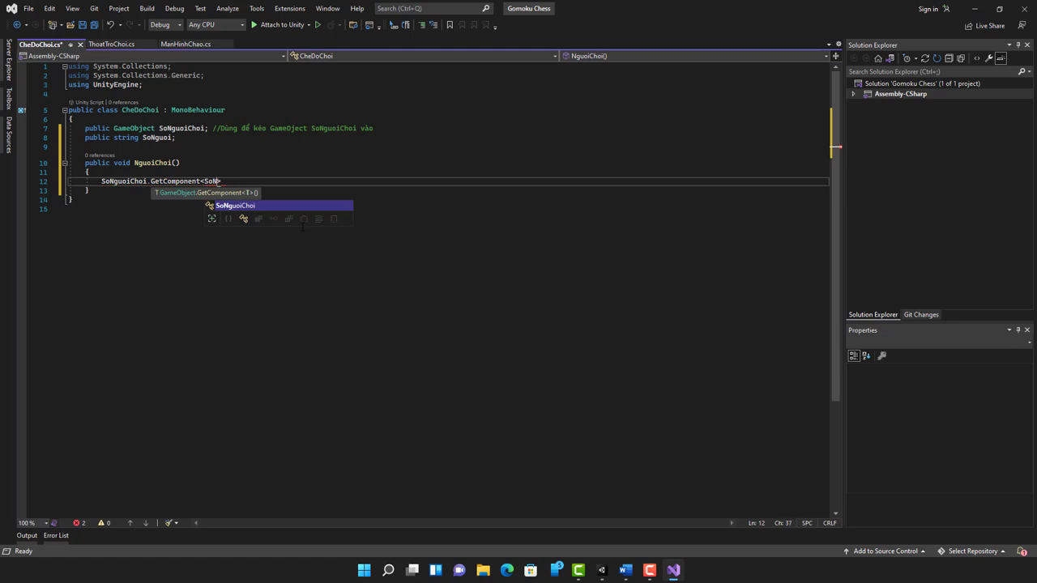
pyautogui.write('NguoiChoi')
pyautogui.write('>(')
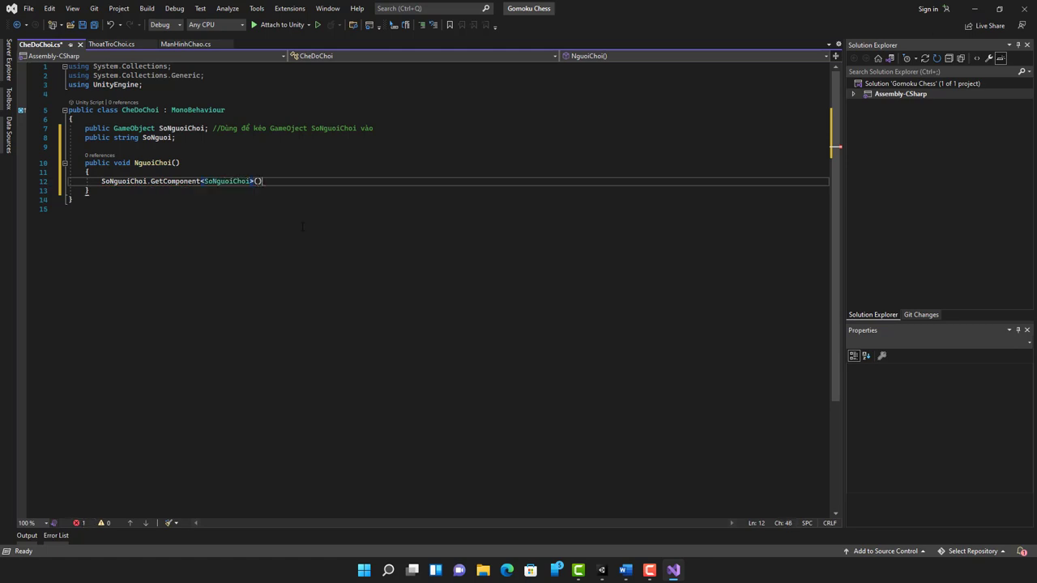
pyautogui.write(')')
pyautogui.write('.So')
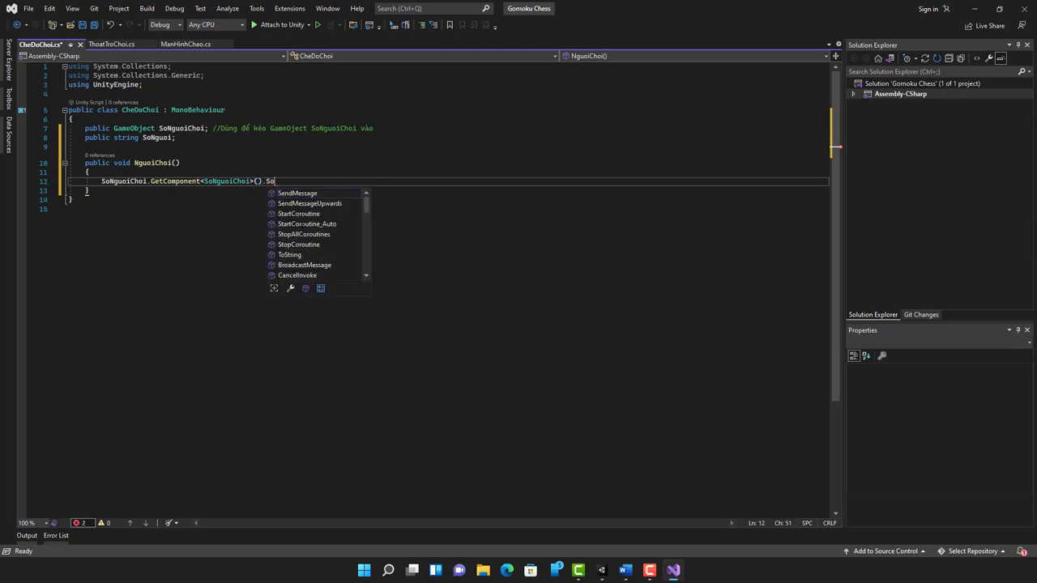
pyautogui.write('Nguoi ')
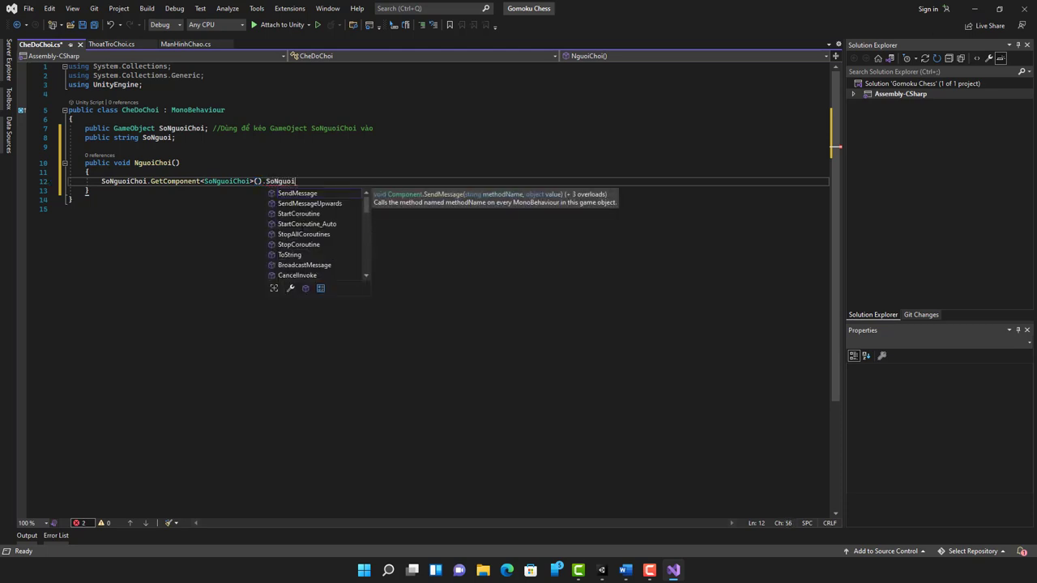
pyautogui.write('= So')
pyautogui.write('N')
pyautogui.write('guoi')
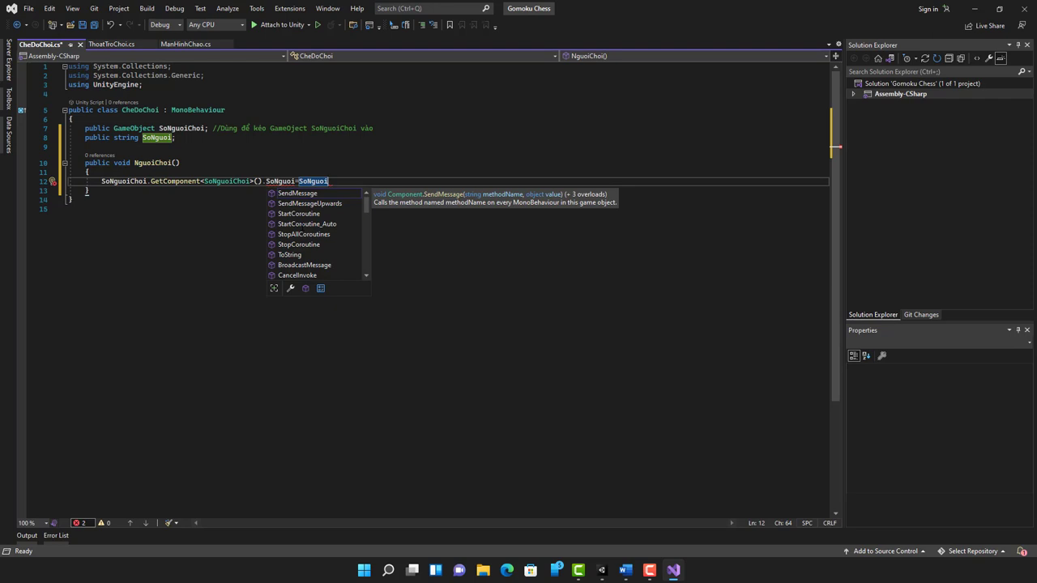
pyautogui.write(';')
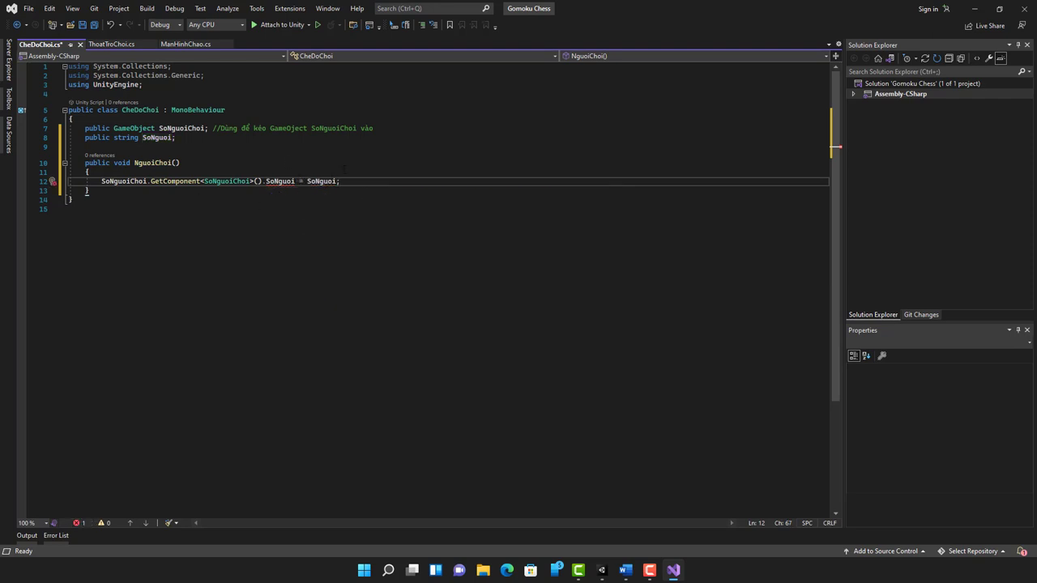
# - Inspect the error flagged on SoNguoi in line 12, then return to Unity
pyautogui.click(270, 181)
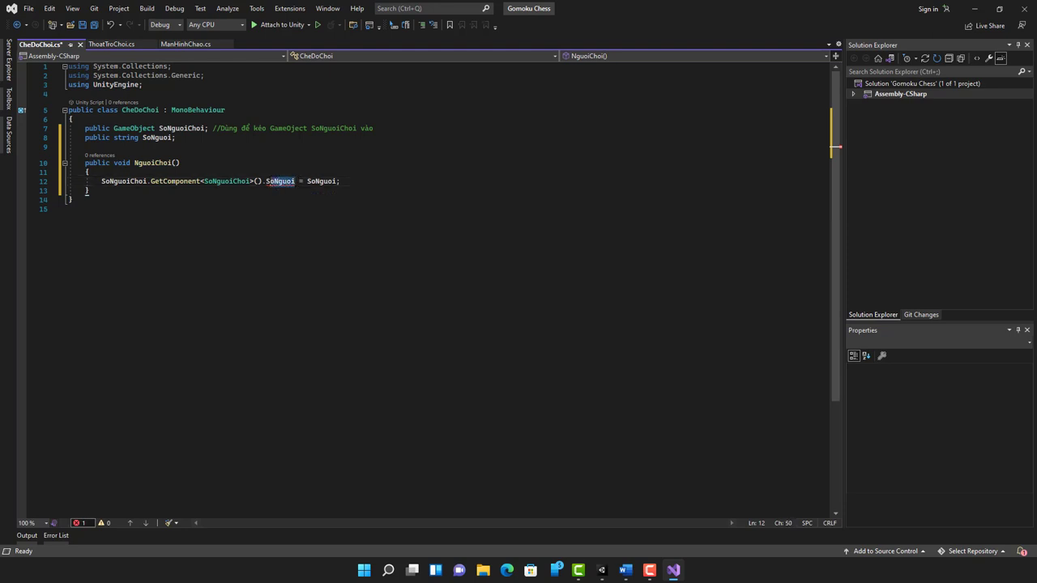
pyautogui.click(276, 181)
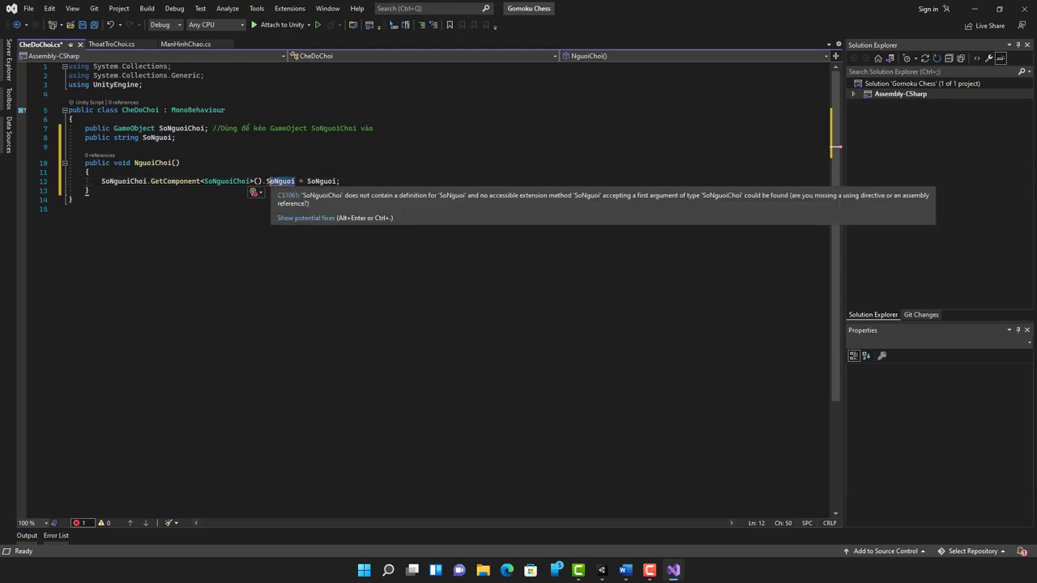
pyautogui.moveTo(276, 181); pyautogui.dragTo(294, 180)
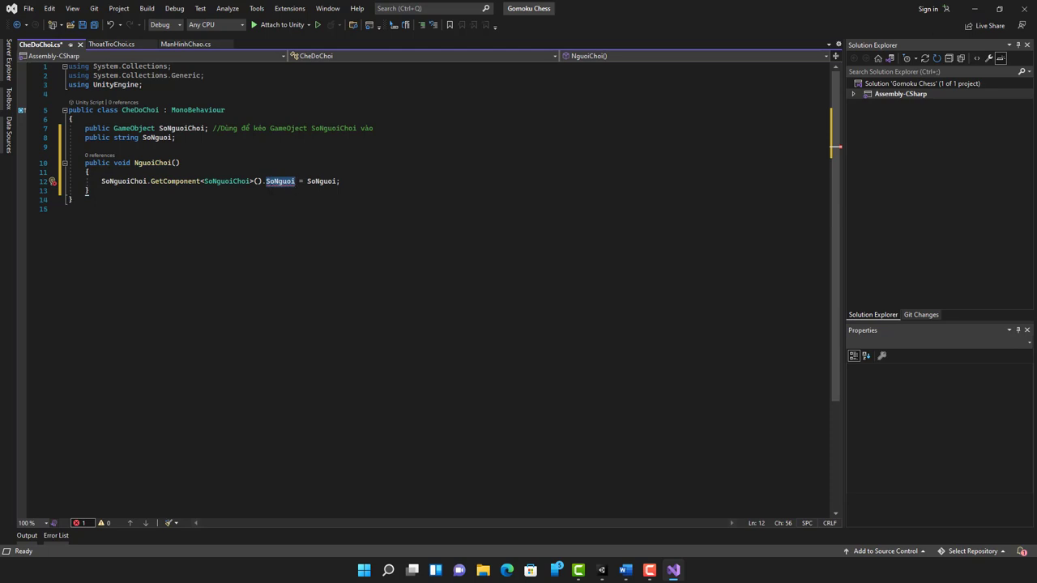
pyautogui.hotkey('alt', 'Tab')
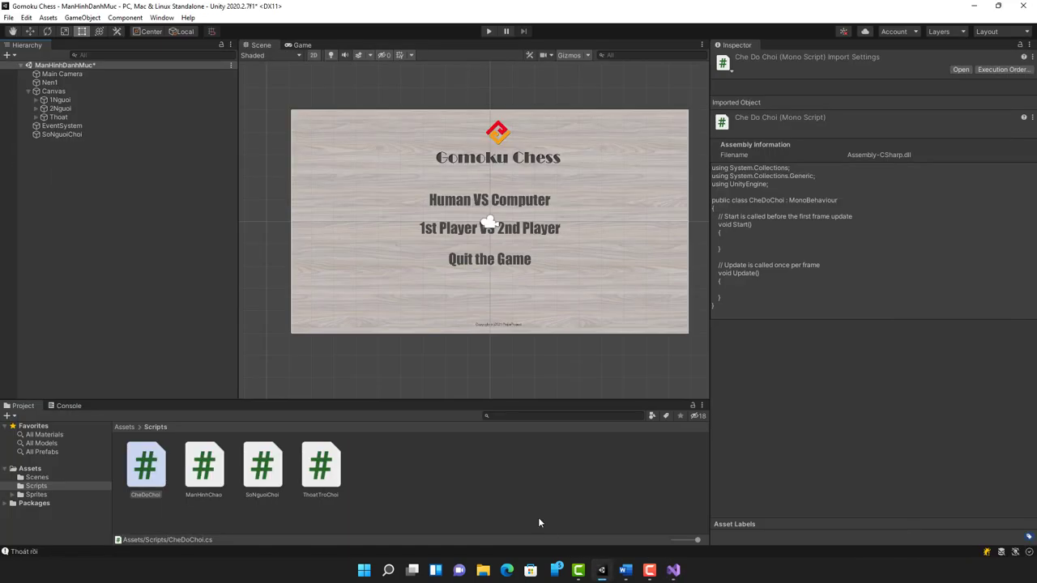
# - Replace SoNguoiChoi.cs's Start and Update stubs with a public string SoNguoi field
pyautogui.doubleClick(262, 474)
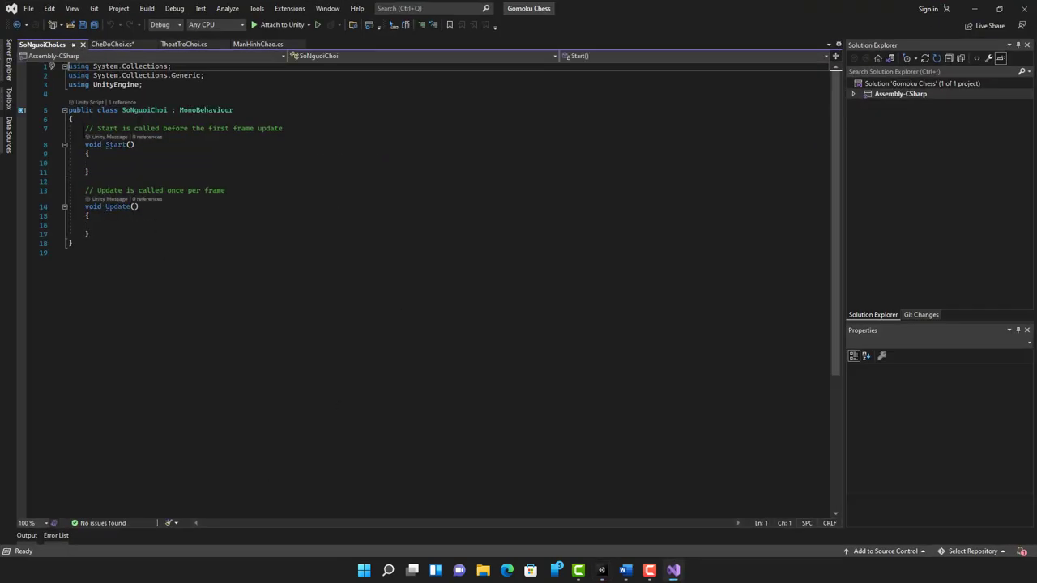
pyautogui.moveTo(81, 129); pyautogui.dragTo(144, 235)
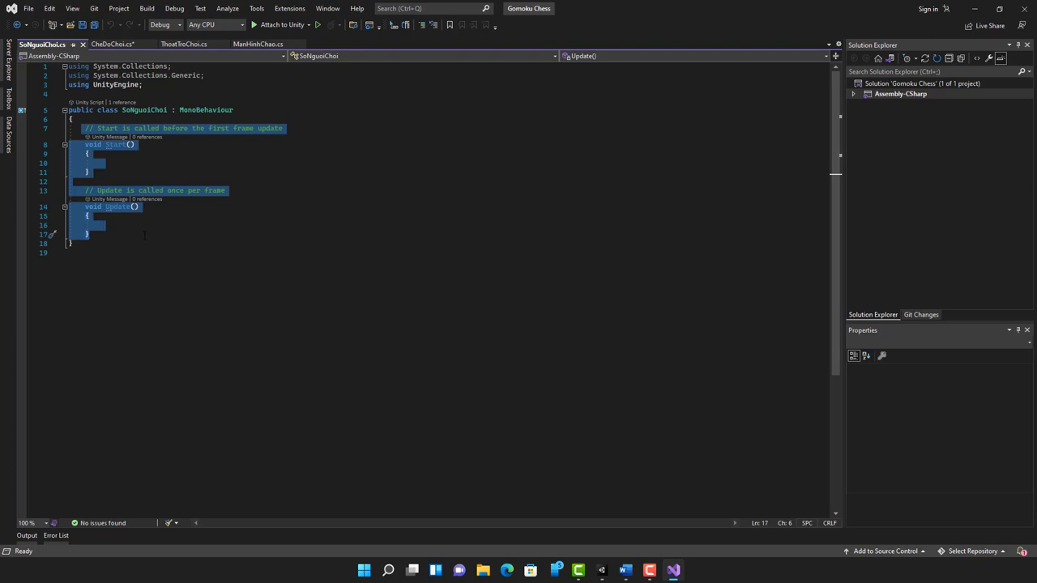
pyautogui.press('Delete')
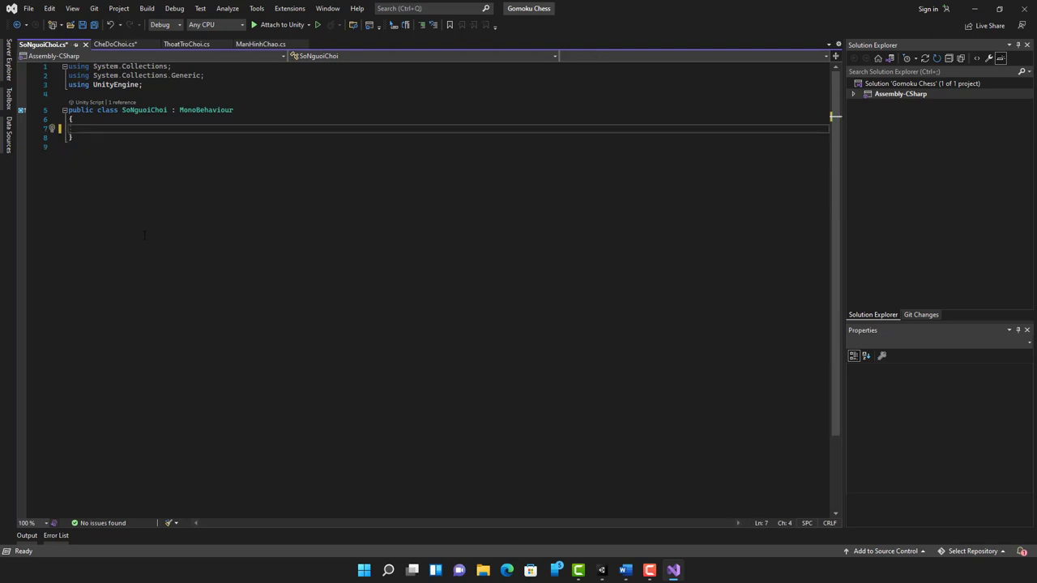
pyautogui.click(112, 44)
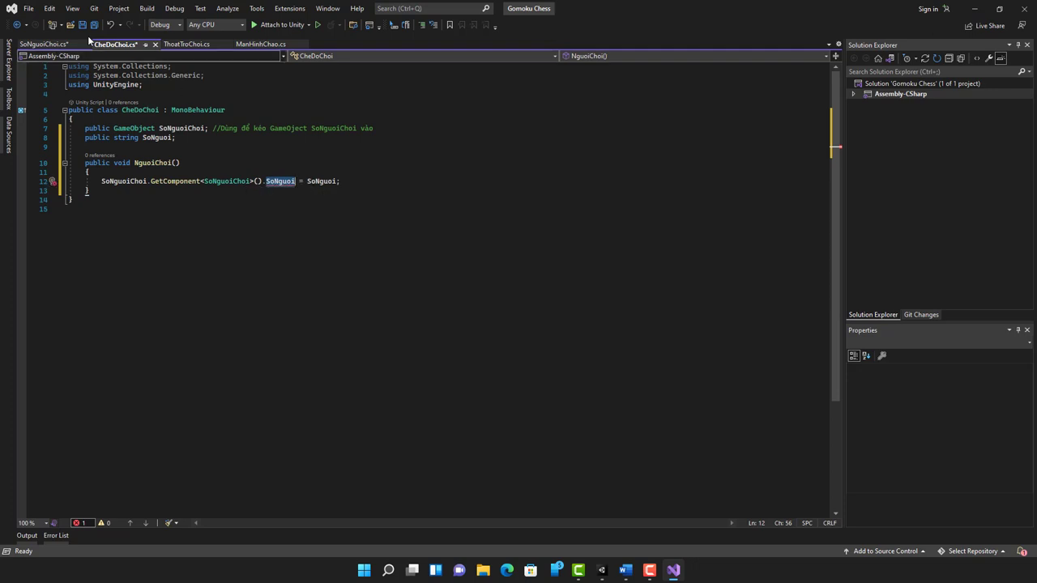
pyautogui.click(44, 45)
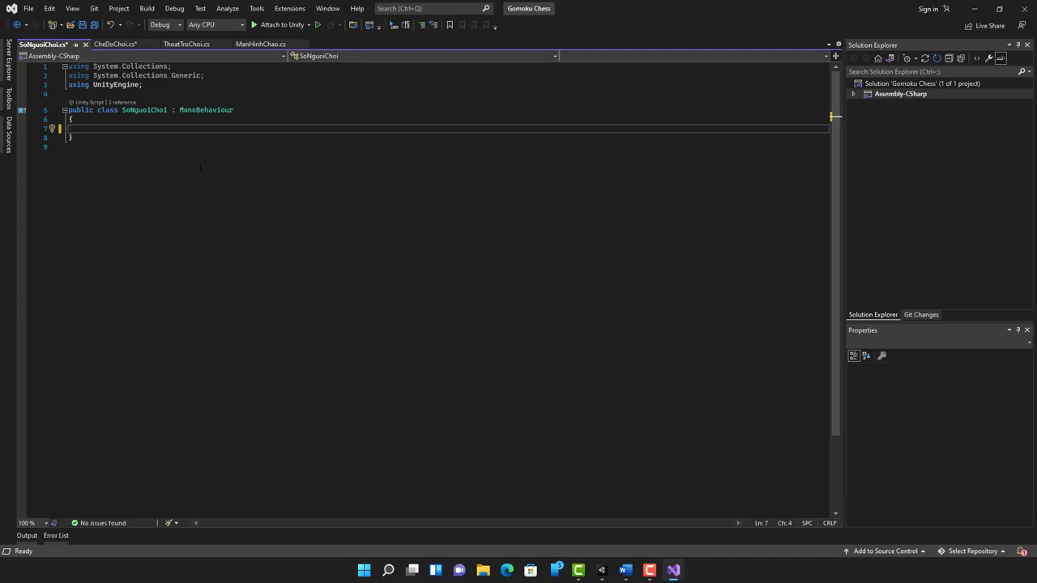
pyautogui.write('pu')
pyautogui.press('Tab')
pyautogui.write('string')
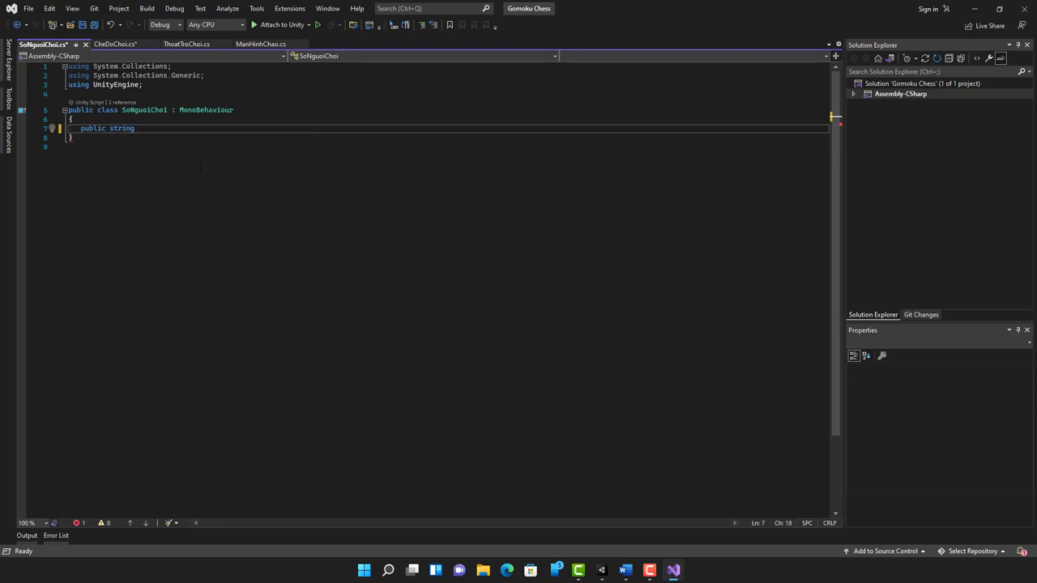
pyautogui.write(' SoNguoi')
pyautogui.write(';')
pyautogui.press('Down')
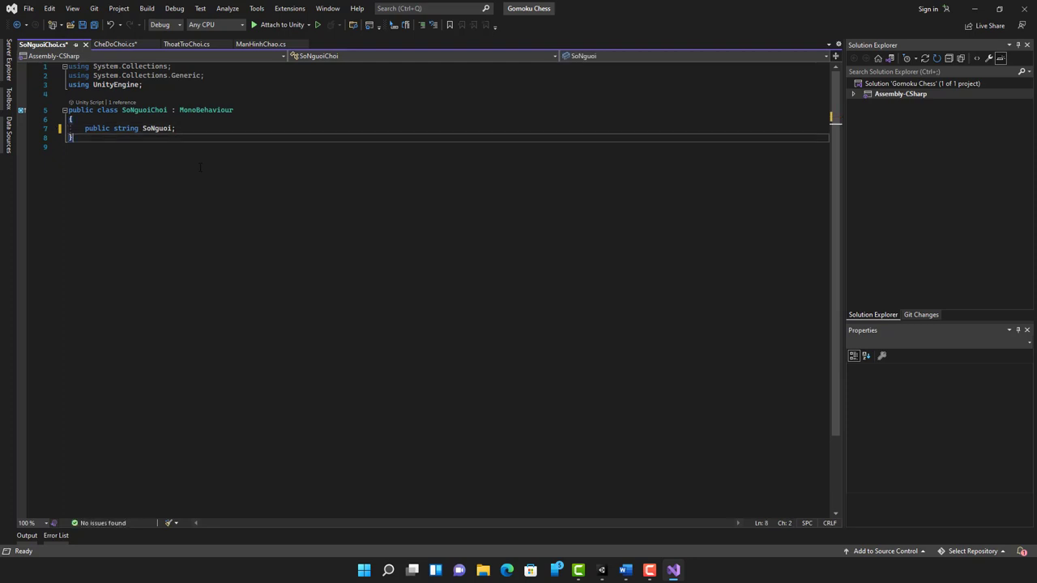
pyautogui.press('Up')
pyautogui.press('Return')
# - Add private void Awake() calling DontDestroyOnLoad(this), then select the SoNguoiChoi object in Unity
pyautogui.write('p')
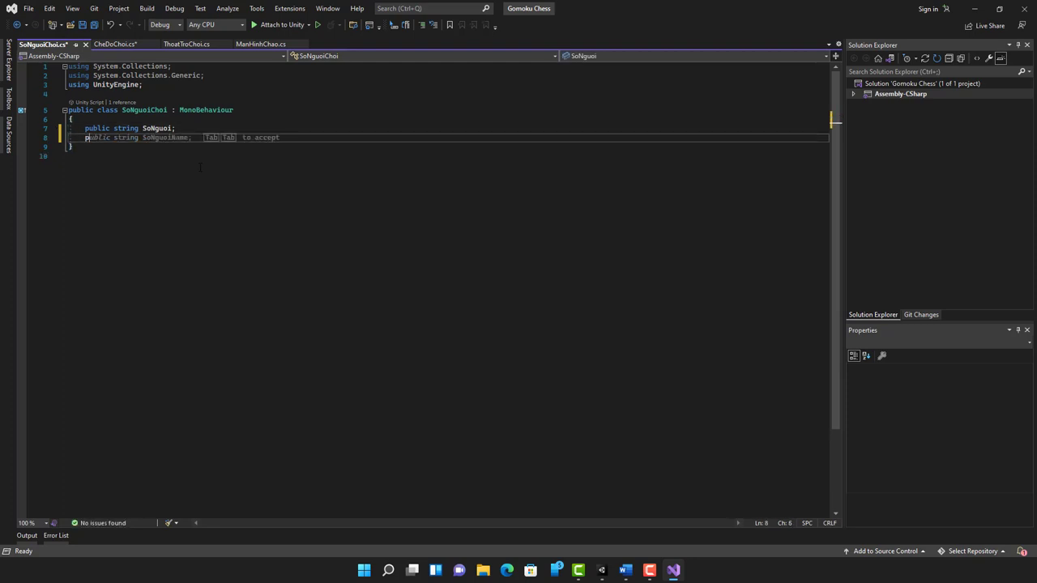
pyautogui.write('rivate ')
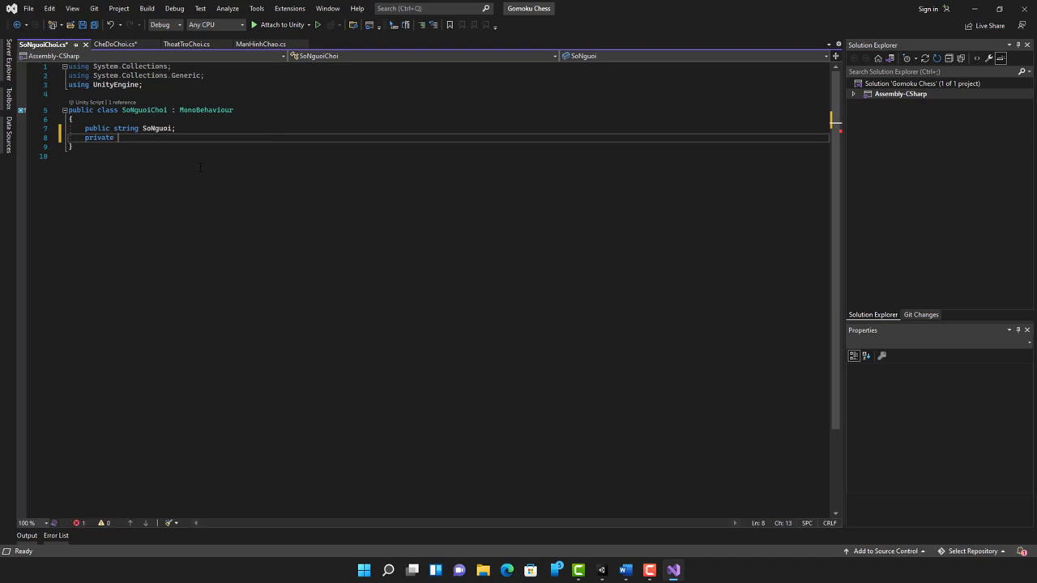
pyautogui.write('void ')
pyautogui.write('A')
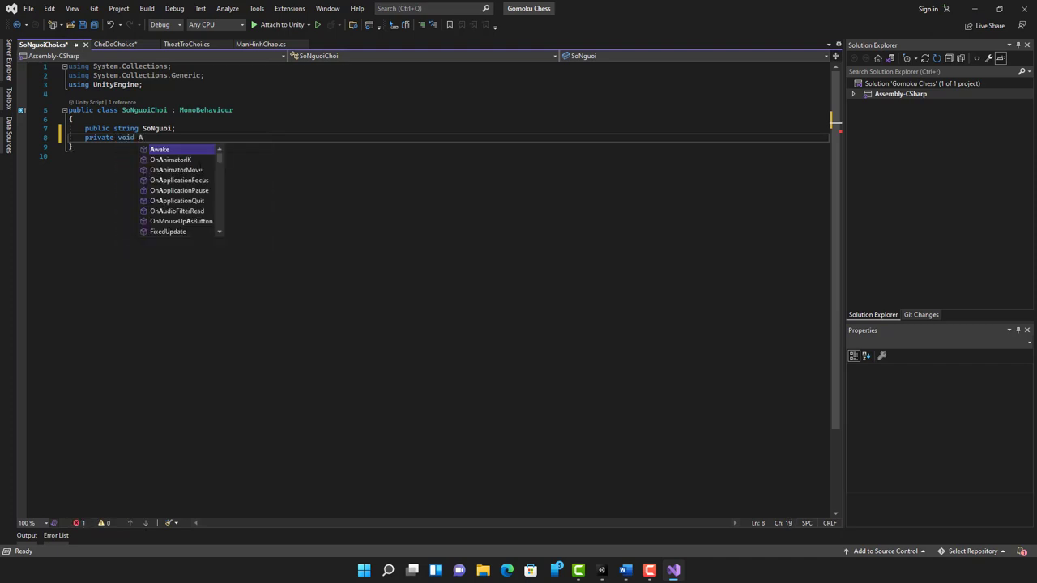
pyautogui.press('Tab')
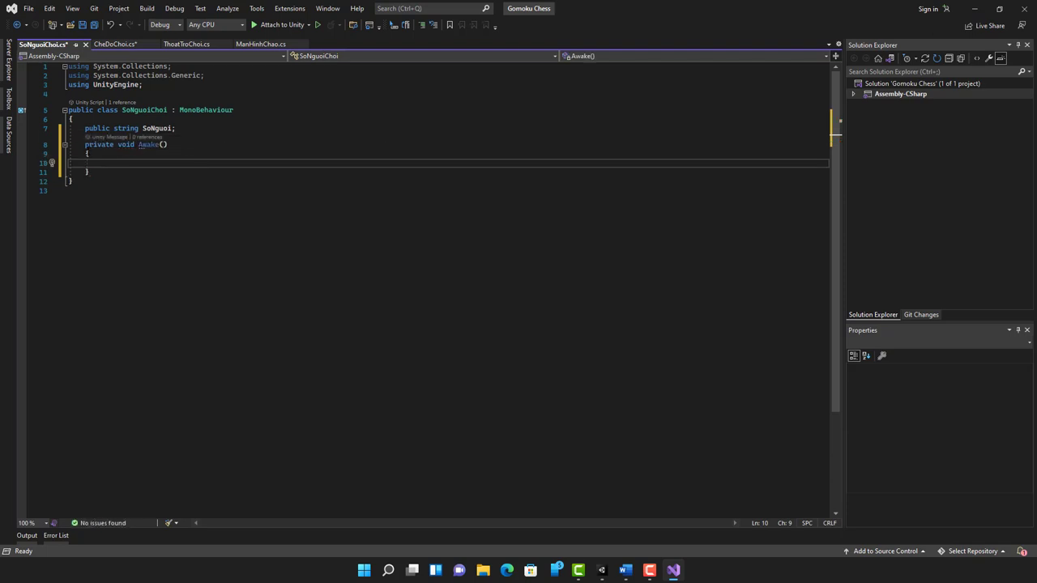
pyautogui.moveTo(85, 144); pyautogui.dragTo(104, 171)
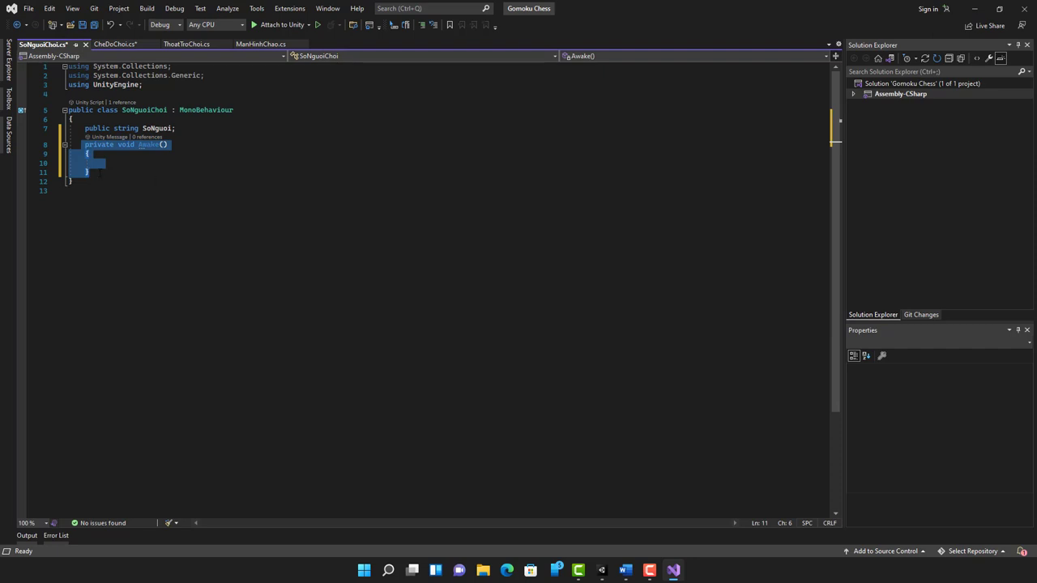
pyautogui.moveTo(100, 172); pyautogui.dragTo(85, 144)
pyautogui.click(118, 163)
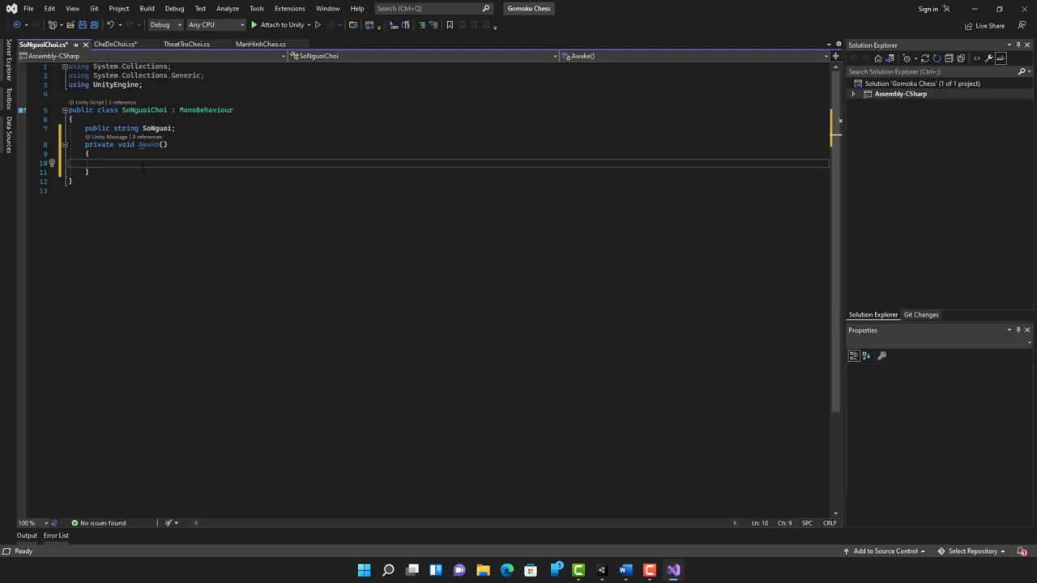
pyautogui.write('Dont')
pyautogui.press('Tab')
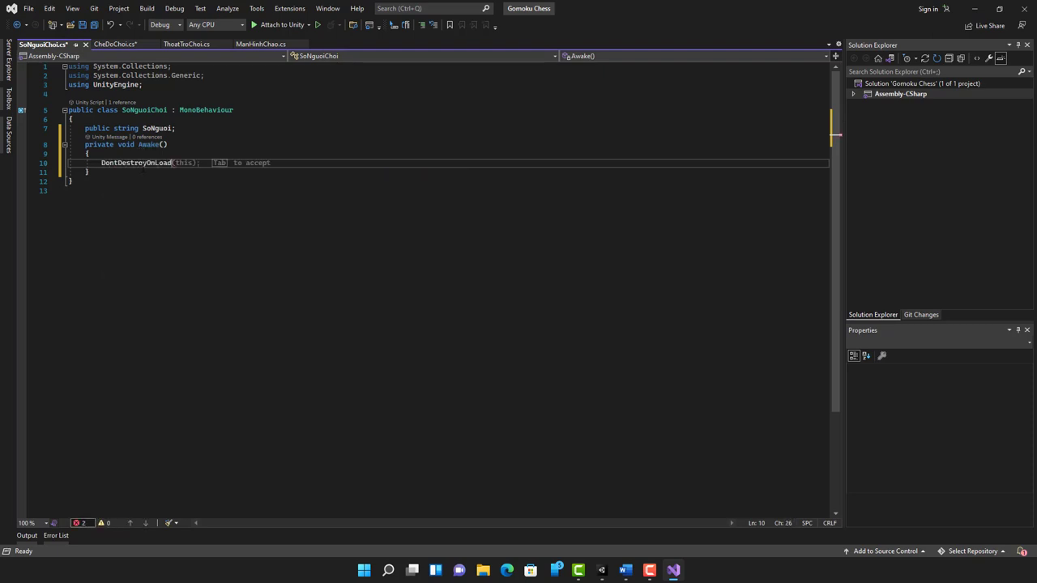
pyautogui.press('Tab')
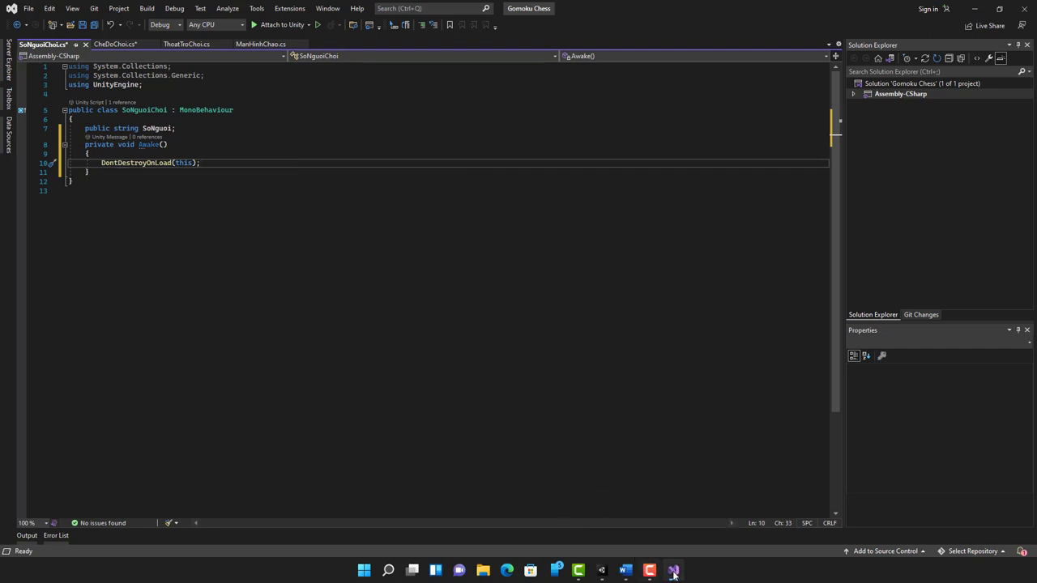
pyautogui.click(612, 565)
pyautogui.click(57, 136)
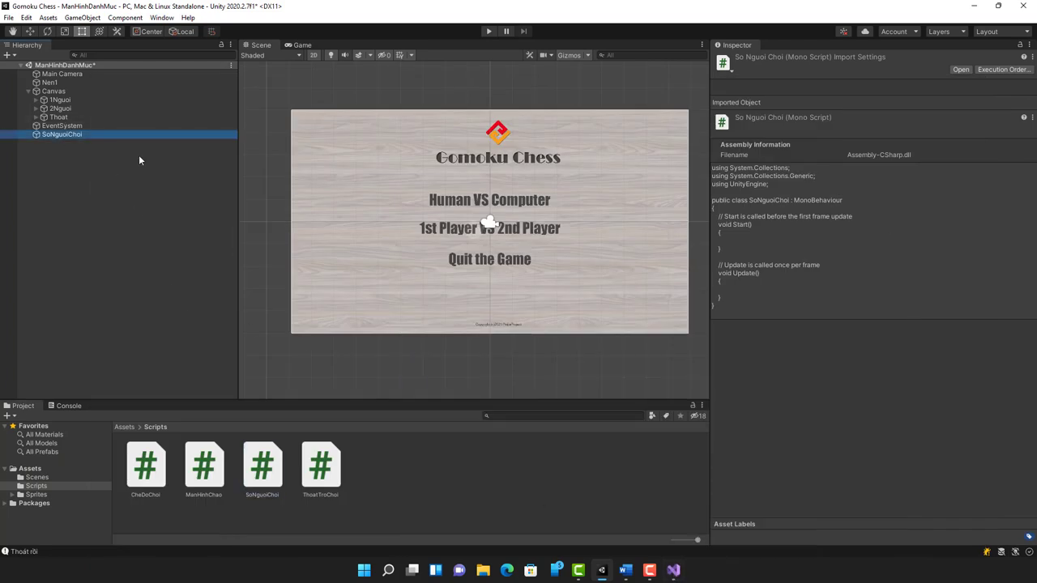
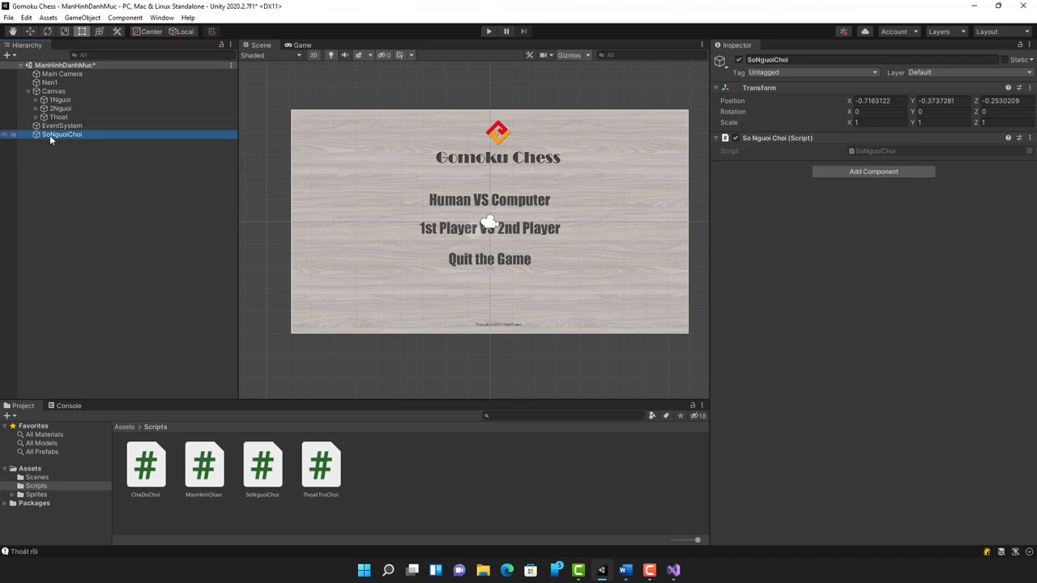
# - Browse the Scenes folder and inspect the SoNguoiChoi object in the ManHinhDanhMuc menu scene
pyautogui.click(37, 478)
pyautogui.click(268, 470)
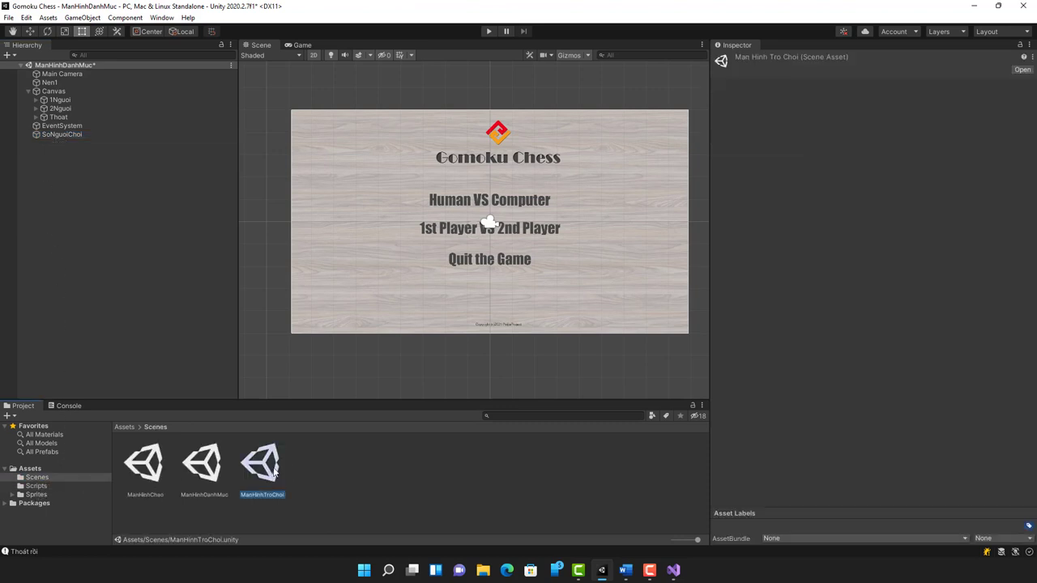
pyautogui.click(212, 466)
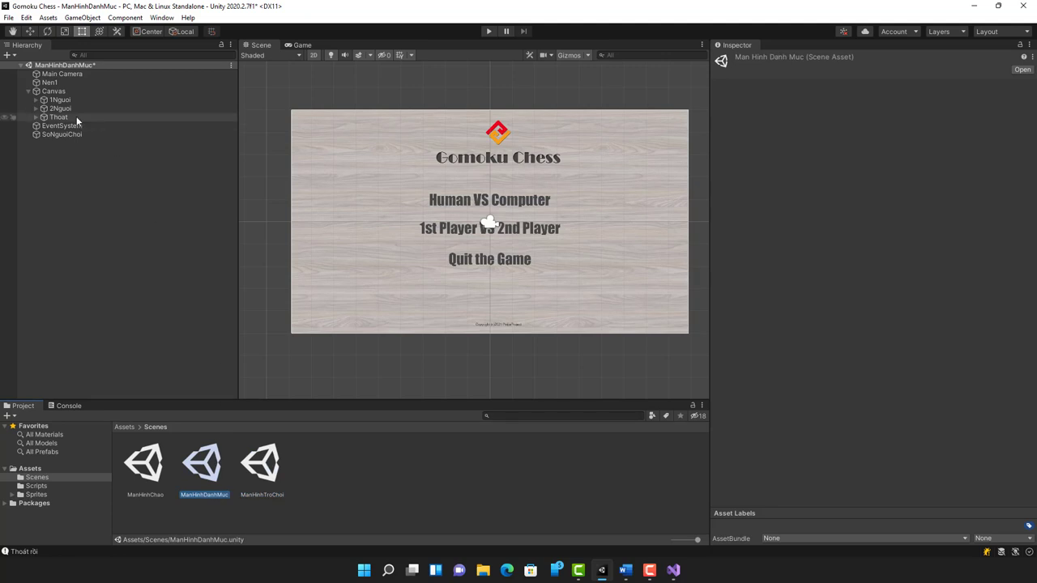
pyautogui.click(52, 136)
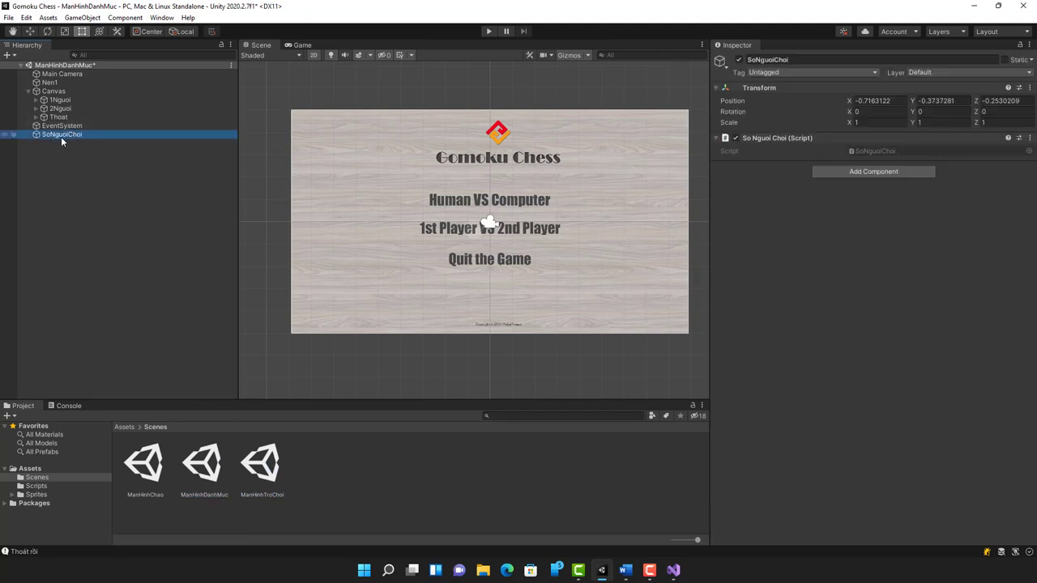
# - Open the ManHinhTroChoi scene, saving the modified menu scene, then reopen ManHinhDanhMuc
pyautogui.click(261, 466)
pyautogui.doubleClick(261, 466)
pyautogui.click(502, 305)
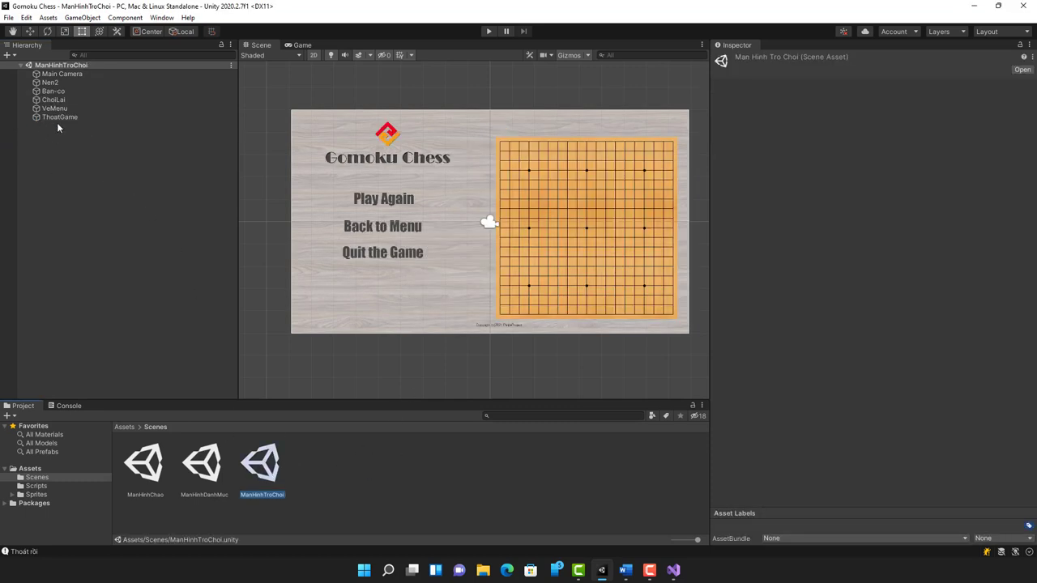
pyautogui.doubleClick(202, 468)
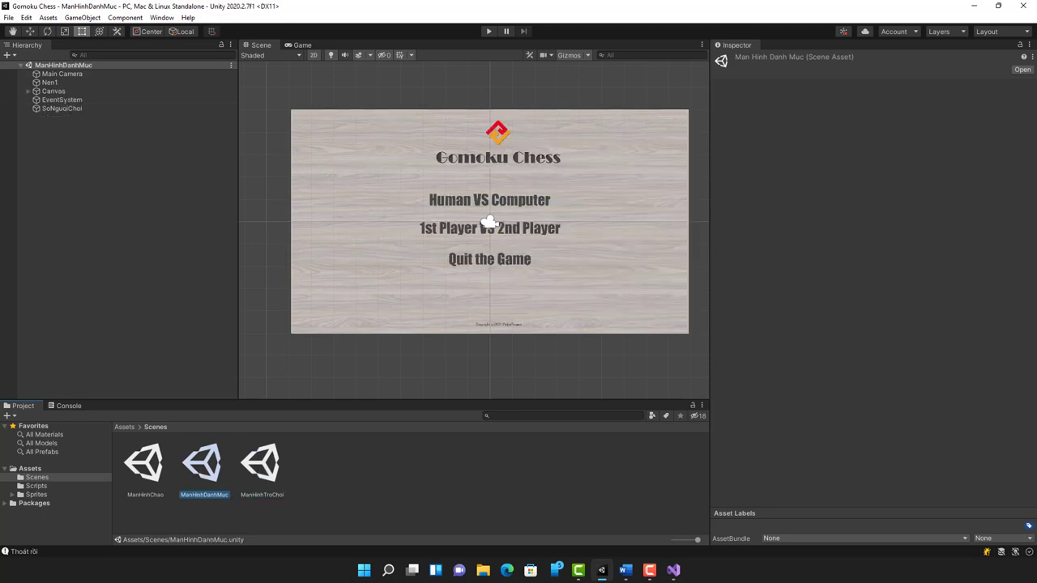
# - Save SoNguoiChoi.cs in Visual Studio
pyautogui.moveTo(674, 573)
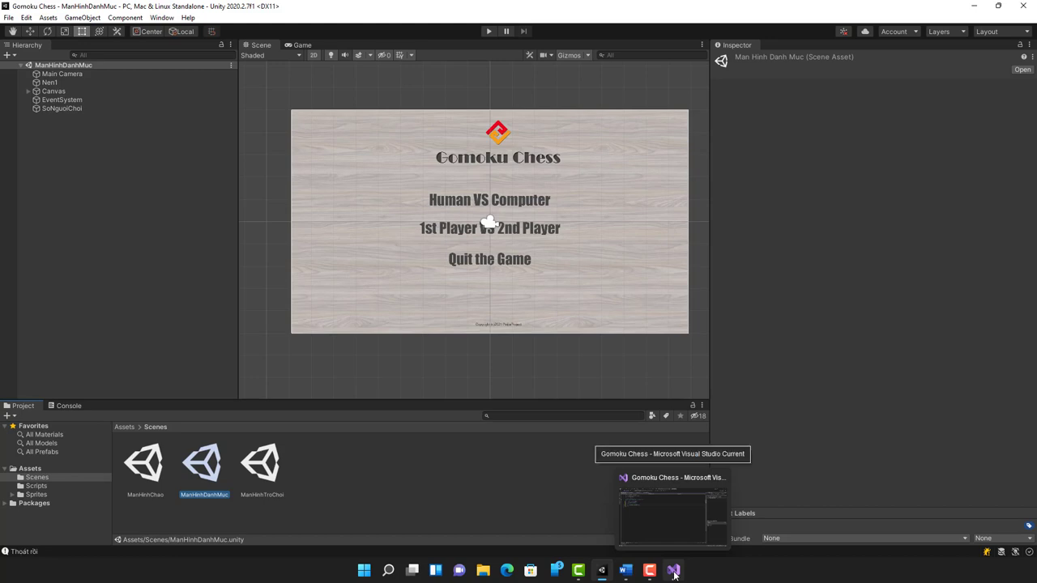
pyautogui.click(666, 509)
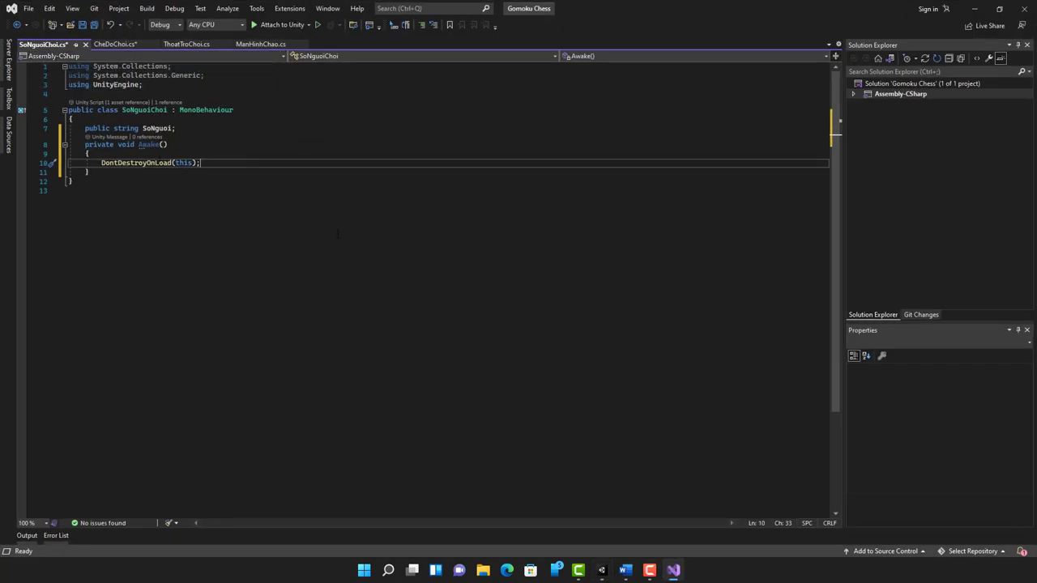
pyautogui.hotkey('ctrl', 's')
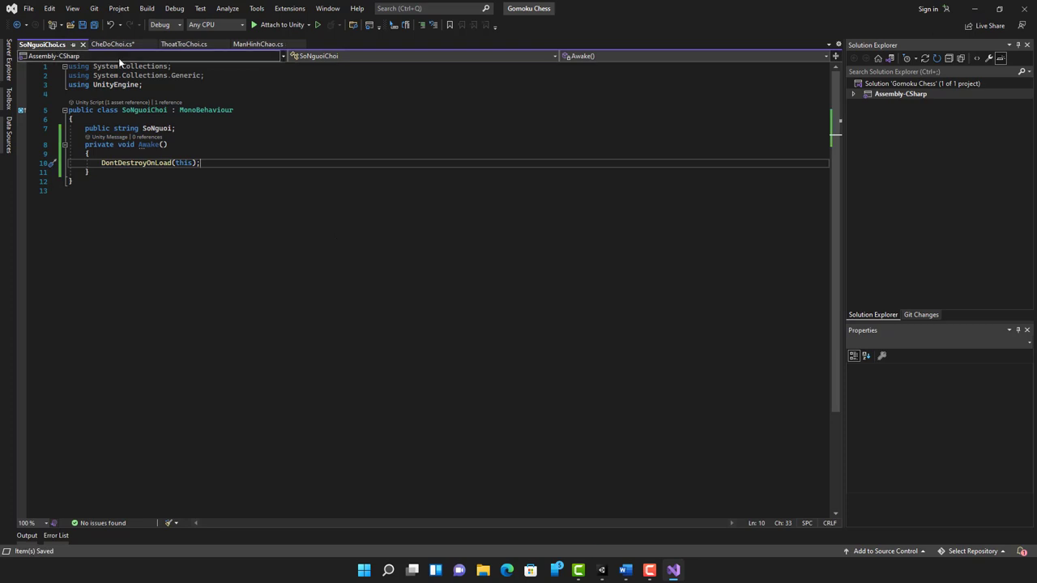
# - In CheDoChoi.cs, add a new line after the SoNguoi assignment in NguoiChoi and begin typing Scene
pyautogui.click(113, 43)
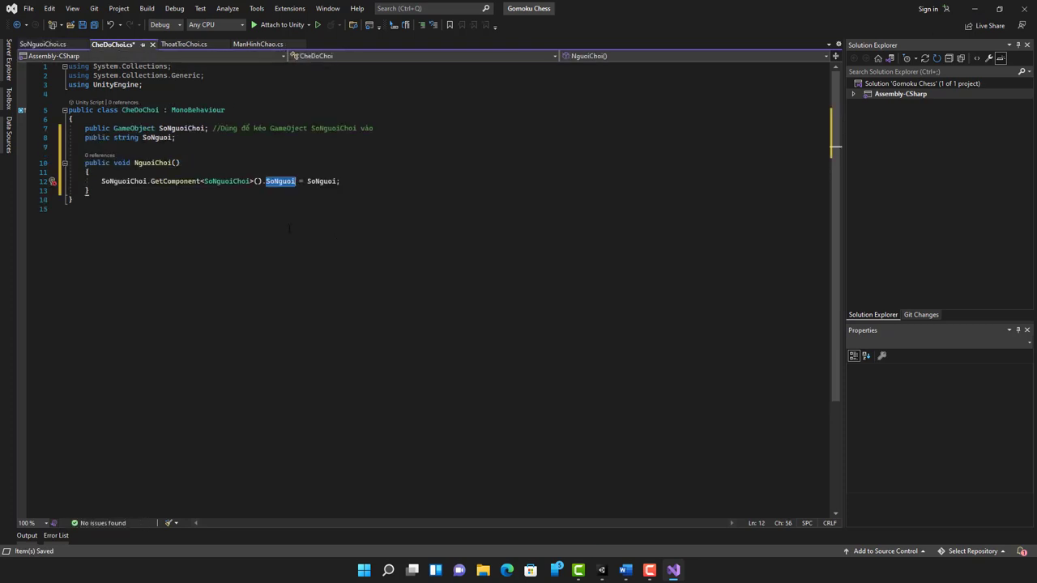
pyautogui.click(373, 180)
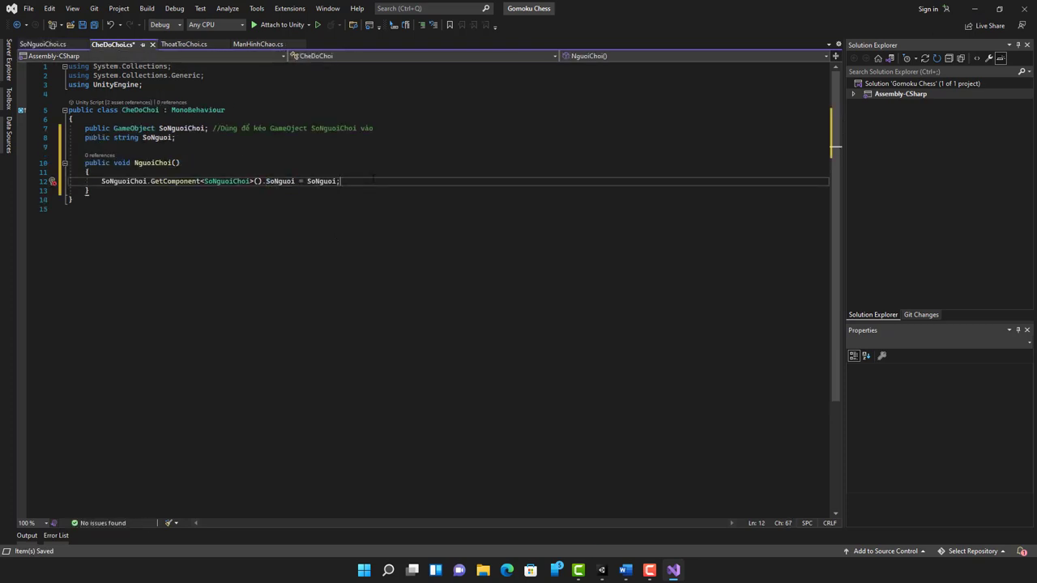
pyautogui.press('Return')
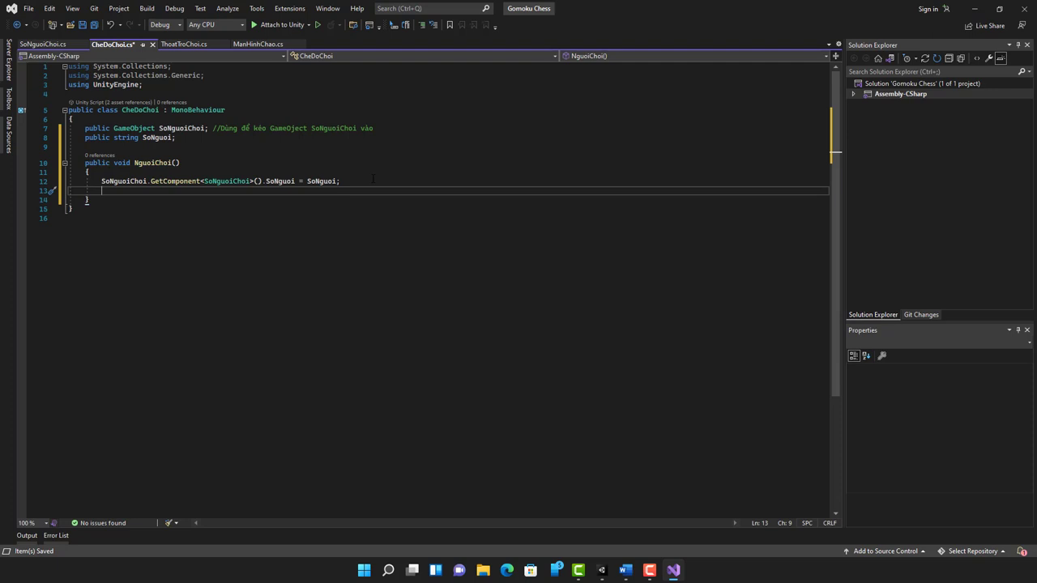
pyautogui.hotkey('ctrl', 'space')
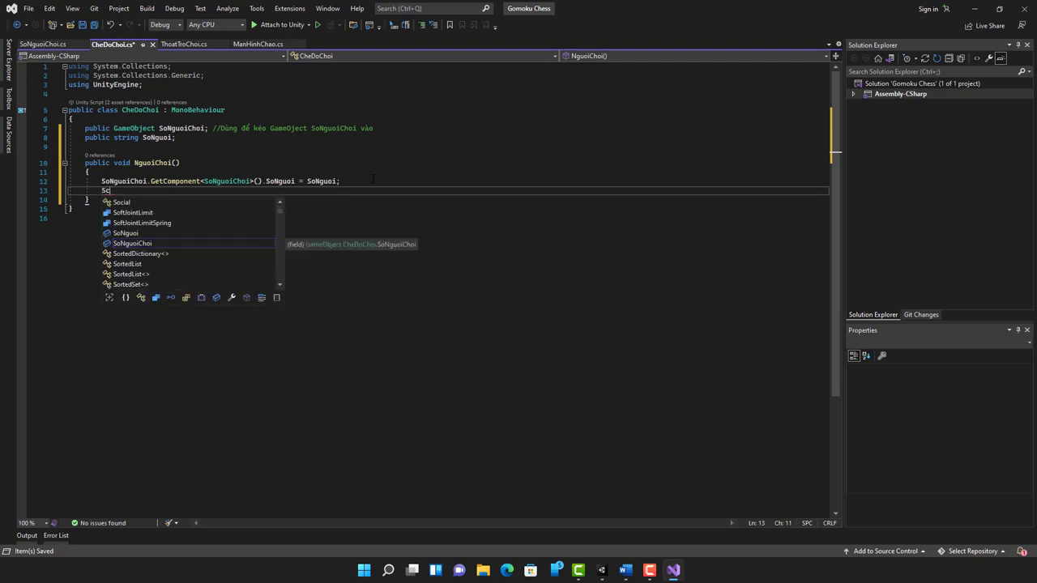
pyautogui.write('Sc')
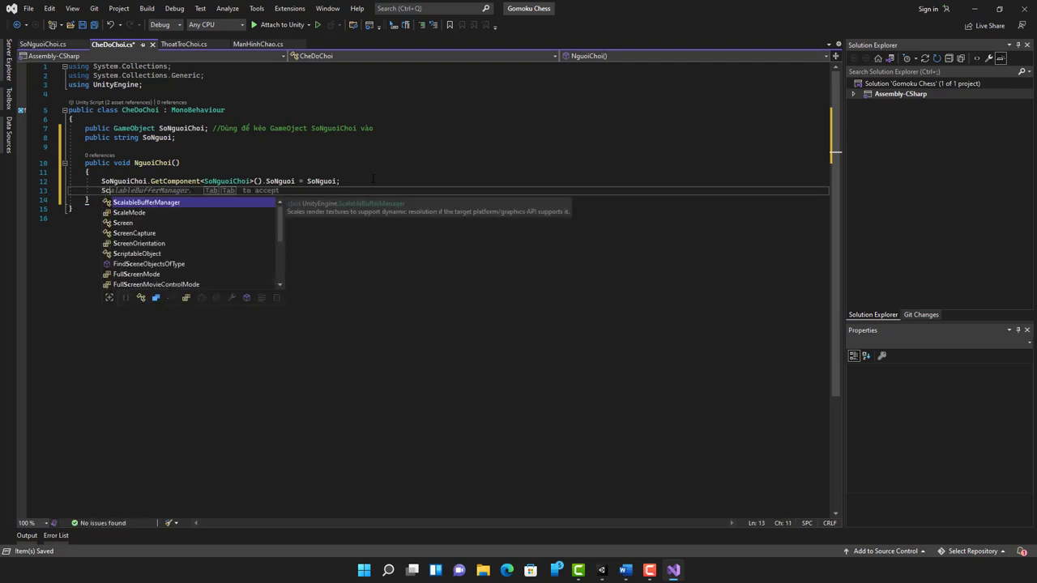
pyautogui.write('en')
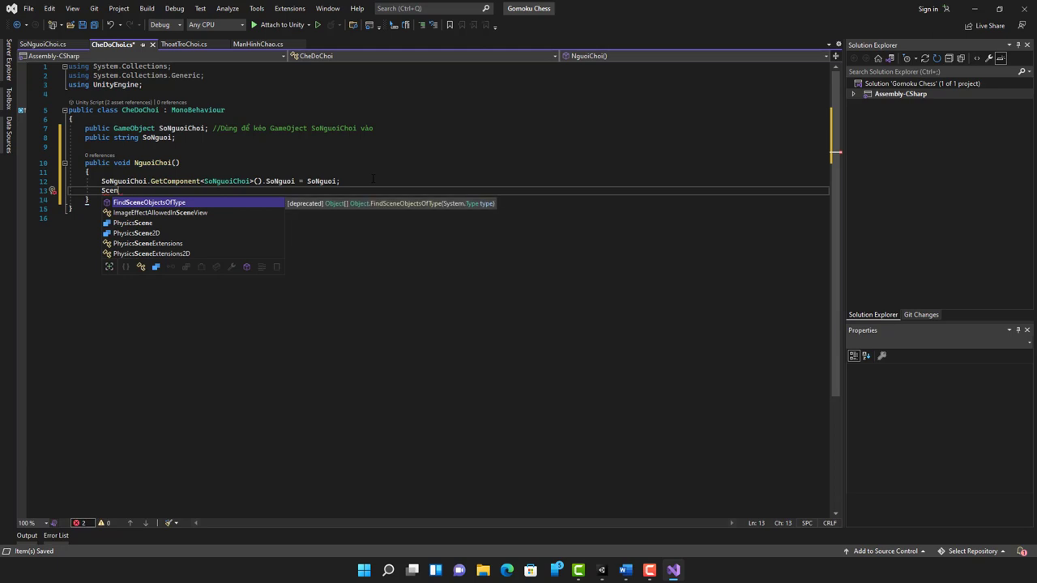
pyautogui.press('BackSpace')
pyautogui.press('BackSpace')
pyautogui.write('e')
pyautogui.press('BackSpace')
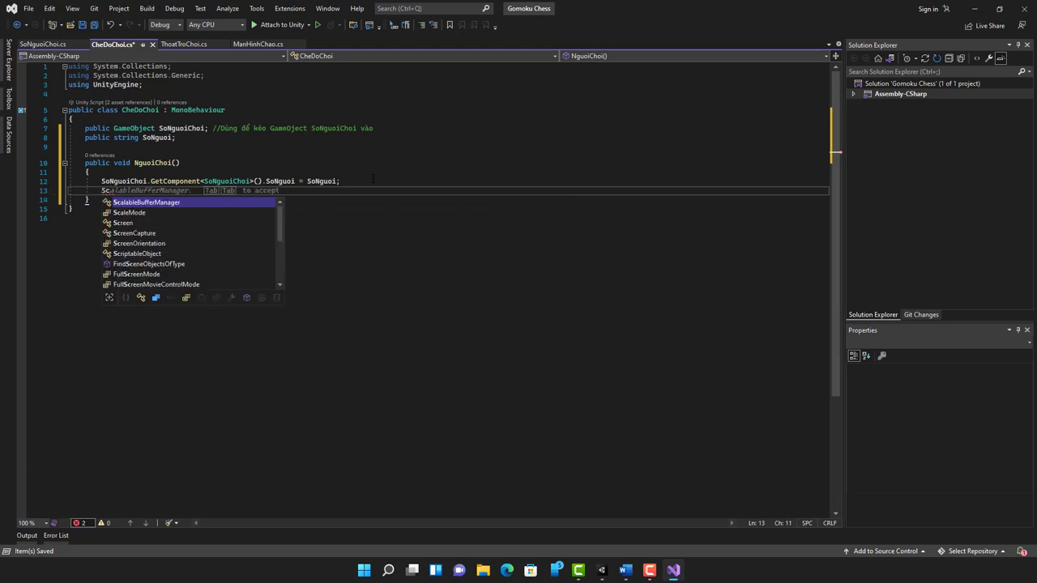
pyautogui.click(191, 84)
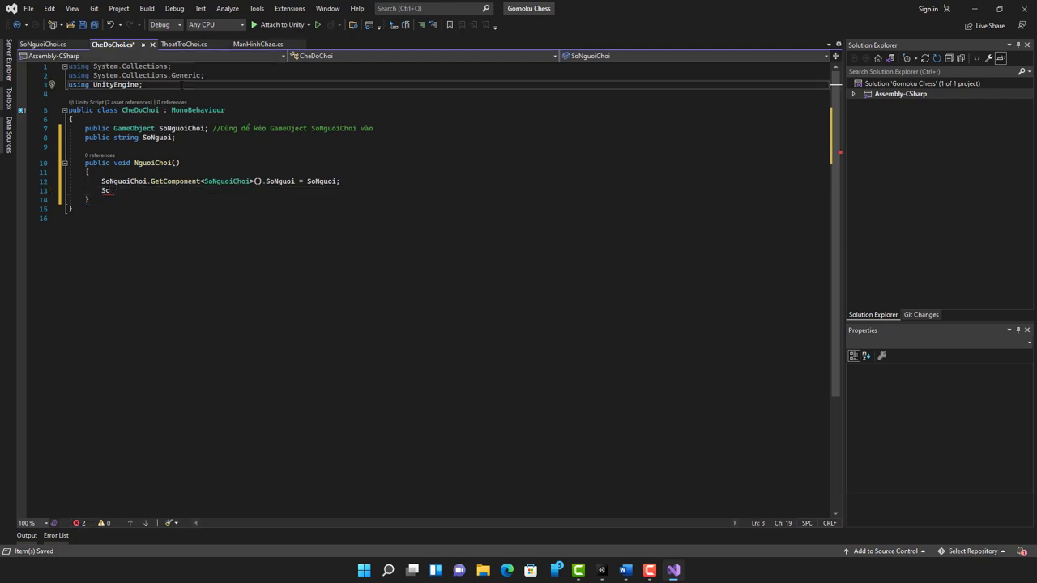
# - Add 'using UnityEngine.SceneManagement;' below the existing using directives, removing the stray parentheses
pyautogui.press('Return')
pyautogui.write('using ')
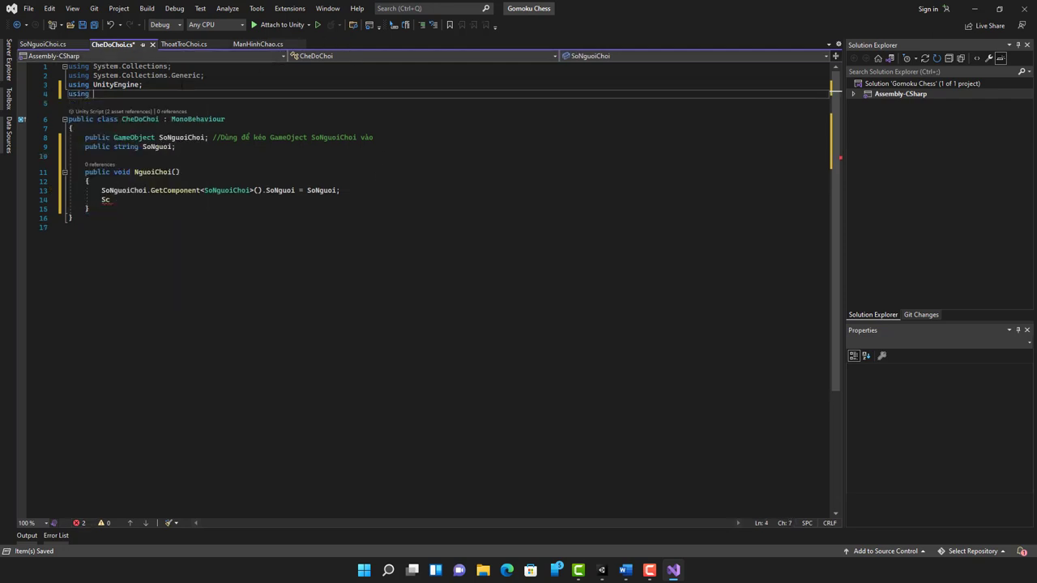
pyautogui.write('Uni')
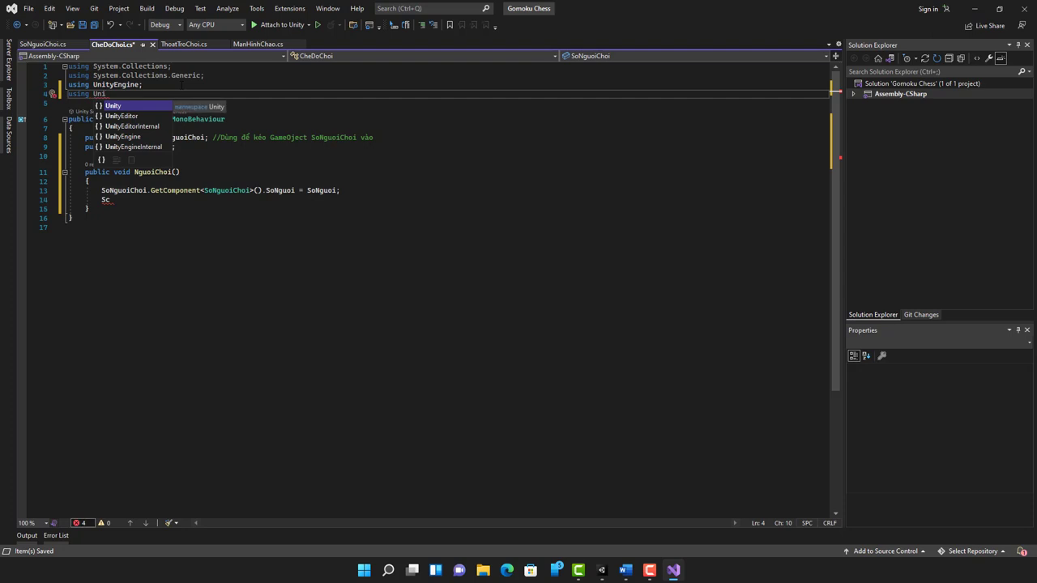
pyautogui.press('Tab')
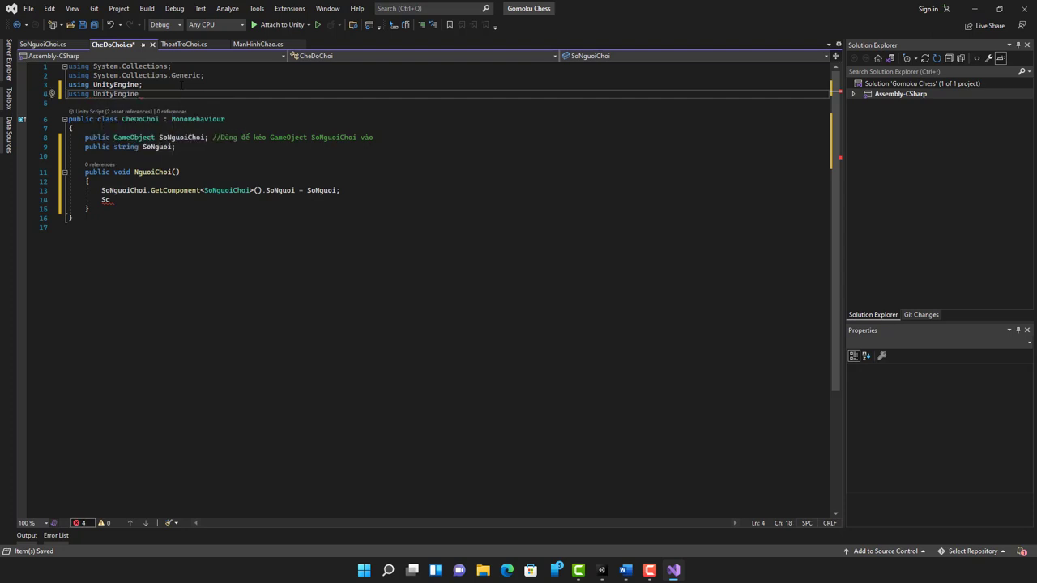
pyautogui.write('.')
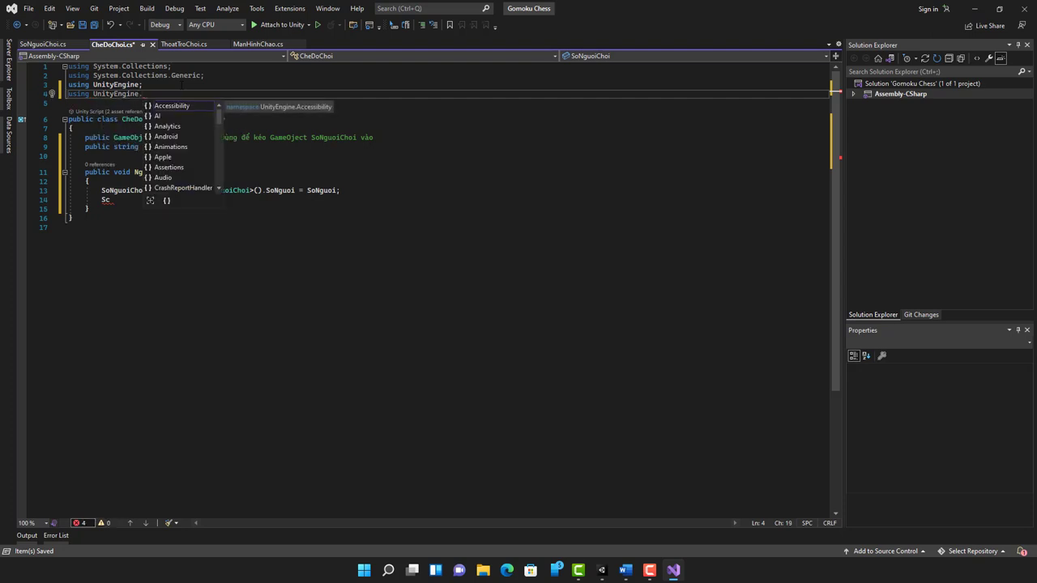
pyautogui.write('Se')
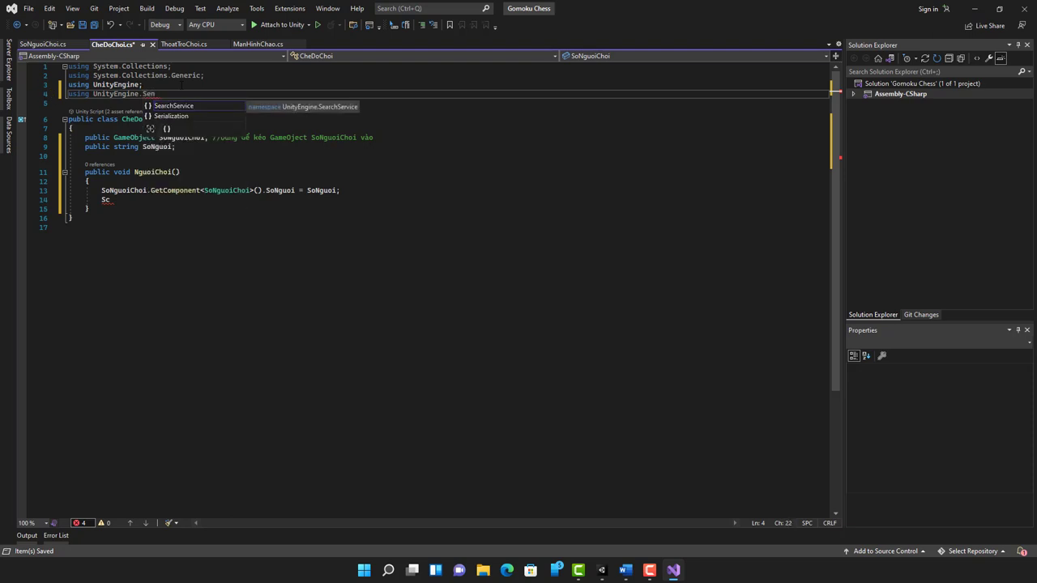
pyautogui.press('BackSpace')
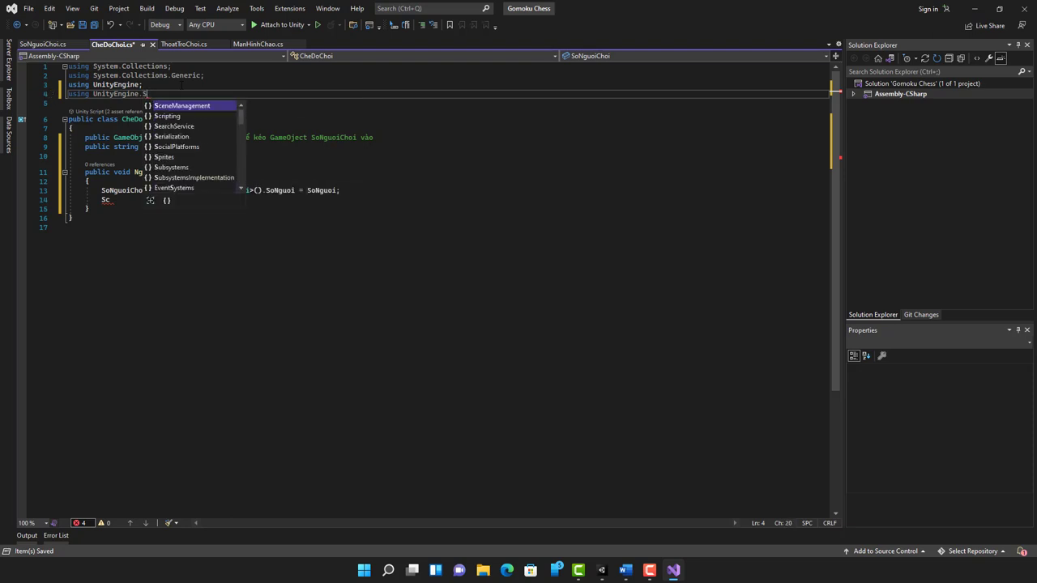
pyautogui.press('Tab')
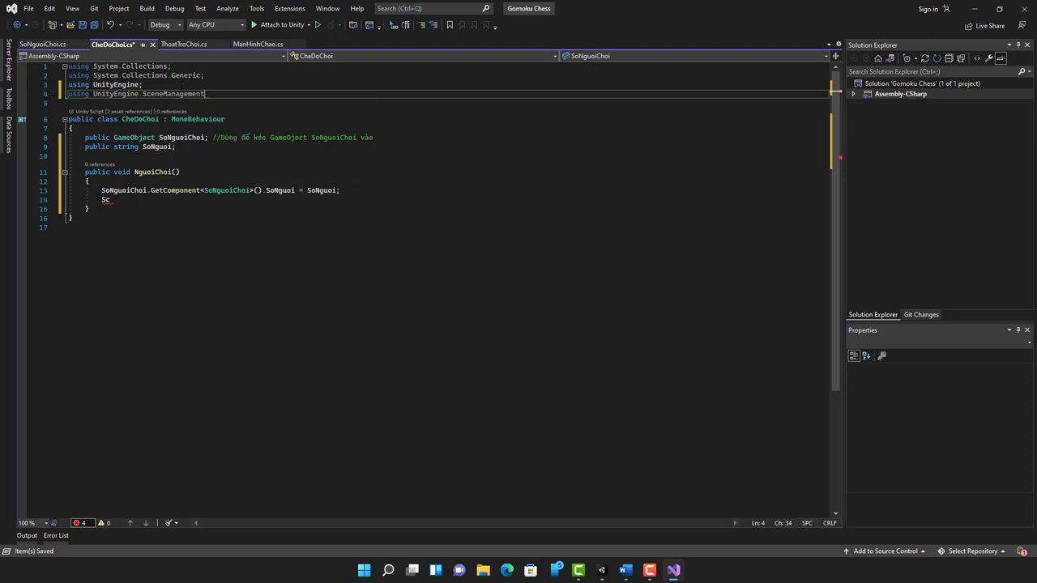
pyautogui.write('();')
pyautogui.click(110, 199)
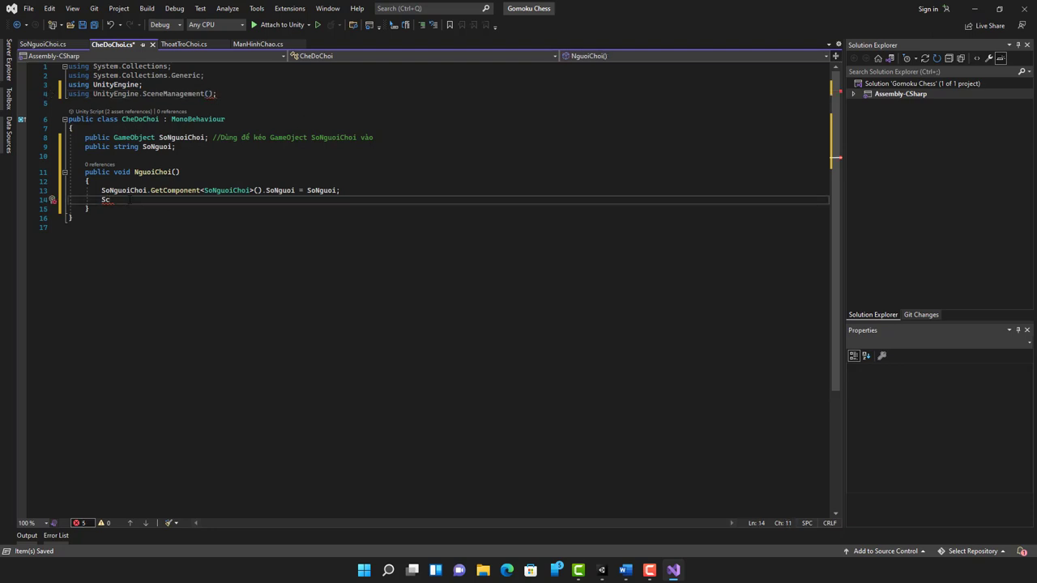
pyautogui.click(212, 93)
pyautogui.press('BackSpace')
pyautogui.press('BackSpace')
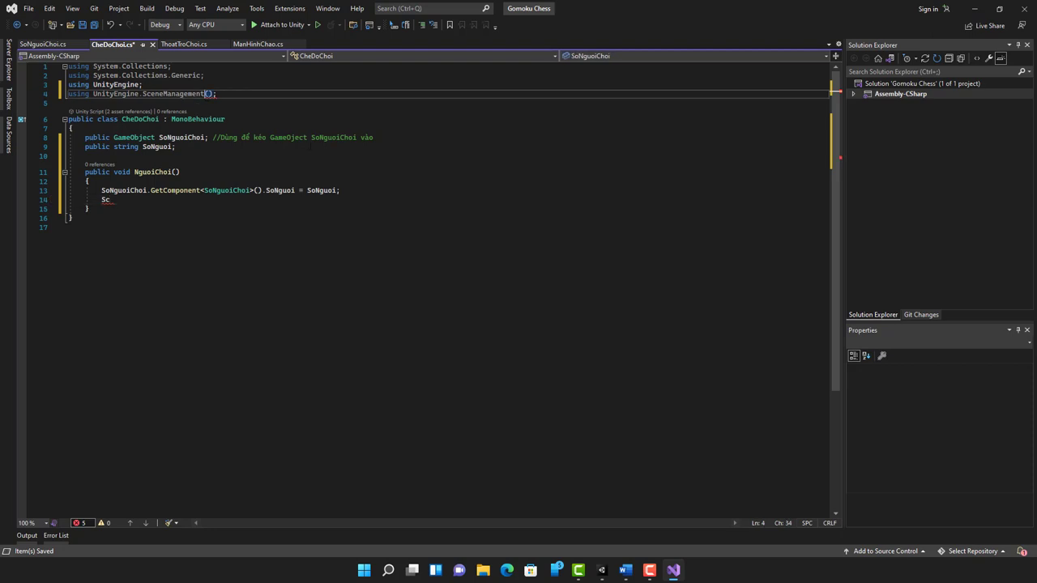
# - On line 14 of NguoiChoi, write a SceneManager.LoadScene call using IntelliSense
pyautogui.click(111, 200)
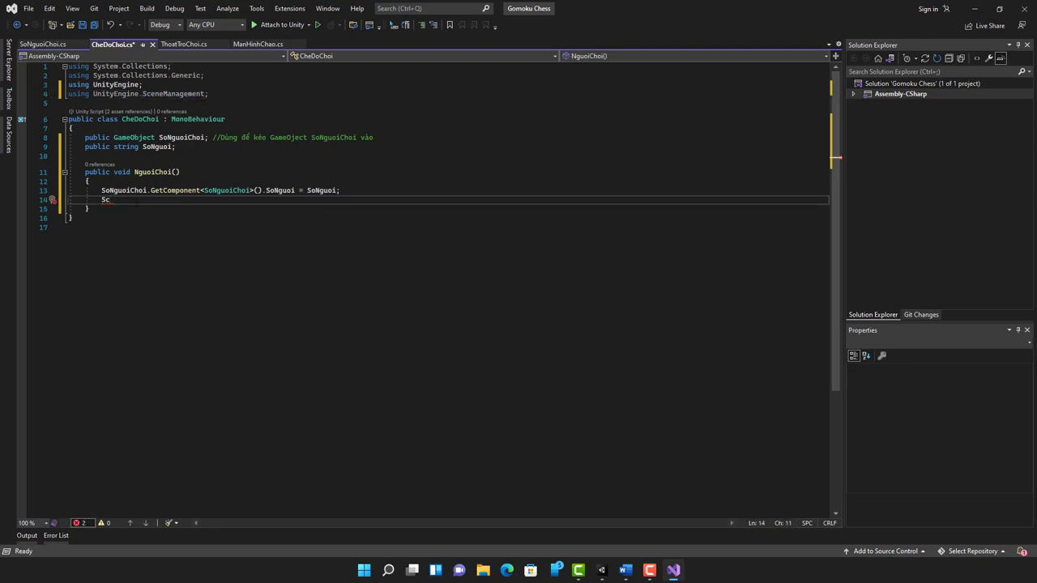
pyautogui.write('en')
pyautogui.write('eM')
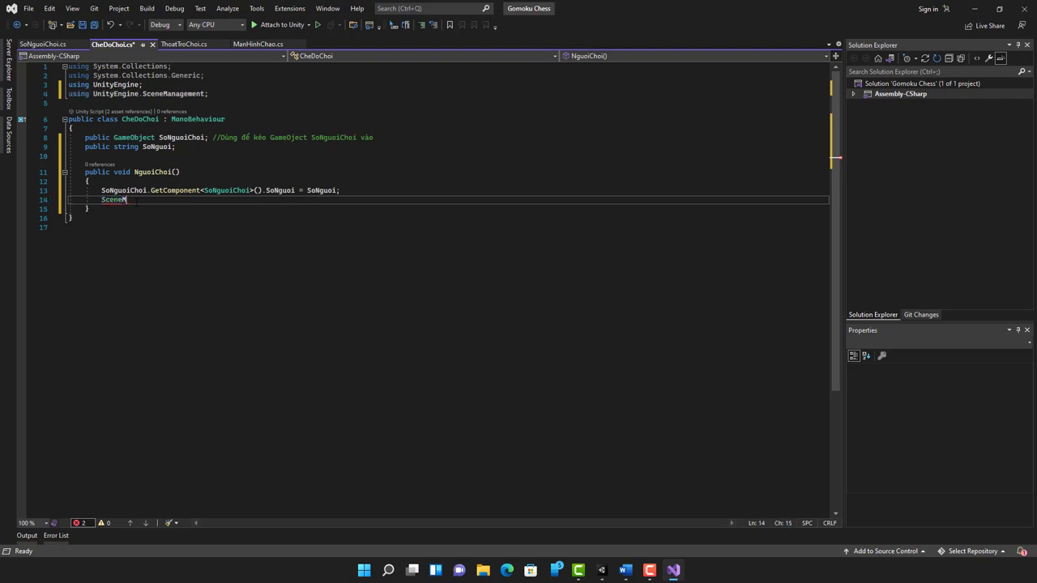
pyautogui.write('a')
pyautogui.hotkey('ctrl', 'shift', 'Left')
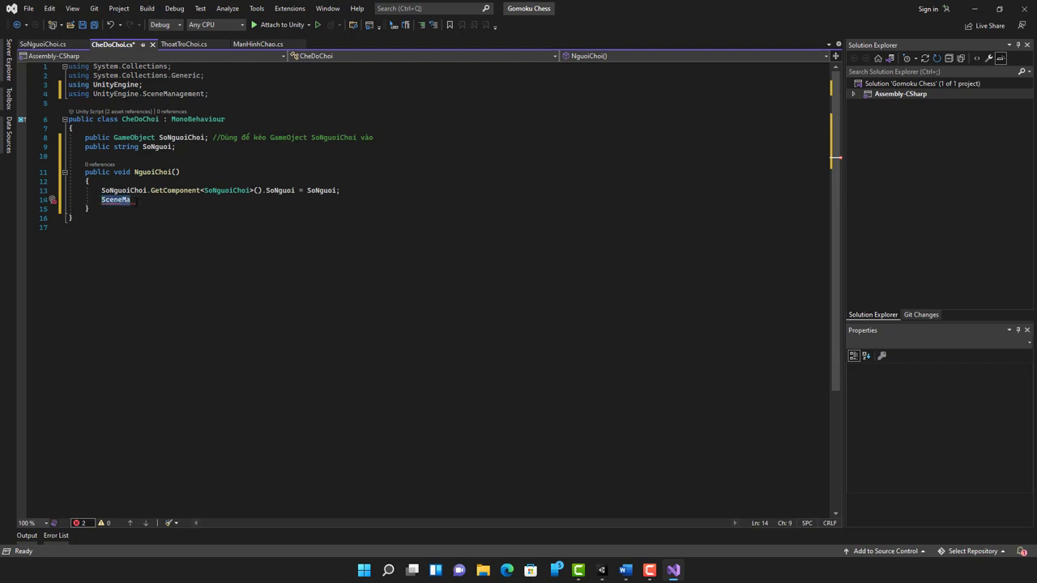
pyautogui.press('BackSpace')
pyautogui.write('Sc')
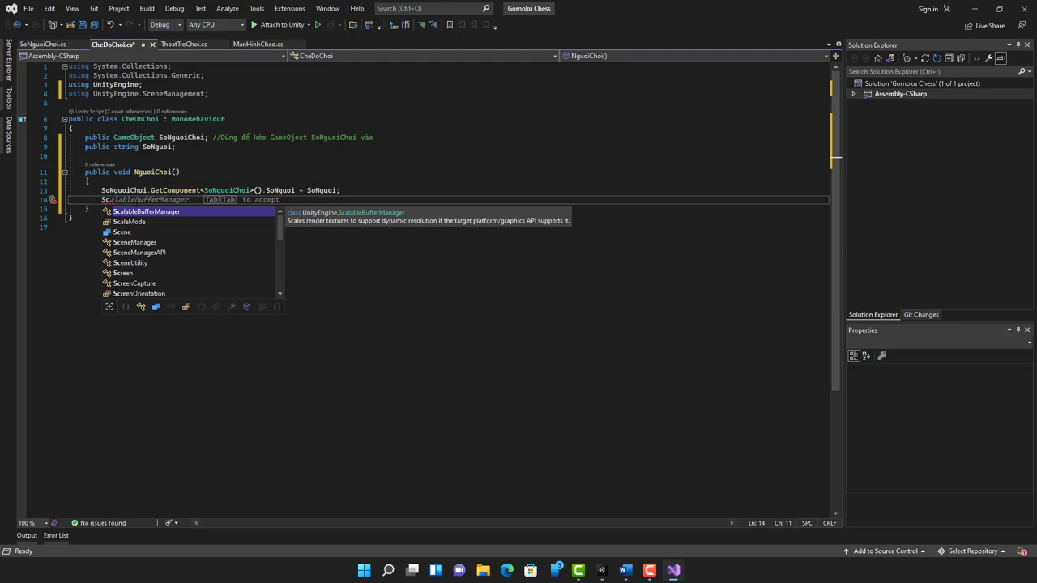
pyautogui.press('Down')
pyautogui.press('Down')
pyautogui.press('Down')
pyautogui.press('Tab')
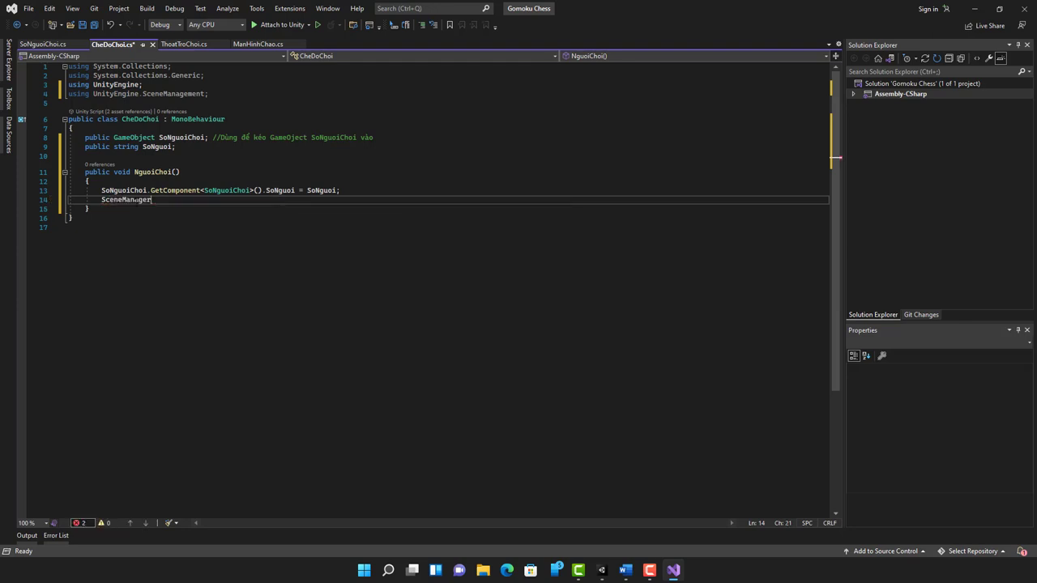
pyautogui.write('.Lo')
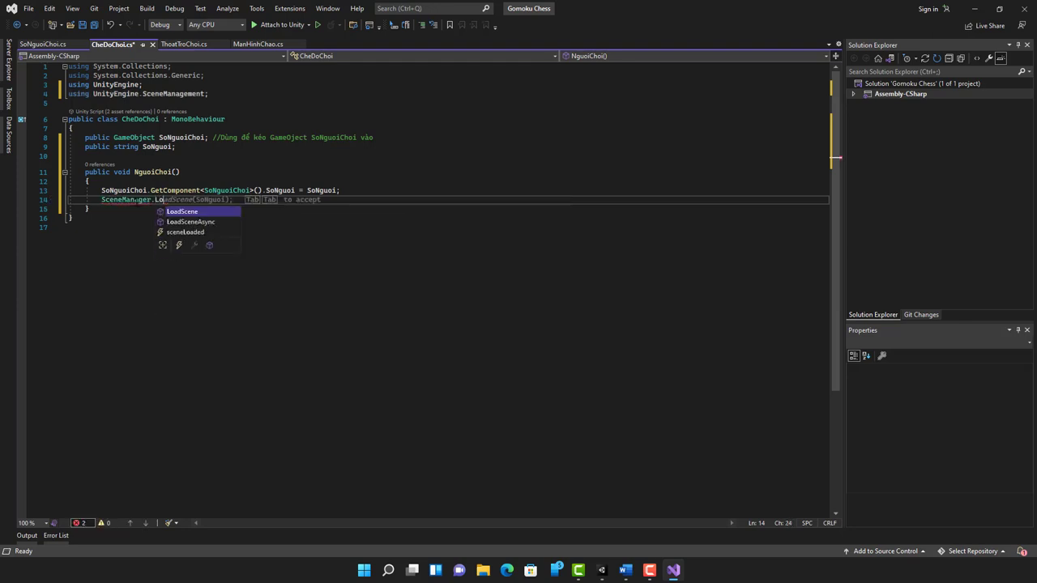
pyautogui.press('Tab')
pyautogui.press('Tab')
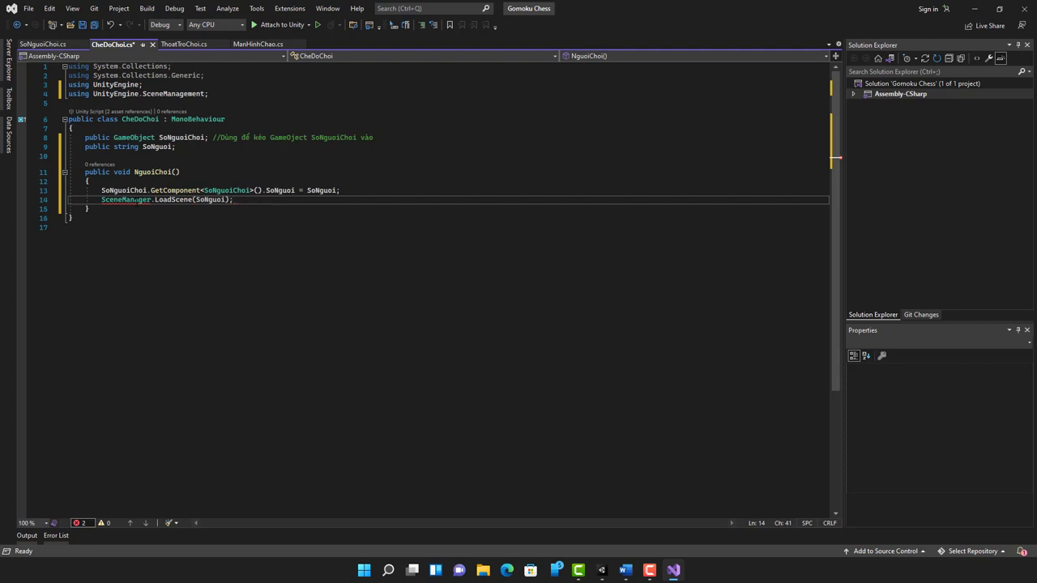
# - Replace the LoadScene argument with the scene name "ManHinhTroChoi"
pyautogui.press('Left')
pyautogui.press('Left')
pyautogui.press('BackSpace')
pyautogui.press('BackSpace')
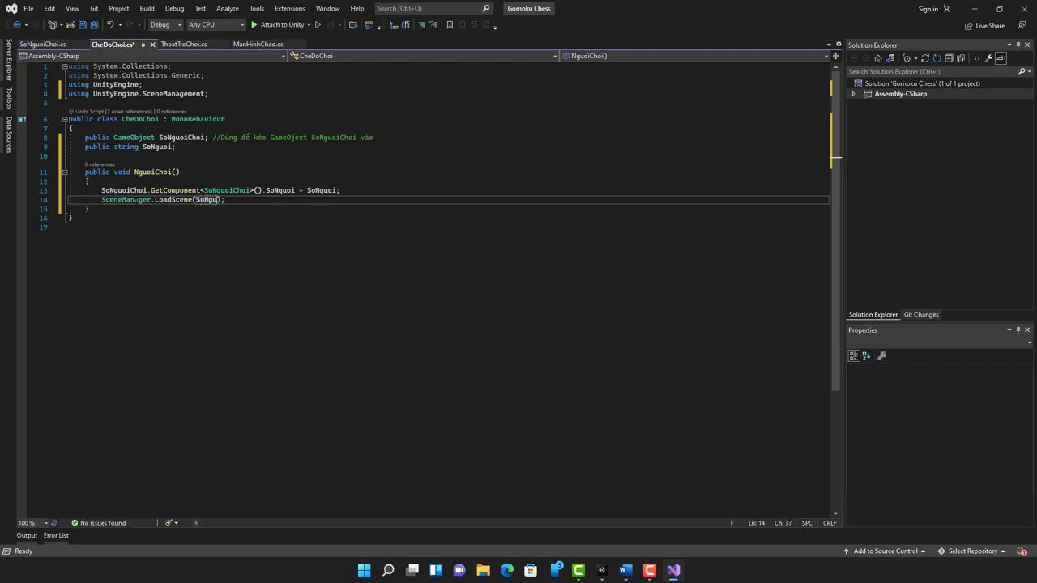
pyautogui.press('BackSpace')
pyautogui.press('BackSpace')
pyautogui.press('BackSpace')
pyautogui.press('BackSpace')
pyautogui.press('BackSpace')
pyautogui.write('"')
pyautogui.write('ManHinh')
pyautogui.click(602, 571)
pyautogui.moveTo(579, 571)
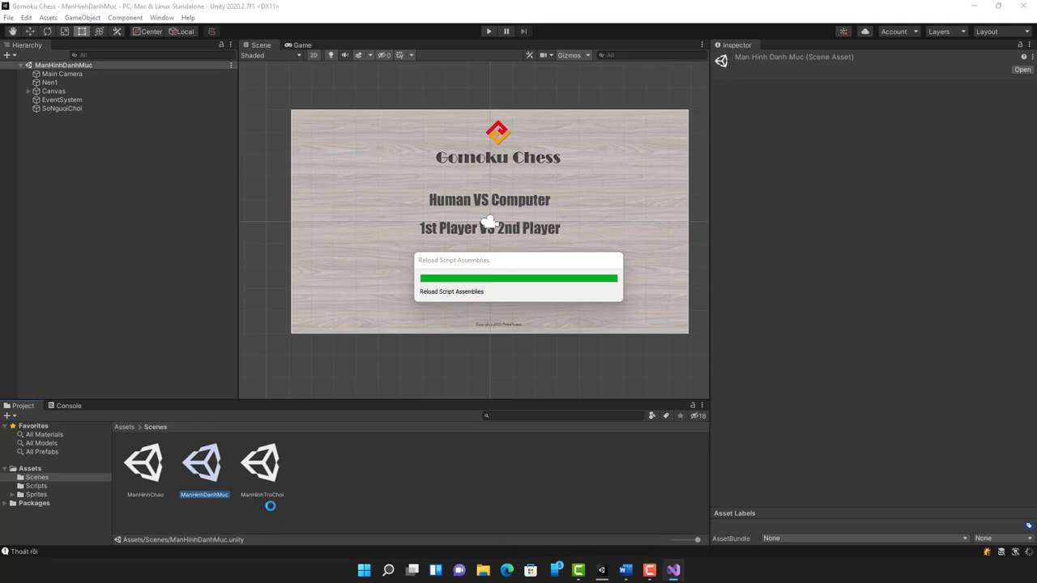
pyautogui.click(673, 571)
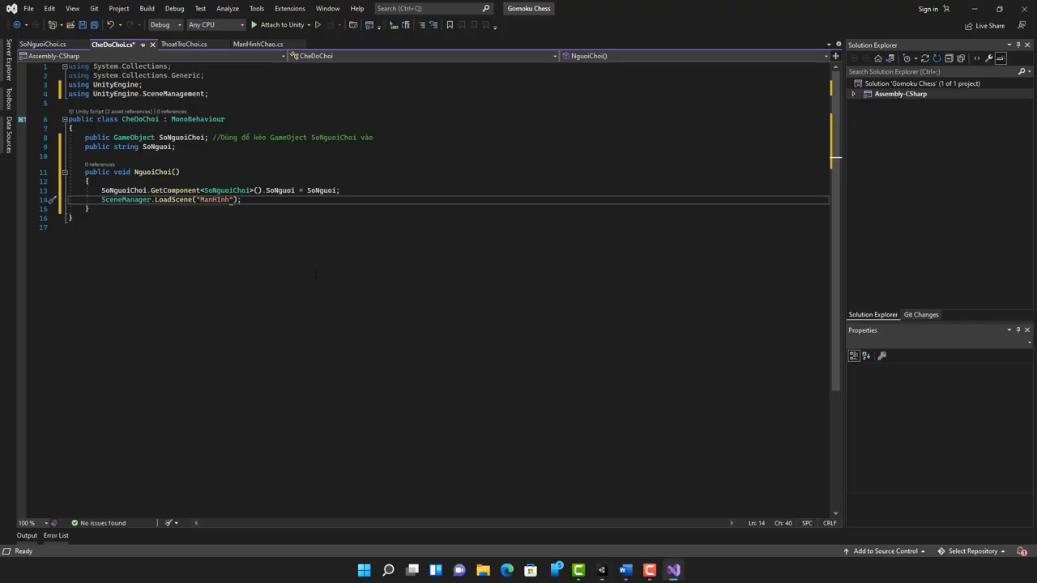
pyautogui.press('BackSpace')
pyautogui.write('inh')
pyautogui.write('TroCh')
pyautogui.write('oi')
pyautogui.moveTo(101, 200); pyautogui.dragTo(270, 199)
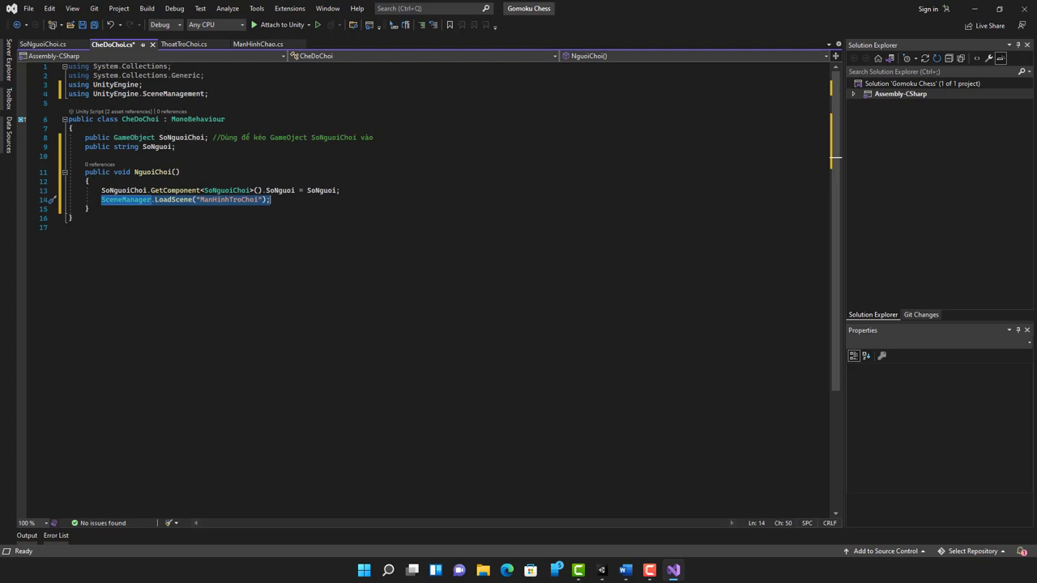
# - Save CheDoChoi.cs with Unicode encoding and return to the Unity editor
pyautogui.click(296, 202)
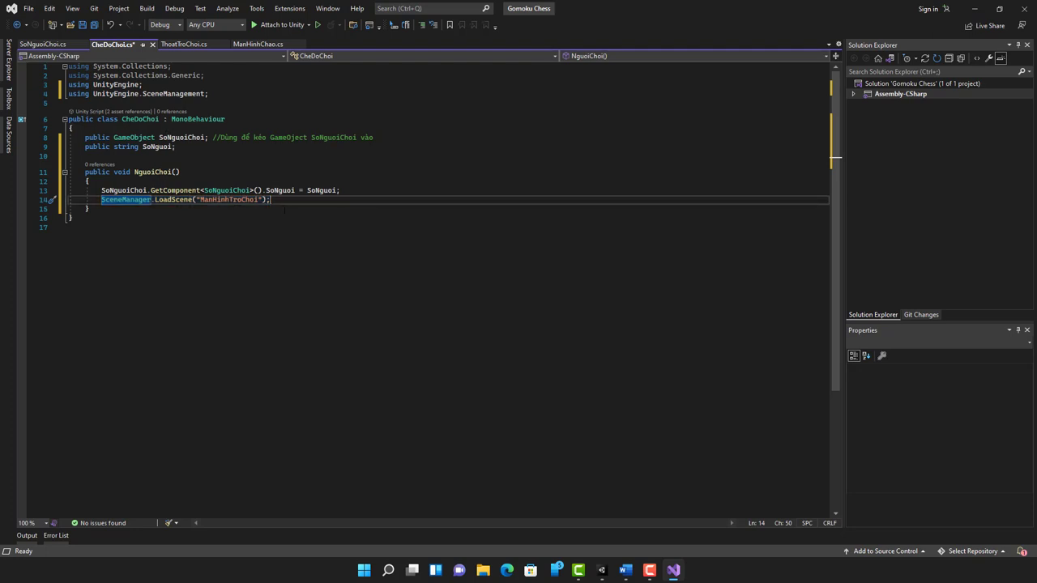
pyautogui.hotkey('ctrl', 's')
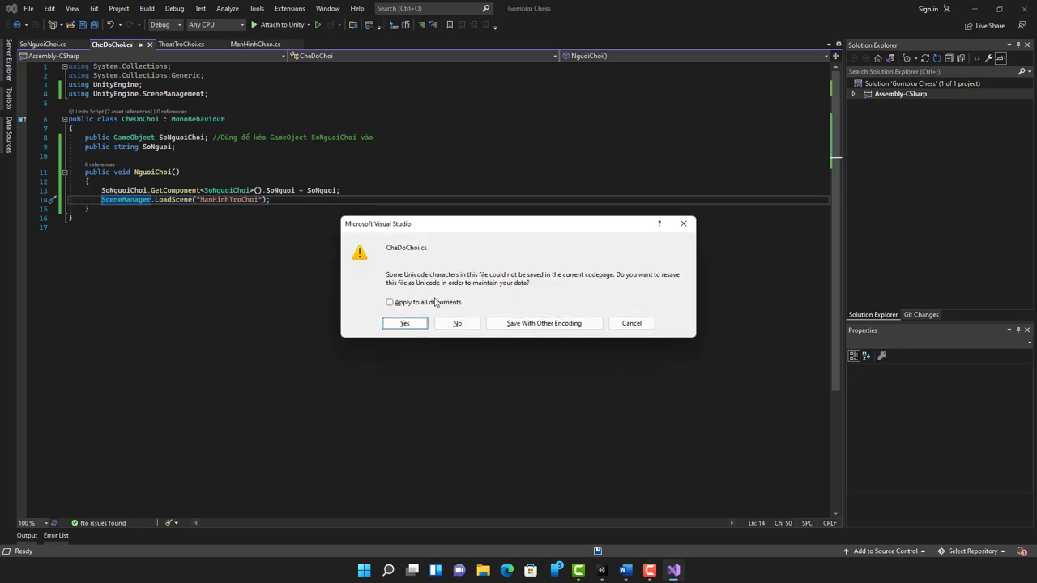
pyautogui.click(405, 325)
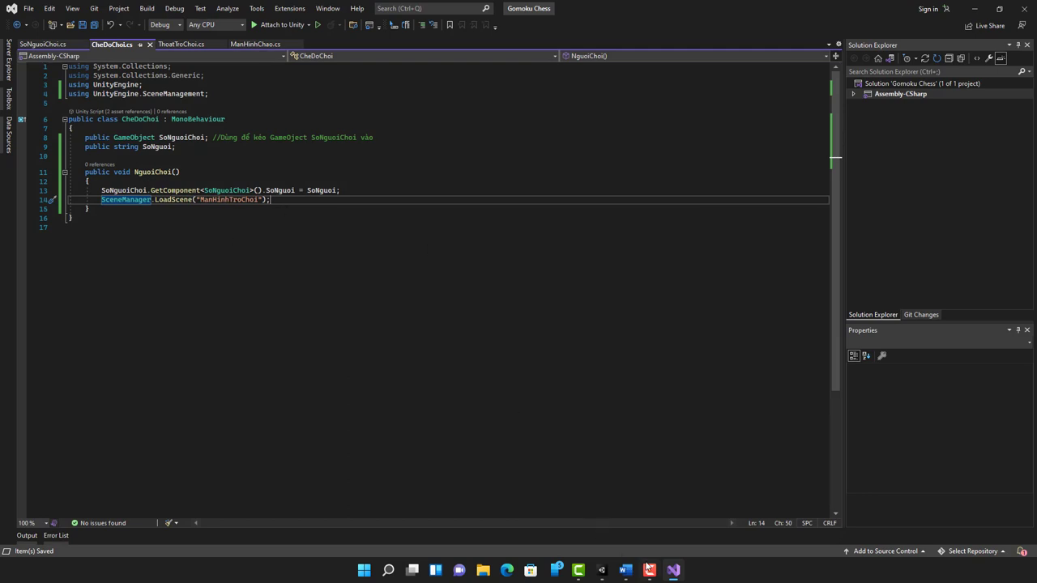
pyautogui.moveTo(603, 574)
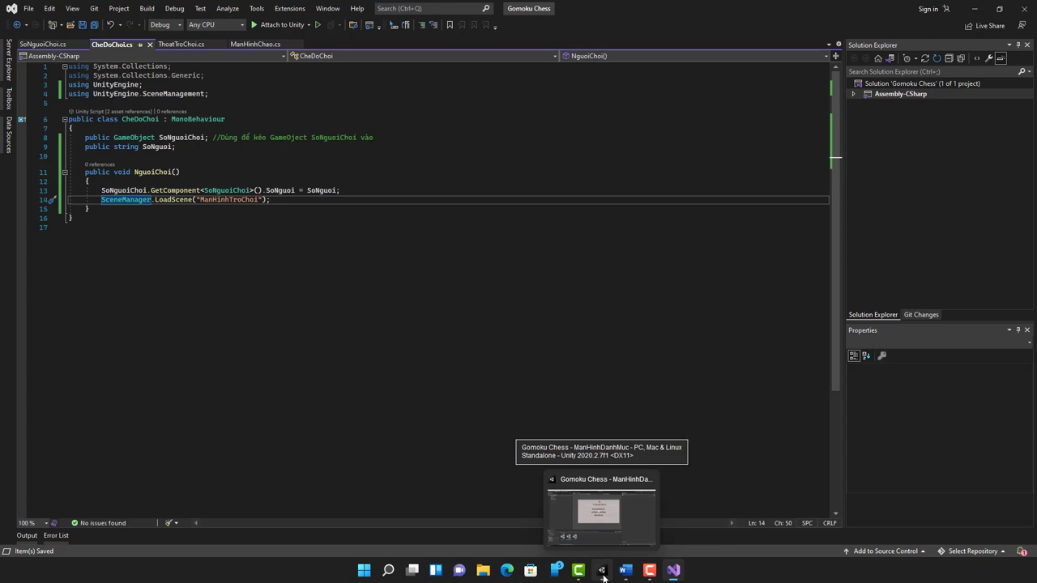
pyautogui.click(603, 577)
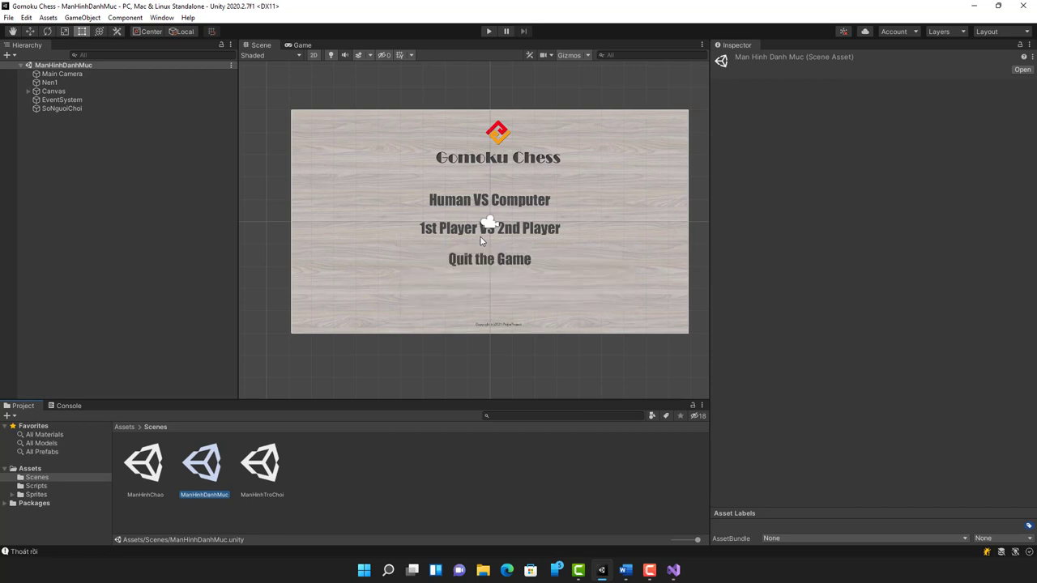
# - Add an On Click entry to the 1Nguoi button, targeting 1Nguoi and calling CheDoChoi.NguoiChoi()
pyautogui.click(45, 90)
pyautogui.click(28, 91)
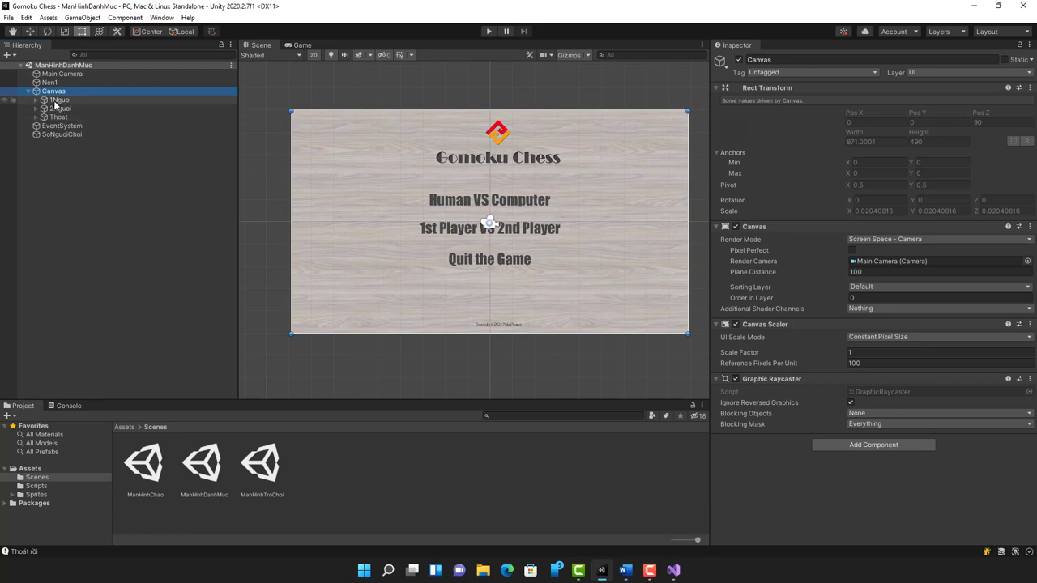
pyautogui.click(55, 101)
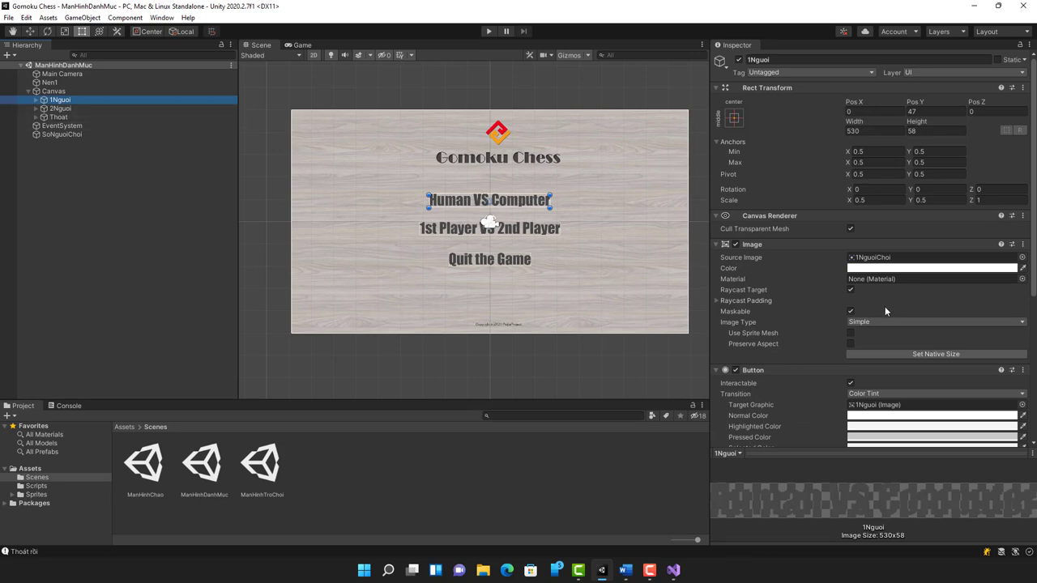
pyautogui.scroll(-5, 919, 344)
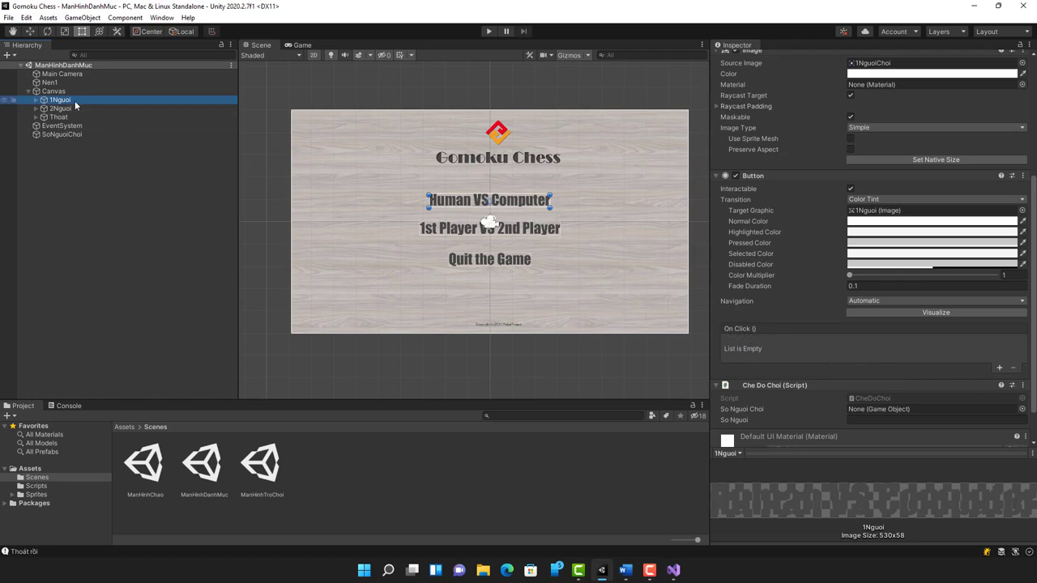
pyautogui.click(1002, 368)
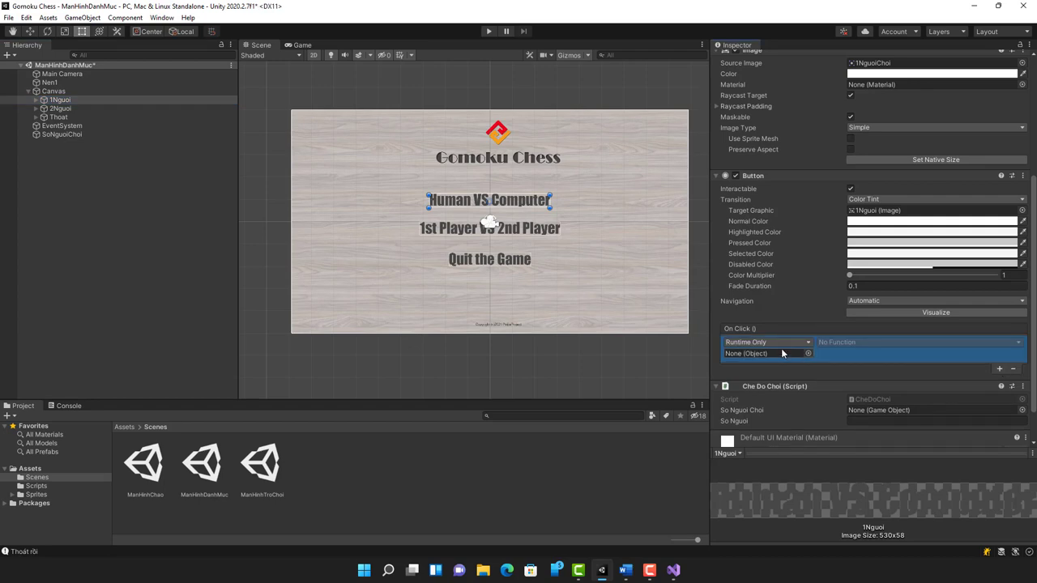
pyautogui.moveTo(61, 100)
pyautogui.mouseDown()
pyautogui.moveTo(757, 354)
pyautogui.moveTo(770, 349)
pyautogui.mouseUp()
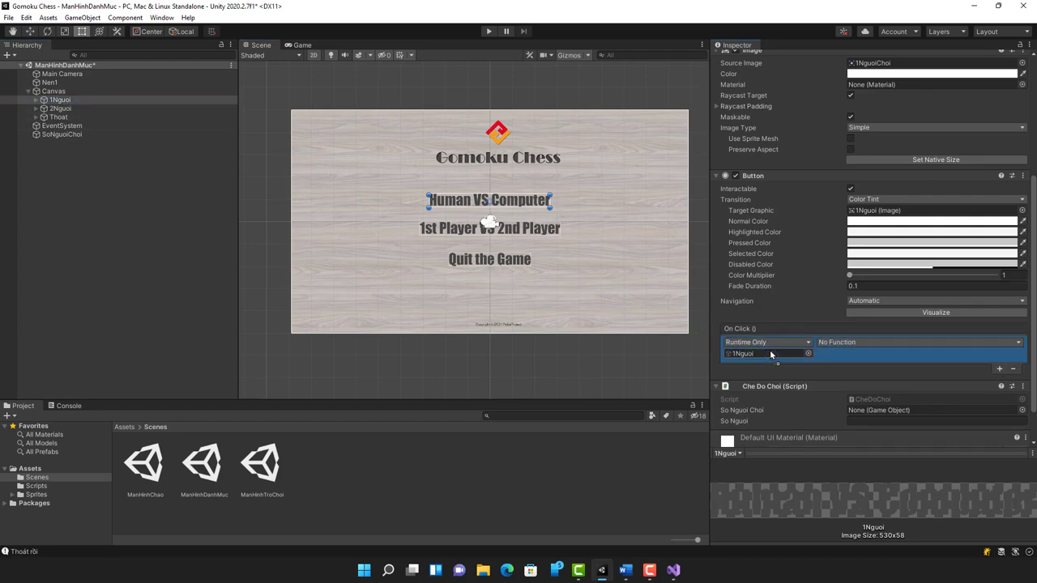
pyautogui.click(925, 342)
pyautogui.moveTo(875, 435)
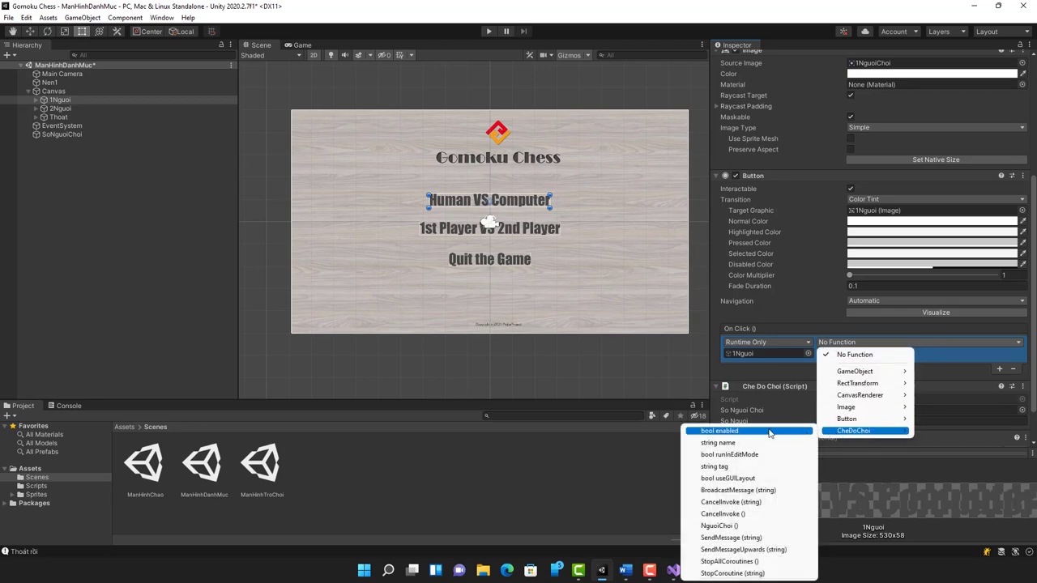
pyautogui.click(718, 526)
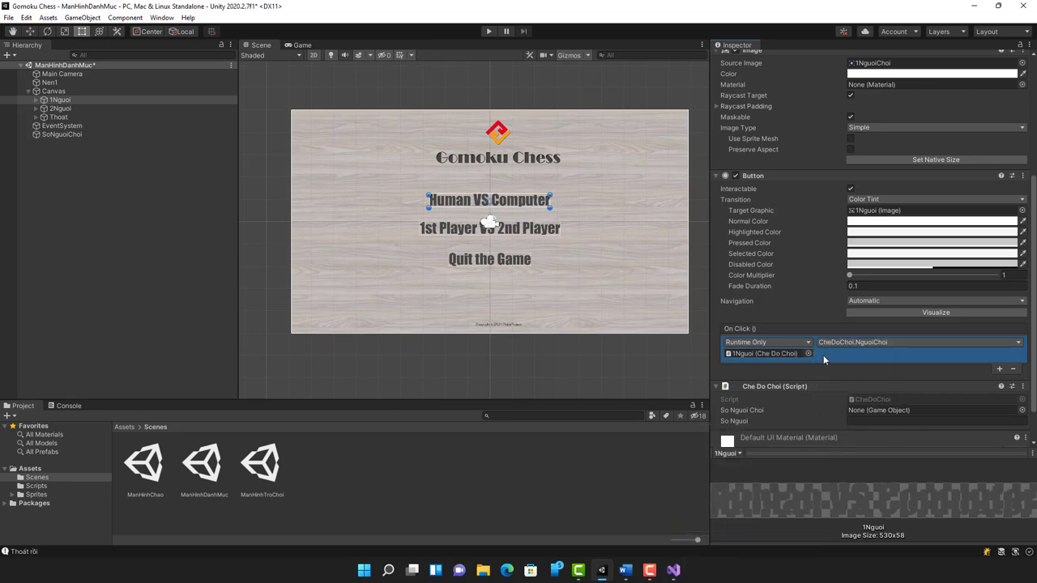
pyautogui.scroll(-2, 881, 359)
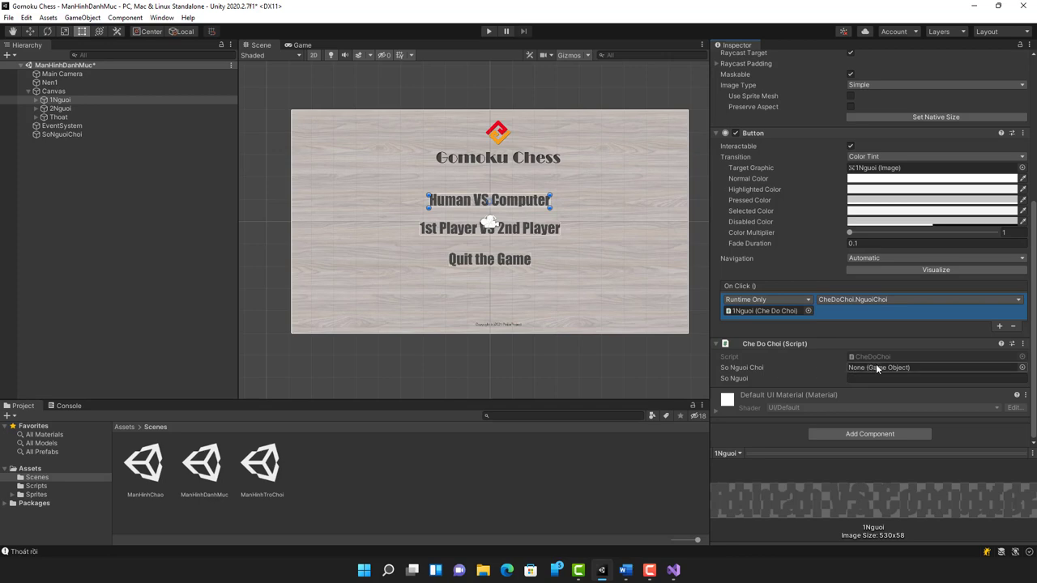
# - Link SoNguoiChoi to 1Nguoi's So Nguoi Choi field and set So Nguoi to 1nguoi
pyautogui.click(48, 134)
pyautogui.moveTo(48, 136); pyautogui.dragTo(907, 372)
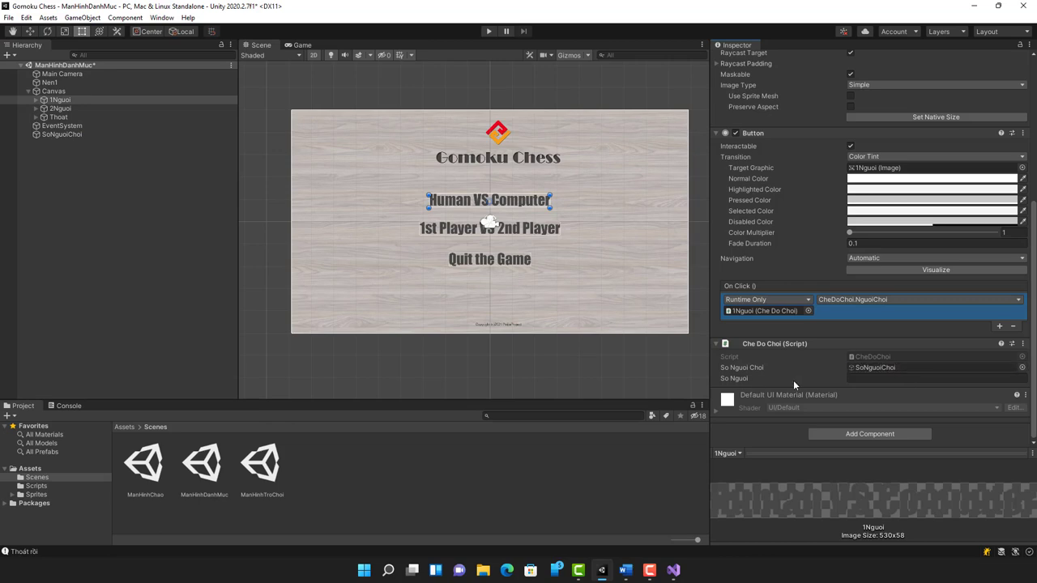
pyautogui.click(870, 379)
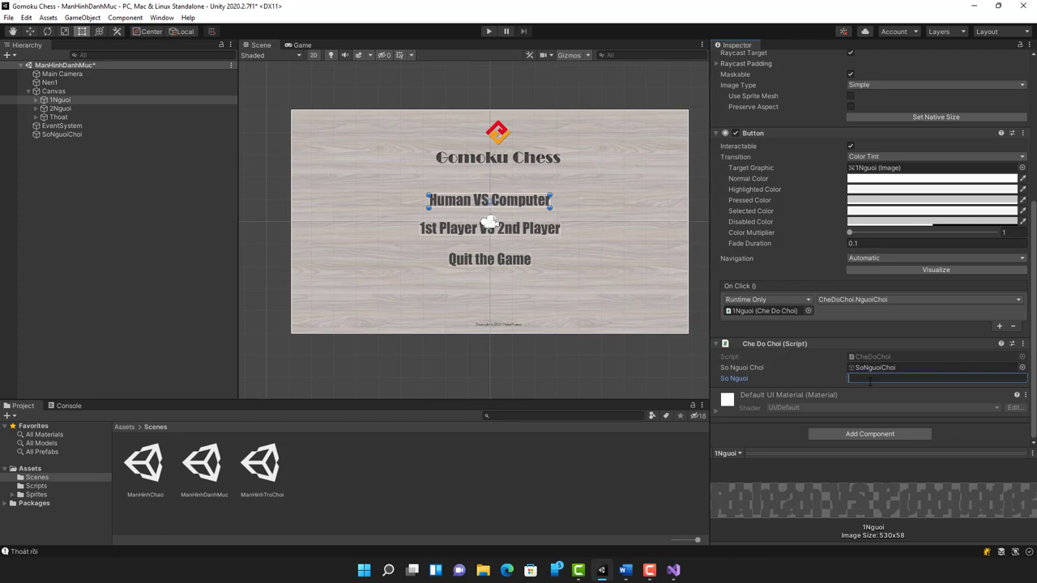
pyautogui.write('1nguoi')
pyautogui.click(58, 109)
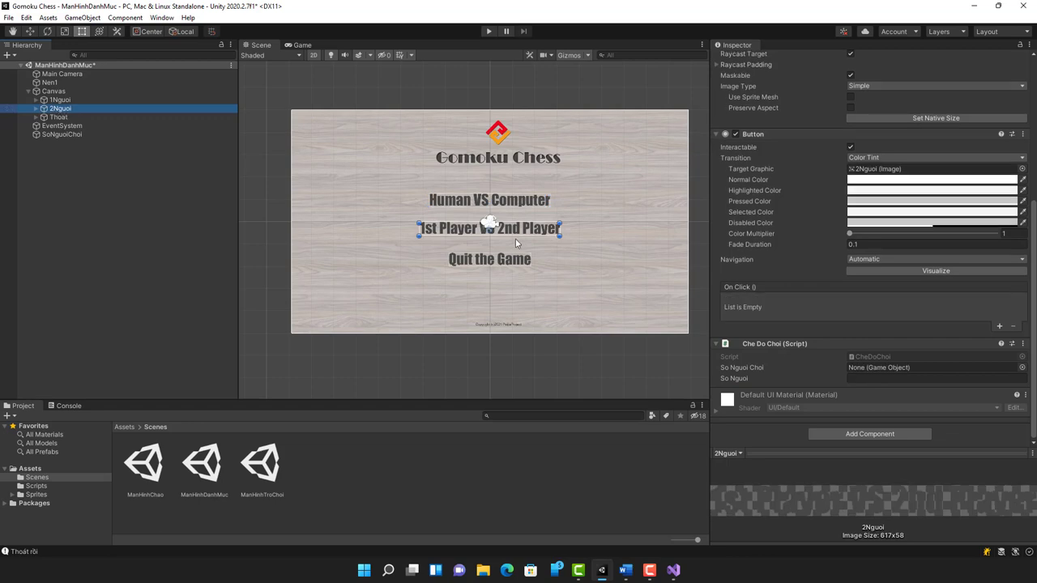
# - Add an On Click entry on 2Nguoi that calls CheDoChoi.NguoiChoi
pyautogui.click(999, 327)
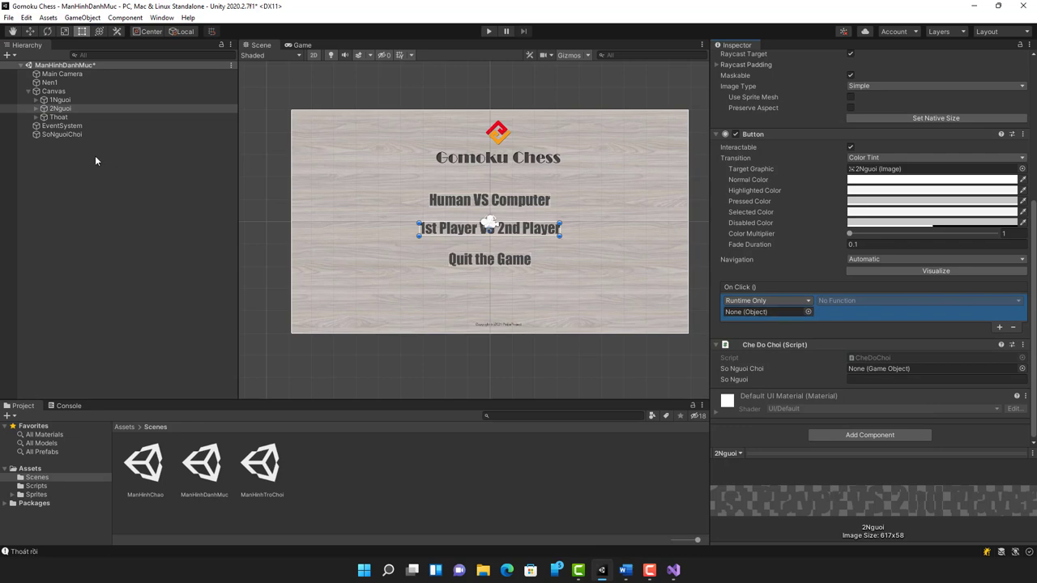
pyautogui.moveTo(57, 108)
pyautogui.mouseDown()
pyautogui.moveTo(183, 124)
pyautogui.moveTo(776, 315)
pyautogui.mouseUp()
pyautogui.click(895, 304)
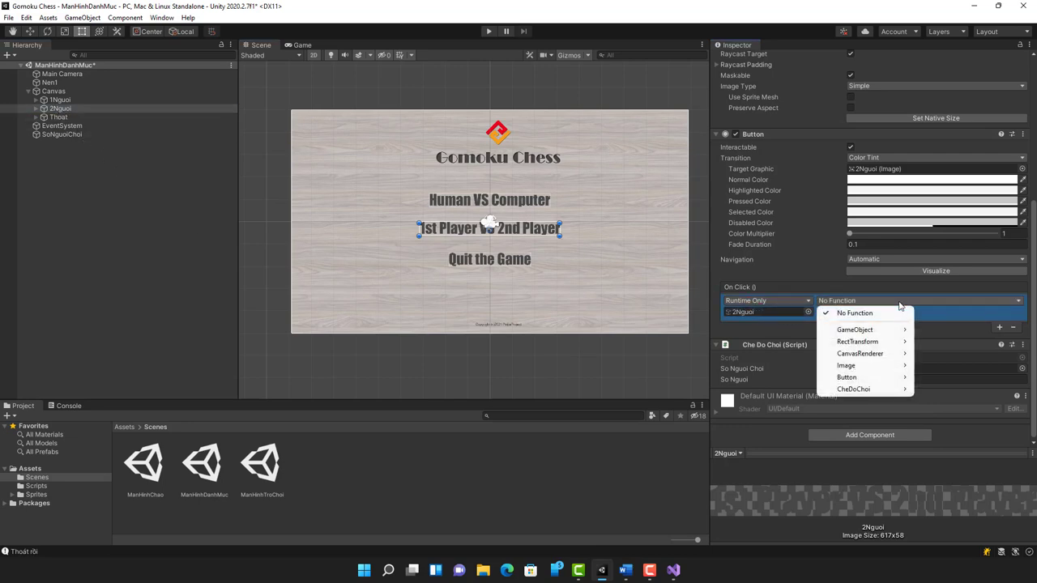
pyautogui.moveTo(897, 394)
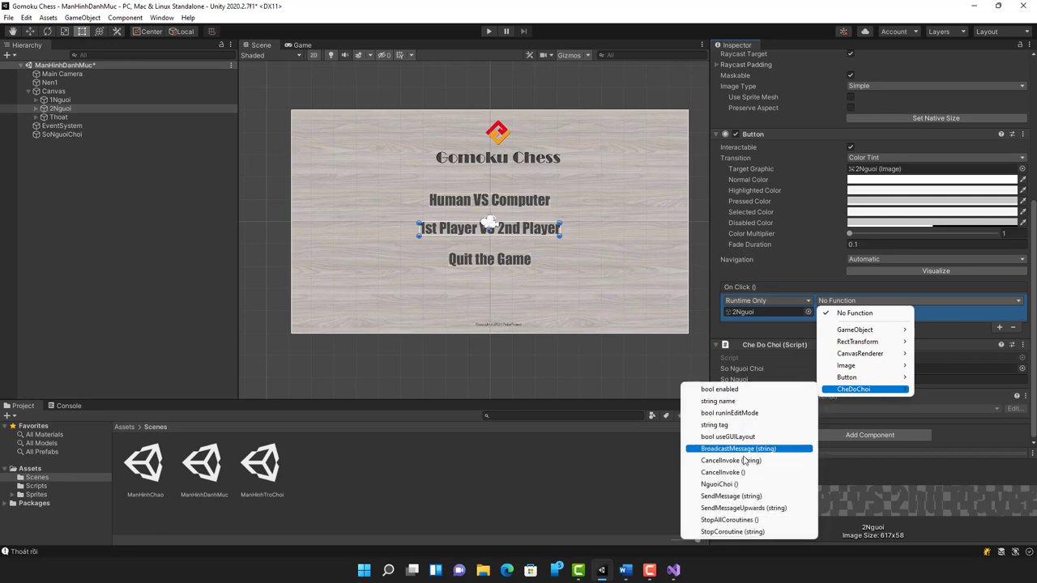
pyautogui.click(721, 484)
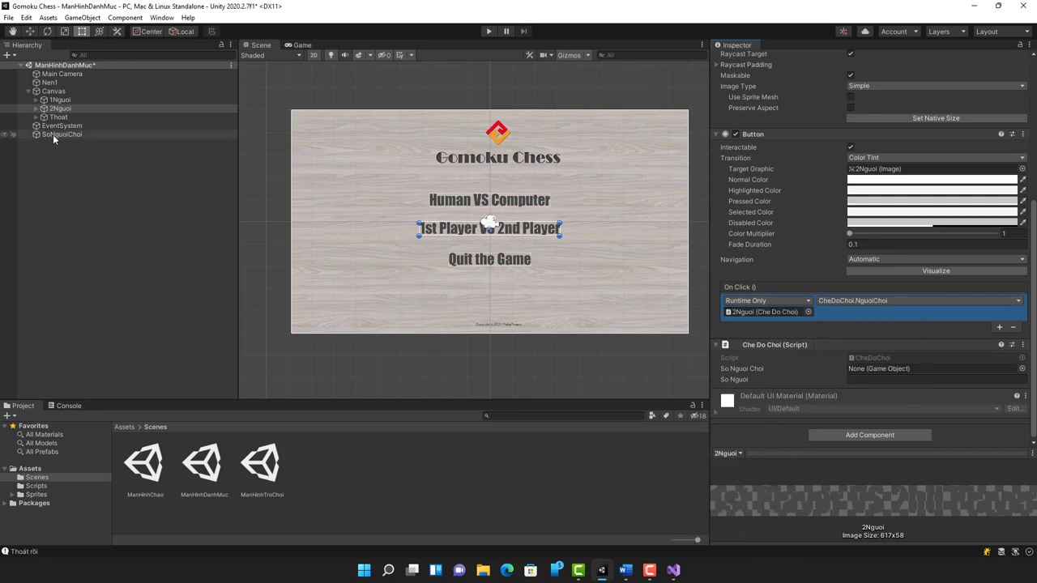
# - Link SoNguoiChoi to 2Nguoi's So Nguoi Choi field and set So Nguoi to 2nguoi
pyautogui.moveTo(57, 134); pyautogui.dragTo(862, 371)
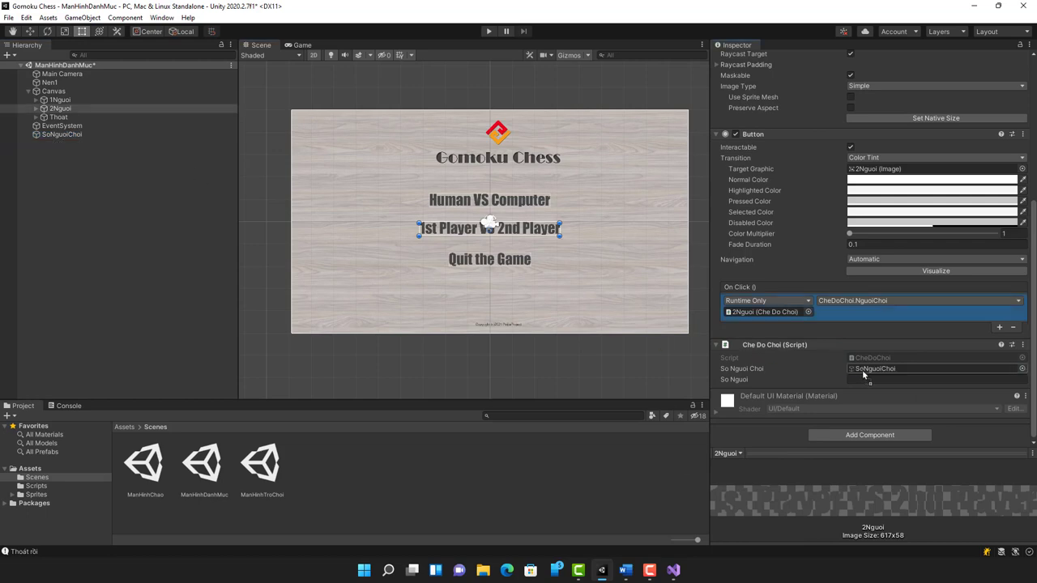
pyautogui.click(872, 378)
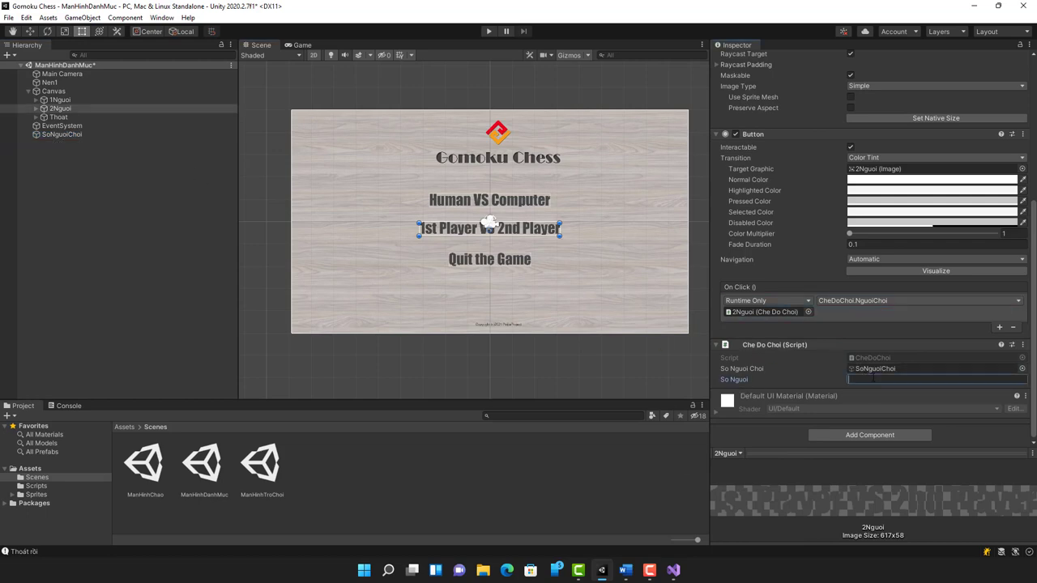
pyautogui.write('2nguoi')
# - Save the ManHinhDanhMuc scene and review CheDoChoi.cs's NguoiChoi method in Visual Studio
pyautogui.hotkey('ctrl', 's')
pyautogui.click(673, 569)
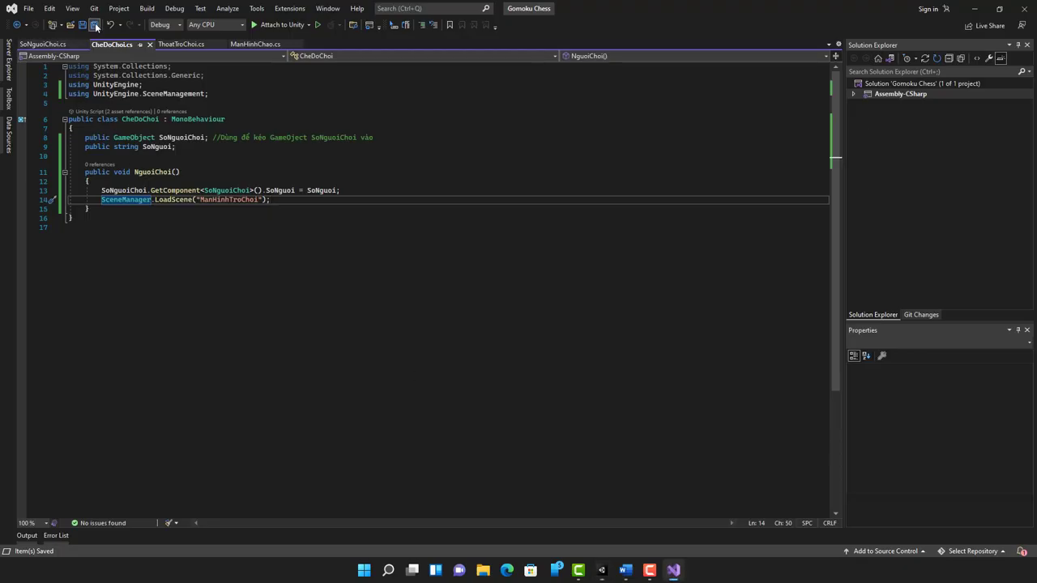
pyautogui.click(601, 570)
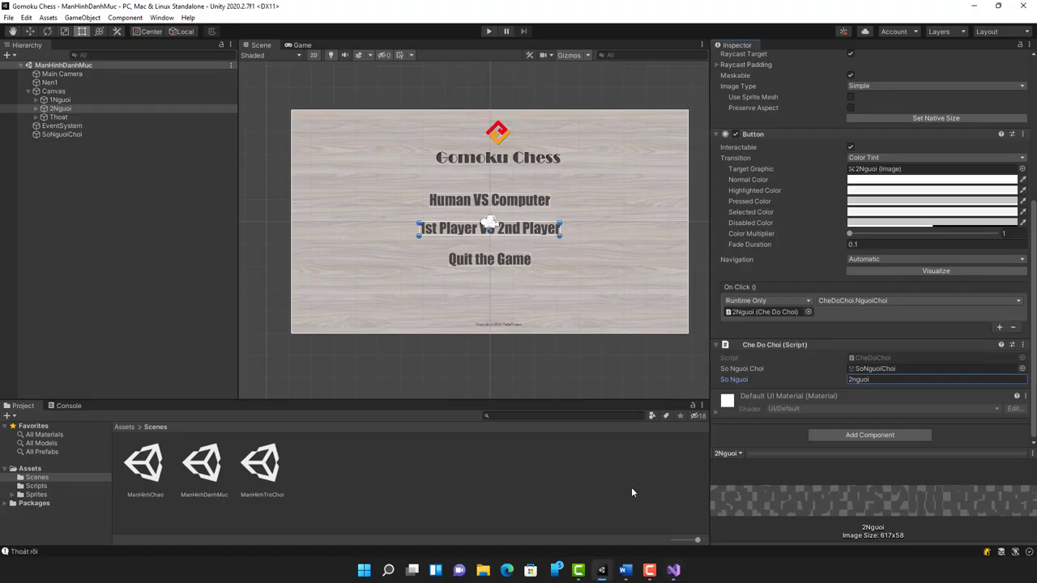
# - Play, choose Human VS Computer, confirm SoNguoiChoi's So Nguoi reads 1nguoi, then stop
pyautogui.click(487, 32)
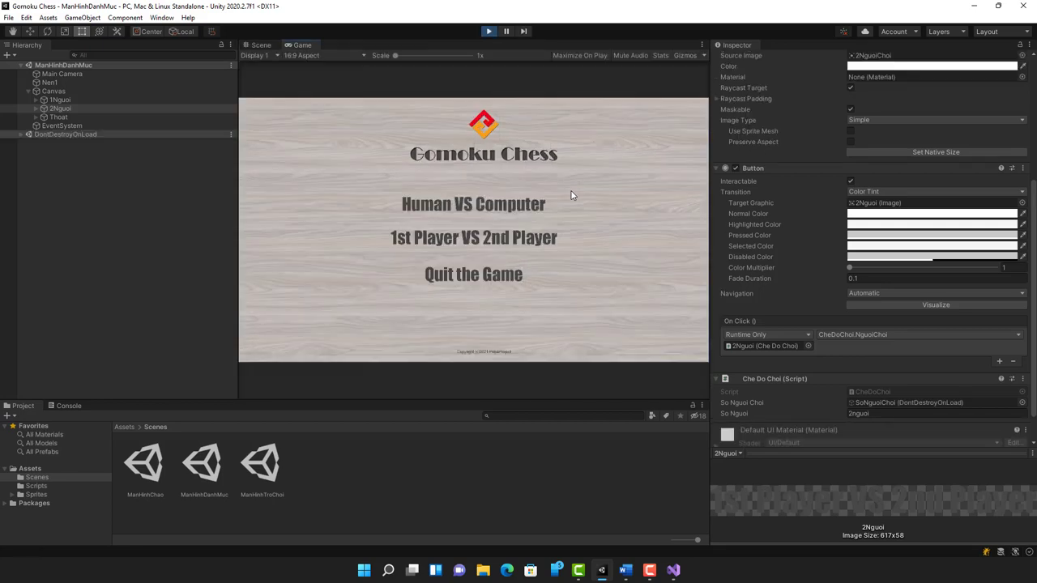
pyautogui.click(18, 135)
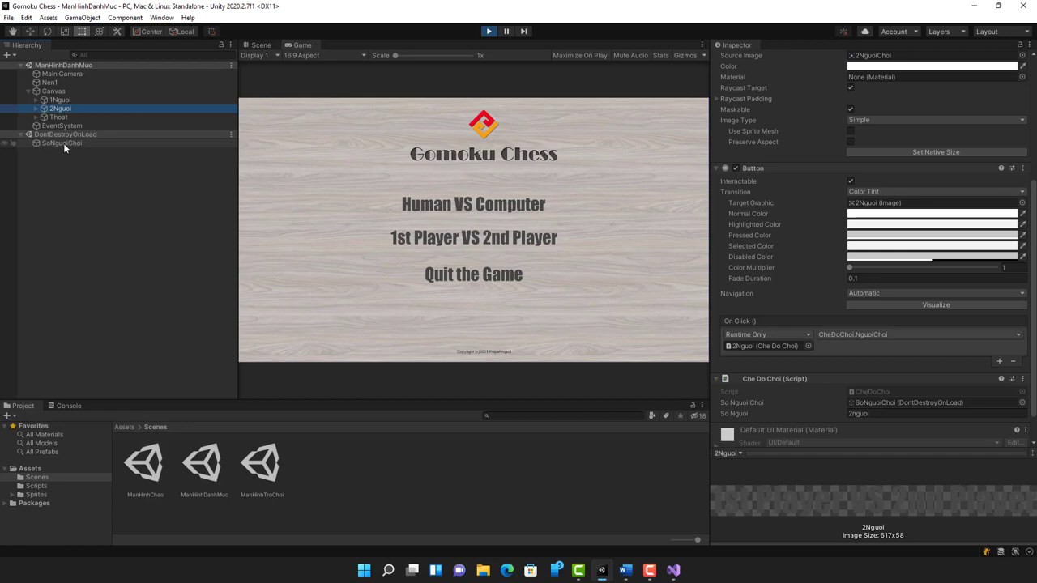
pyautogui.click(471, 207)
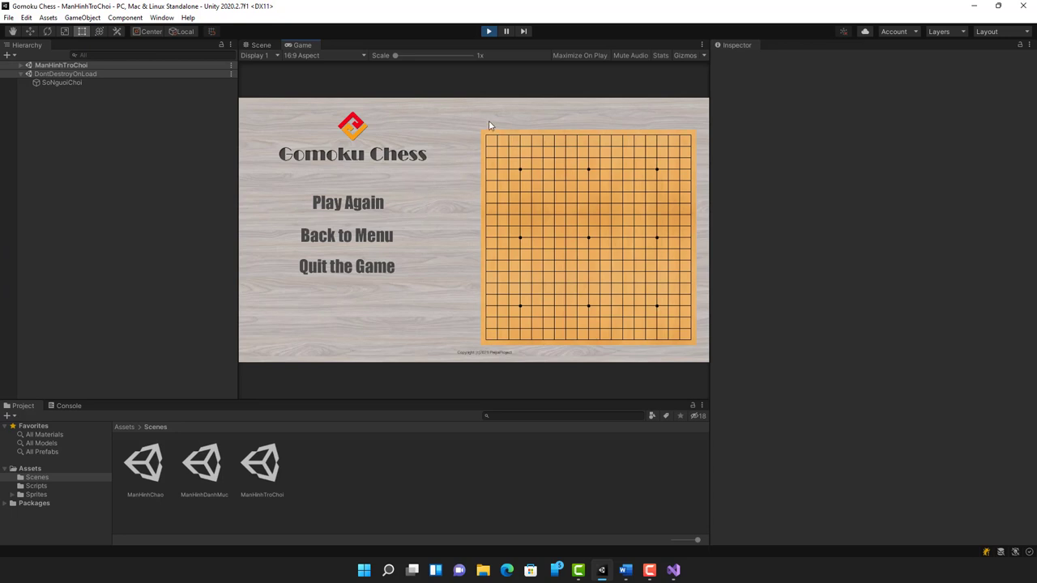
pyautogui.click(59, 81)
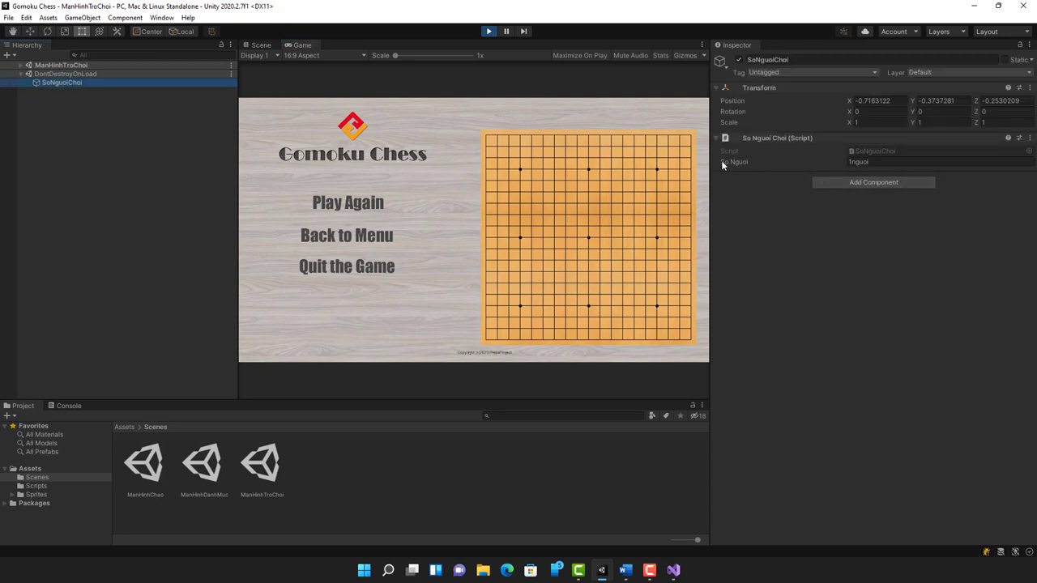
pyautogui.click(863, 162)
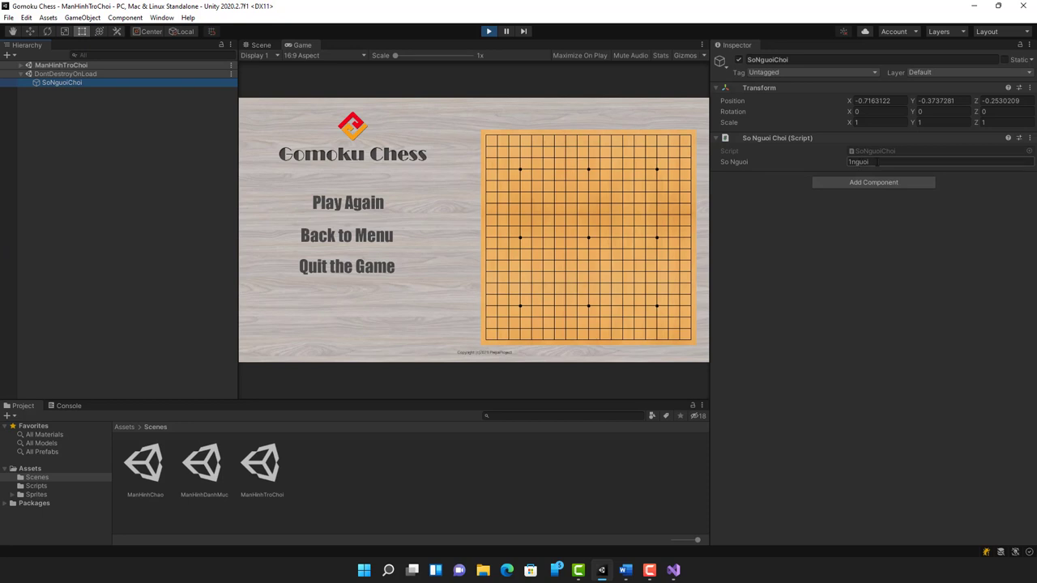
pyautogui.click(488, 32)
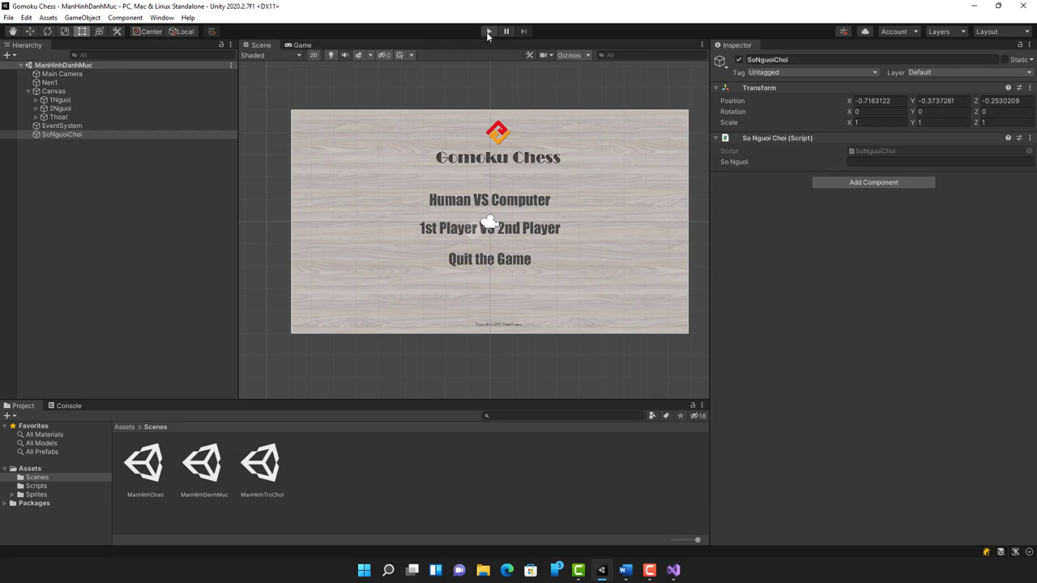
# - Play, choose 1st Player VS 2nd Player, and confirm SoNguoiChoi's So Nguoi reads 2nguoi
pyautogui.click(487, 33)
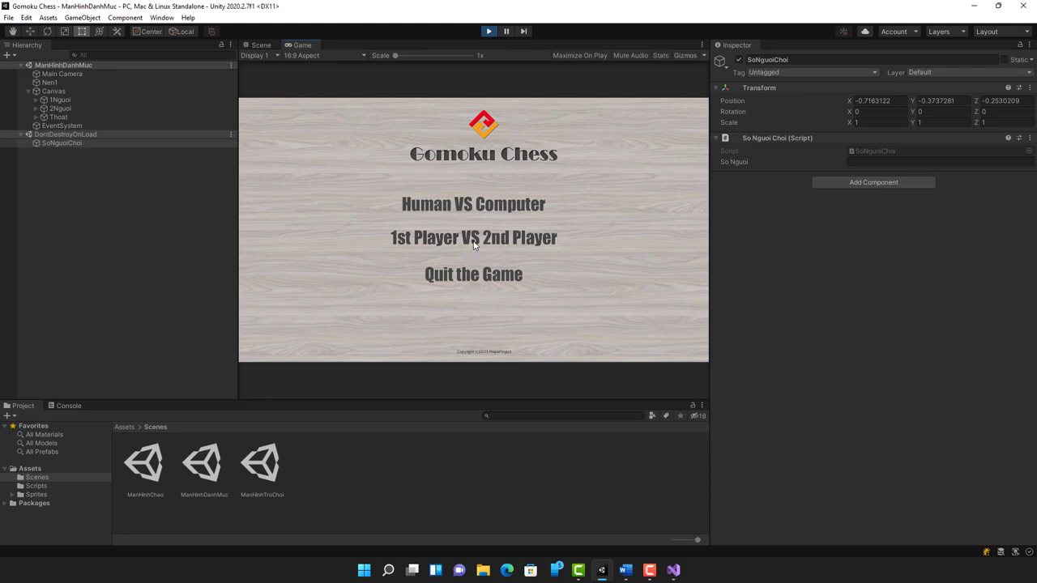
pyautogui.click(474, 240)
pyautogui.click(48, 82)
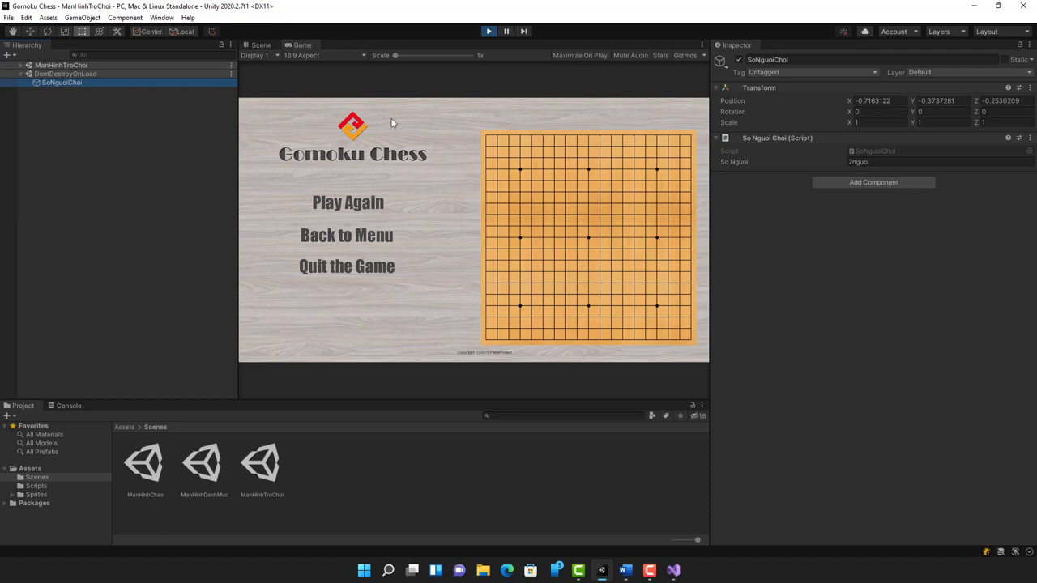
pyautogui.click(902, 161)
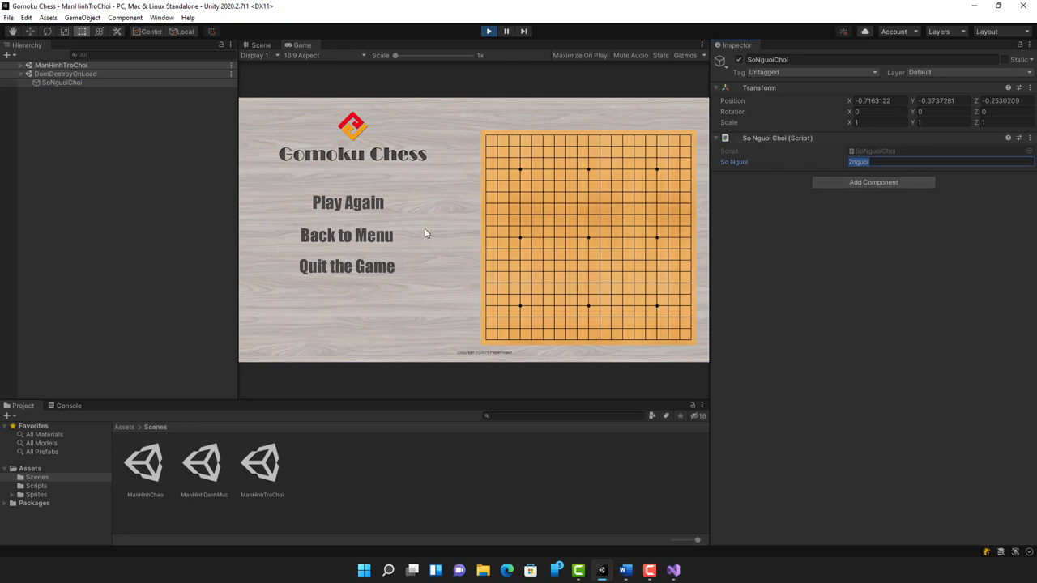
pyautogui.click(206, 473)
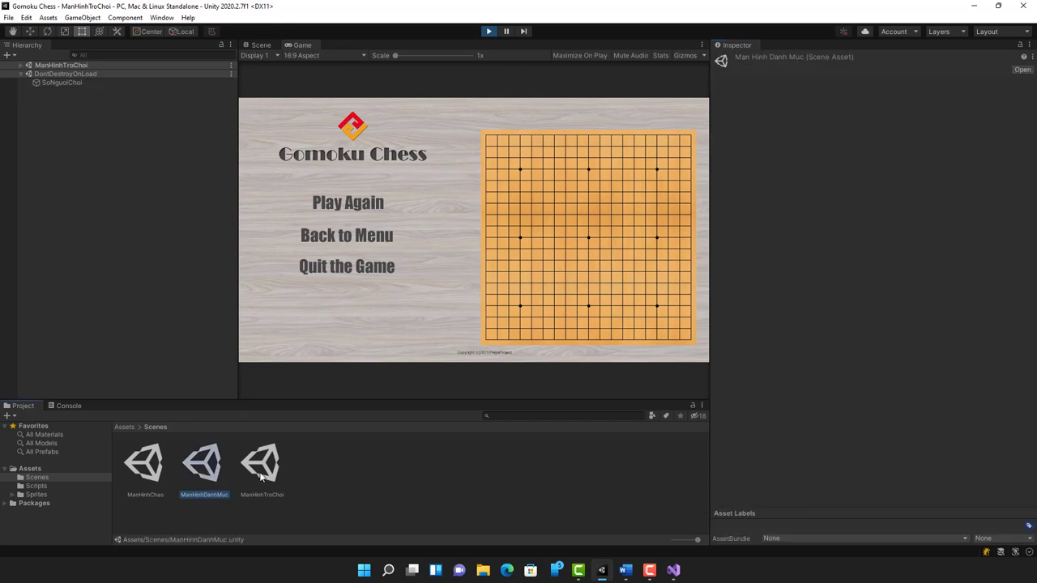